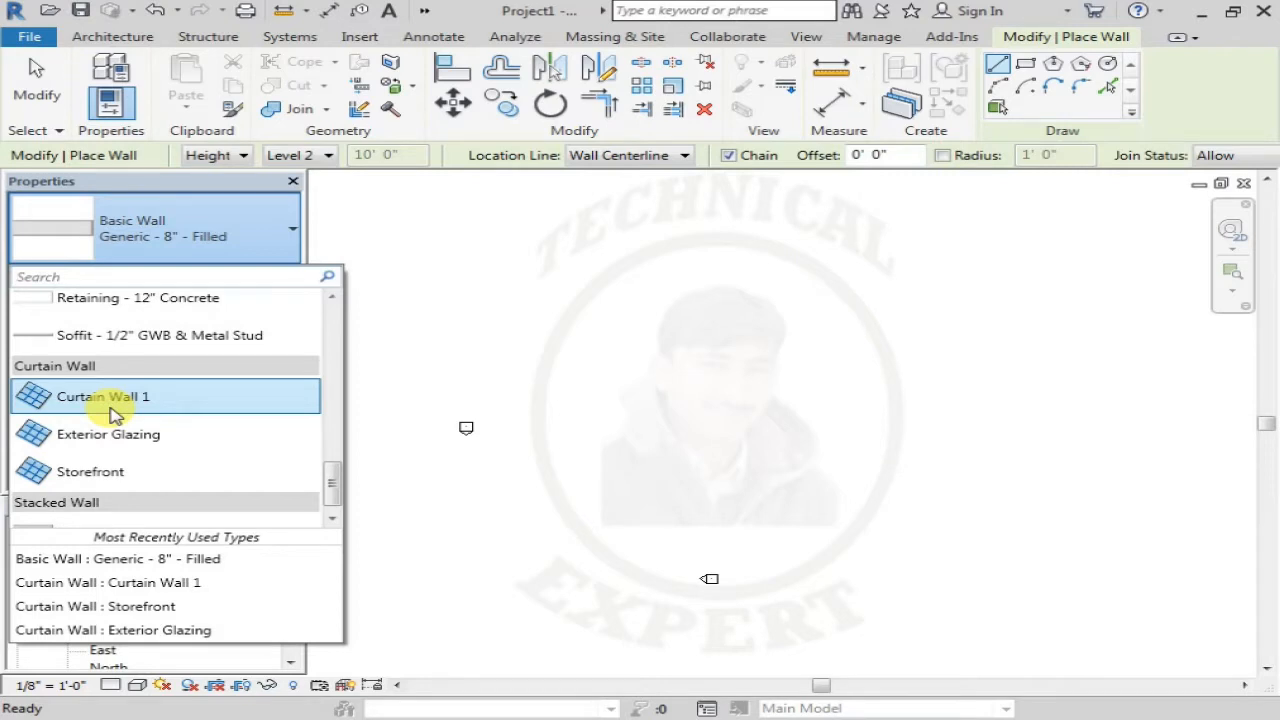
Restart the Wall tool and choose the Curtain Wall 1 type for the new wall.
{"action": "key", "text": "Escape"}
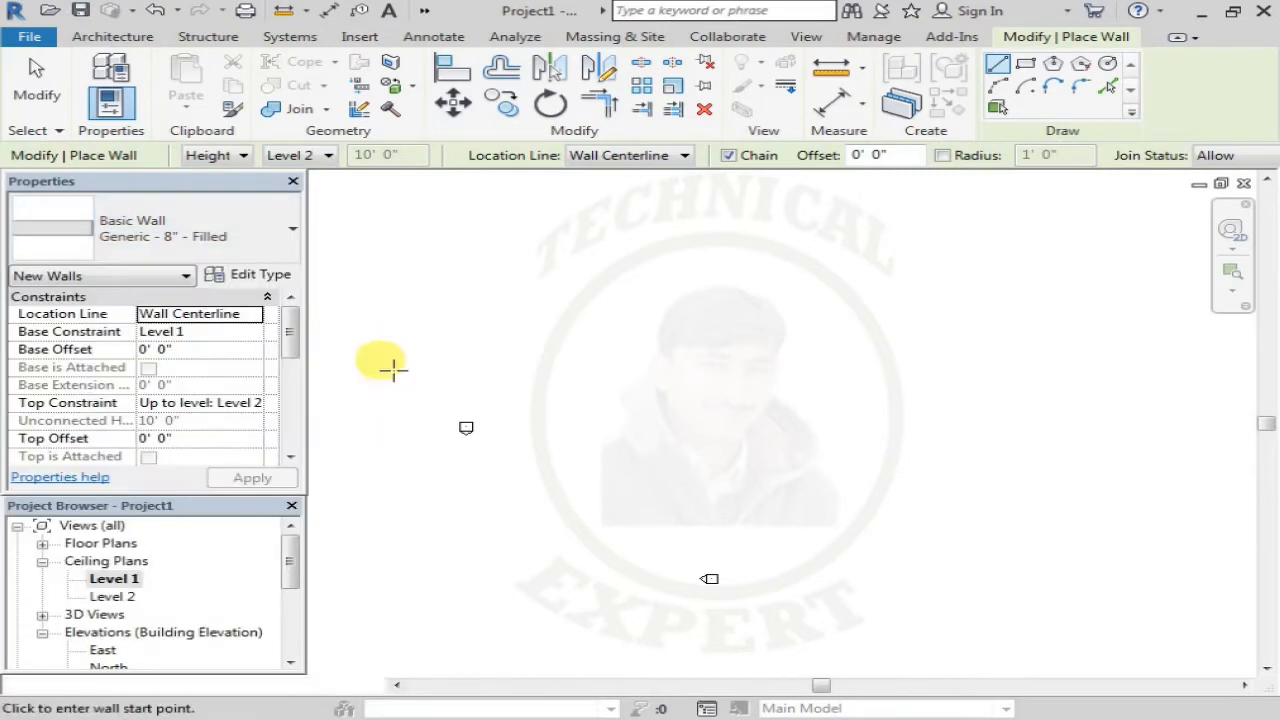
{"action": "key", "text": "Escape"}
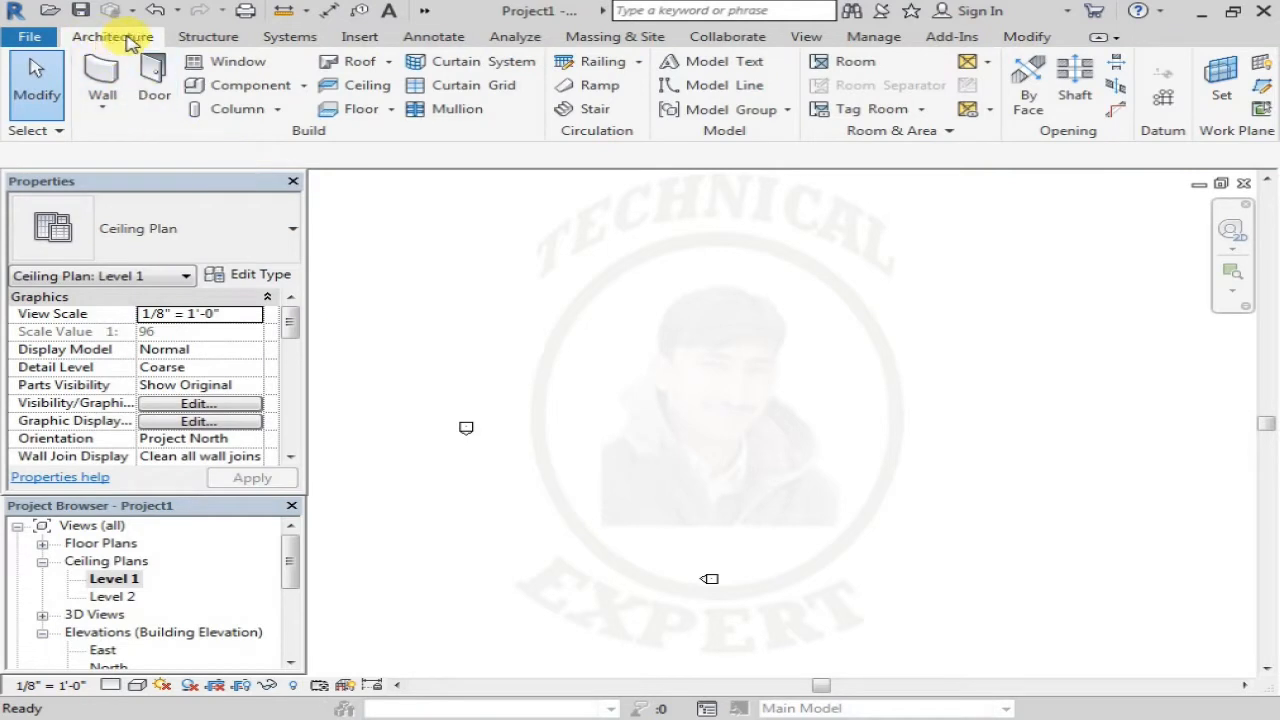
{"action": "left_click", "coordinate": [128, 80]}
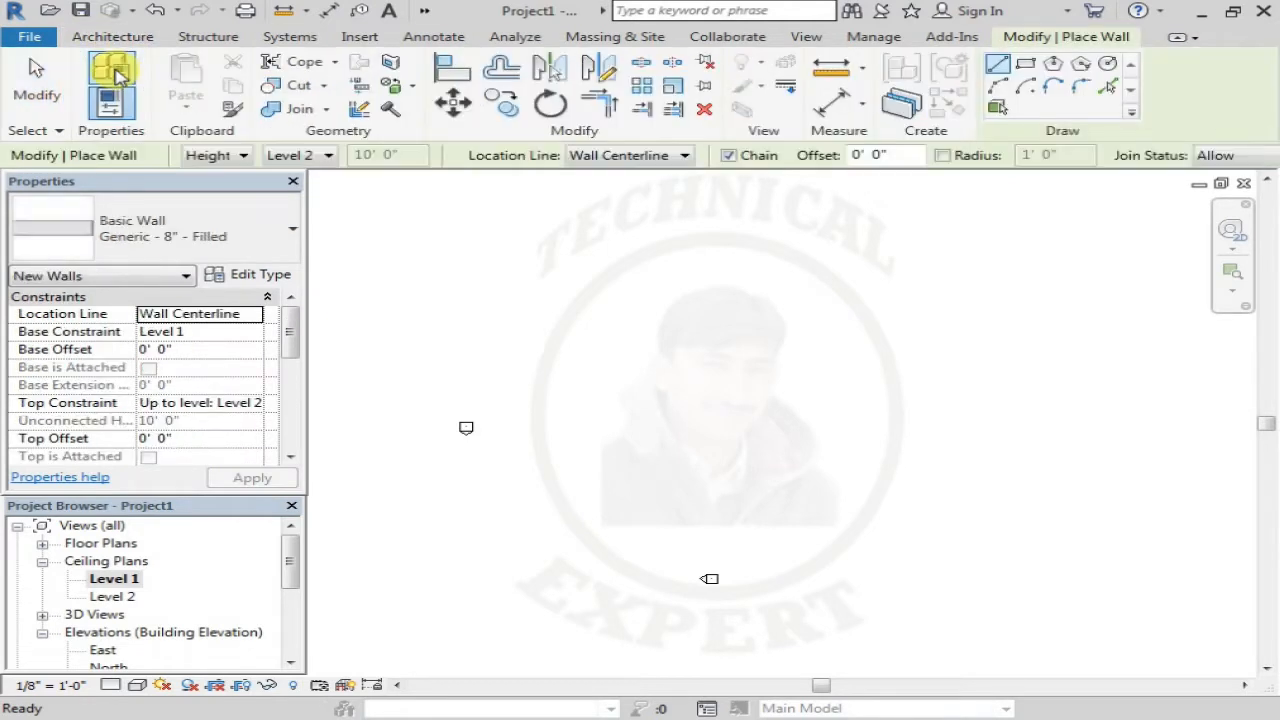
{"action": "left_click", "coordinate": [233, 246]}
{"action": "scroll", "coordinate": [171, 329], "scroll_direction": "down", "scroll_amount": 1}
{"action": "scroll", "coordinate": [160, 334], "scroll_direction": "up", "scroll_amount": 4}
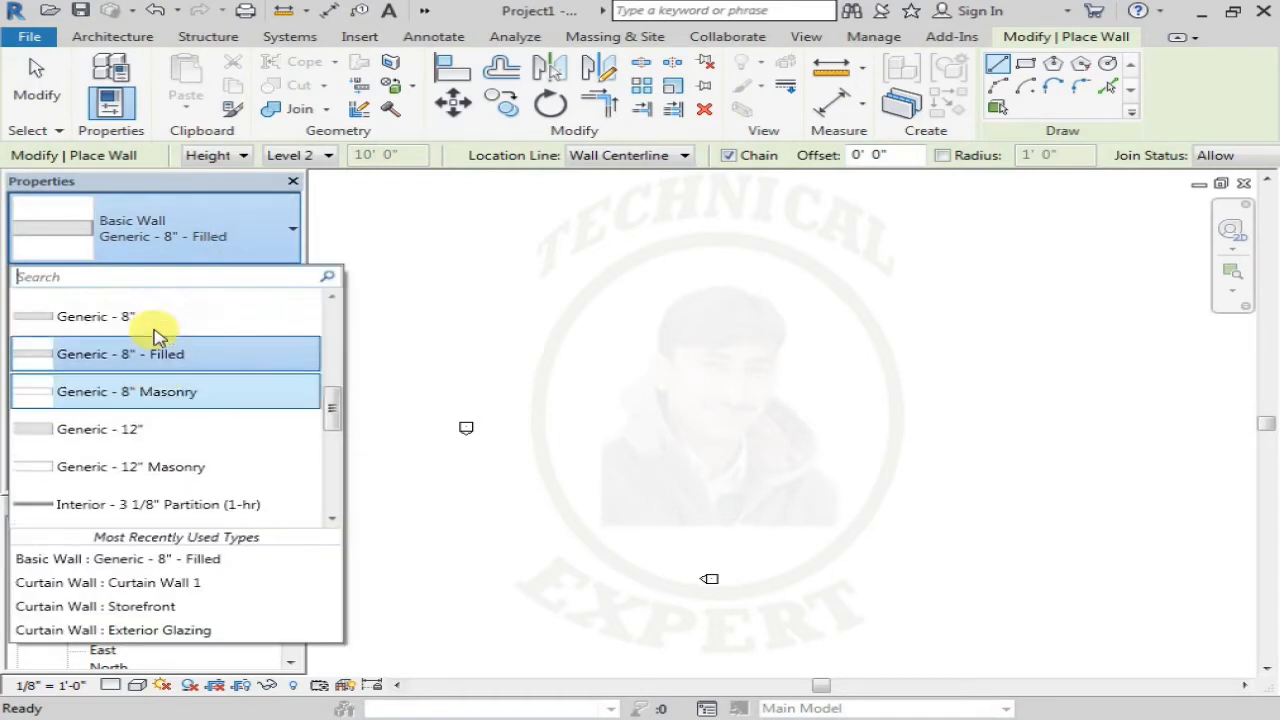
{"action": "scroll", "coordinate": [25, 337], "scroll_direction": "up", "scroll_amount": 3}
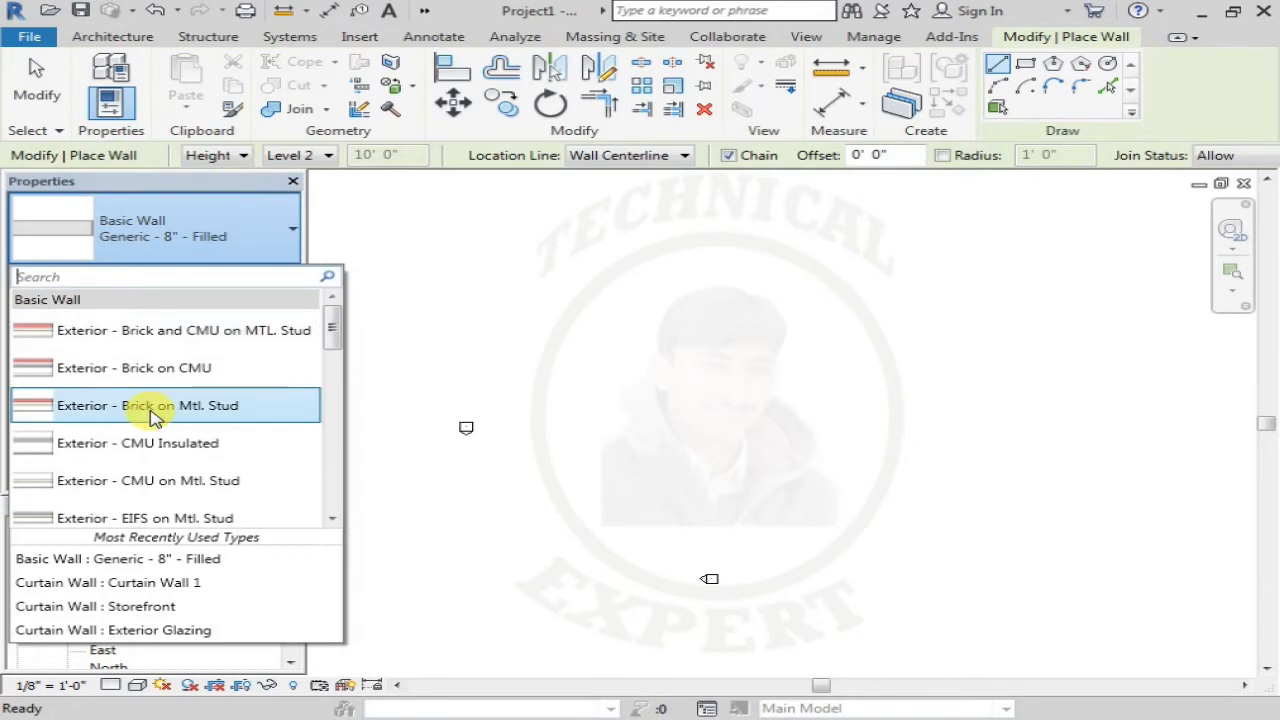
{"action": "scroll", "coordinate": [140, 415], "scroll_direction": "down", "scroll_amount": 5}
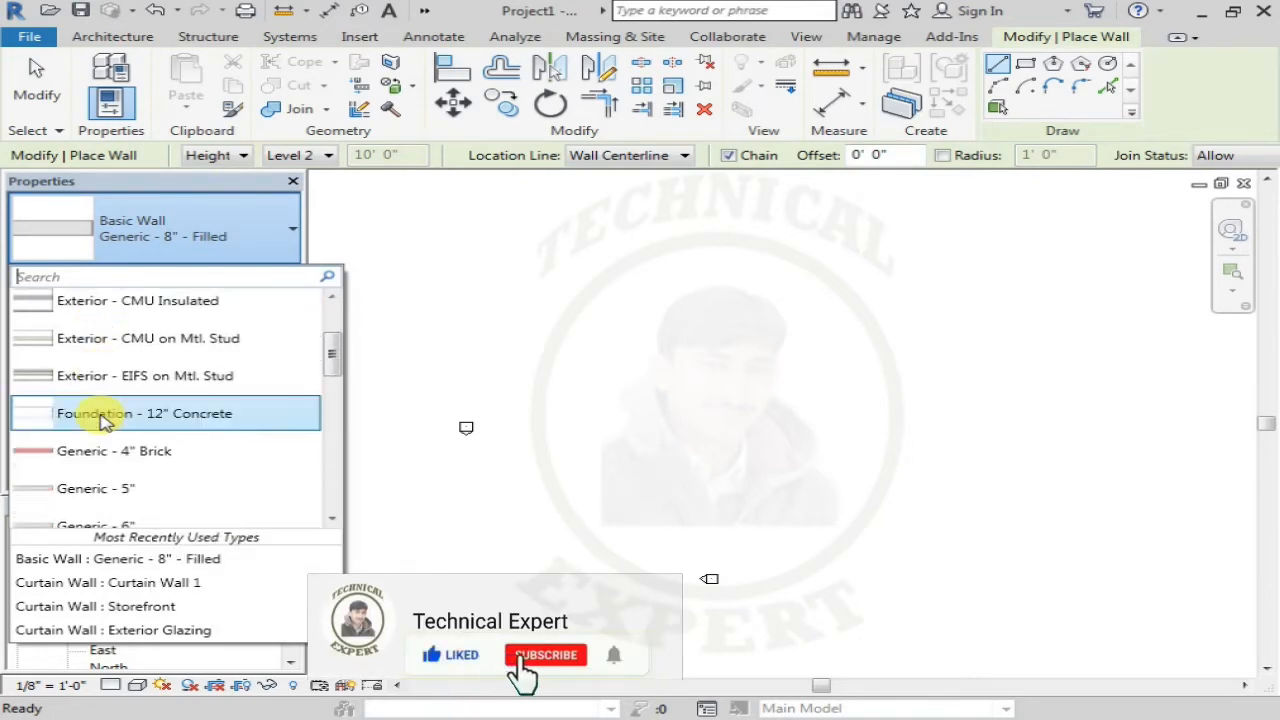
{"action": "scroll", "coordinate": [100, 420], "scroll_direction": "down", "scroll_amount": 4}
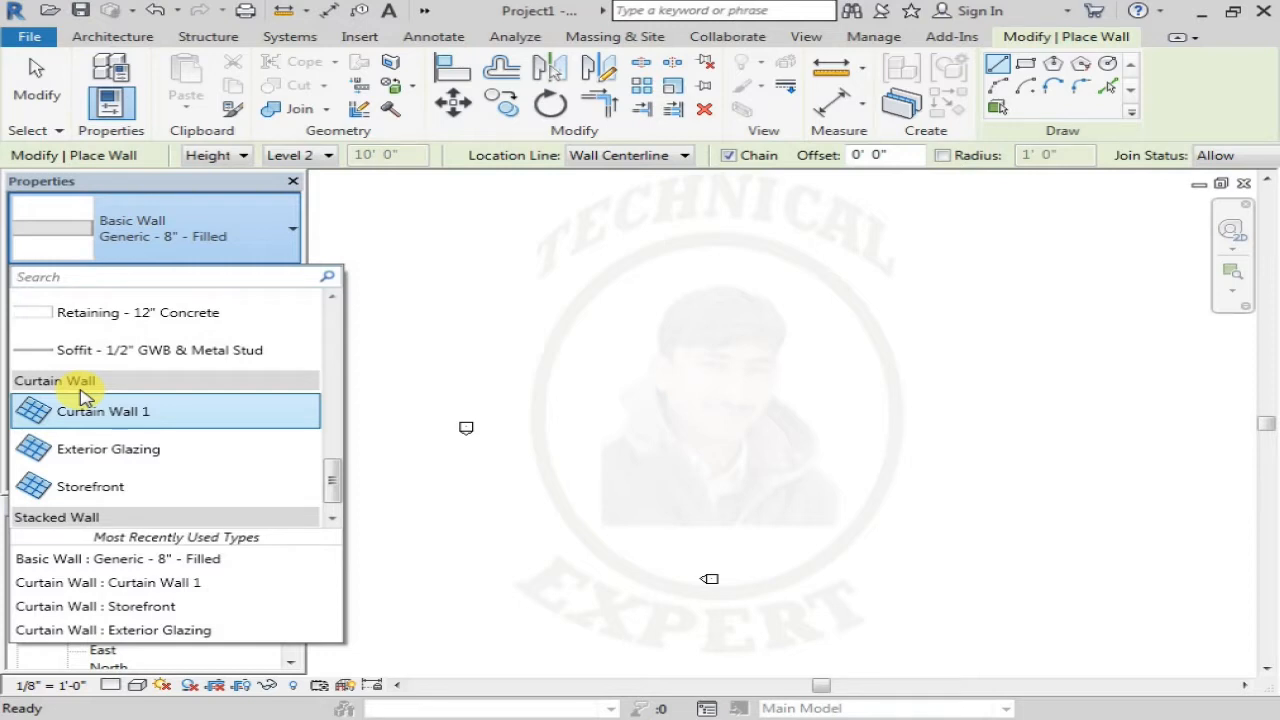
{"action": "scroll", "coordinate": [85, 400], "scroll_direction": "down", "scroll_amount": 1}
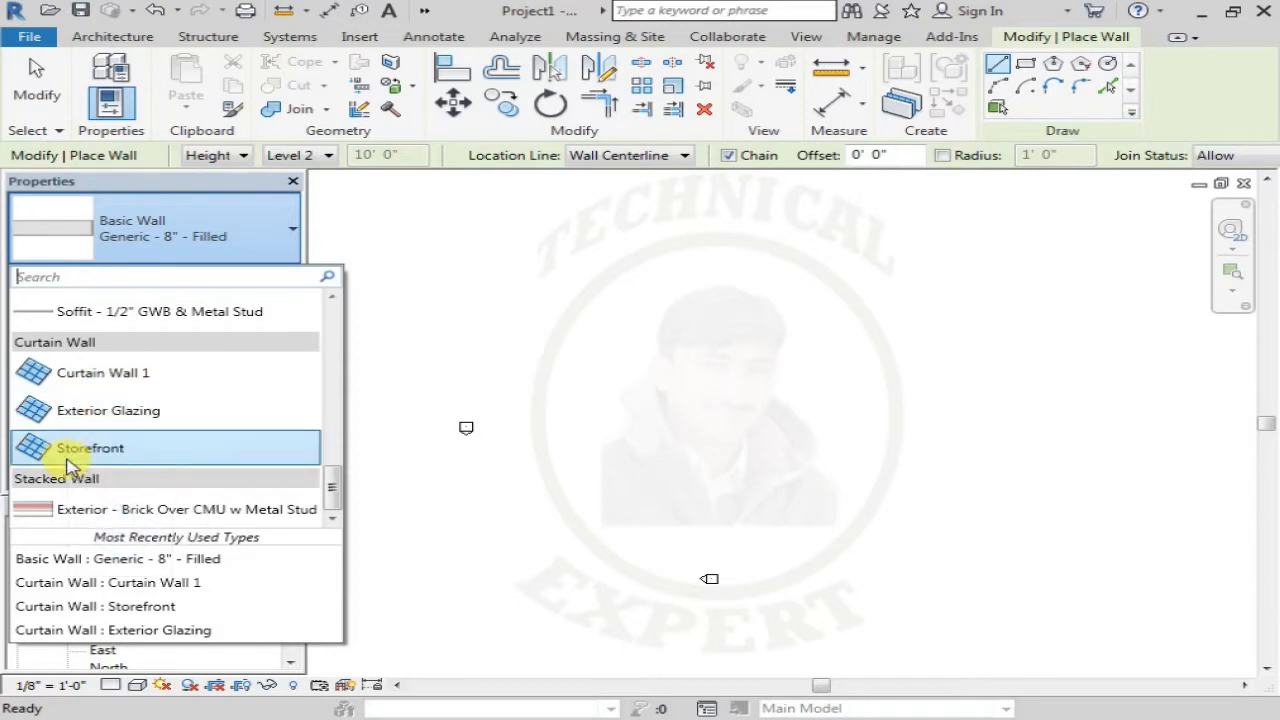
{"action": "left_click", "coordinate": [78, 374]}
Draw one straight horizontal curtain wall about 60' long between the elevation markers on the Level 1 ceiling plan.
{"action": "middle_click_drag", "start_coordinate": [511, 494], "coordinate": [626, 389]}
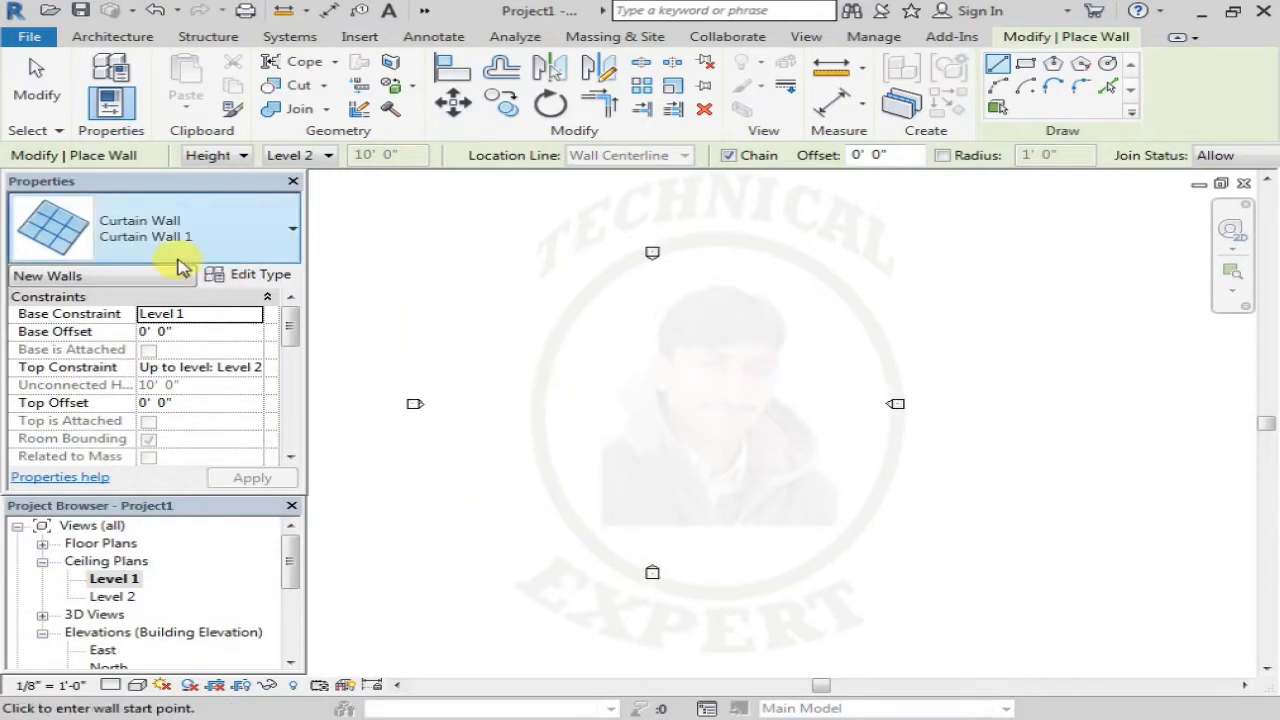
{"action": "left_click", "coordinate": [519, 416]}
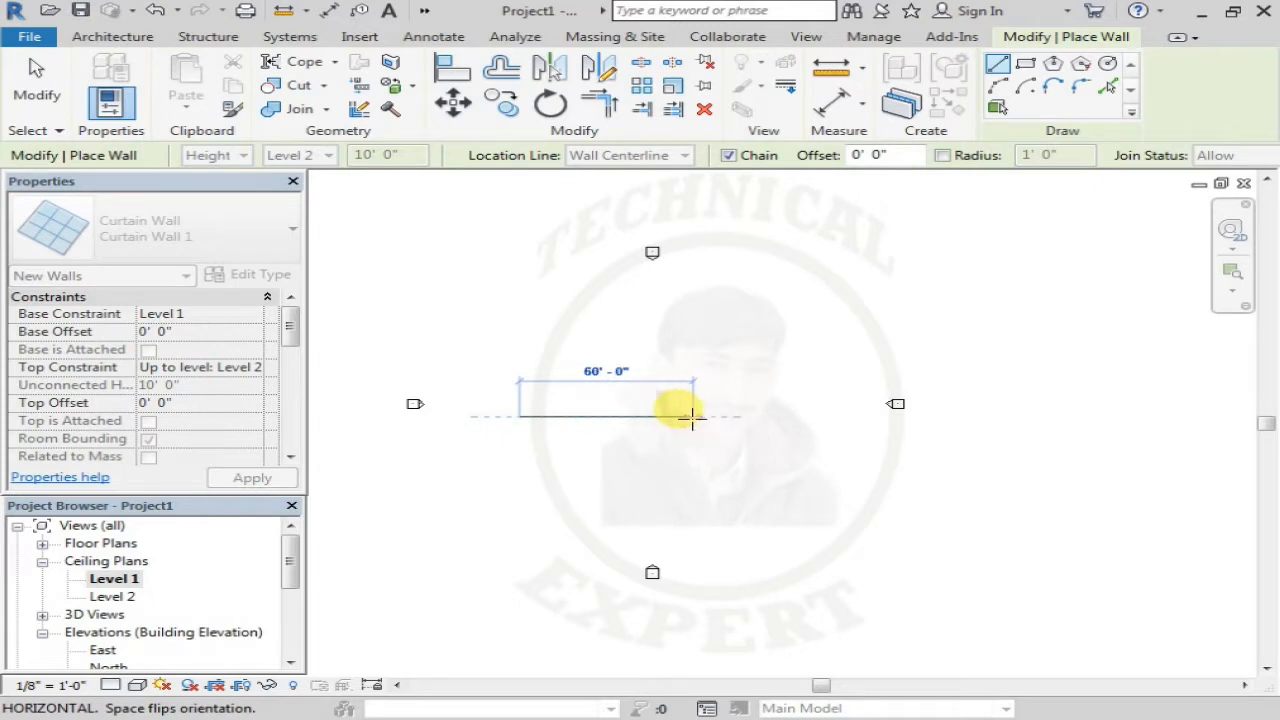
{"action": "left_click", "coordinate": [680, 414]}
{"action": "key", "text": "Escape"}
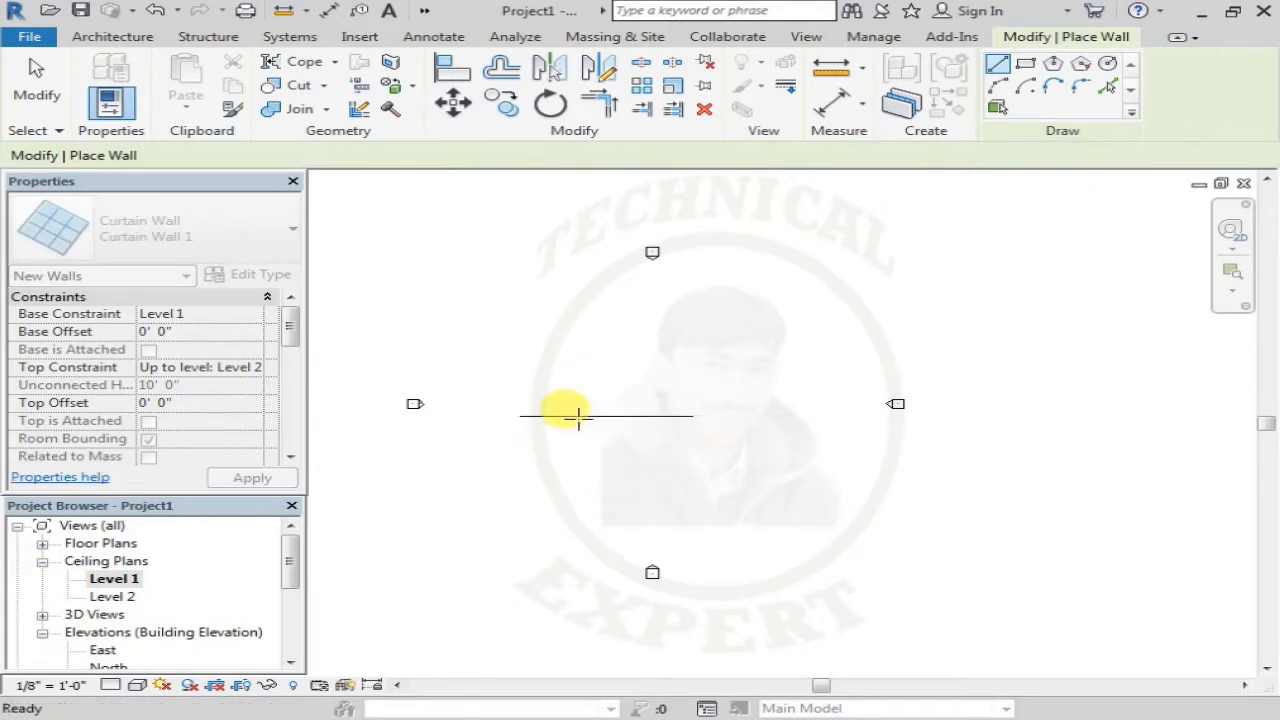
{"action": "key", "text": "Escape"}
Open the default 3D view to show the whole curtain wall.
{"action": "scroll", "coordinate": [496, 421], "scroll_direction": "up", "scroll_amount": 2}
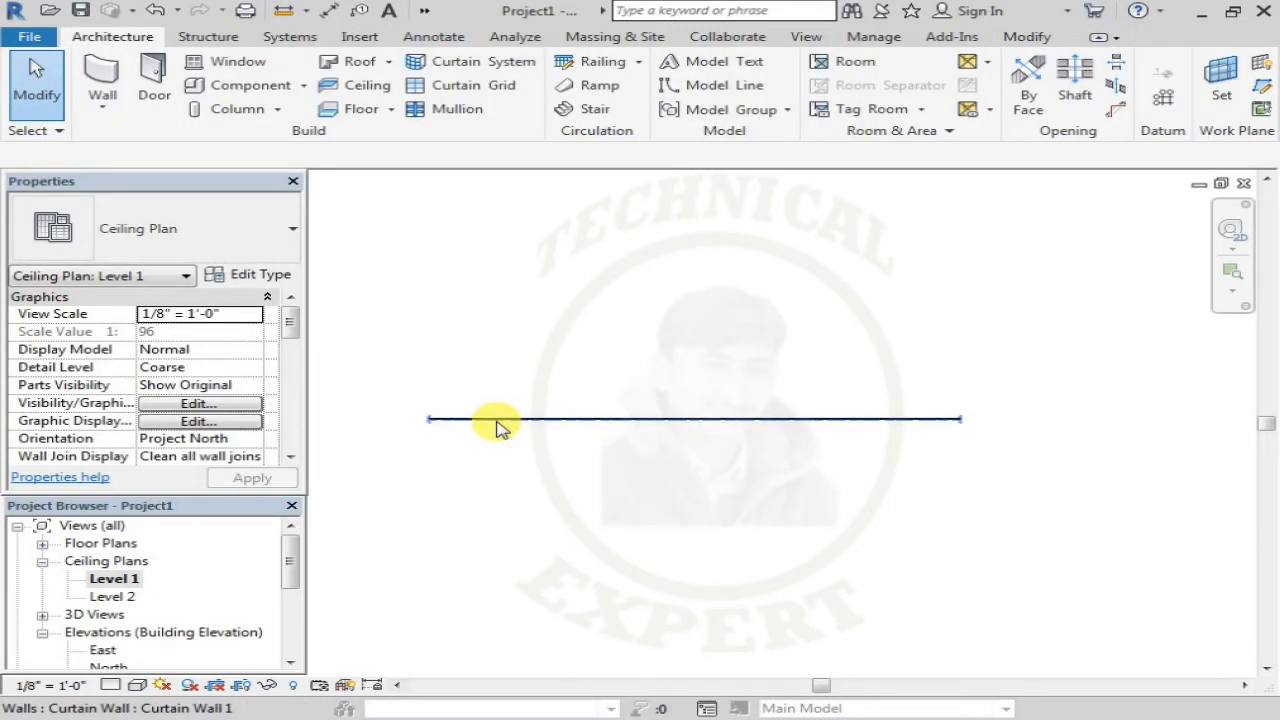
{"action": "scroll", "coordinate": [492, 418], "scroll_direction": "down", "scroll_amount": 1}
{"action": "scroll", "coordinate": [496, 424], "scroll_direction": "down", "scroll_amount": 1}
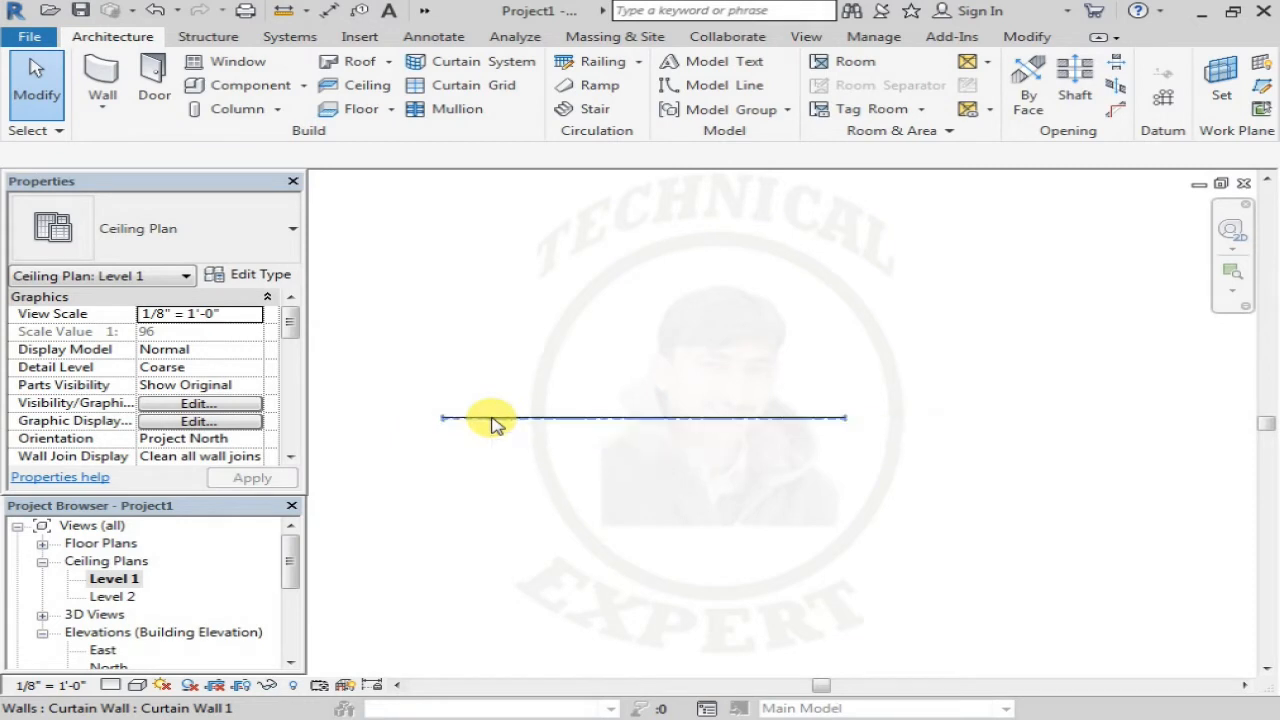
{"action": "scroll", "coordinate": [491, 420], "scroll_direction": "down", "scroll_amount": 1}
{"action": "left_click", "coordinate": [424, 10]}
{"action": "left_click", "coordinate": [424, 34]}
{"action": "scroll", "coordinate": [478, 425], "scroll_direction": "up", "scroll_amount": 5}
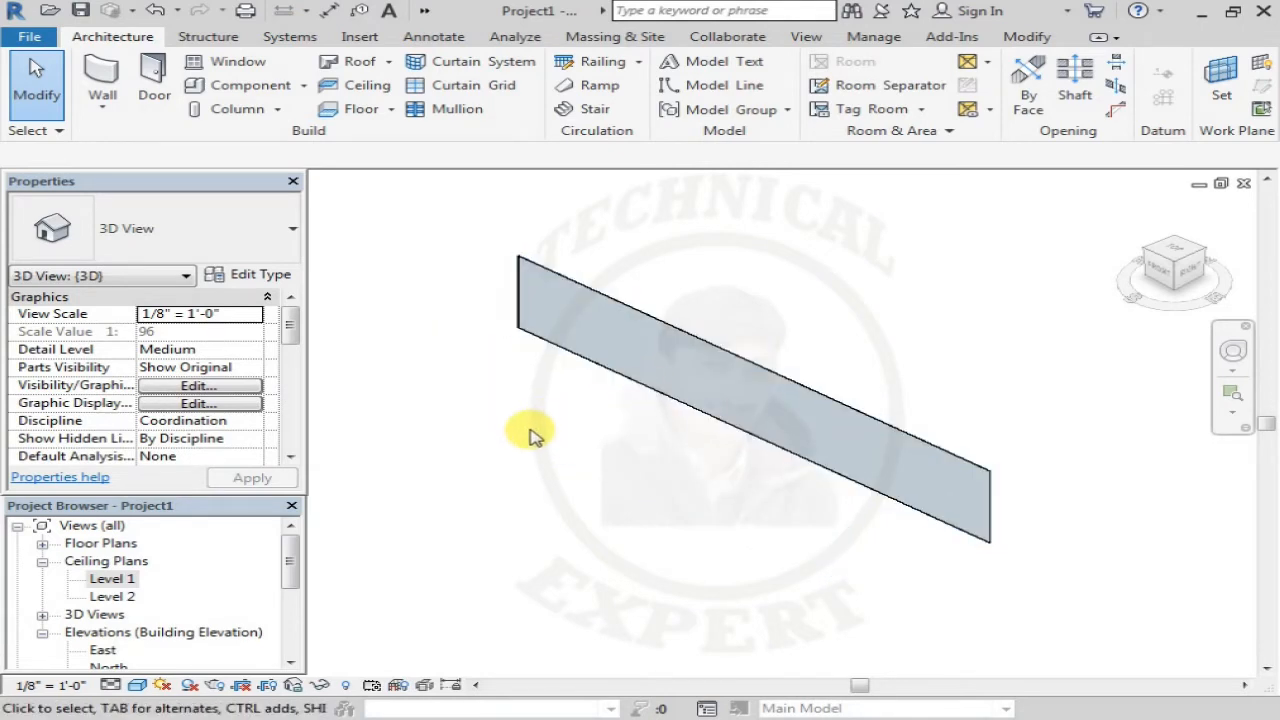
{"action": "middle_click_drag", "start_coordinate": [580, 397], "coordinate": [486, 445]}
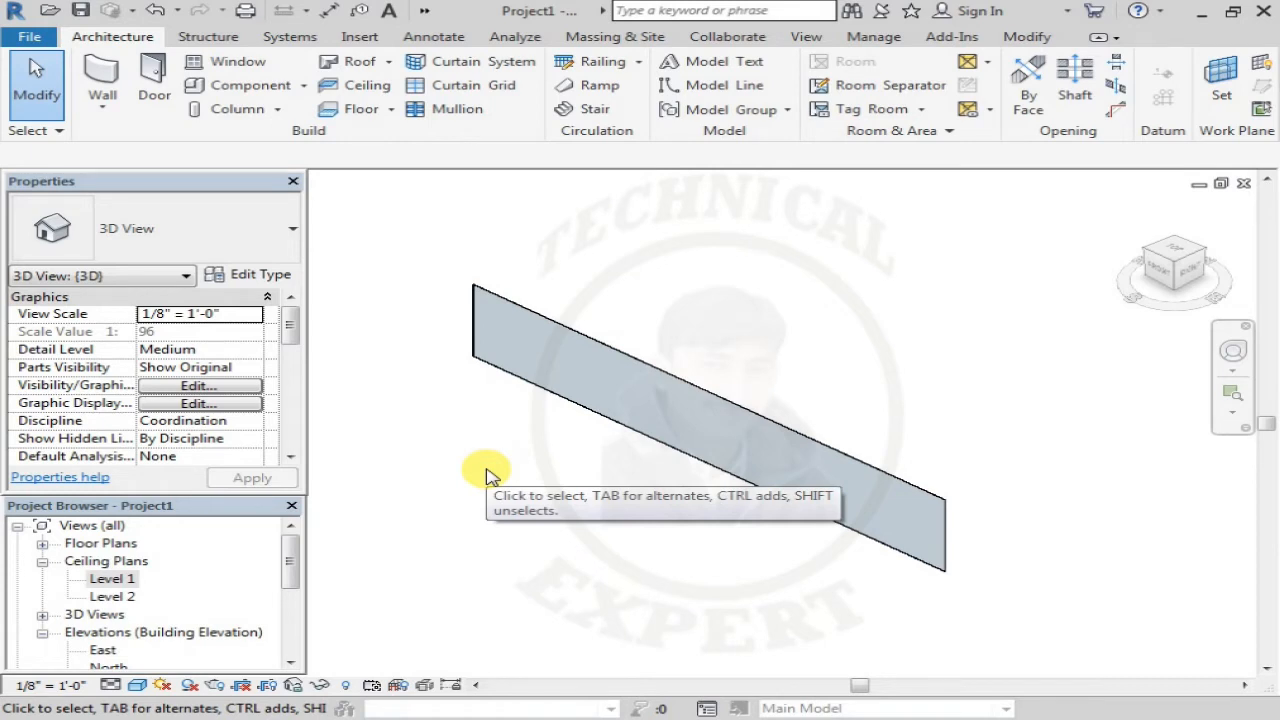
Select the curtain wall to inspect it, clear the selection, and dismiss the Windows color scheme prompt.
{"action": "left_click", "coordinate": [624, 430]}
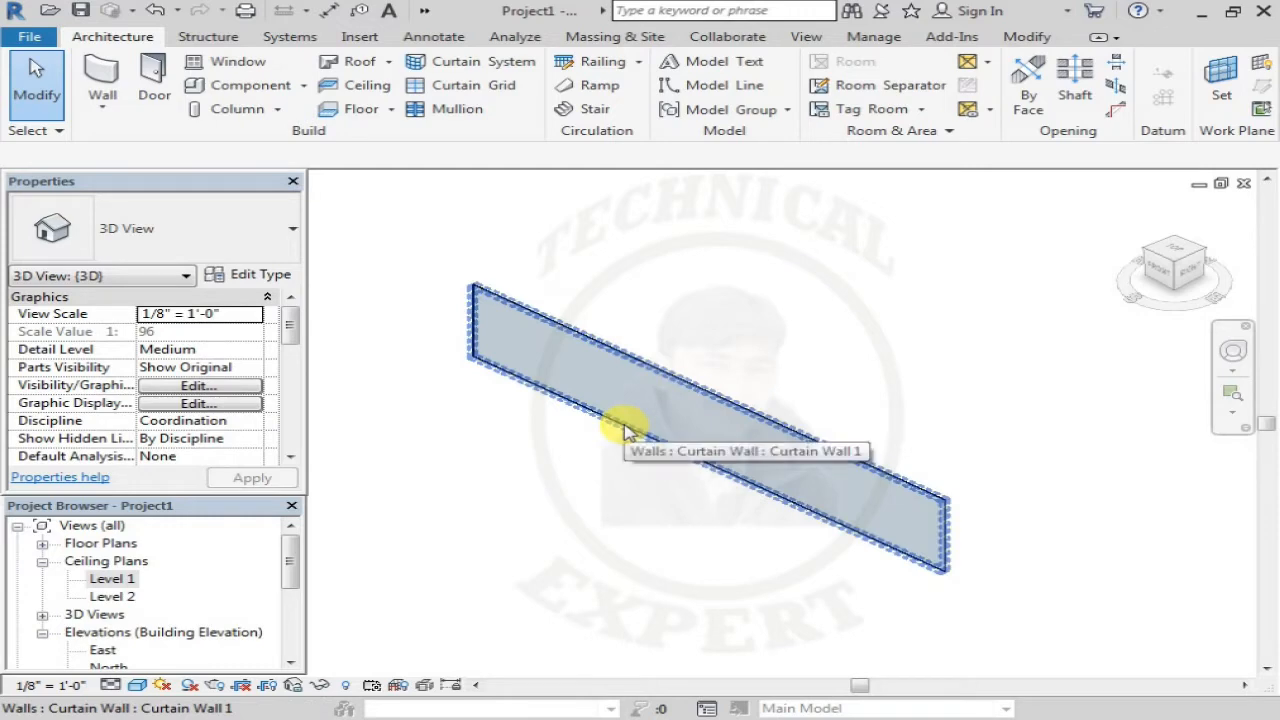
{"action": "left_click", "coordinate": [624, 430]}
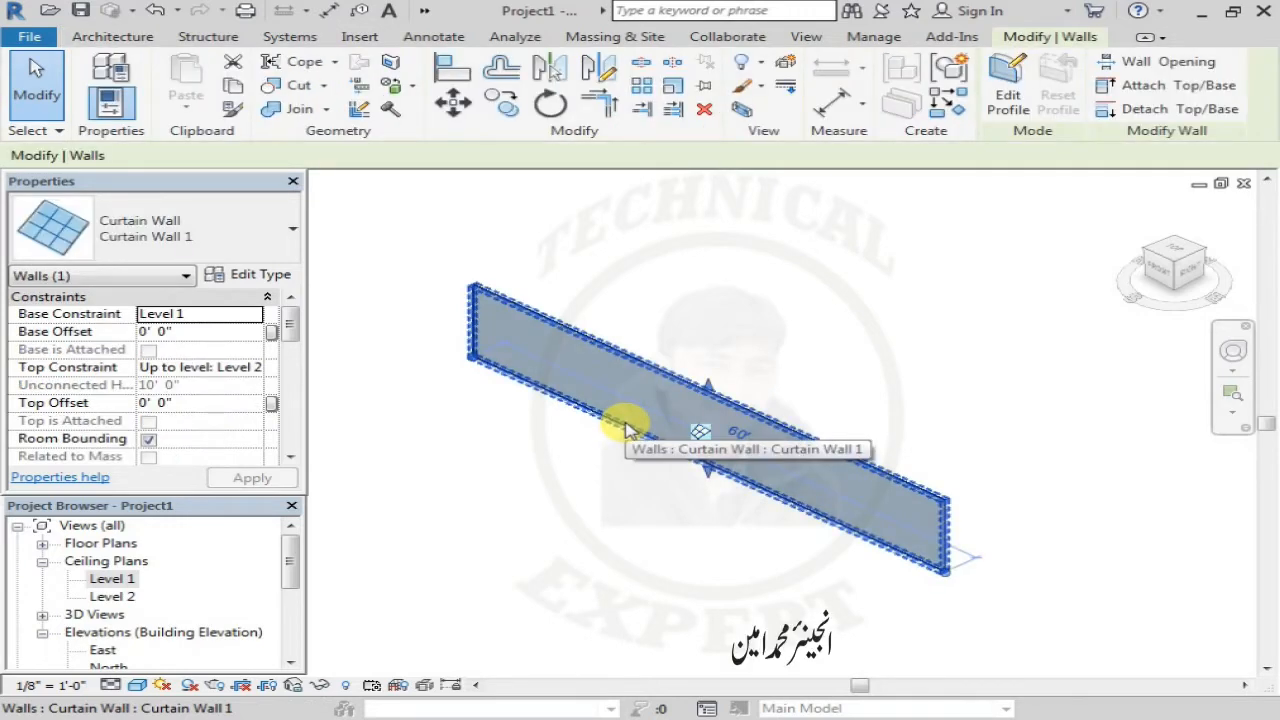
{"action": "key", "text": "Escape"}
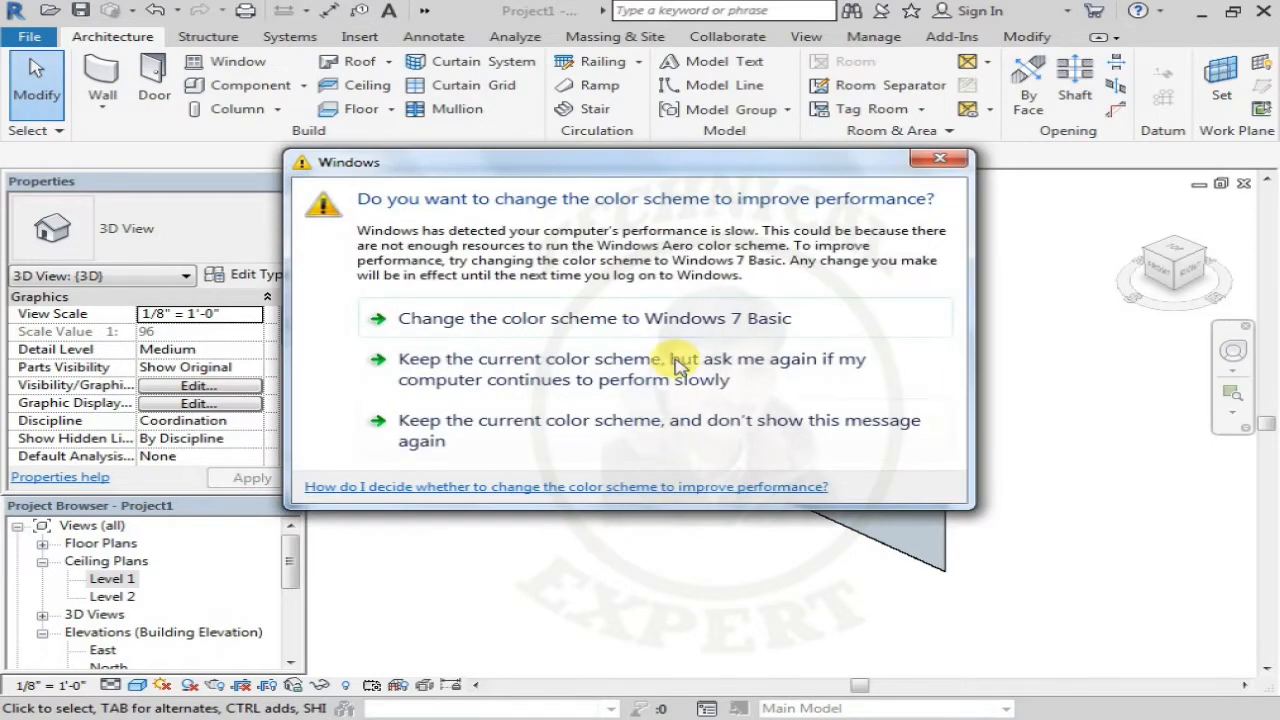
{"action": "left_click", "coordinate": [940, 158]}
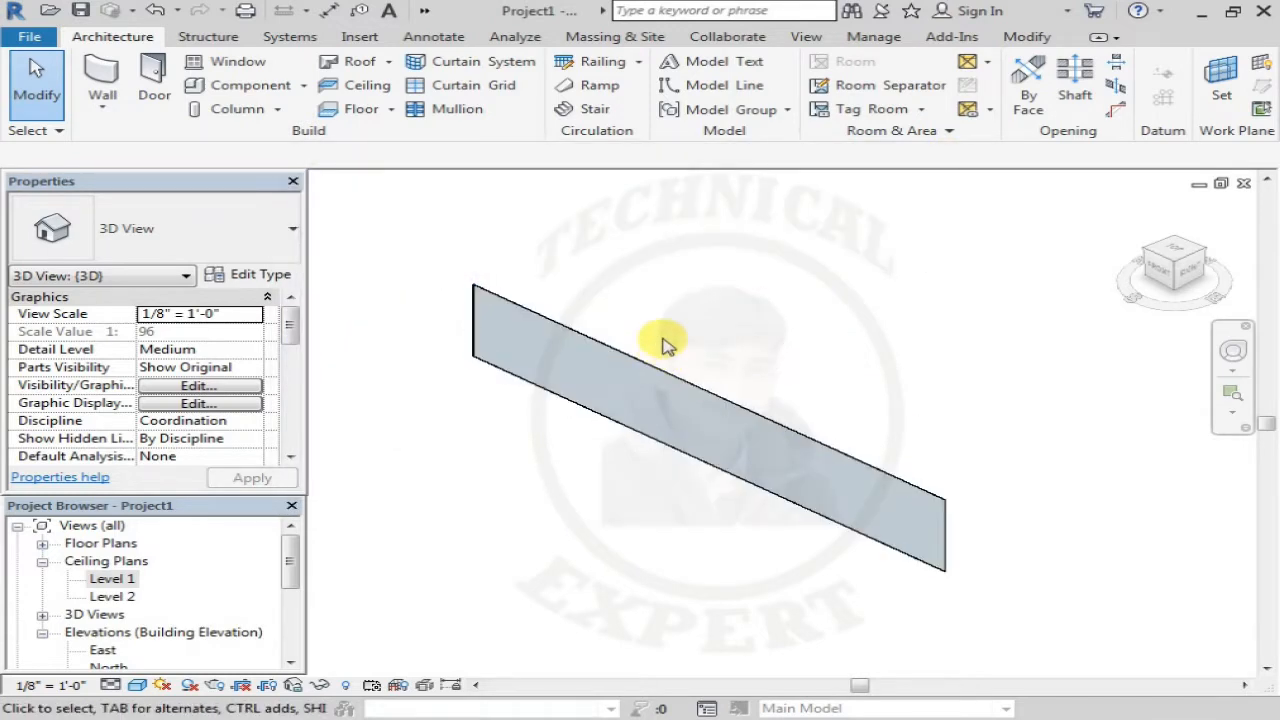
Place a vertical curtain grid line across all segments, about 7' from the wall's left end.
{"action": "scroll", "coordinate": [600, 362], "scroll_direction": "up", "scroll_amount": 3}
{"action": "middle_click_drag", "start_coordinate": [640, 362], "coordinate": [655, 338]}
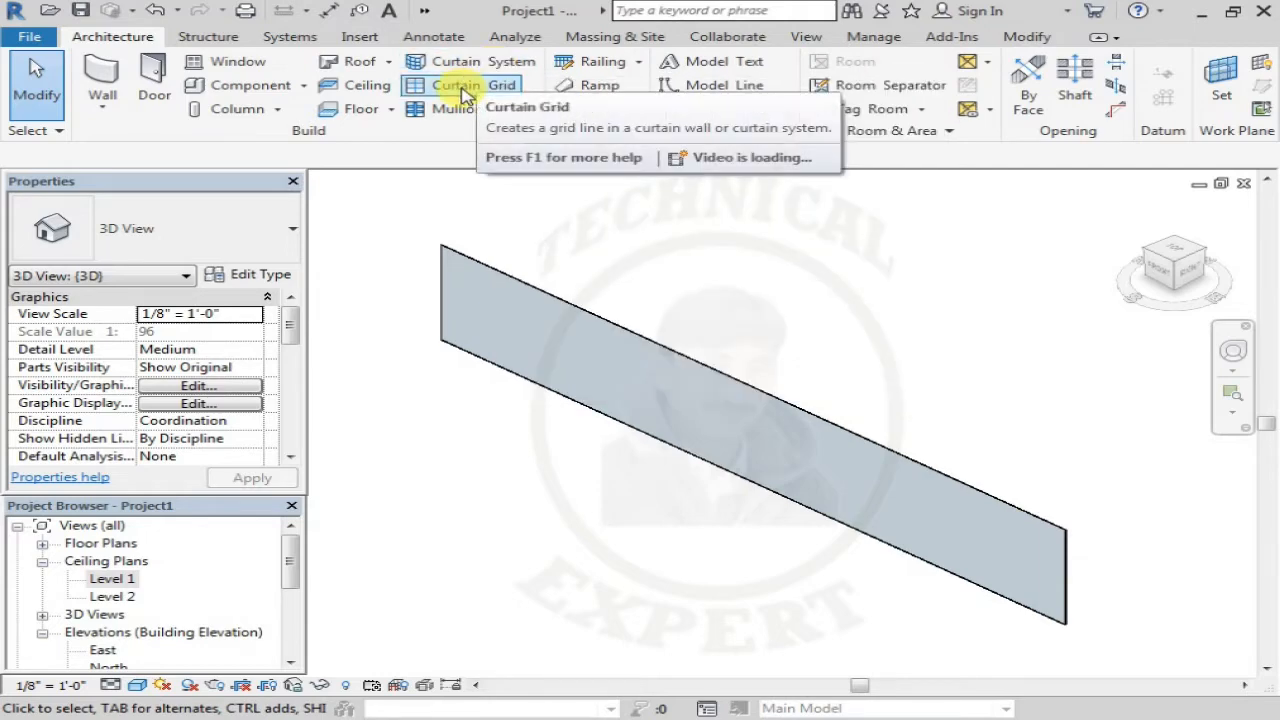
{"action": "left_click", "coordinate": [462, 90]}
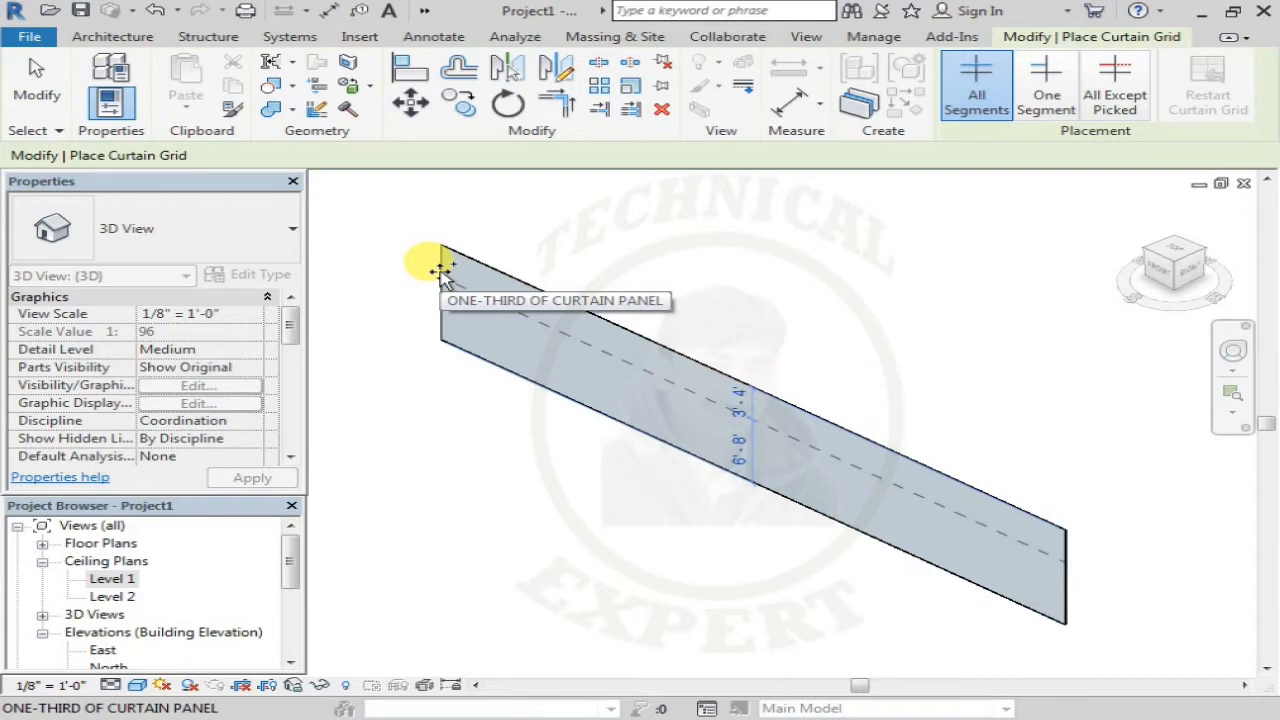
{"action": "left_click", "coordinate": [513, 275]}
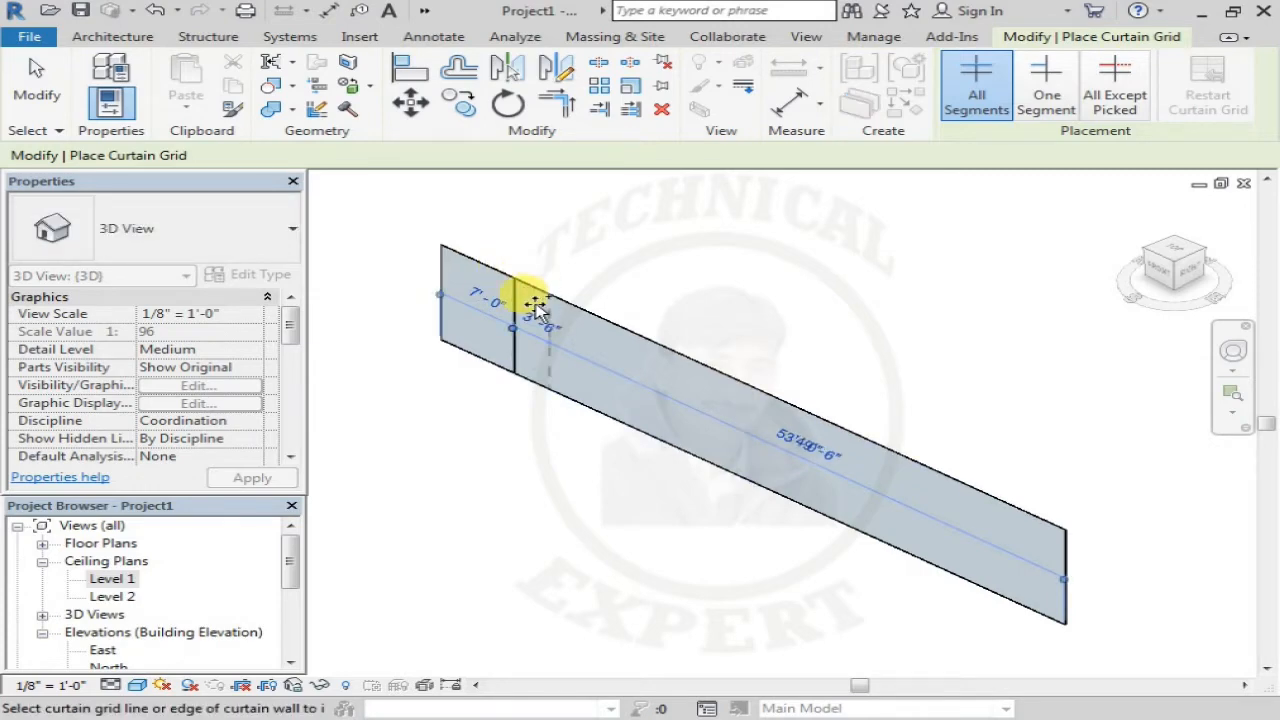
{"action": "key", "text": "Escape"}
{"action": "key", "text": "Escape"}
Examine up close where the new vertical grid line meets the wall's top edge.
{"action": "scroll", "coordinate": [515, 290], "scroll_direction": "up", "scroll_amount": 6}
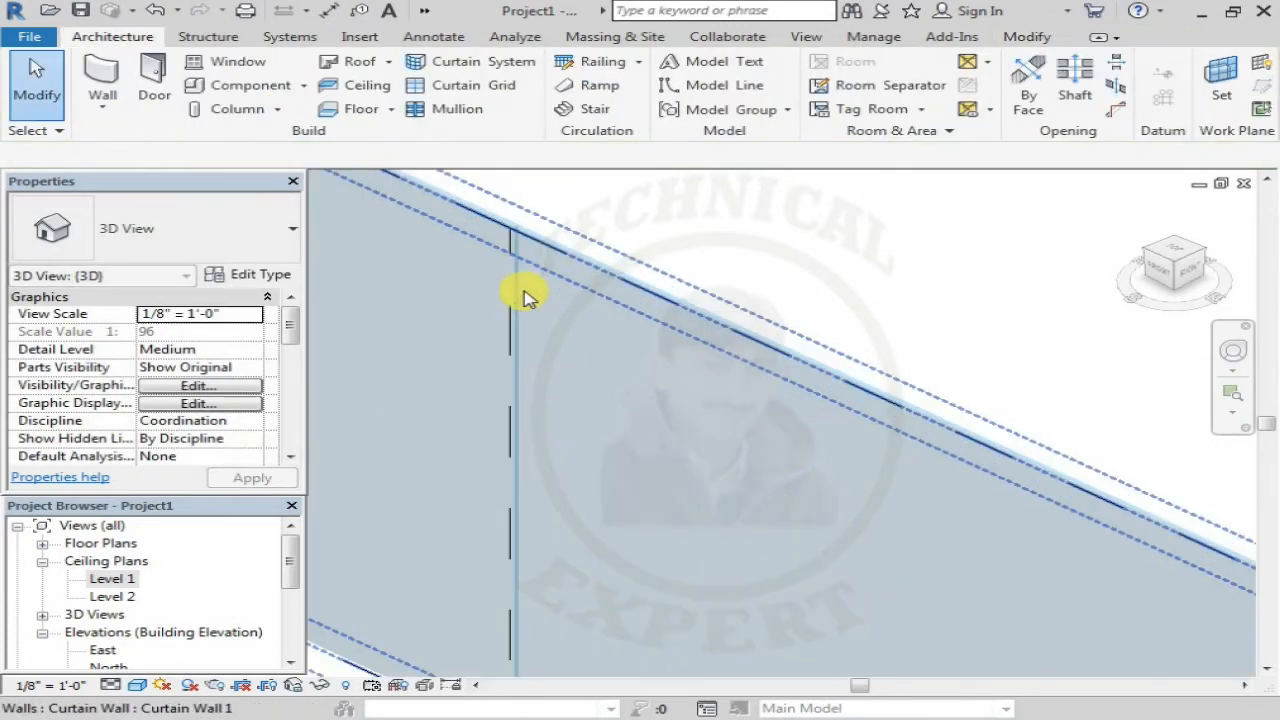
{"action": "middle_click_drag", "start_coordinate": [533, 220], "coordinate": [585, 345]}
{"action": "scroll", "coordinate": [566, 292], "scroll_direction": "up", "scroll_amount": 3}
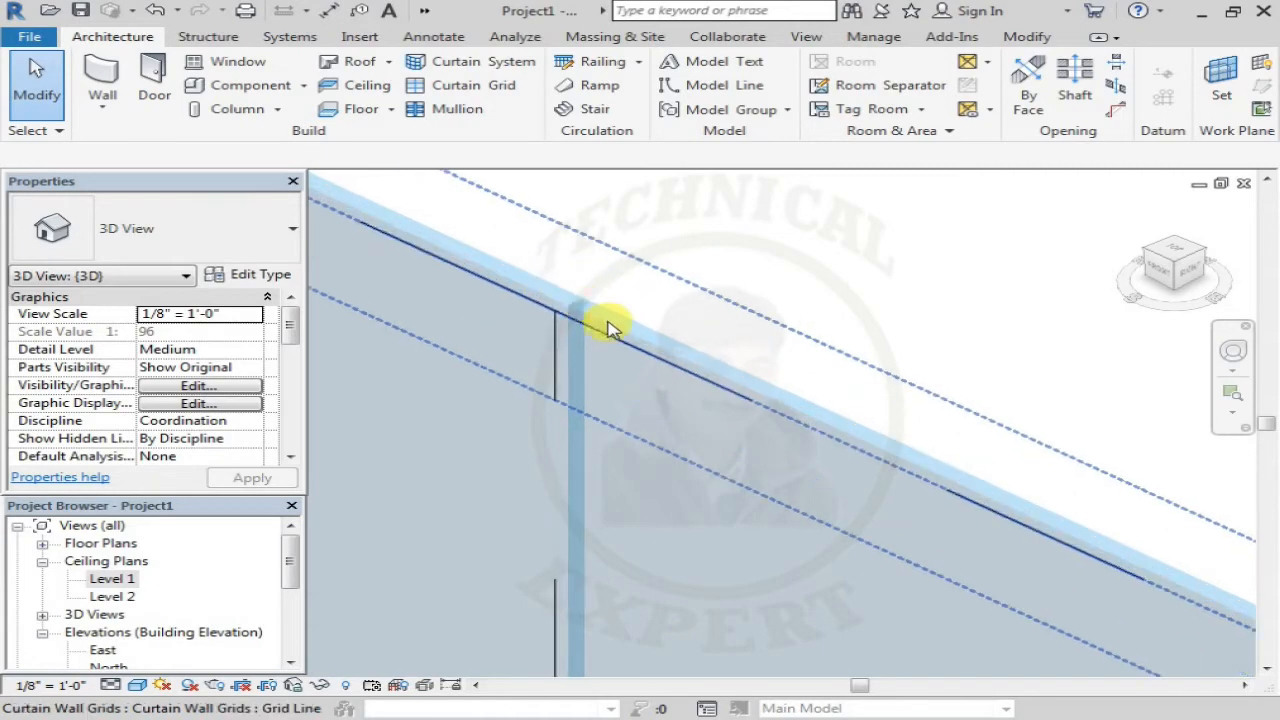
{"action": "scroll", "coordinate": [583, 320], "scroll_direction": "up", "scroll_amount": 2}
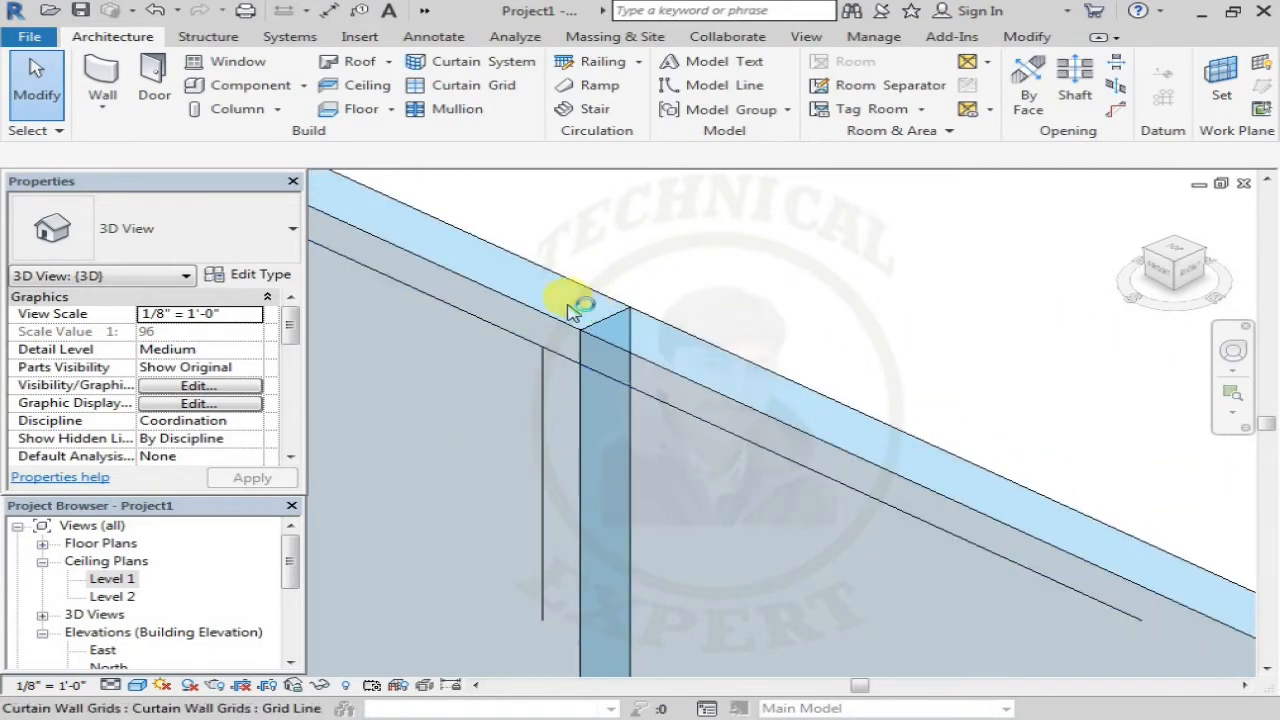
{"action": "scroll", "coordinate": [666, 337], "scroll_direction": "down", "scroll_amount": 5}
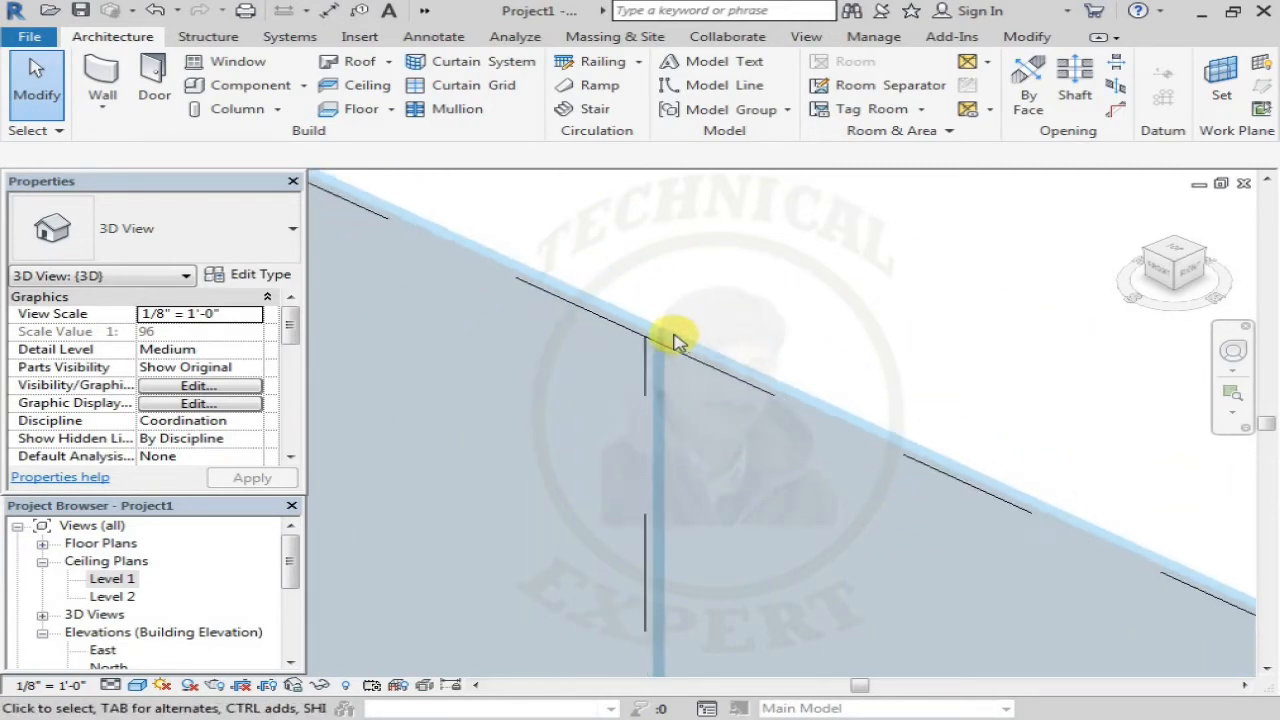
{"action": "middle_click_drag", "start_coordinate": [731, 398], "coordinate": [601, 337]}
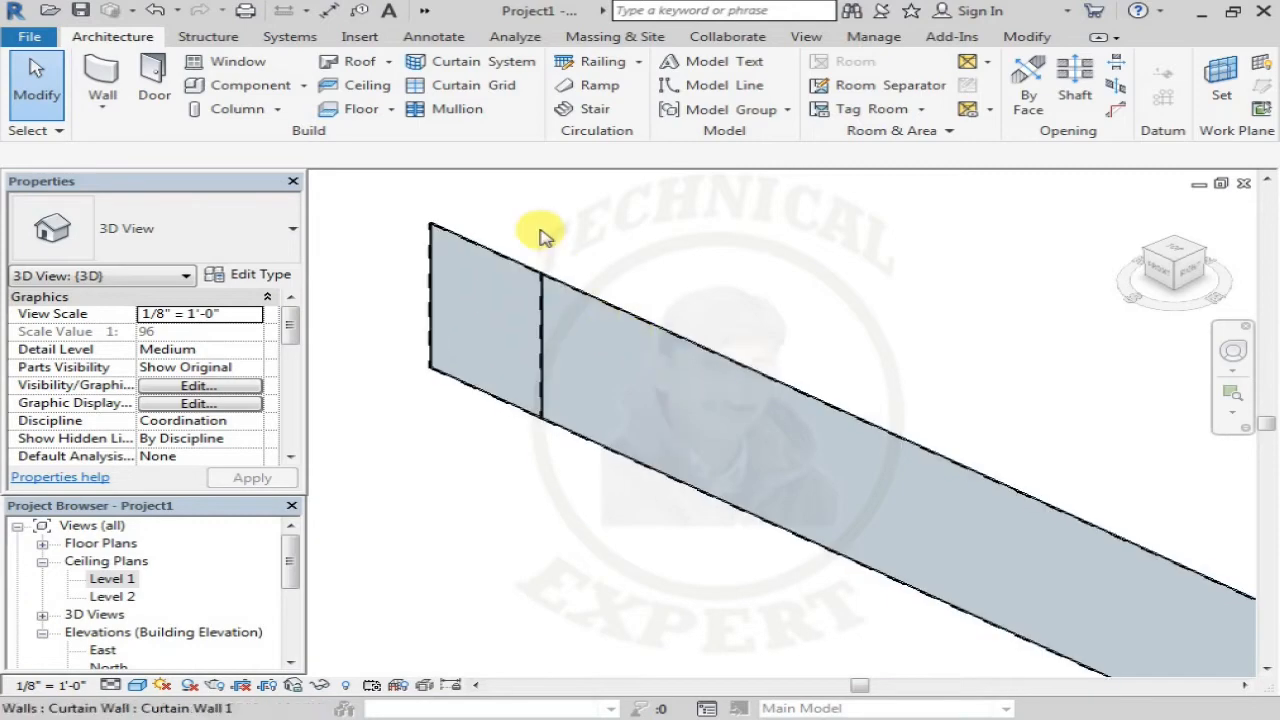
Add vertical grid lines along the rest of the wall about 7' apart, placing the last one about 6'-6" beyond its neighbour.
{"action": "left_click", "coordinate": [490, 100]}
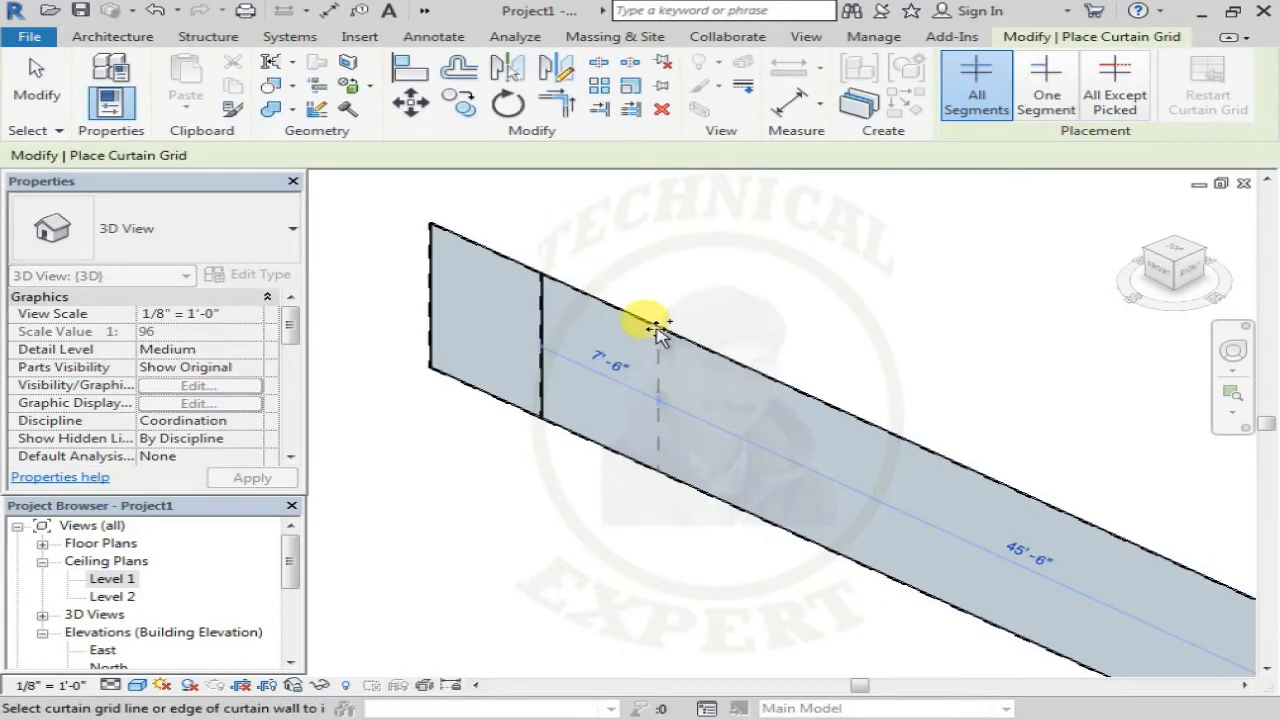
{"action": "left_click", "coordinate": [652, 325]}
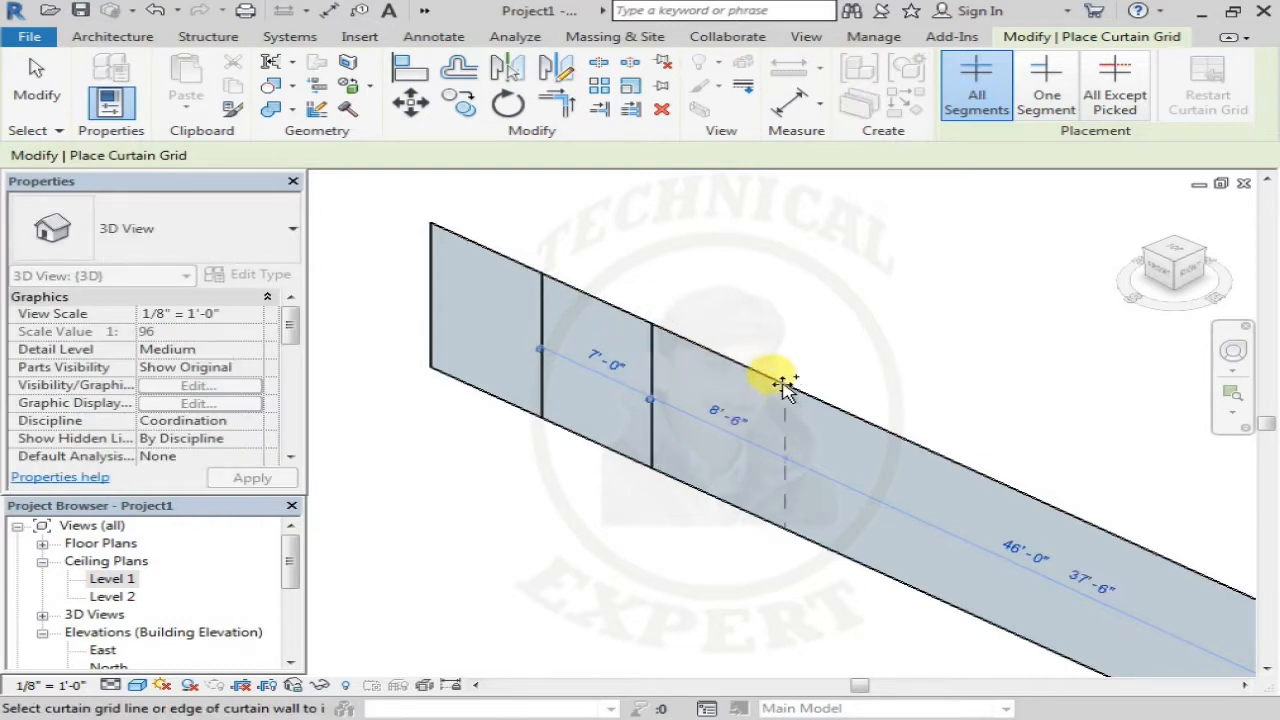
{"action": "middle_click_drag", "start_coordinate": [765, 388], "coordinate": [665, 322]}
{"action": "left_click", "coordinate": [665, 322]}
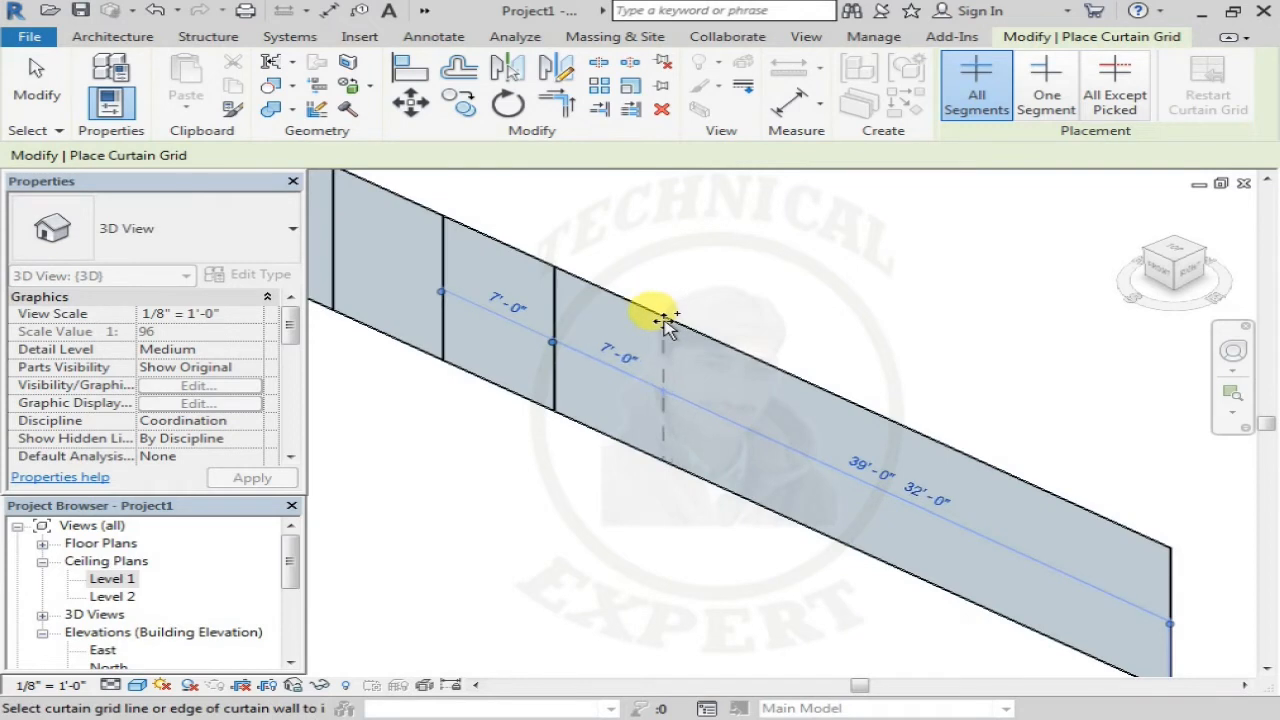
{"action": "left_click", "coordinate": [776, 369]}
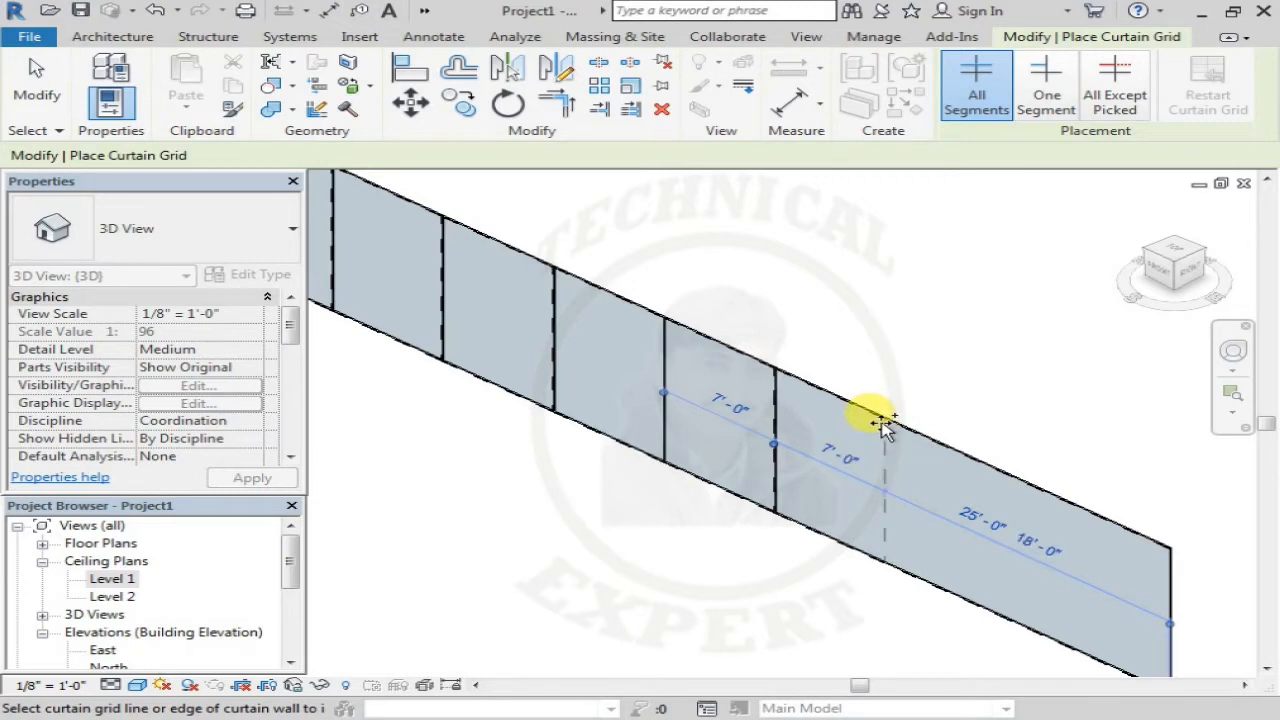
{"action": "left_click", "coordinate": [884, 424]}
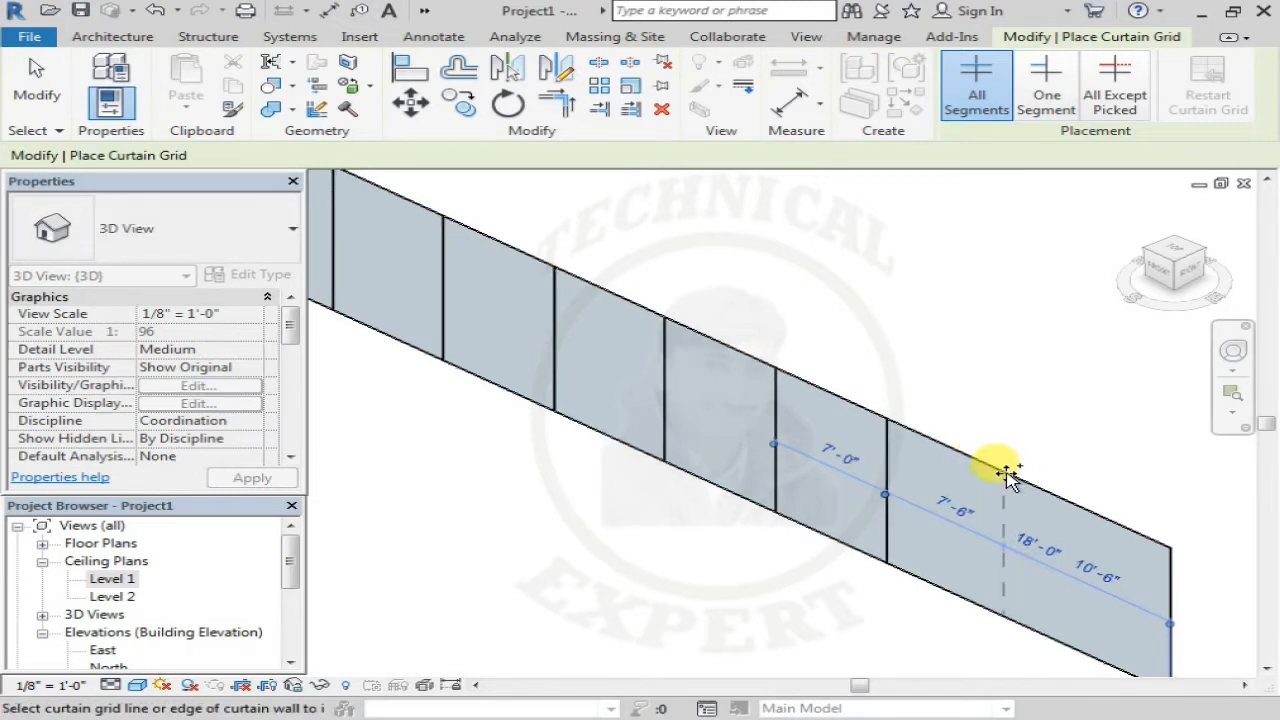
{"action": "left_click", "coordinate": [996, 469]}
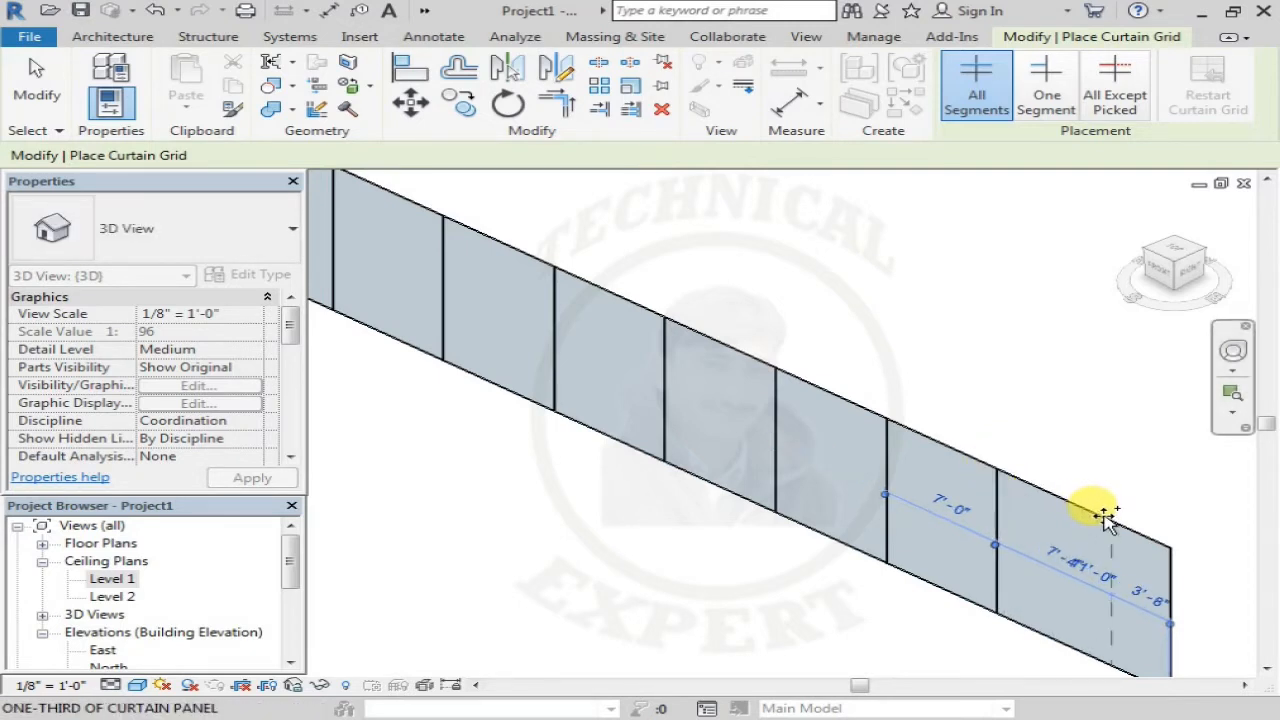
{"action": "left_click", "coordinate": [1098, 516]}
Place a horizontal curtain grid line across the full length of the wall, in the upper part of its height.
{"action": "middle_click_drag", "start_coordinate": [998, 481], "coordinate": [683, 326]}
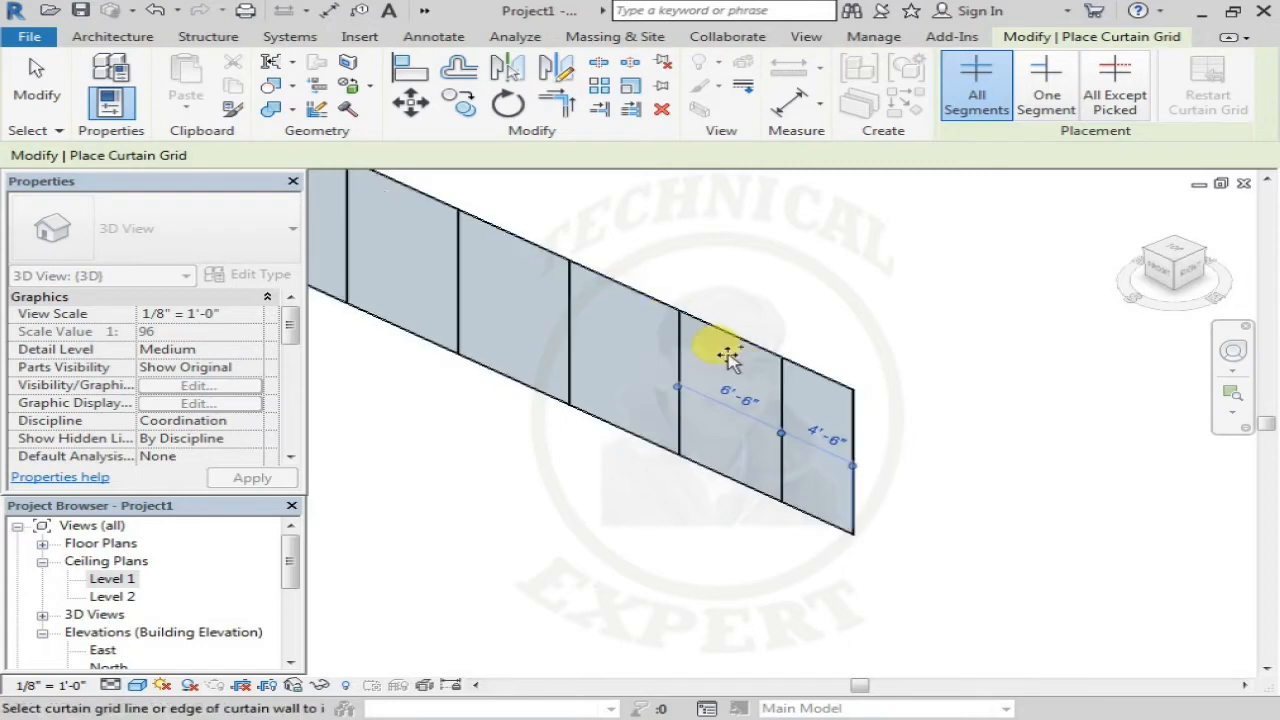
{"action": "left_click", "coordinate": [785, 393]}
{"action": "key", "text": "Escape"}
Move the last vertical grid line to 7'-0" from its neighbour.
{"action": "left_click", "coordinate": [778, 433]}
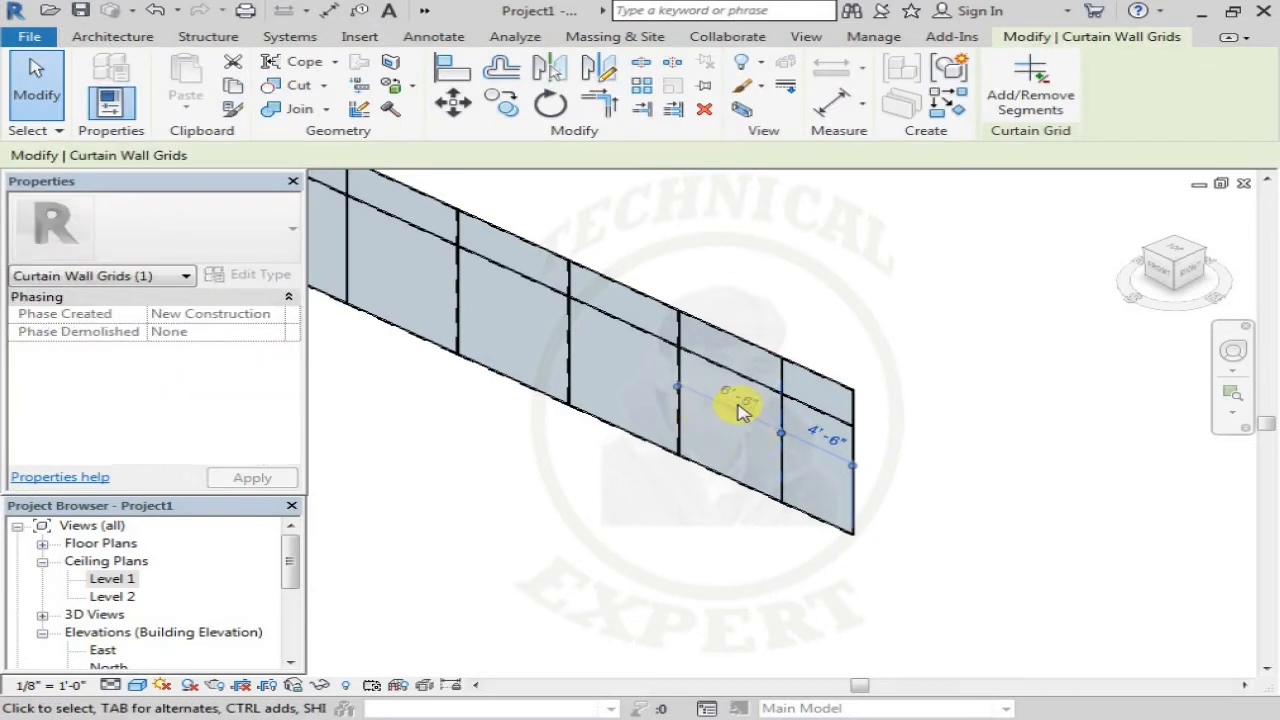
{"action": "scroll", "coordinate": [740, 410], "scroll_direction": "up", "scroll_amount": 2}
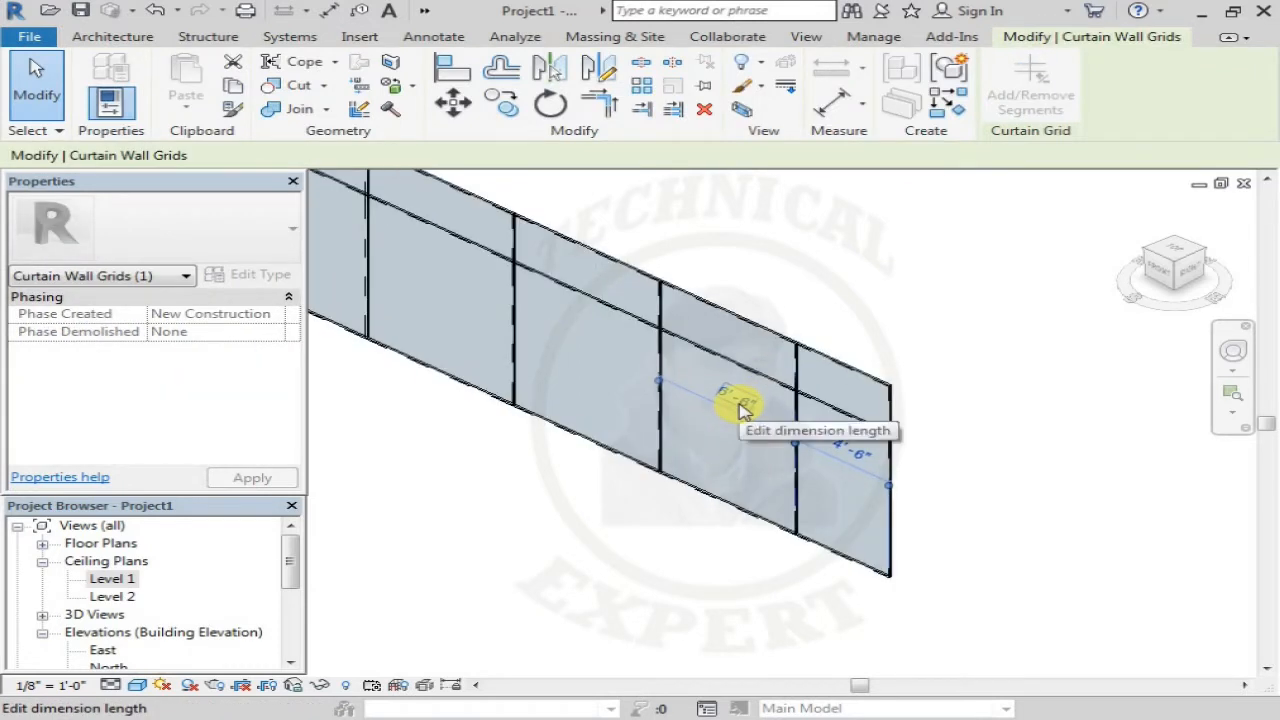
{"action": "left_click", "coordinate": [742, 401]}
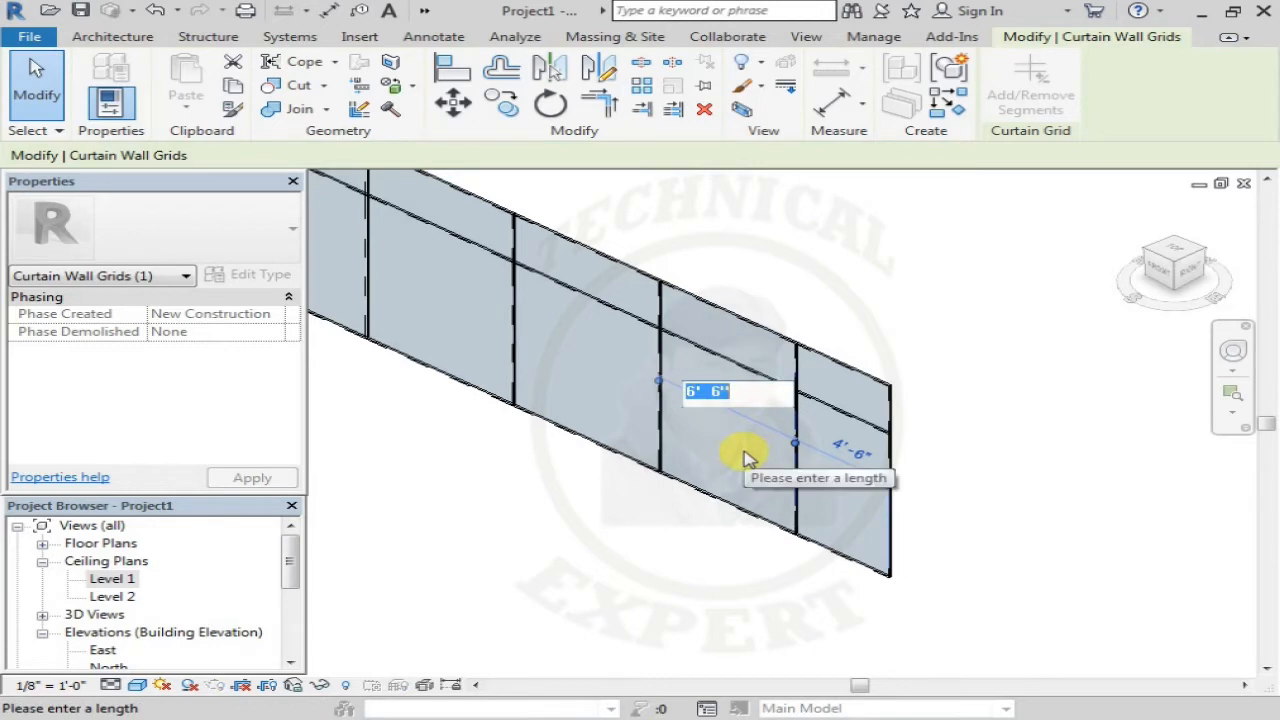
{"action": "key", "text": "Return"}
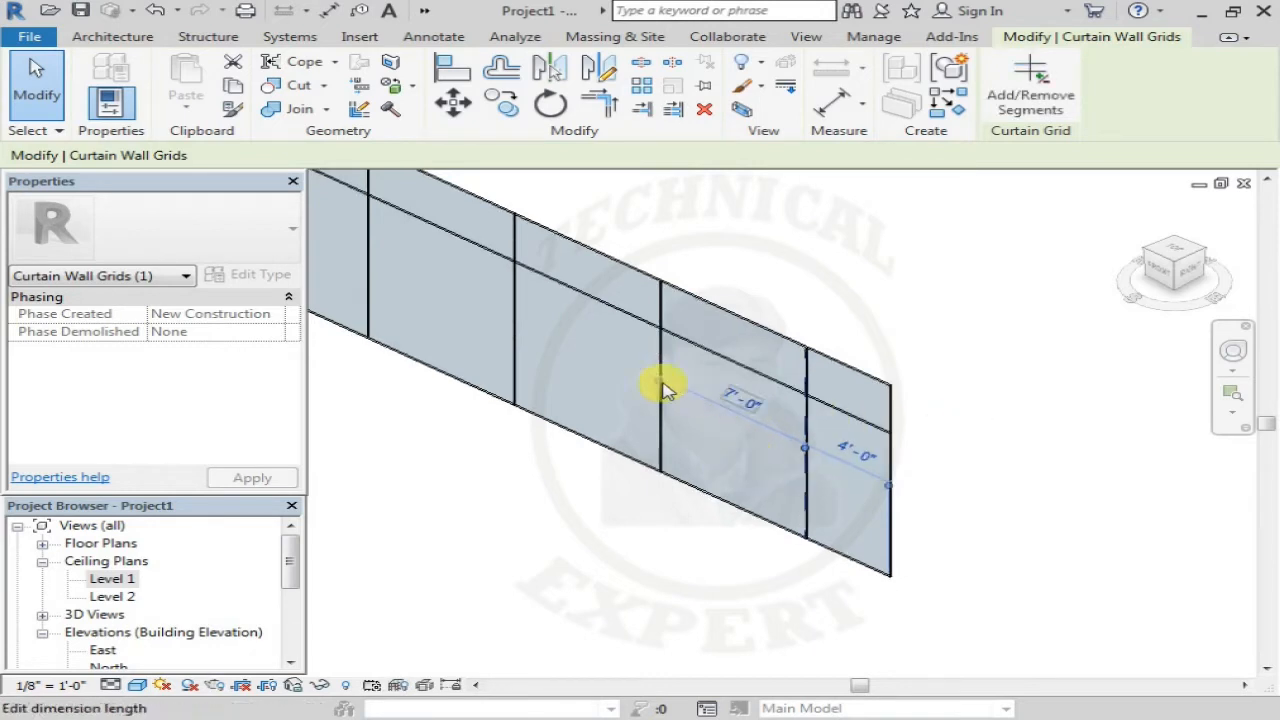
{"action": "left_click", "coordinate": [612, 512]}
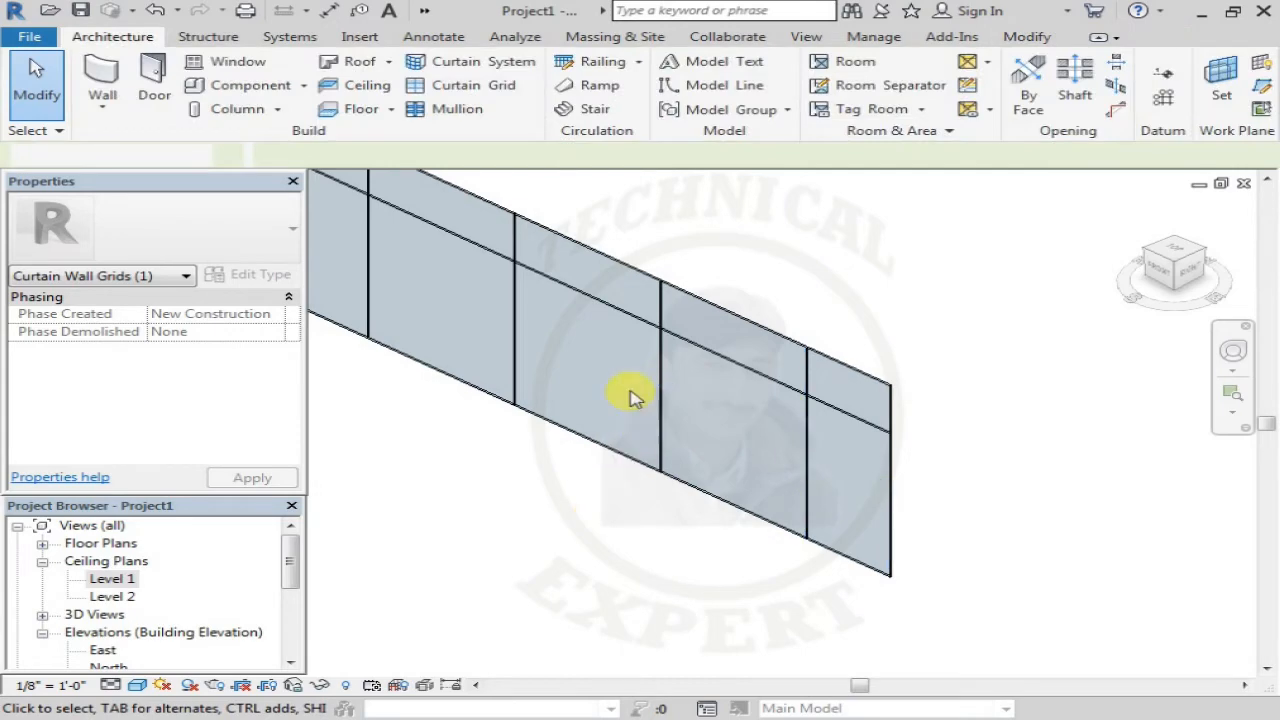
Set the horizontal grid line's distance from the wall's top edge to 2'.
{"action": "left_click", "coordinate": [600, 314]}
{"action": "mouse_move", "coordinate": [651, 366]}
{"action": "middle_mouse_down", "text": "shift"}
{"action": "mouse_move", "coordinate": [657, 314]}
{"action": "mouse_move", "coordinate": [938, 484]}
{"action": "mouse_move", "coordinate": [663, 371]}
{"action": "middle_mouse_up", "text": "shift"}
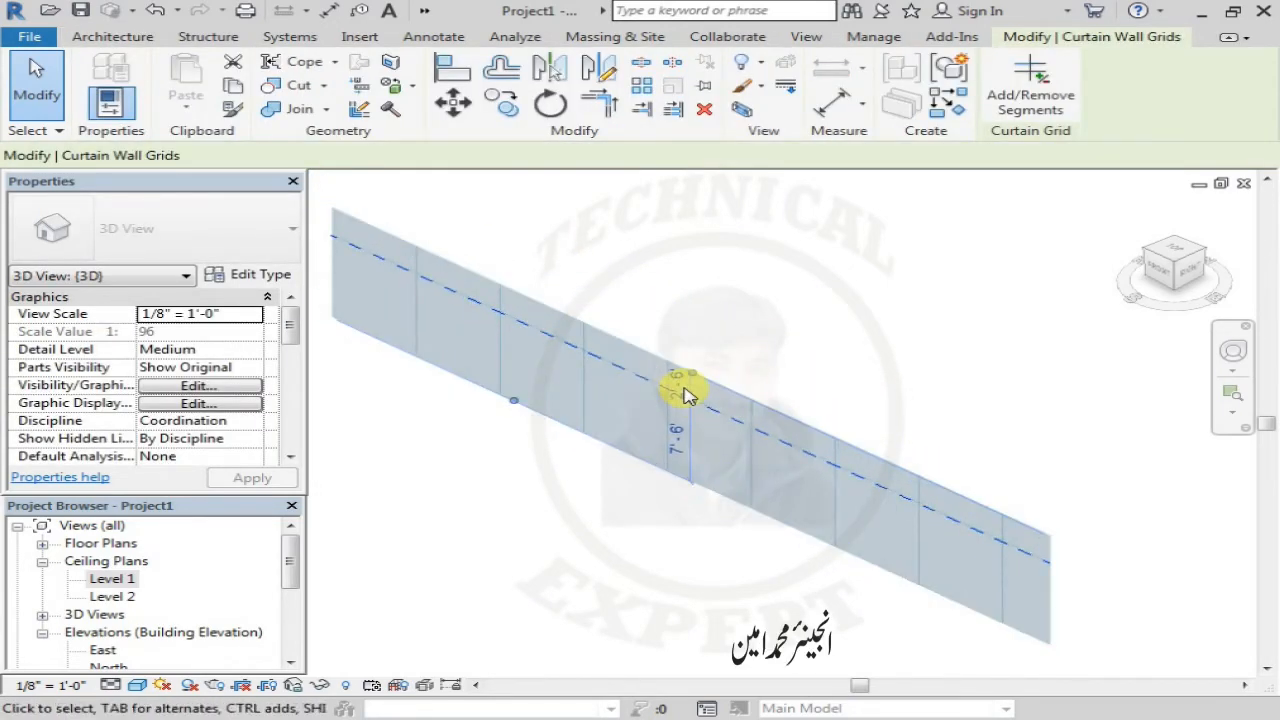
{"action": "left_click", "coordinate": [683, 398]}
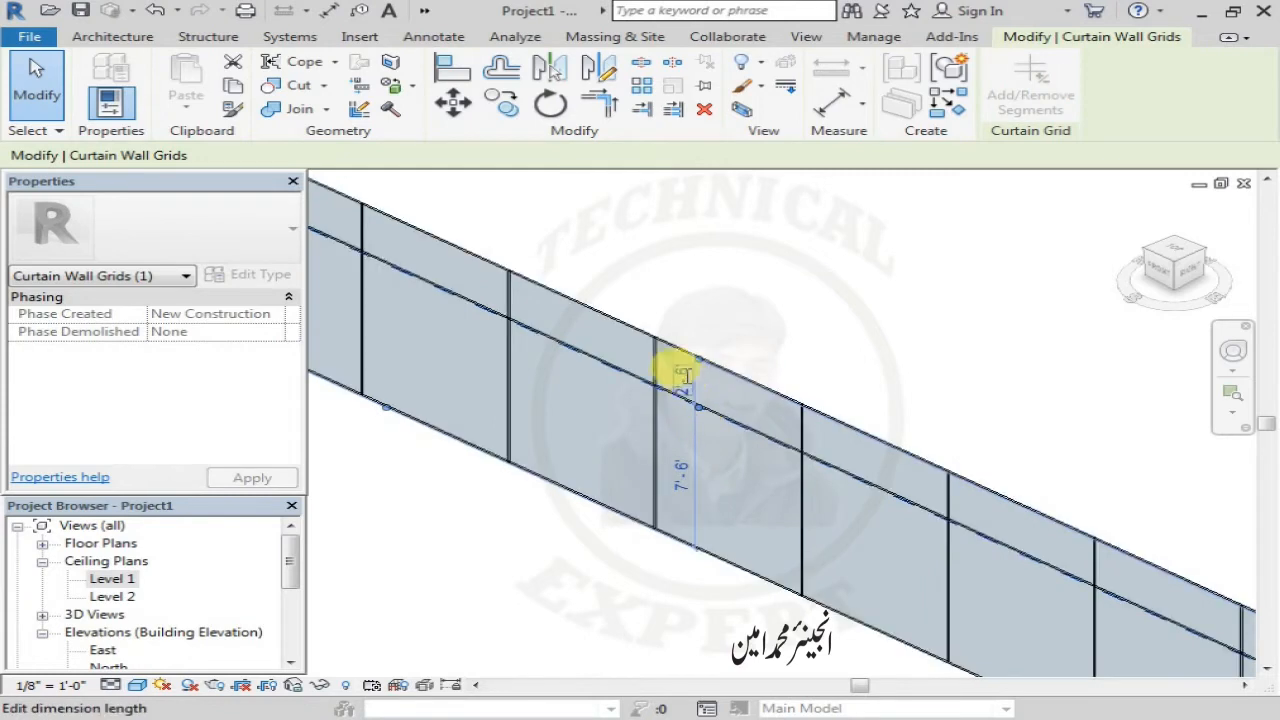
{"action": "left_click", "coordinate": [679, 372]}
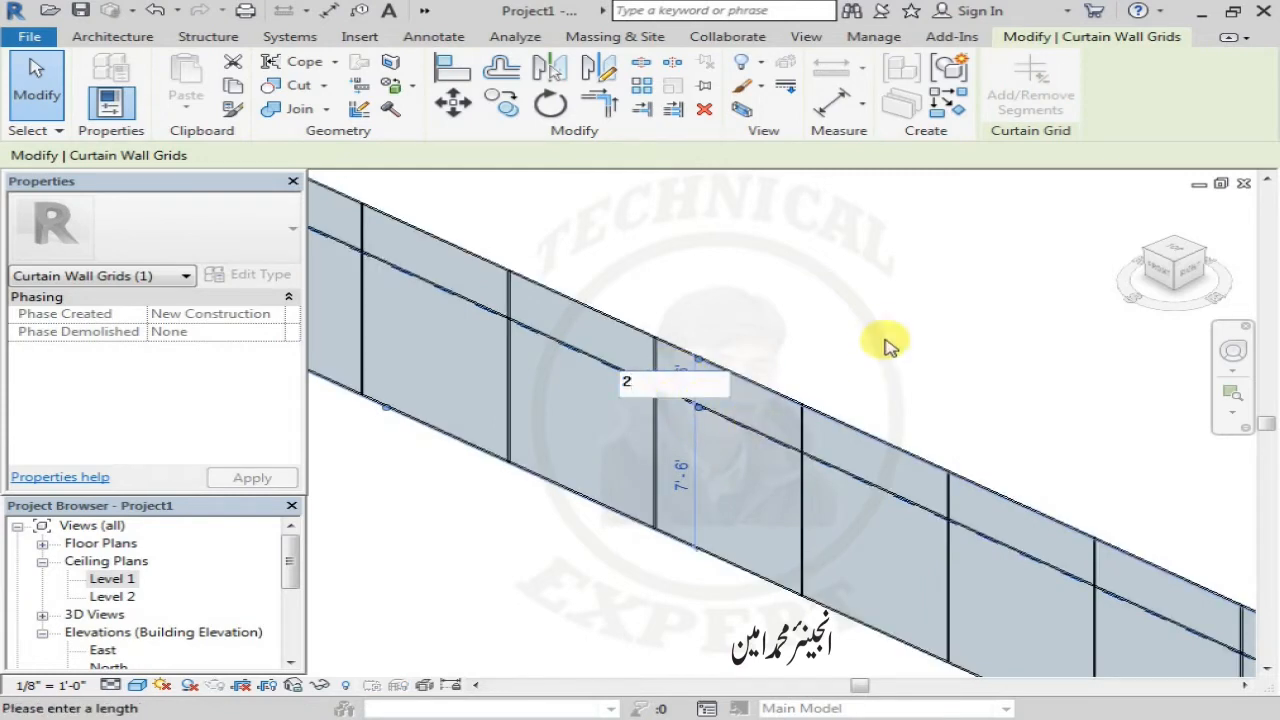
{"action": "type", "text": "2"}
{"action": "key", "text": "Return"}
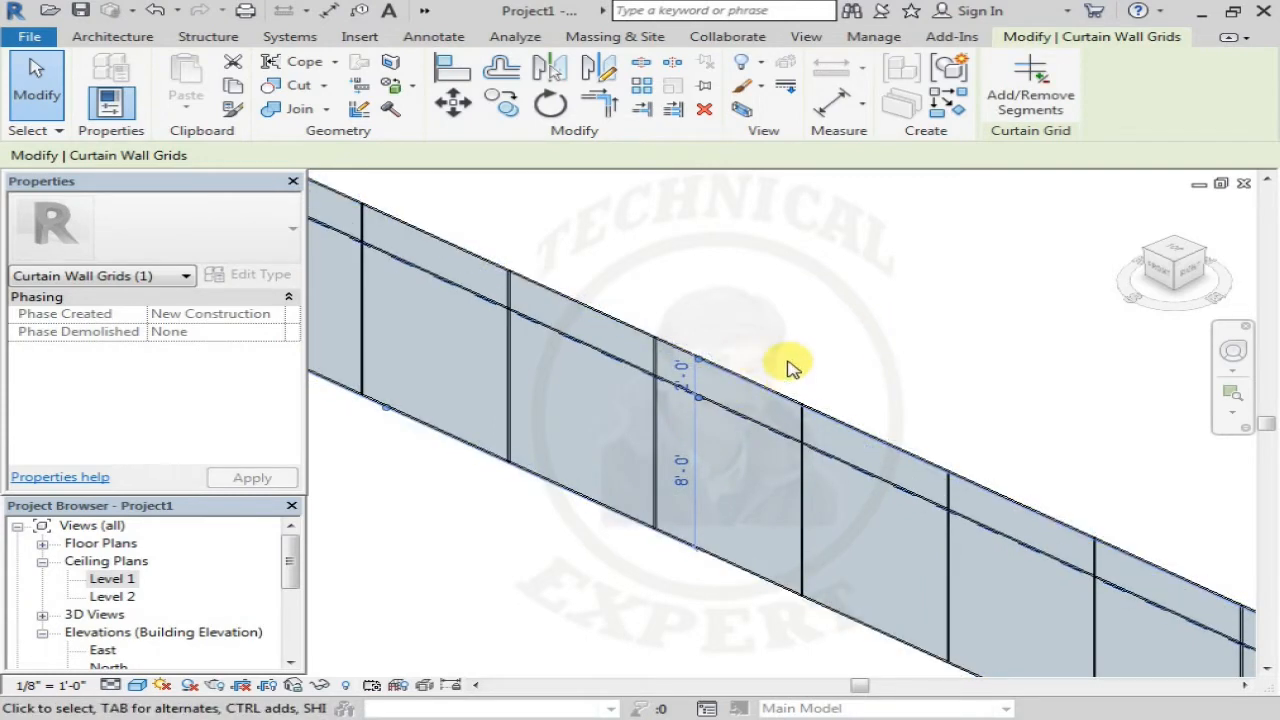
{"action": "left_click", "coordinate": [714, 349]}
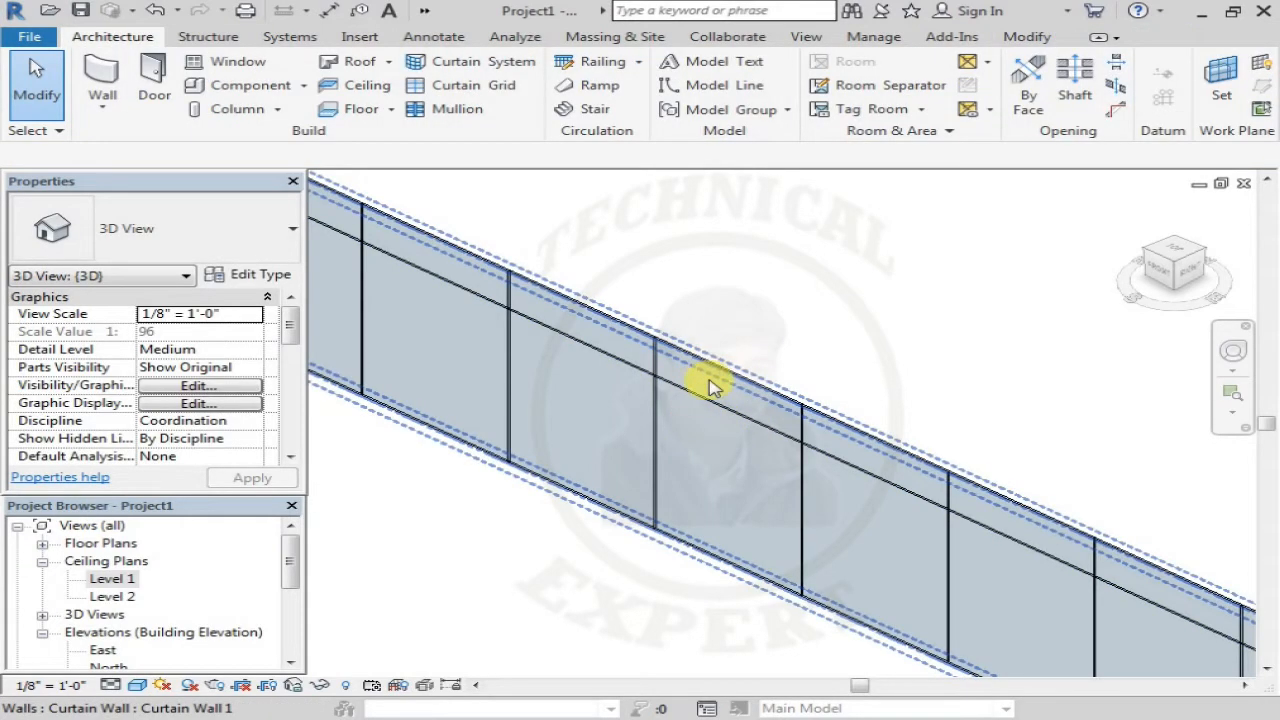
{"action": "left_click", "coordinate": [709, 398]}
{"action": "key", "text": "Escape"}
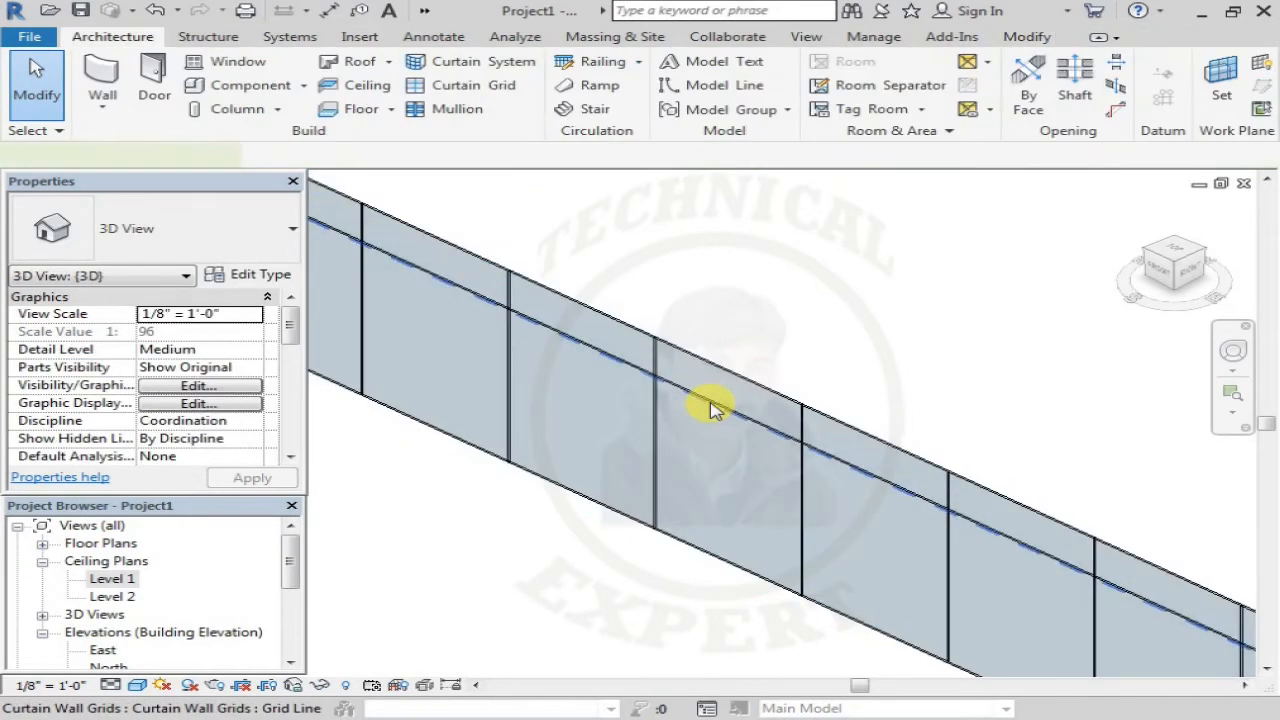
Examine the horizontal grid line along the whole wall and where it crosses the first vertical line.
{"action": "left_click", "coordinate": [711, 404]}
{"action": "scroll", "coordinate": [690, 498], "scroll_direction": "down", "scroll_amount": 6}
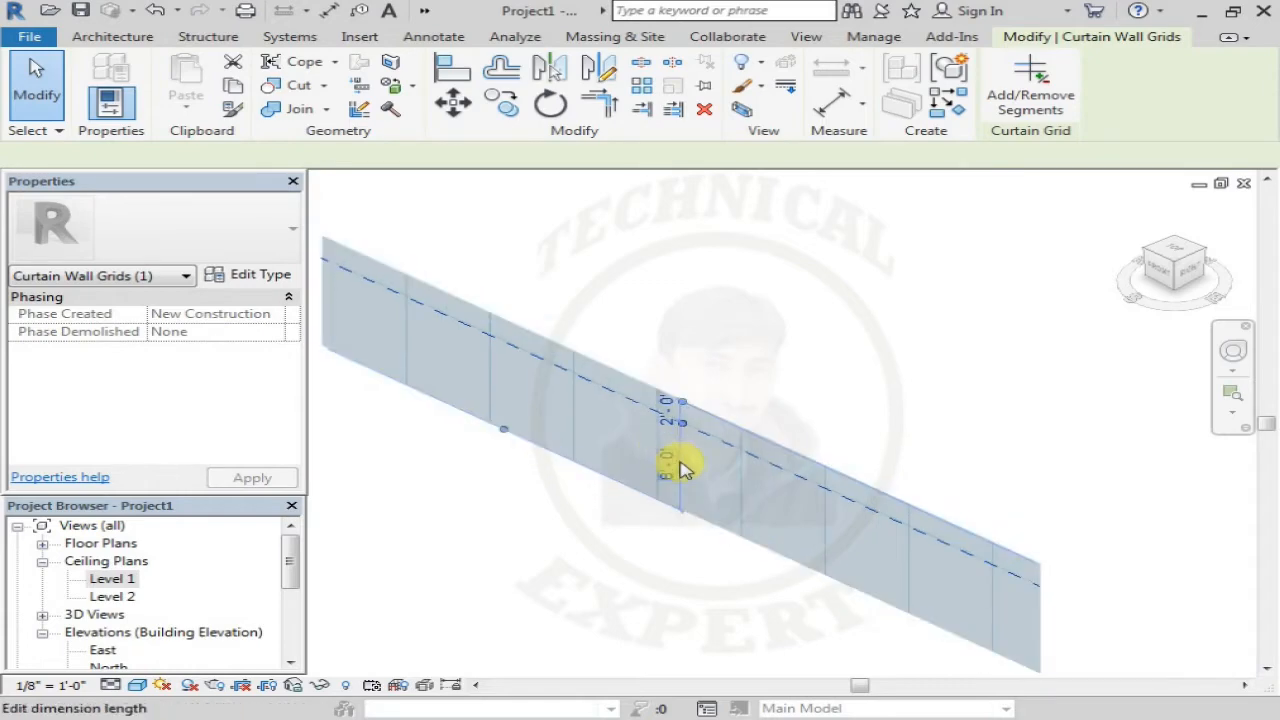
{"action": "middle_click_drag", "start_coordinate": [605, 413], "coordinate": [666, 423]}
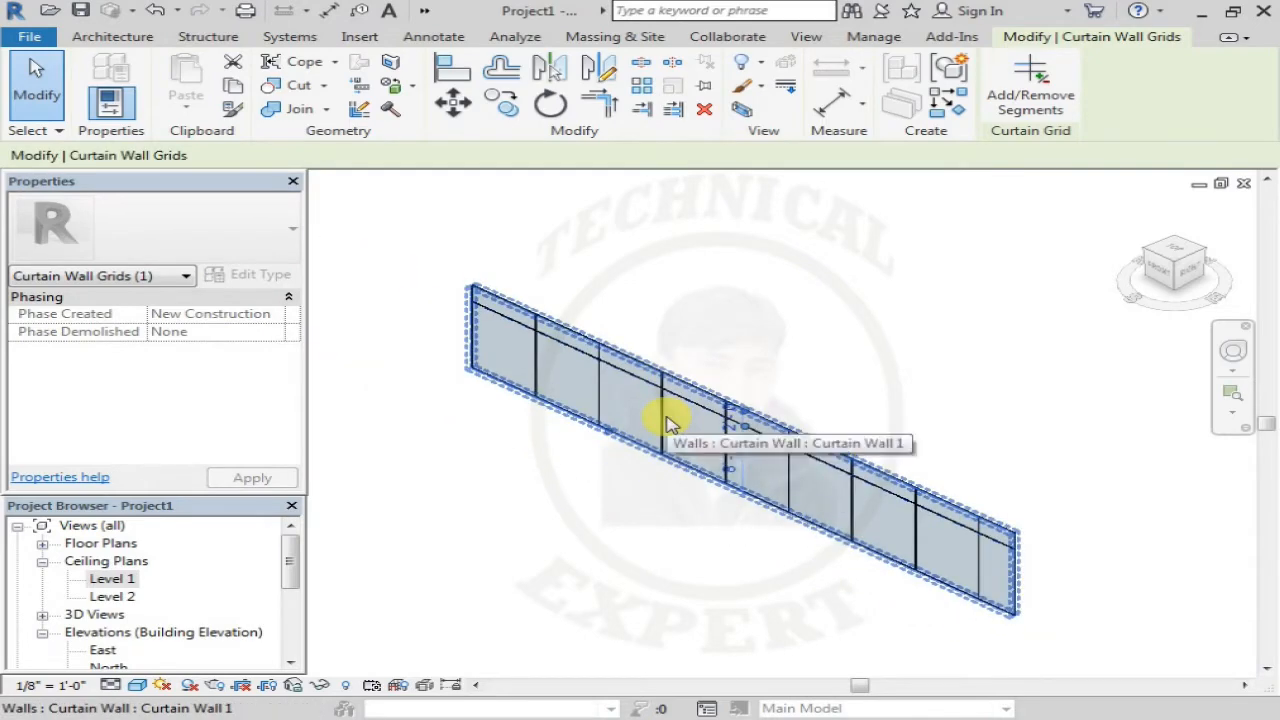
{"action": "key", "text": "Escape"}
{"action": "scroll", "coordinate": [555, 362], "scroll_direction": "up", "scroll_amount": 4}
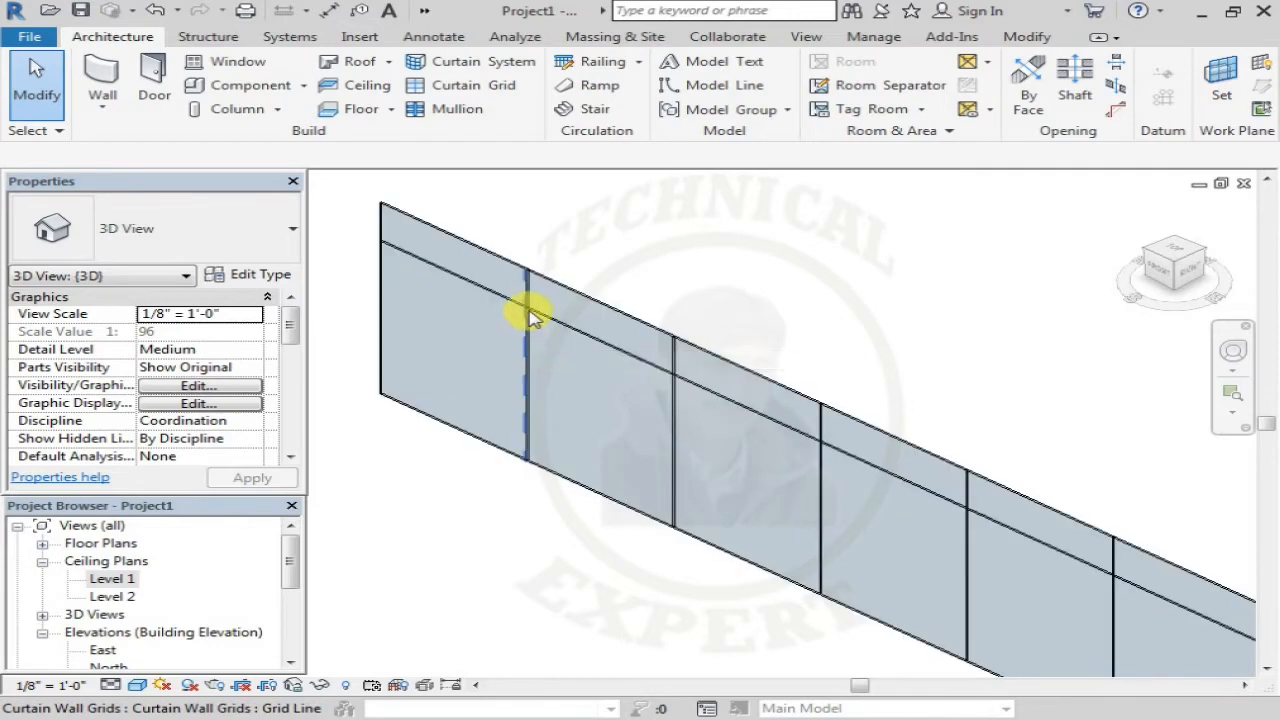
{"action": "key", "text": "Tab"}
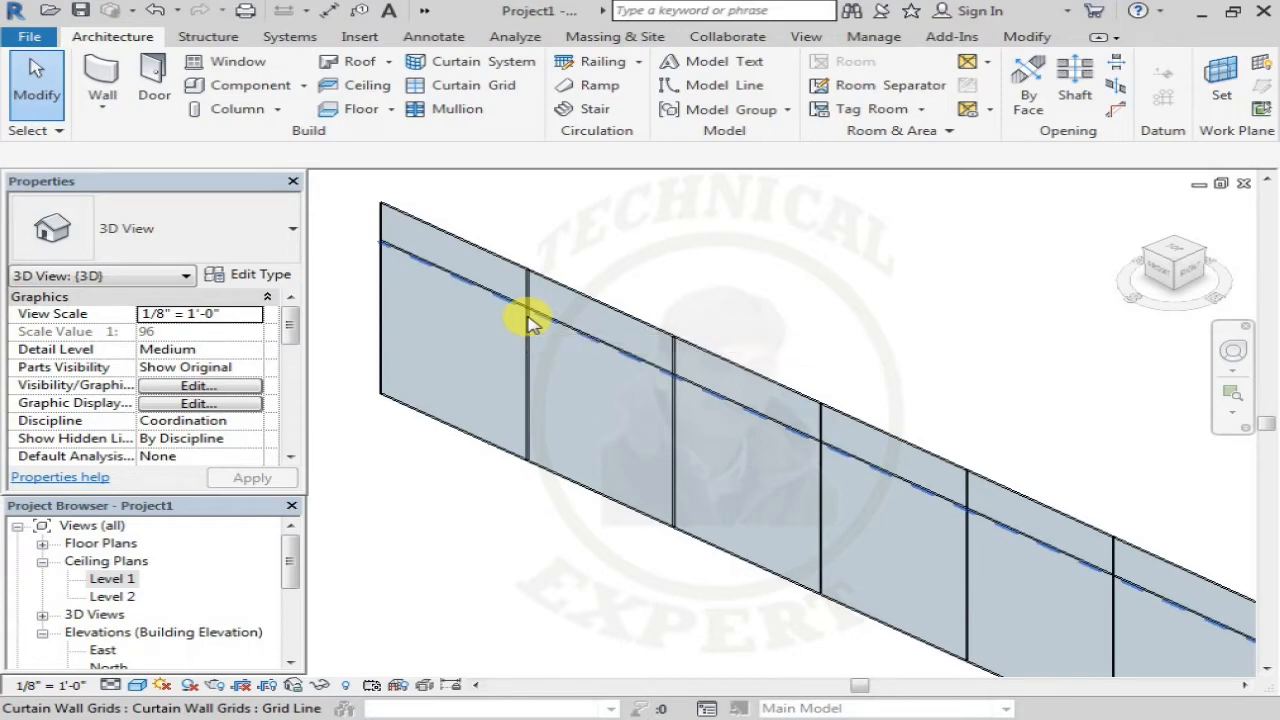
{"action": "scroll", "coordinate": [540, 250], "scroll_direction": "down", "scroll_amount": 1}
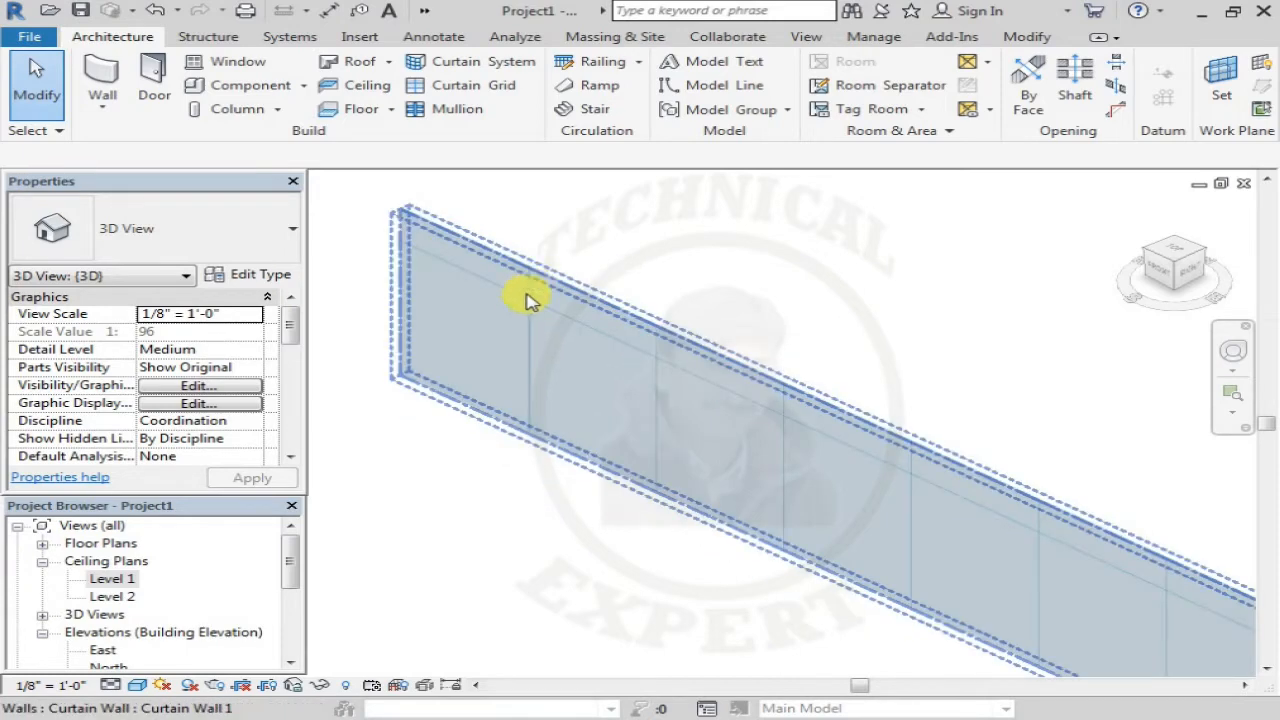
{"action": "middle_click_drag", "start_coordinate": [610, 242], "coordinate": [566, 232]}
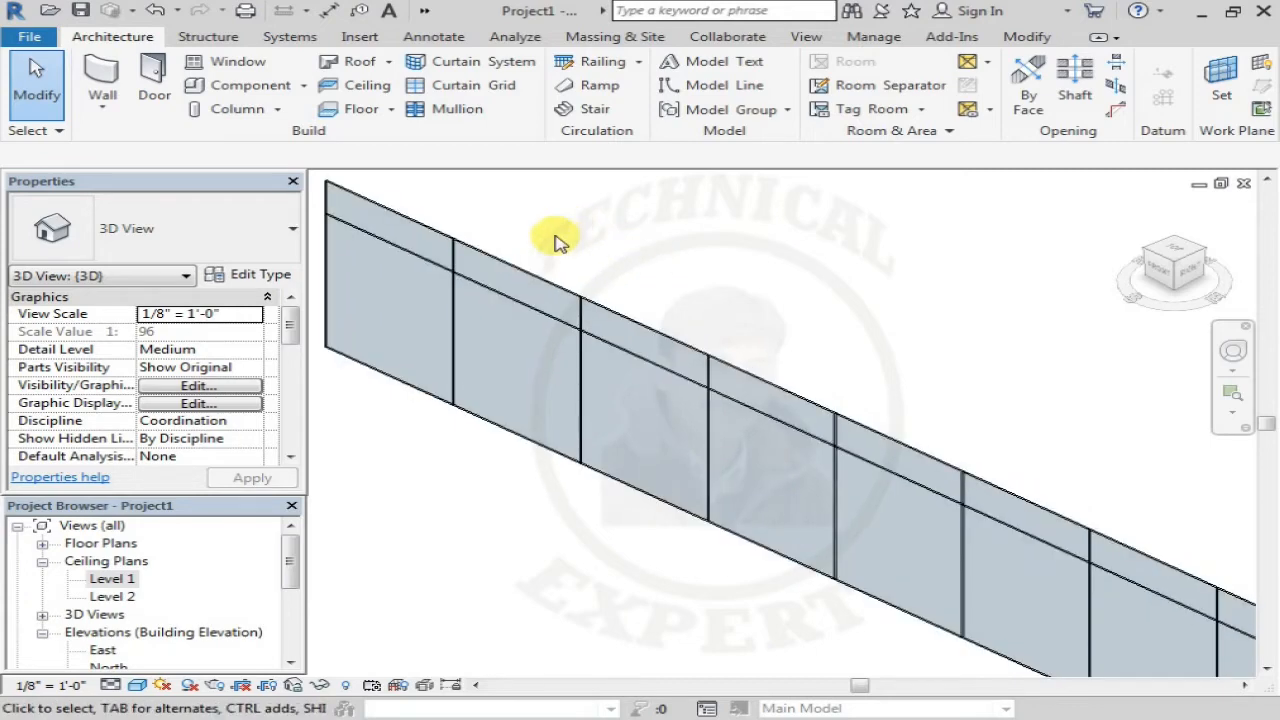
Add all-segment grid lines: a vertical one at the first bay's midpoint and a horizontal one midway between the base and upper horizontal line.
{"action": "left_click", "coordinate": [455, 120]}
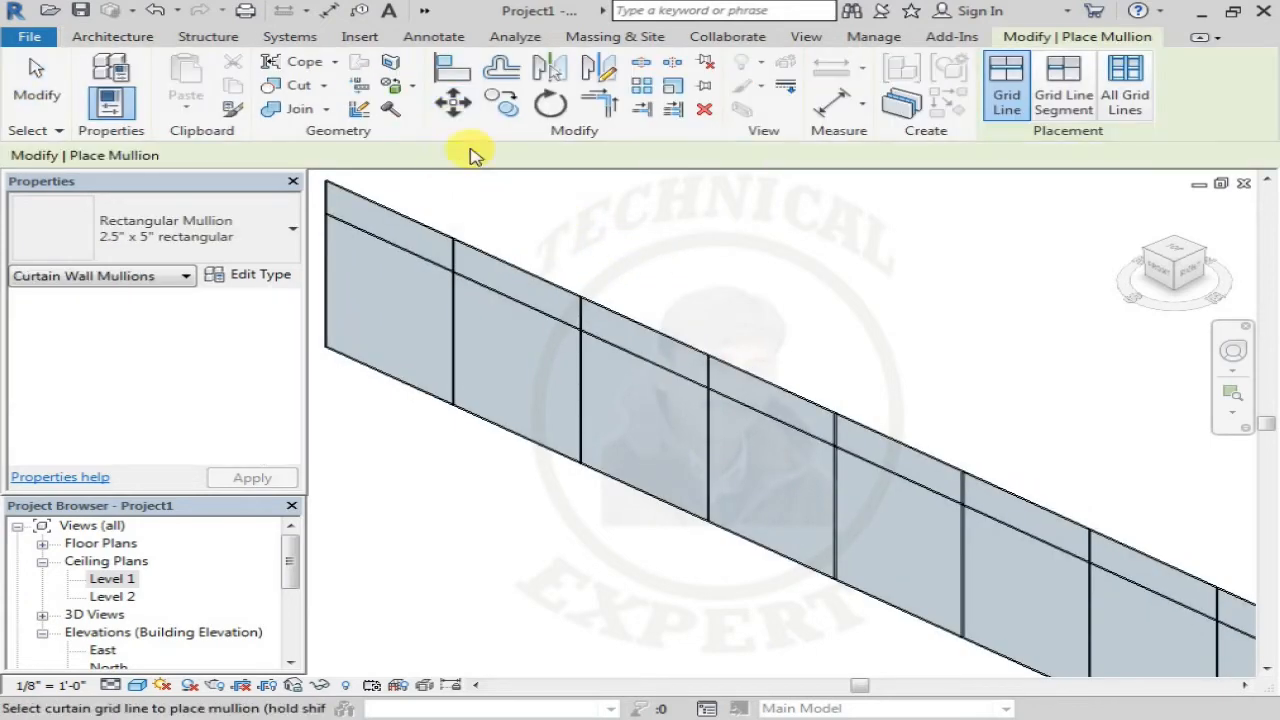
{"action": "key", "text": "Escape"}
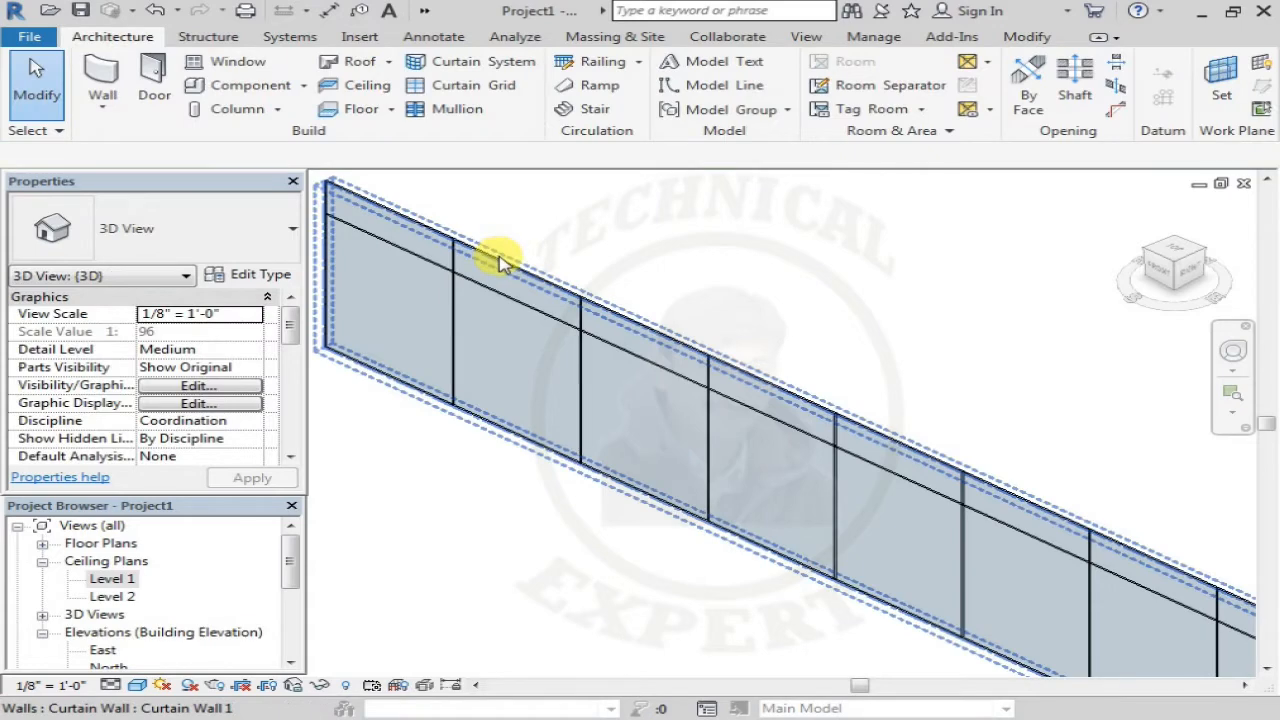
{"action": "left_click", "coordinate": [452, 88]}
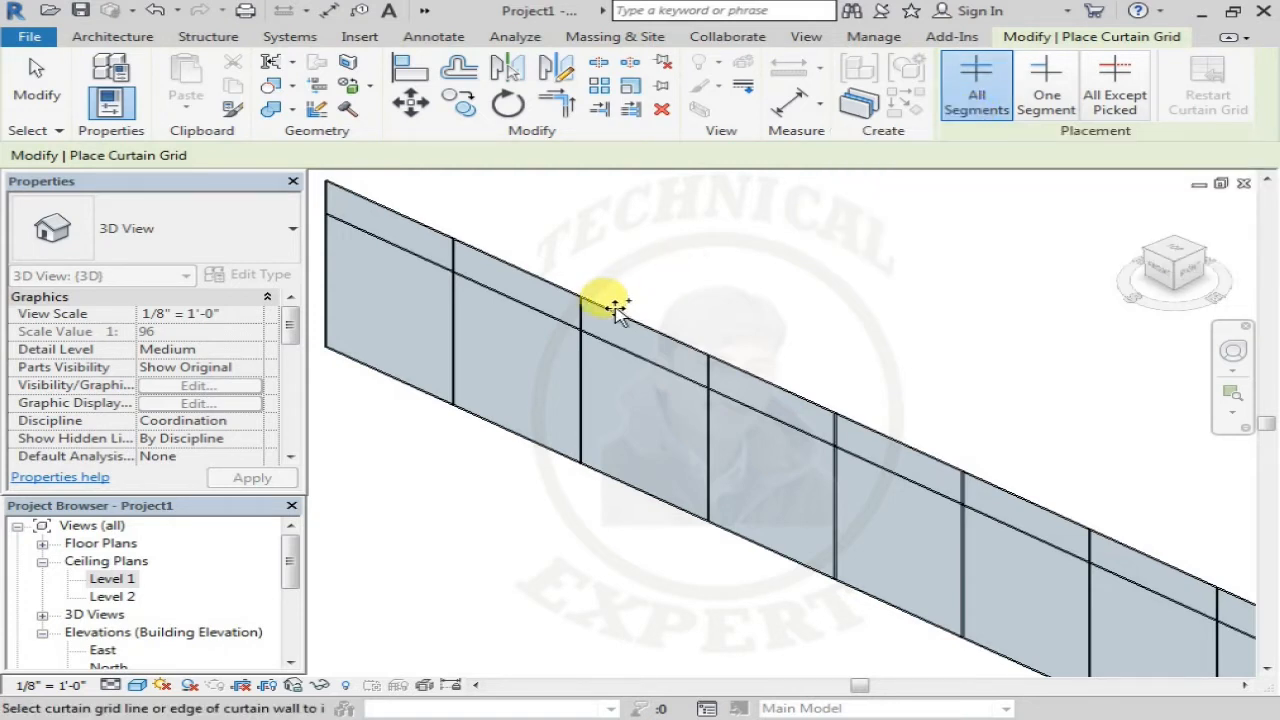
{"action": "middle_click_drag", "start_coordinate": [614, 334], "coordinate": [717, 384]}
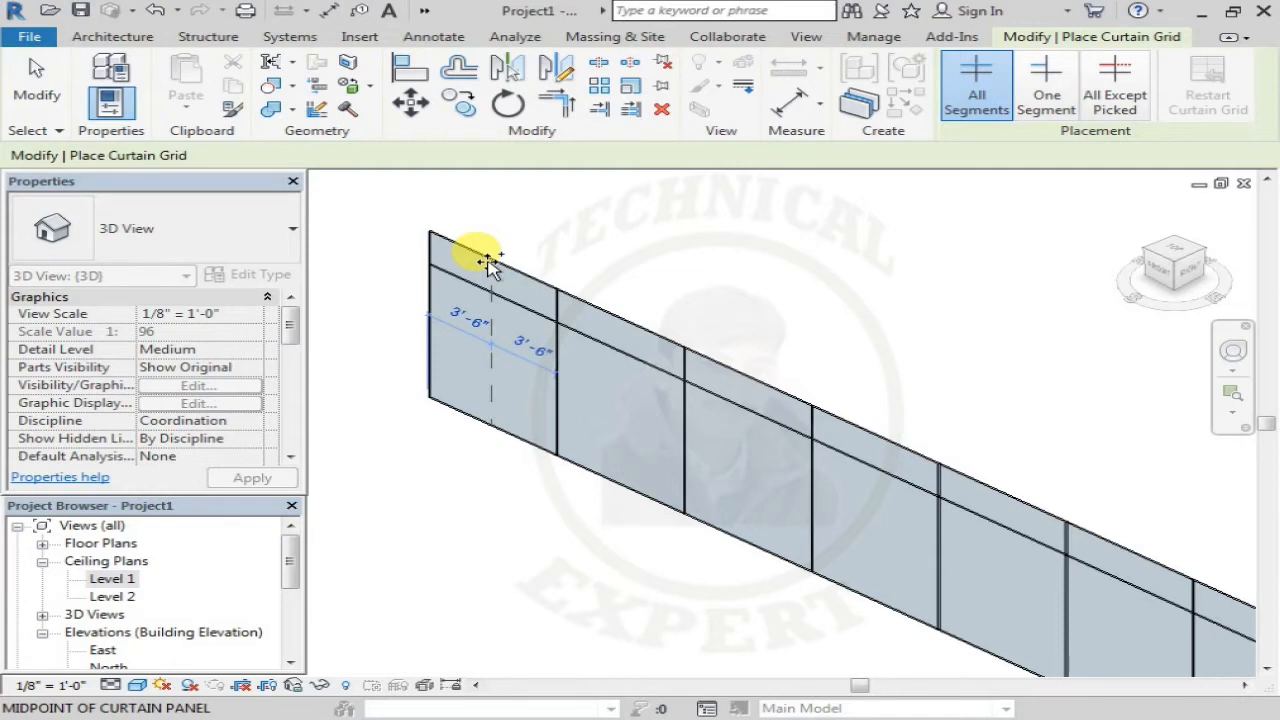
{"action": "scroll", "coordinate": [490, 262], "scroll_direction": "down", "scroll_amount": 1}
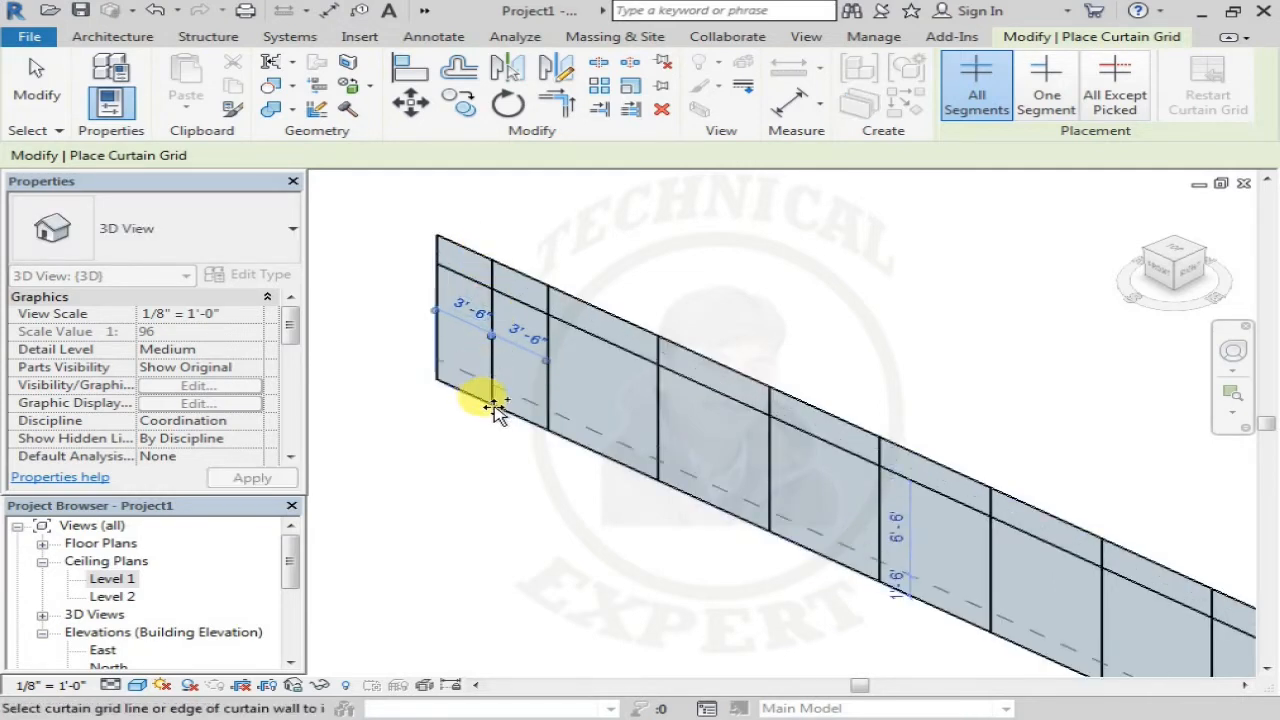
{"action": "scroll", "coordinate": [425, 315], "scroll_direction": "down", "scroll_amount": 2}
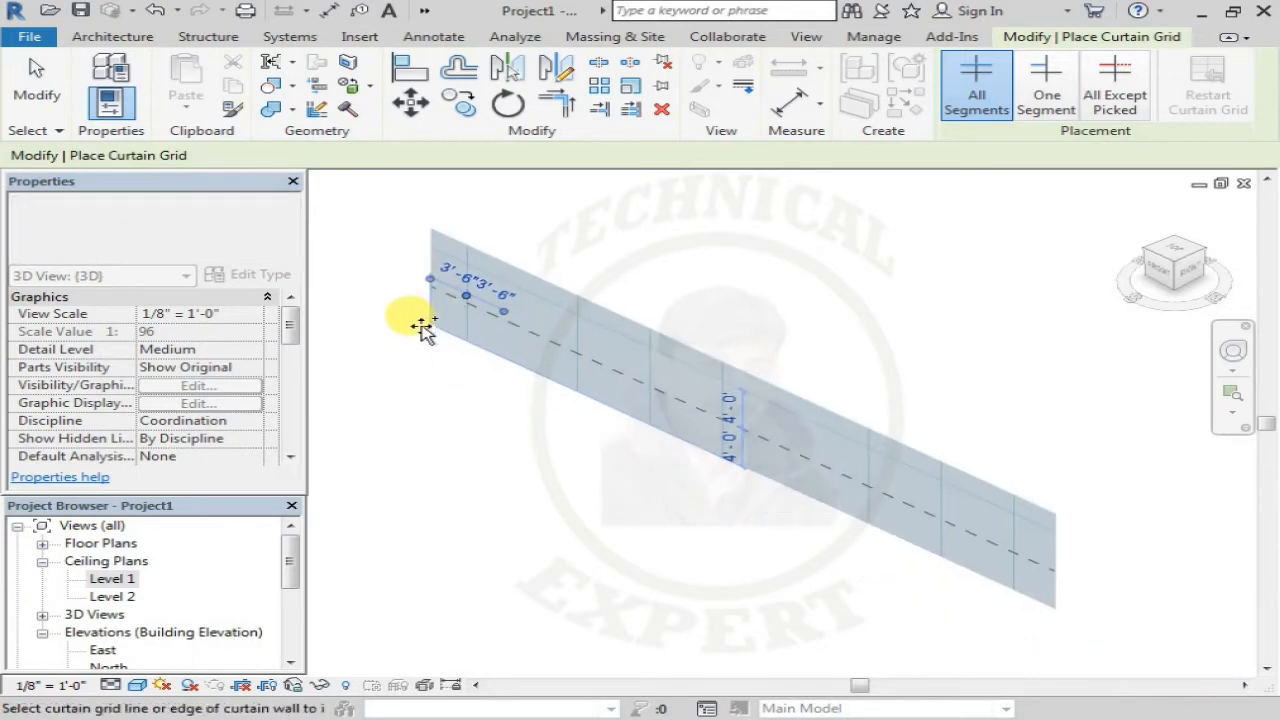
{"action": "left_click", "coordinate": [428, 297]}
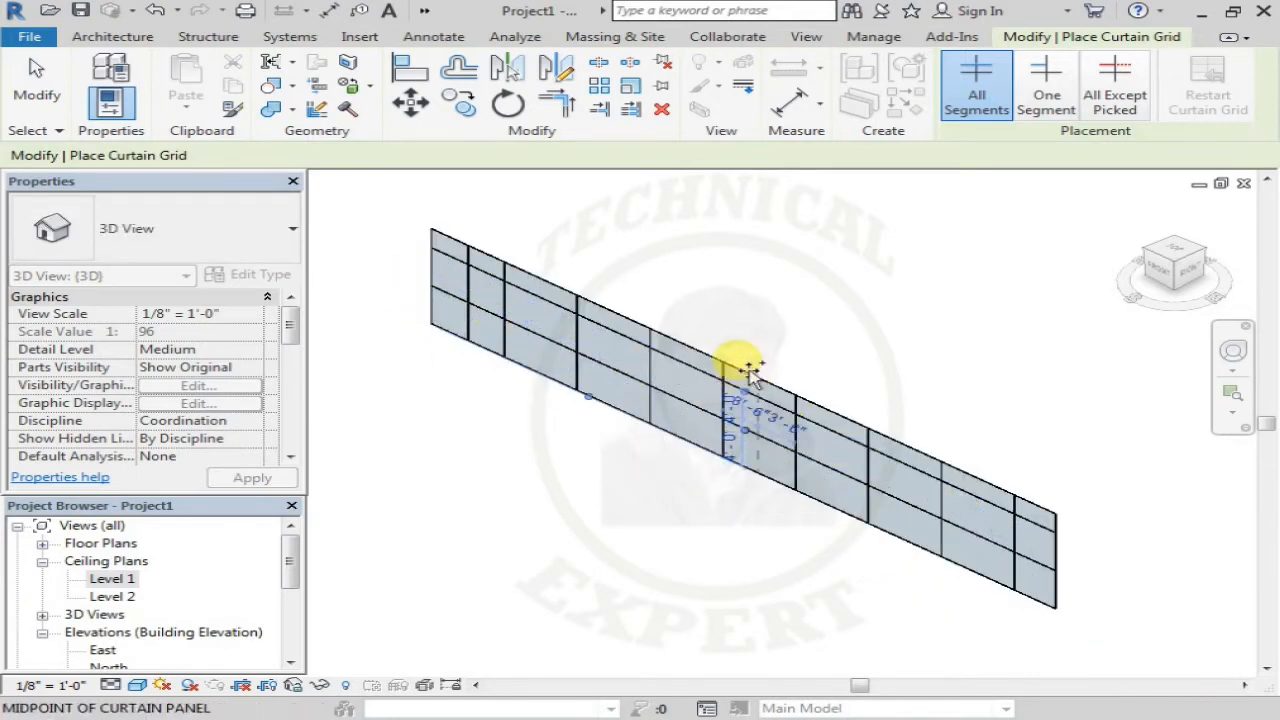
Place one-segment vertical grid lines at panel midpoints: middle row in the second and fifth 7' bays, bottom row in the third and sixth.
{"action": "left_click", "coordinate": [1046, 105]}
{"action": "scroll", "coordinate": [577, 297], "scroll_direction": "up", "scroll_amount": 3}
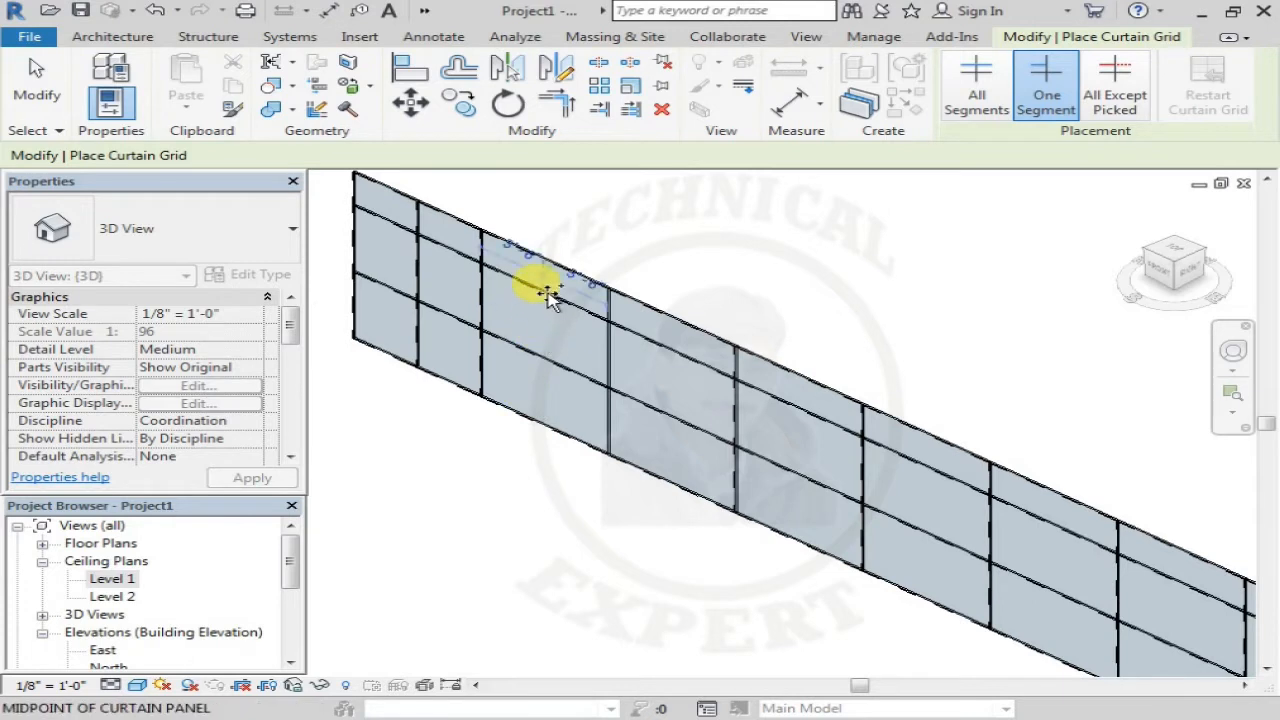
{"action": "left_click", "coordinate": [542, 318]}
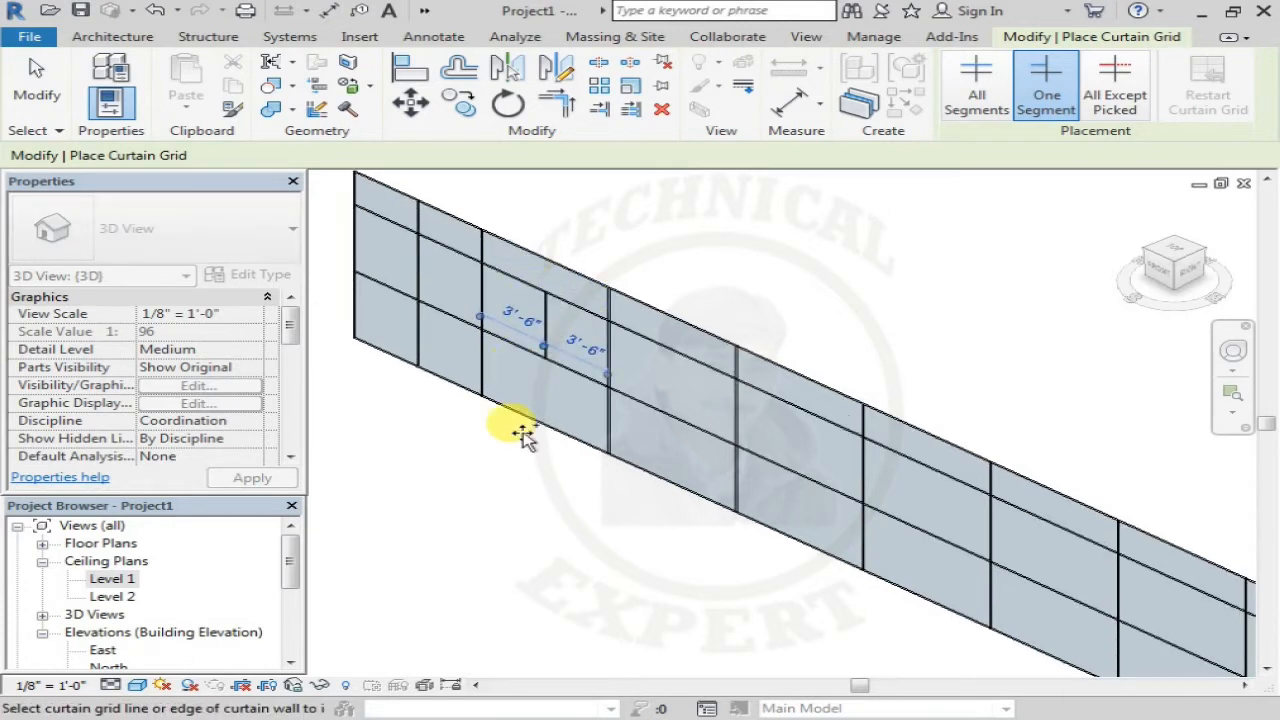
{"action": "left_click", "coordinate": [670, 420]}
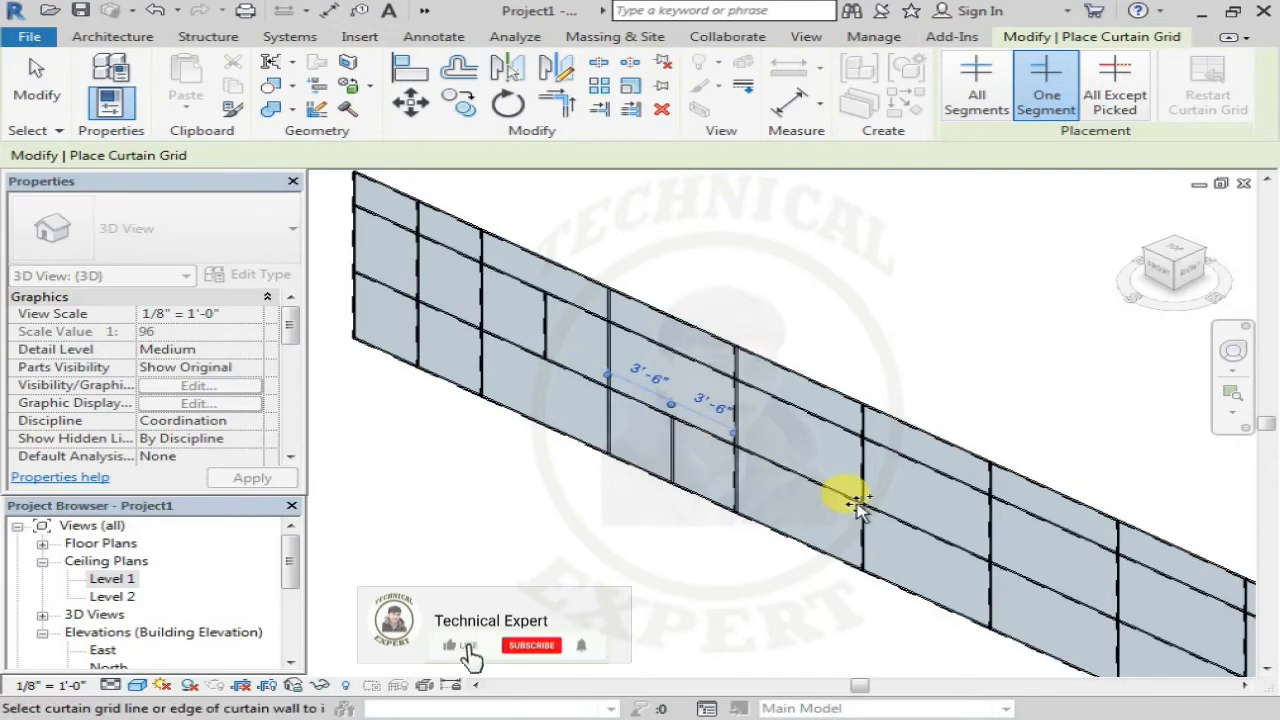
{"action": "left_click", "coordinate": [909, 470]}
{"action": "middle_click_drag", "start_coordinate": [894, 523], "coordinate": [737, 440]}
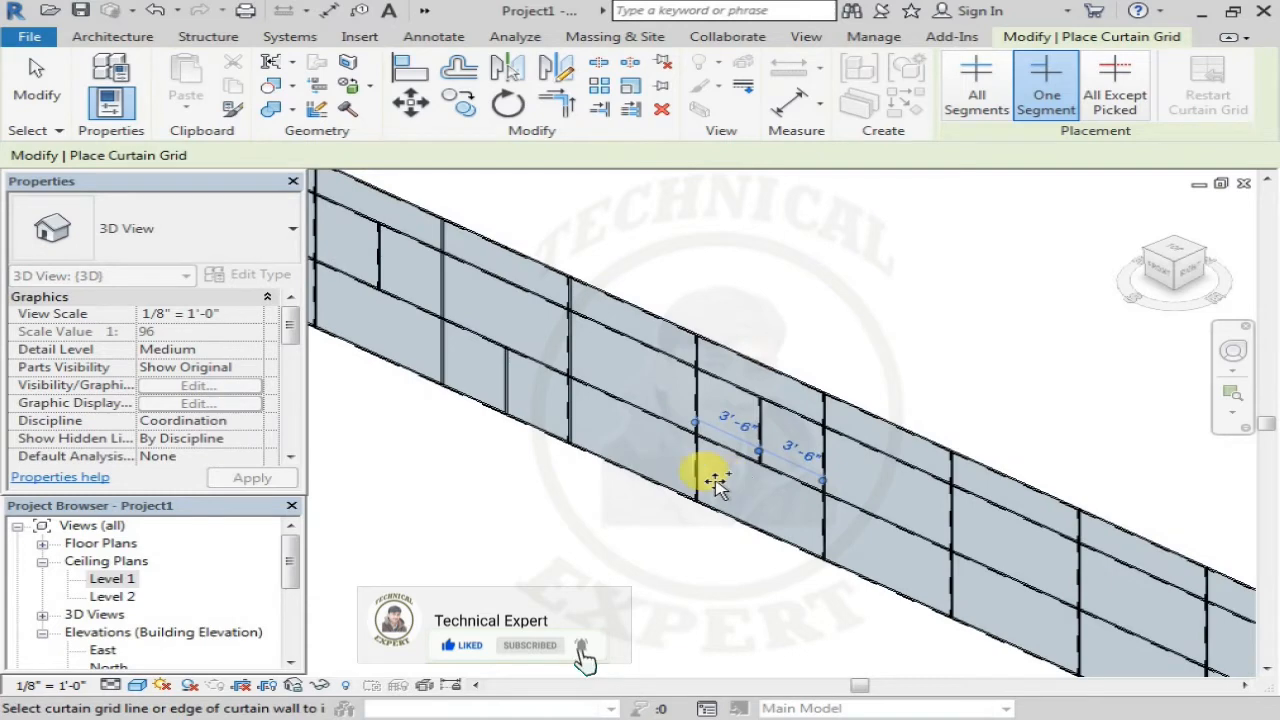
{"action": "scroll", "coordinate": [660, 447], "scroll_direction": "down", "scroll_amount": 2}
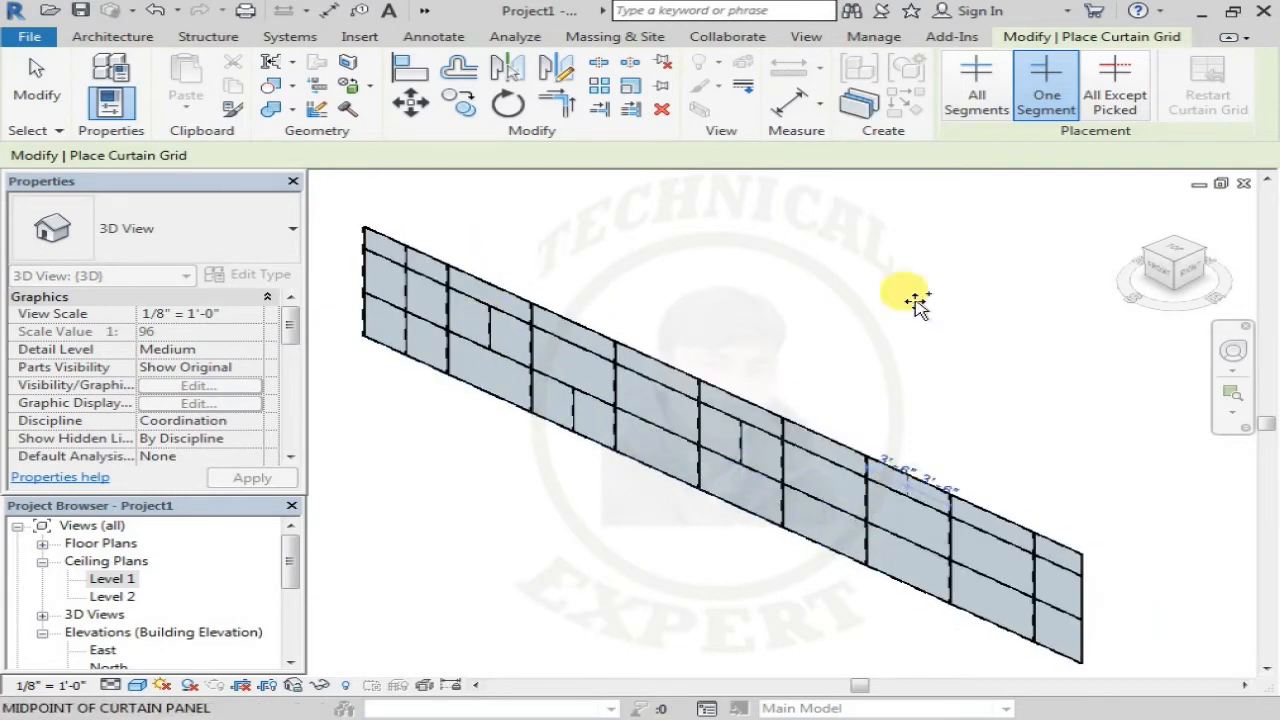
{"action": "left_click", "coordinate": [820, 508]}
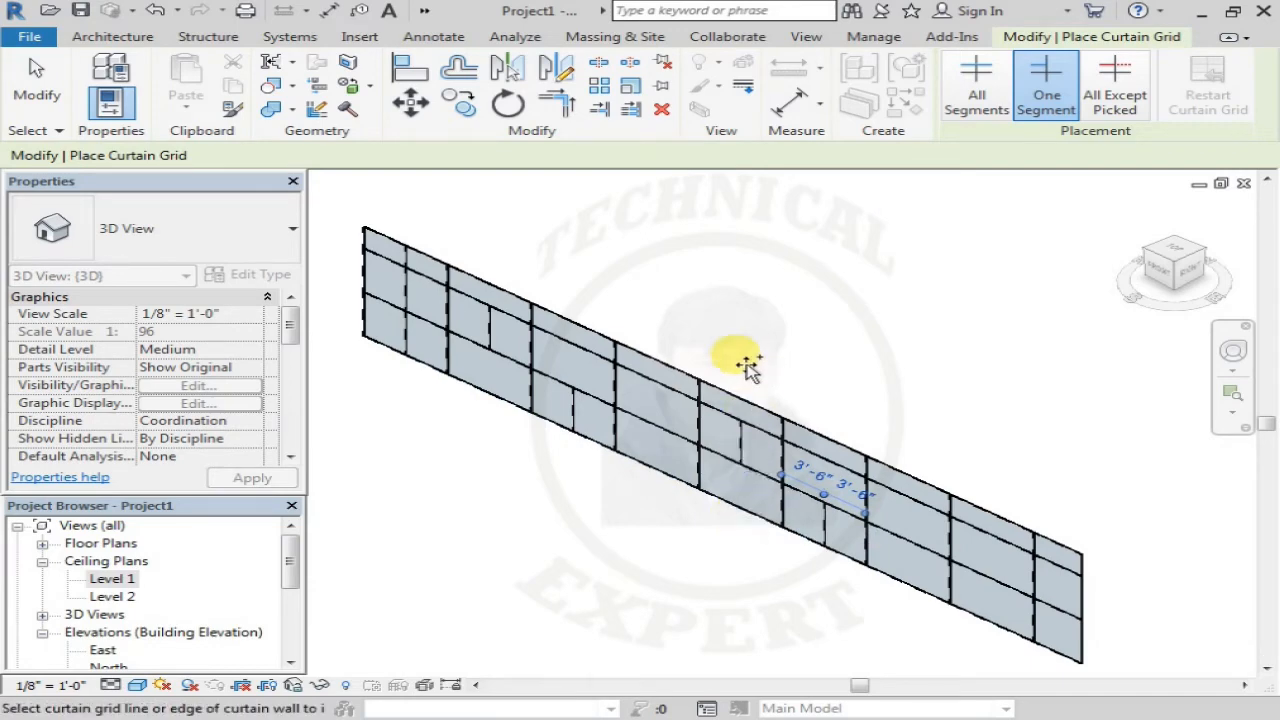
{"action": "key", "text": "Escape"}
Delete the lower horizontal grid line from the curtain wall.
{"action": "left_click", "coordinate": [651, 430]}
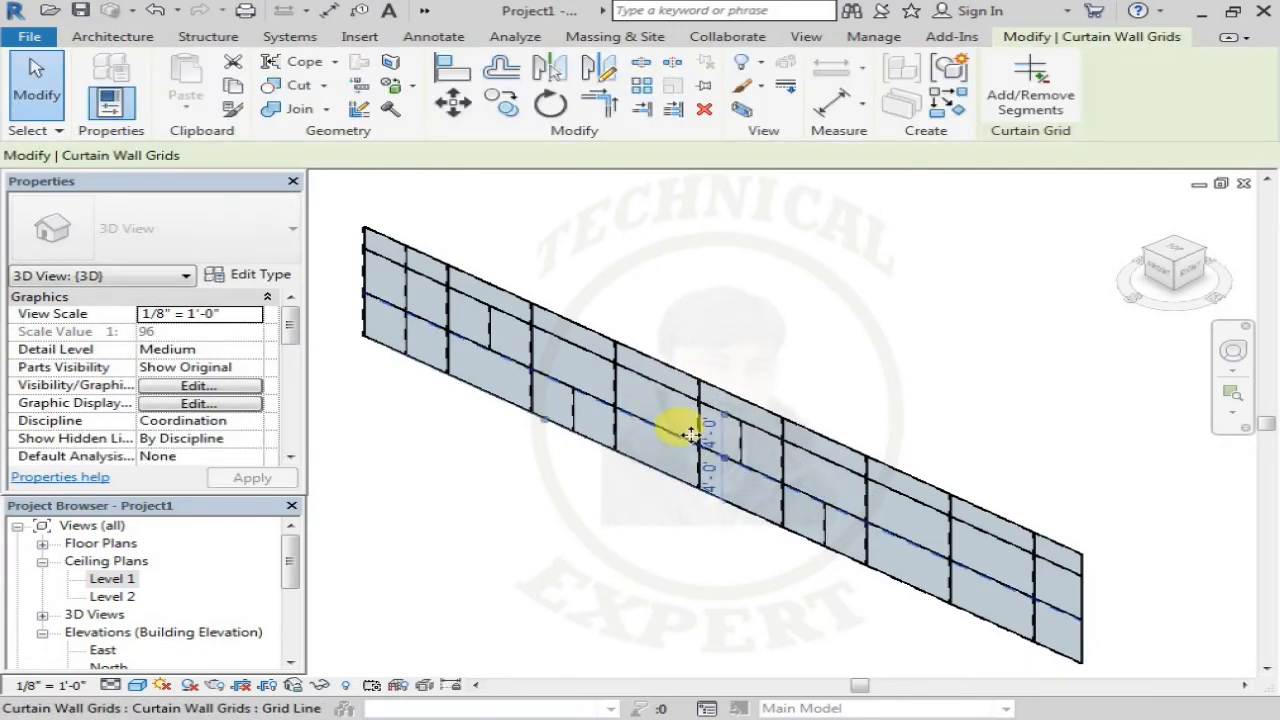
{"action": "key", "text": "Delete"}
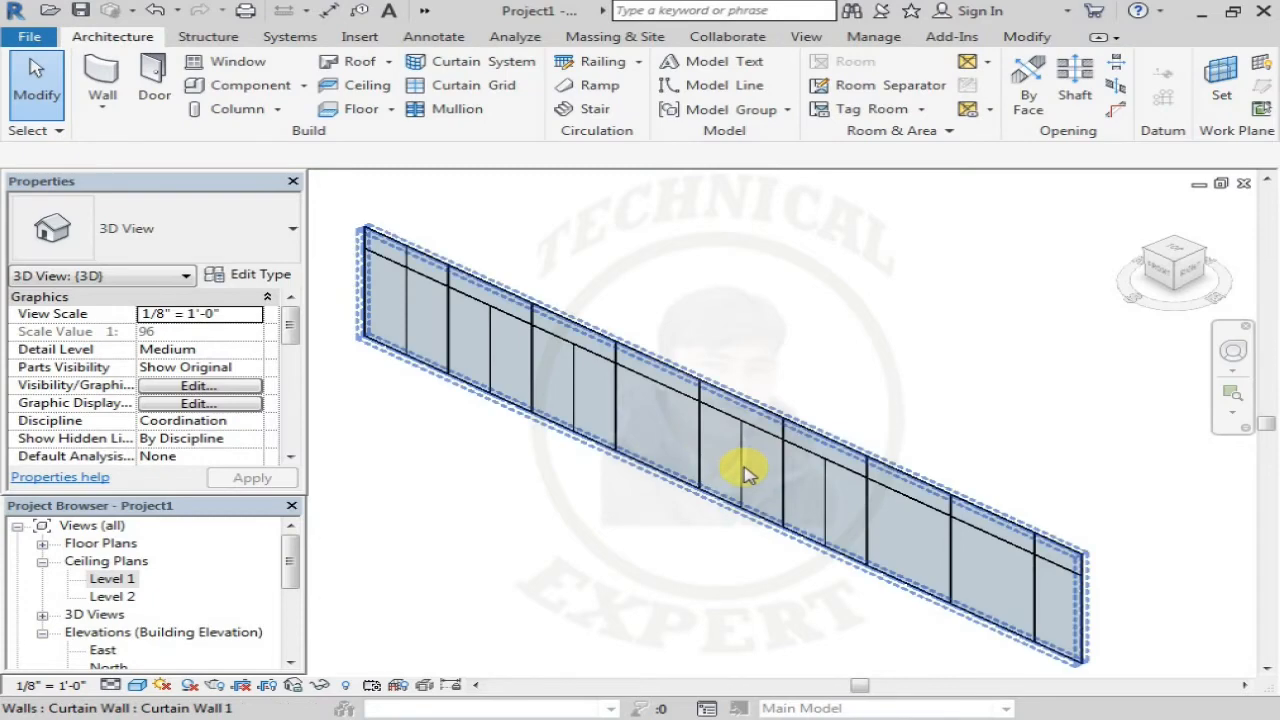
Place an All Except Picked horizontal grid line at the lower panels' midpoint, 4'-0" above the curtain wall's base.
{"action": "left_click", "coordinate": [450, 85]}
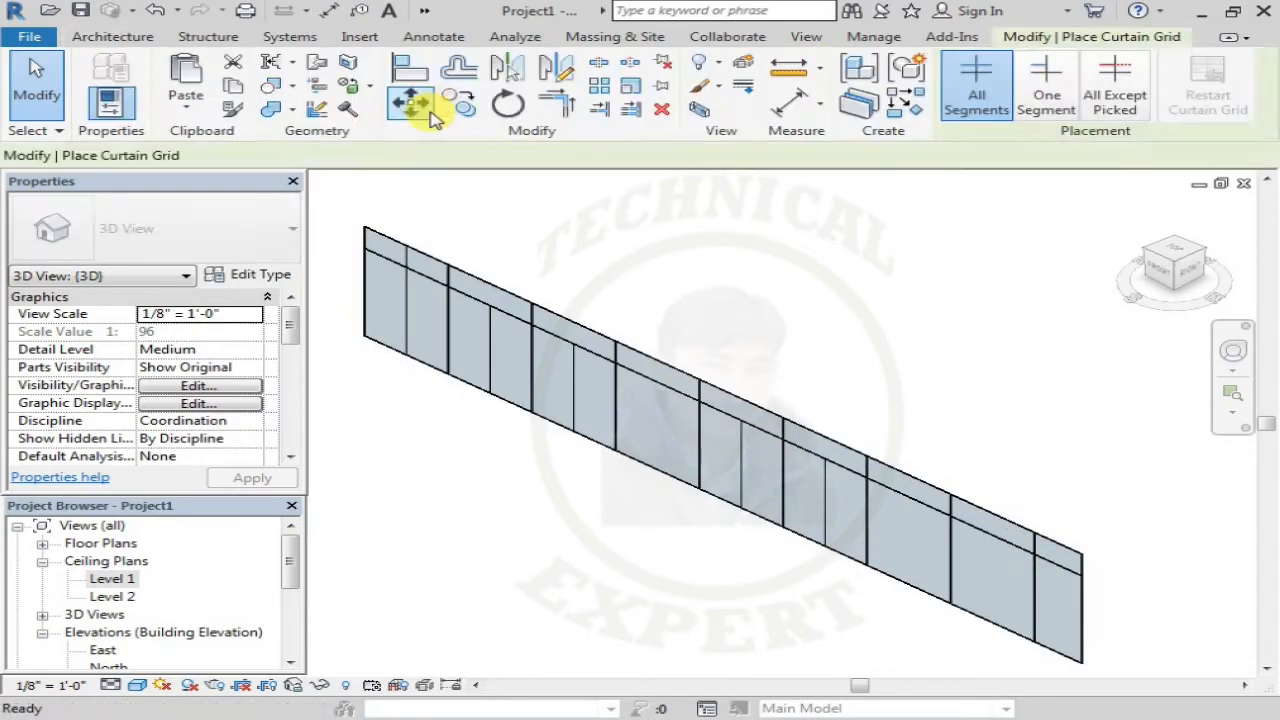
{"action": "left_click", "coordinate": [1117, 100]}
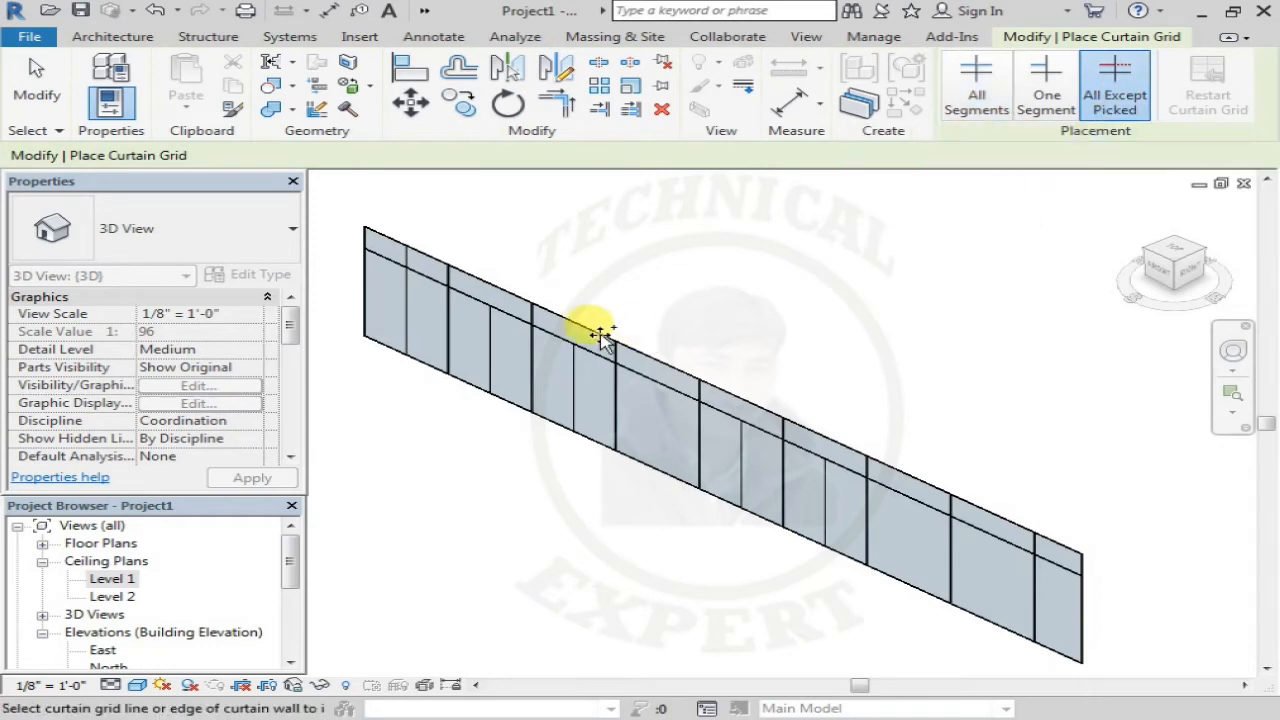
{"action": "middle_click_drag", "start_coordinate": [740, 295], "coordinate": [822, 251]}
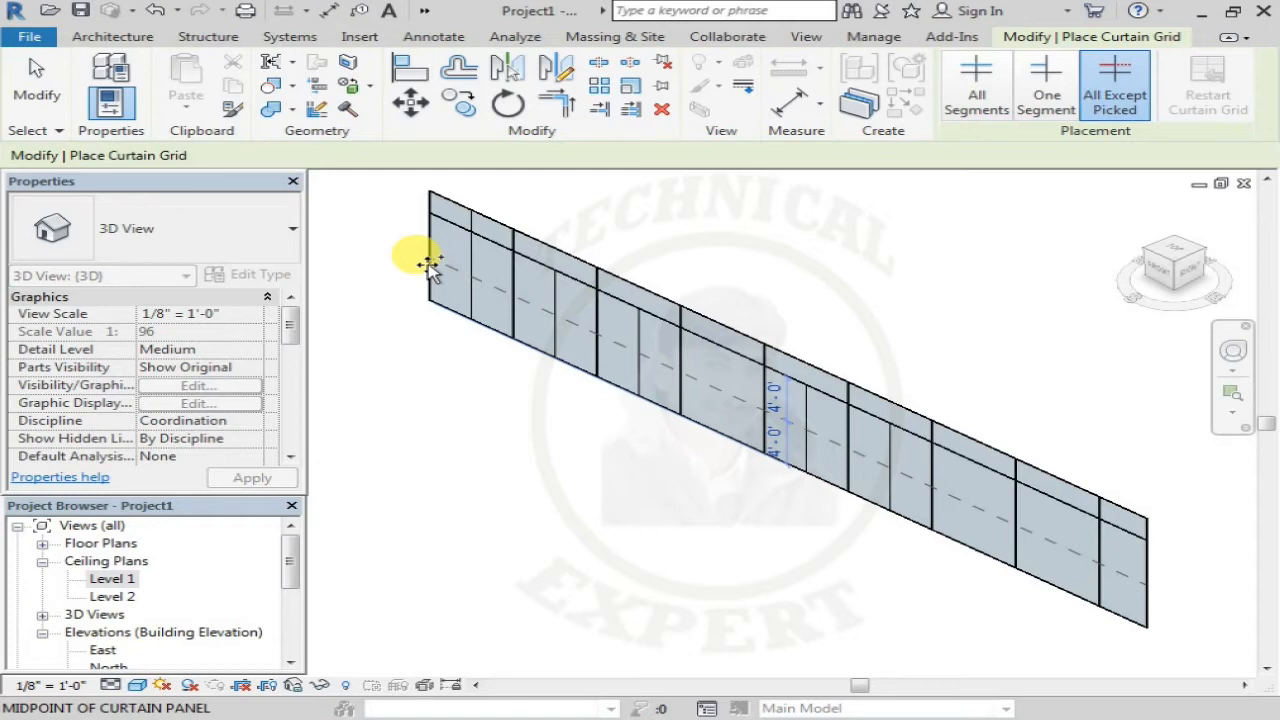
{"action": "left_click", "coordinate": [428, 262]}
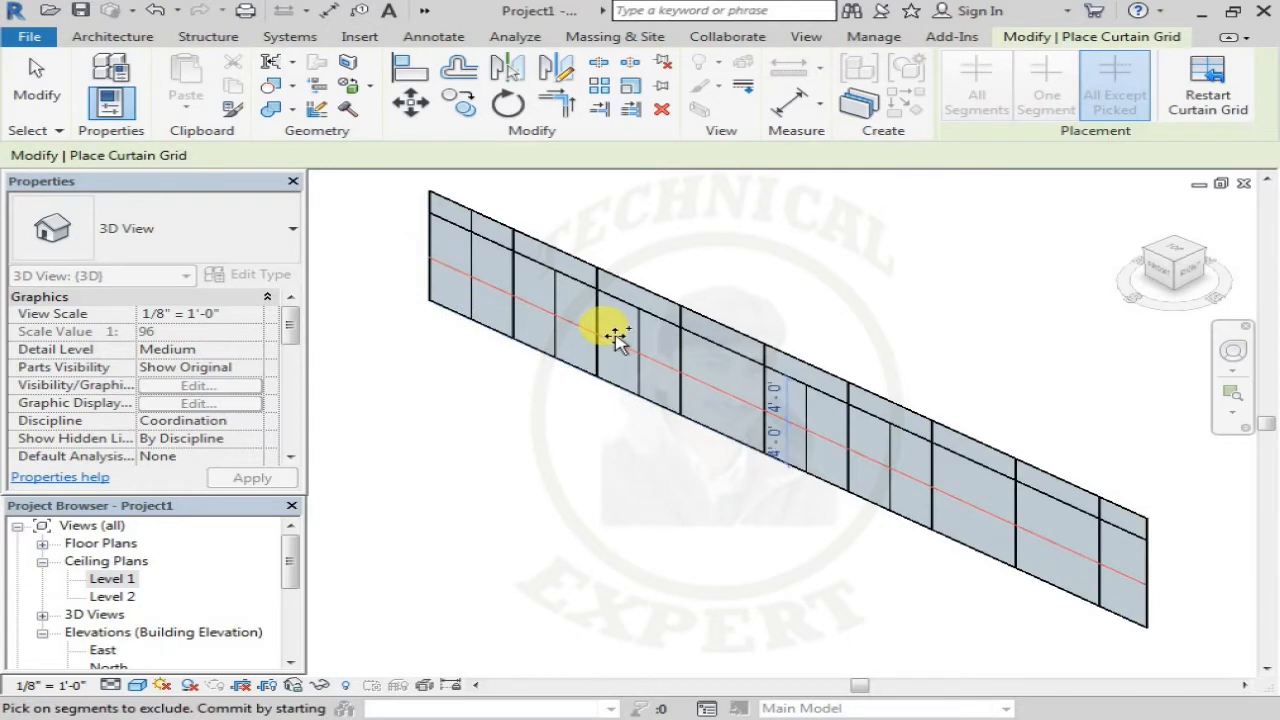
Exclude the first bay's second half, the third and fifth bays' first halves, the seventh bay and the last bay from the new line.
{"action": "scroll", "coordinate": [614, 334], "scroll_direction": "up", "scroll_amount": 2}
{"action": "mouse_move", "coordinate": [675, 272]}
{"action": "middle_mouse_down"}
{"action": "mouse_move", "coordinate": [666, 314]}
{"action": "mouse_move", "coordinate": [672, 296]}
{"action": "middle_mouse_up"}
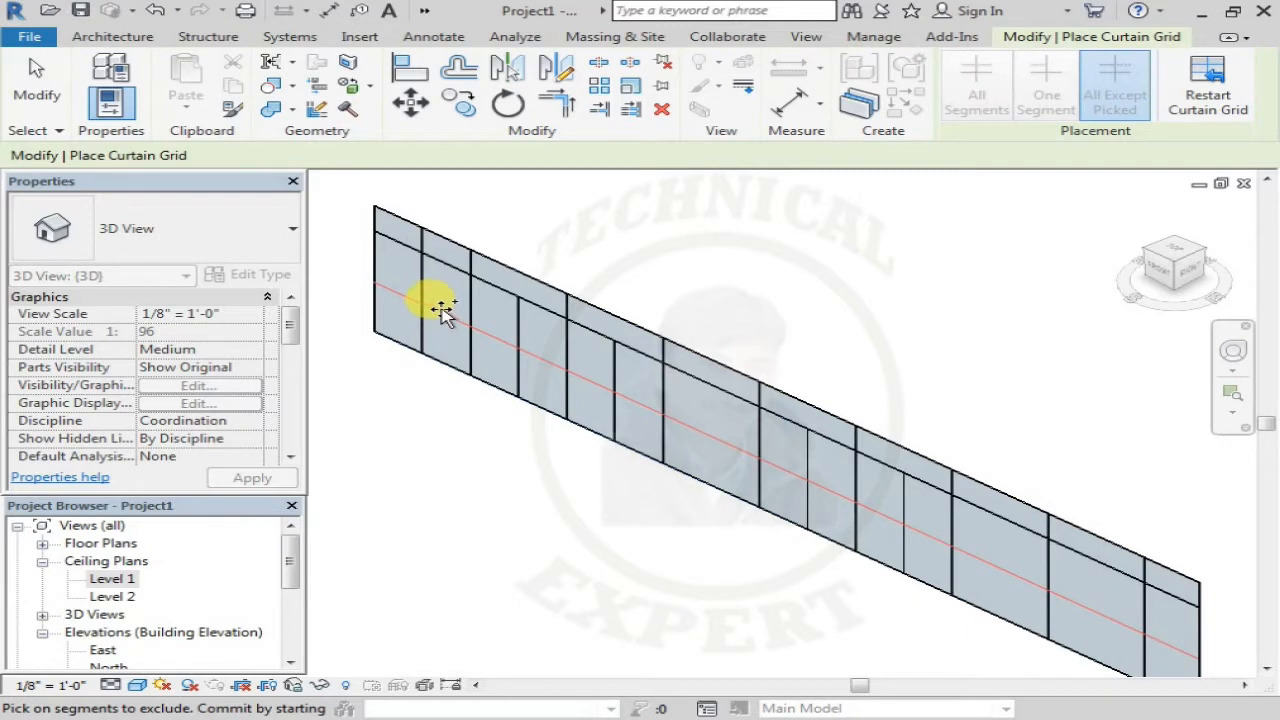
{"action": "left_click", "coordinate": [463, 340]}
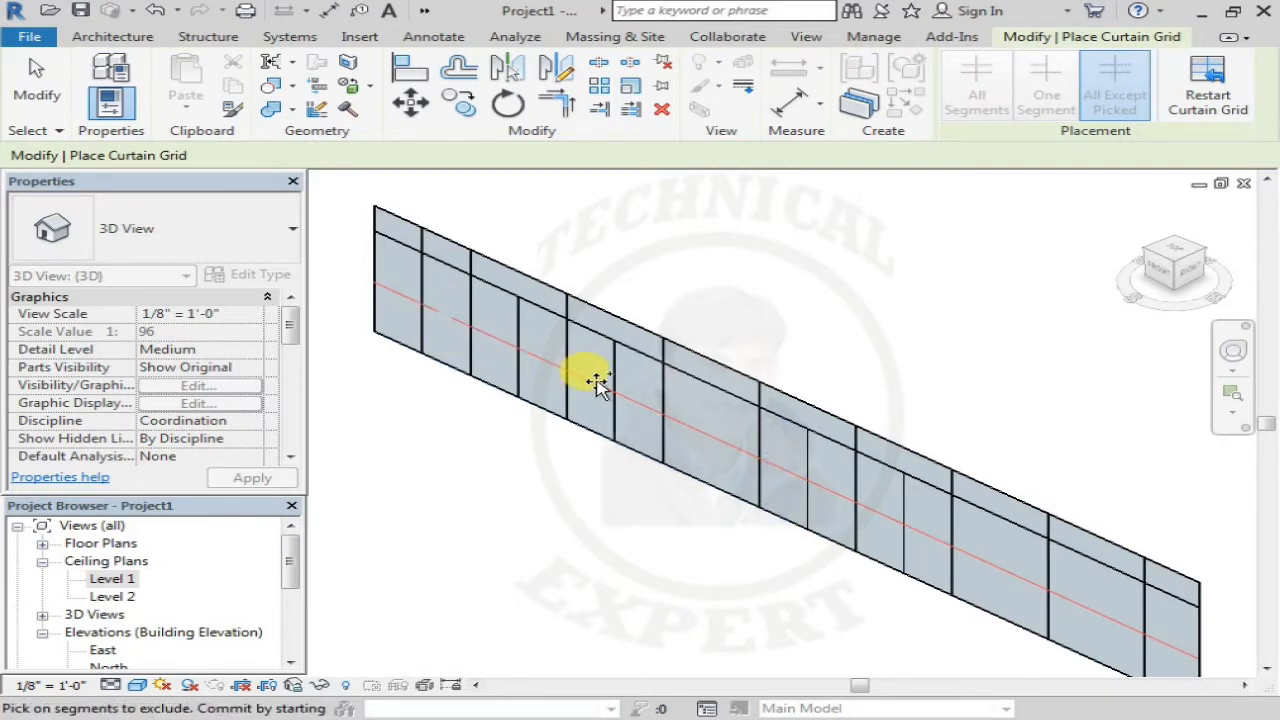
{"action": "left_click", "coordinate": [640, 405]}
{"action": "left_click", "coordinate": [786, 471]}
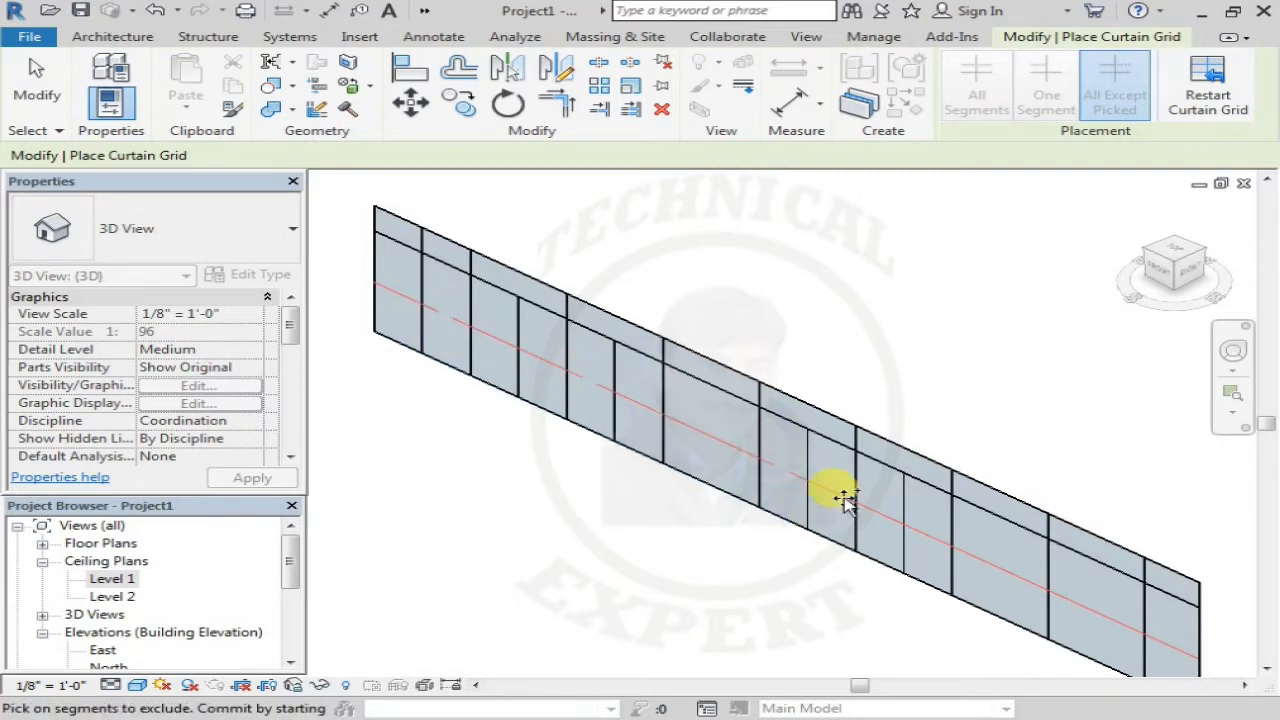
{"action": "left_click", "coordinate": [1003, 540]}
{"action": "middle_click_drag", "start_coordinate": [1009, 440], "coordinate": [886, 407]}
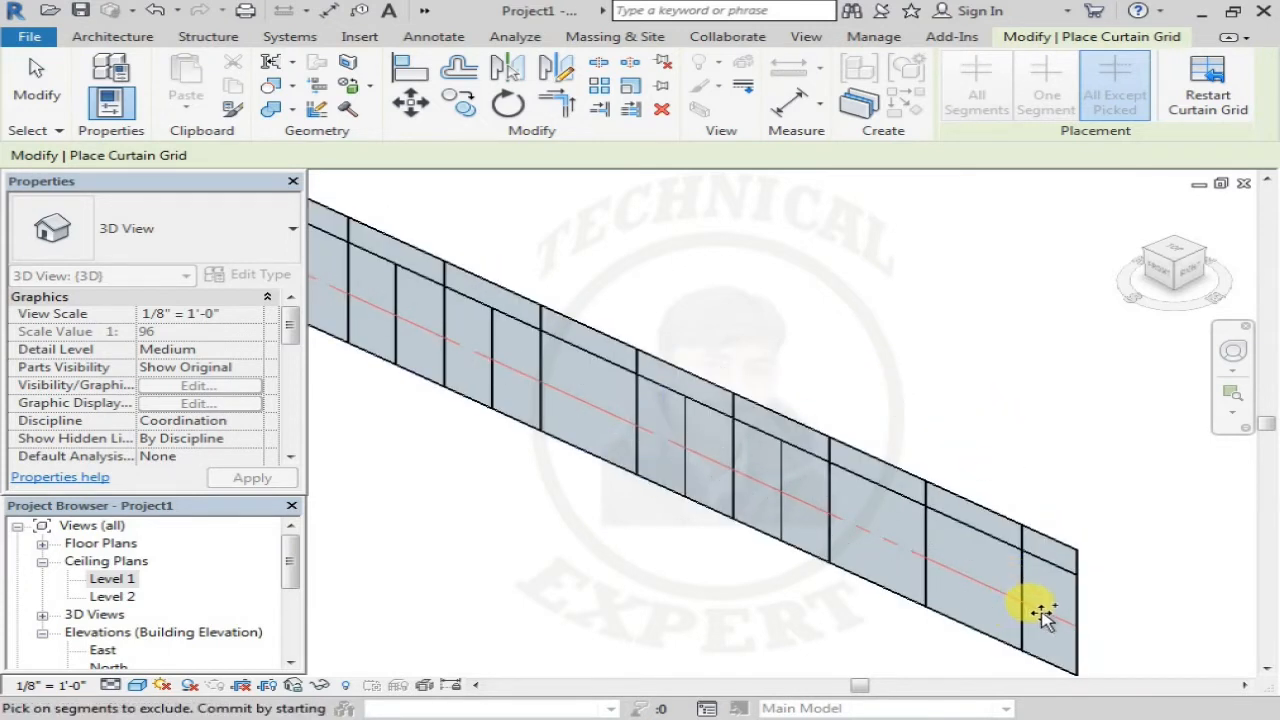
{"action": "left_click", "coordinate": [943, 423]}
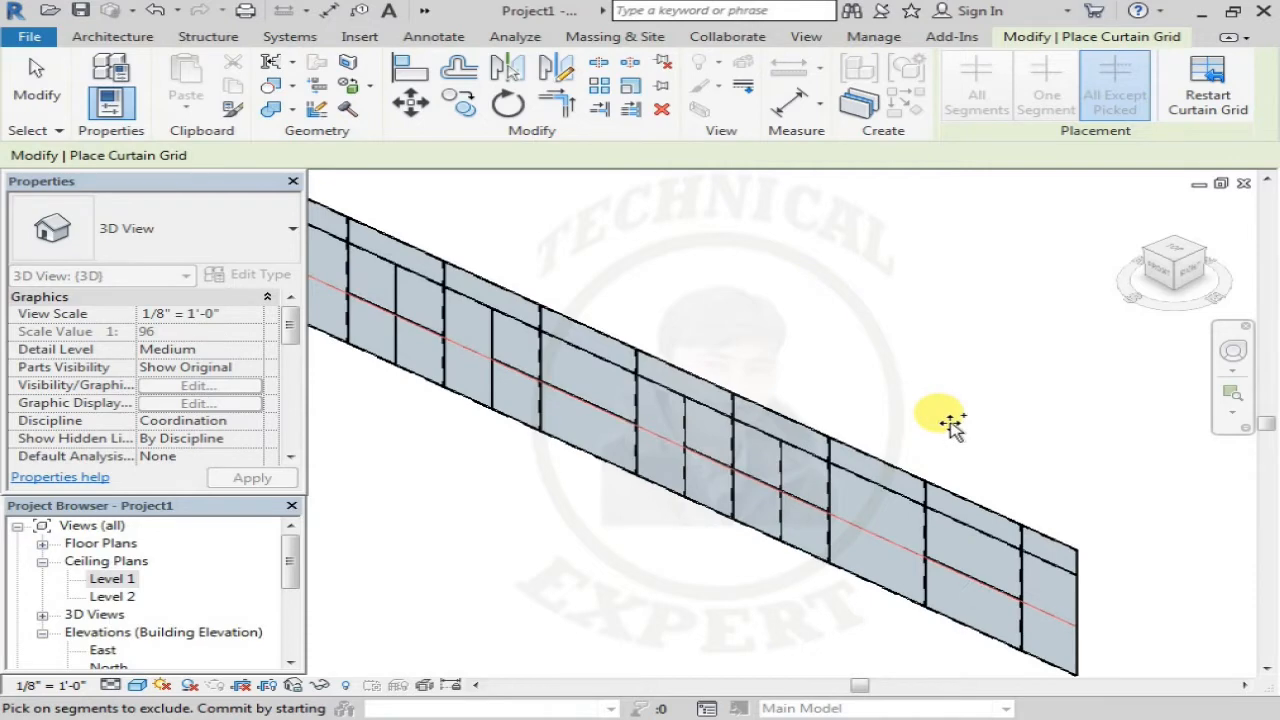
{"action": "key", "text": "Escape"}
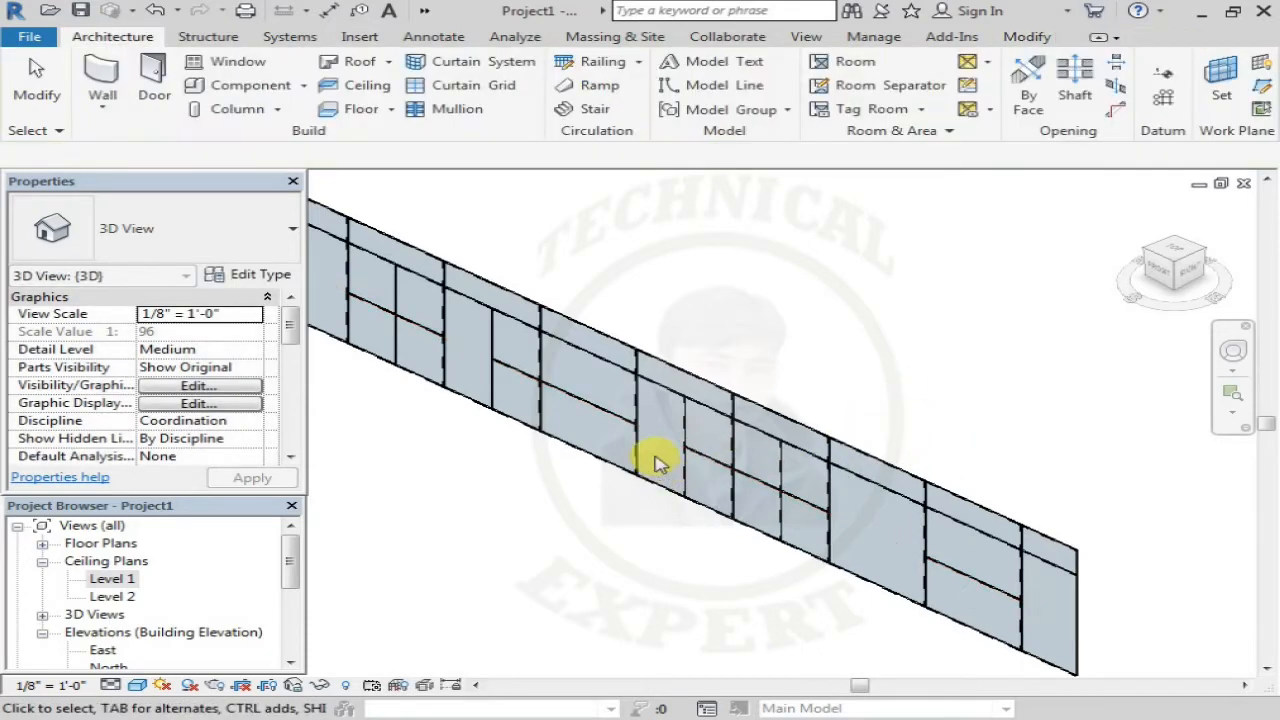
{"action": "middle_click_drag", "start_coordinate": [661, 449], "coordinate": [663, 471]}
{"action": "middle_click_drag", "start_coordinate": [571, 526], "coordinate": [620, 526]}
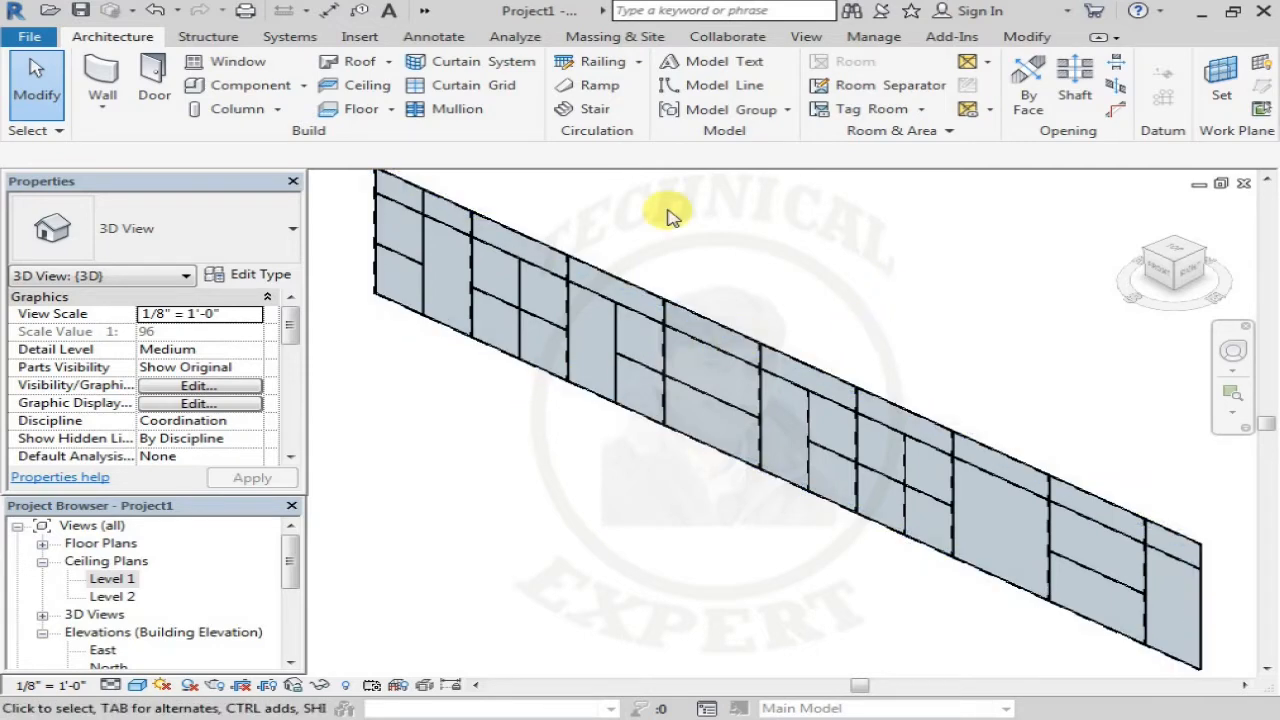
{"action": "left_click", "coordinate": [474, 90]}
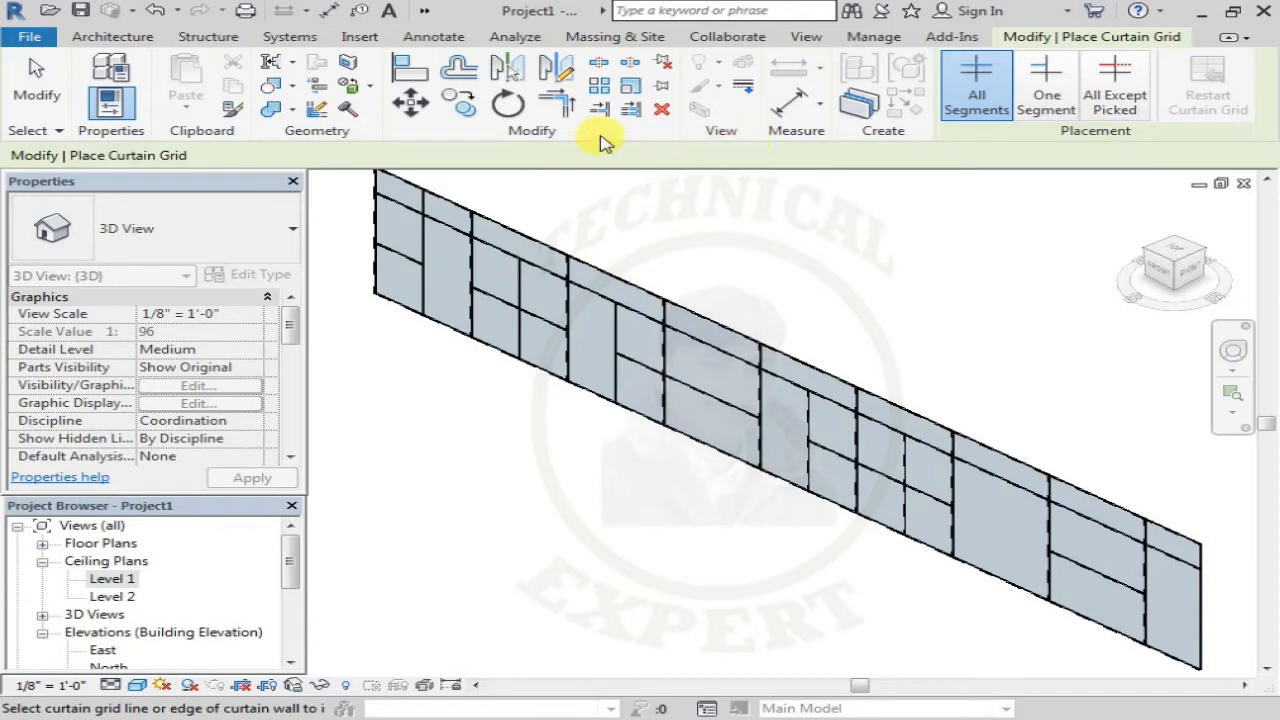
{"action": "key", "text": "Escape"}
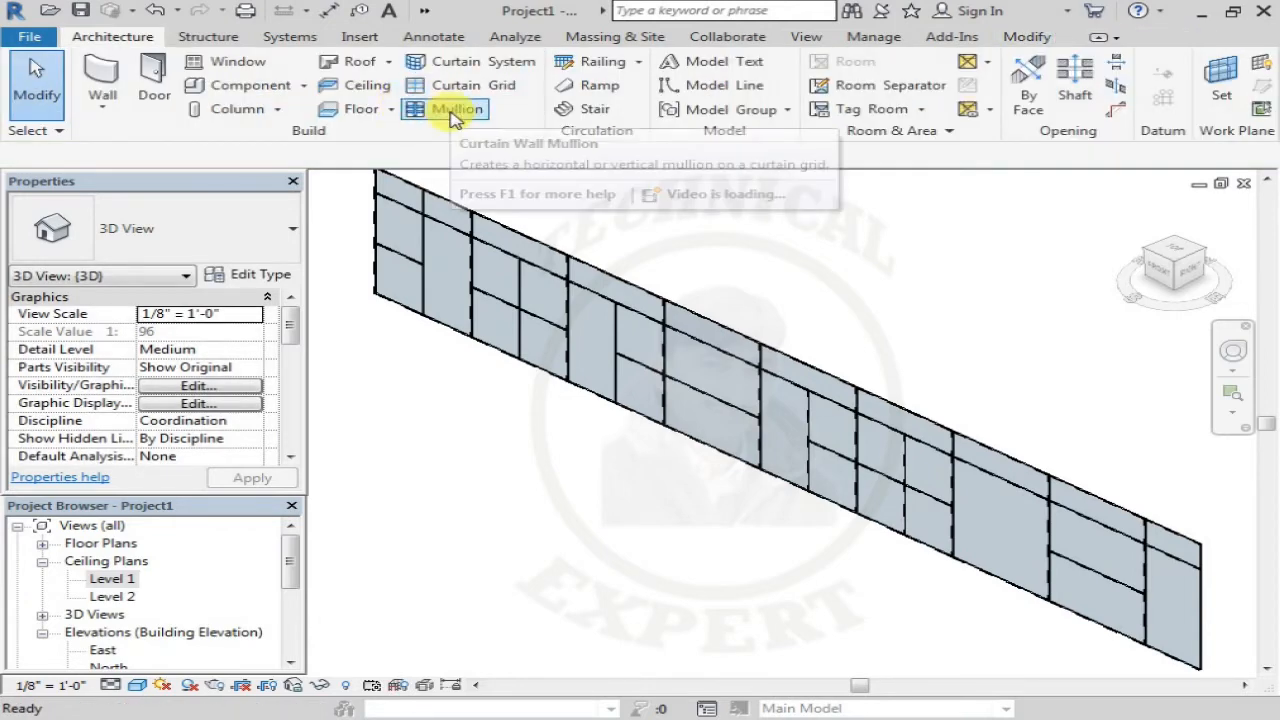
Place a 2.5" x 5" rectangular mullion along the entire first vertical grid line using the Grid Line placement.
{"action": "left_click", "coordinate": [452, 117]}
{"action": "middle_click_drag", "start_coordinate": [738, 281], "coordinate": [723, 317]}
{"action": "scroll", "coordinate": [720, 271], "scroll_direction": "down", "scroll_amount": 1}
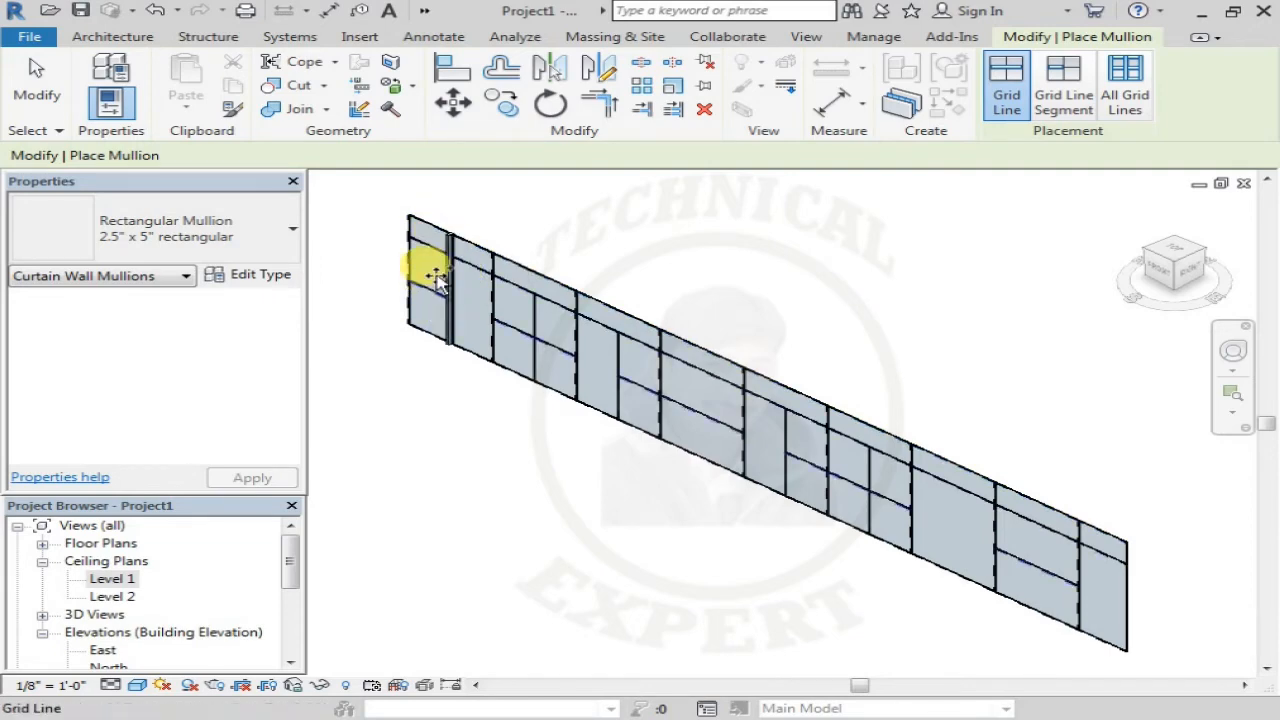
{"action": "scroll", "coordinate": [452, 245], "scroll_direction": "up", "scroll_amount": 5}
{"action": "left_click", "coordinate": [450, 250]}
{"action": "middle_click_drag", "start_coordinate": [668, 200], "coordinate": [791, 206]}
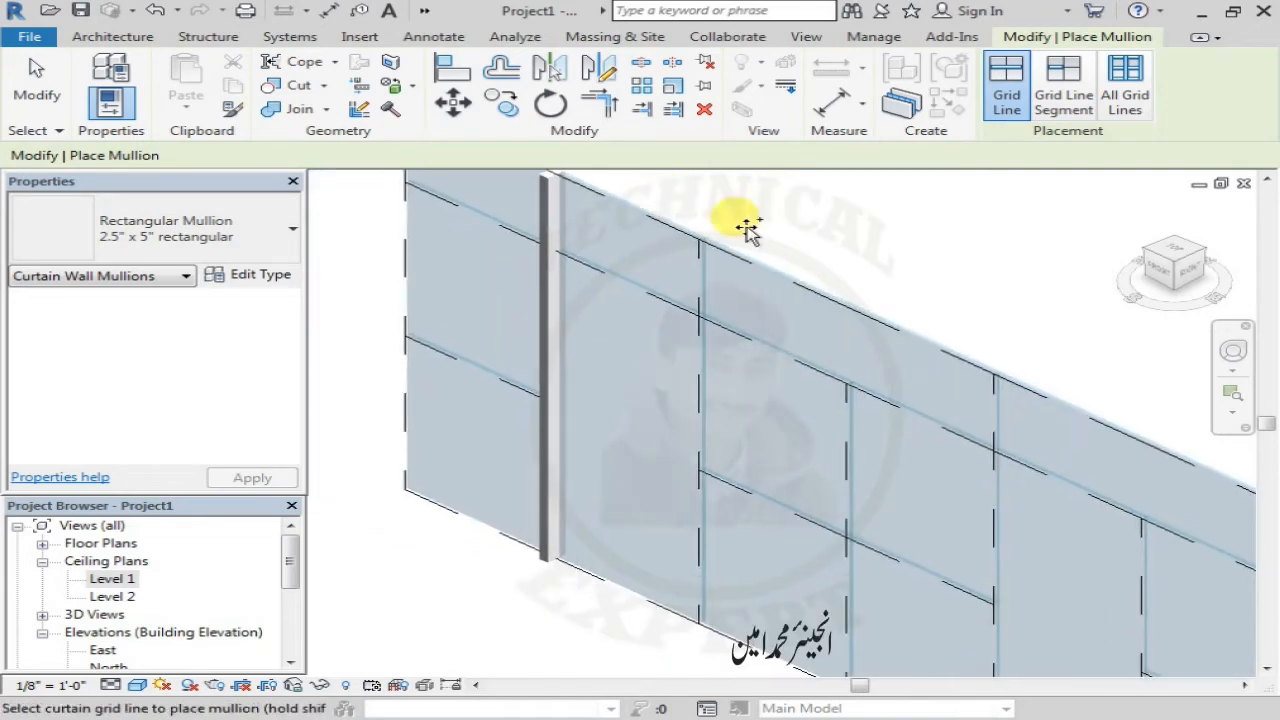
{"action": "middle_click_drag", "start_coordinate": [540, 228], "coordinate": [540, 262]}
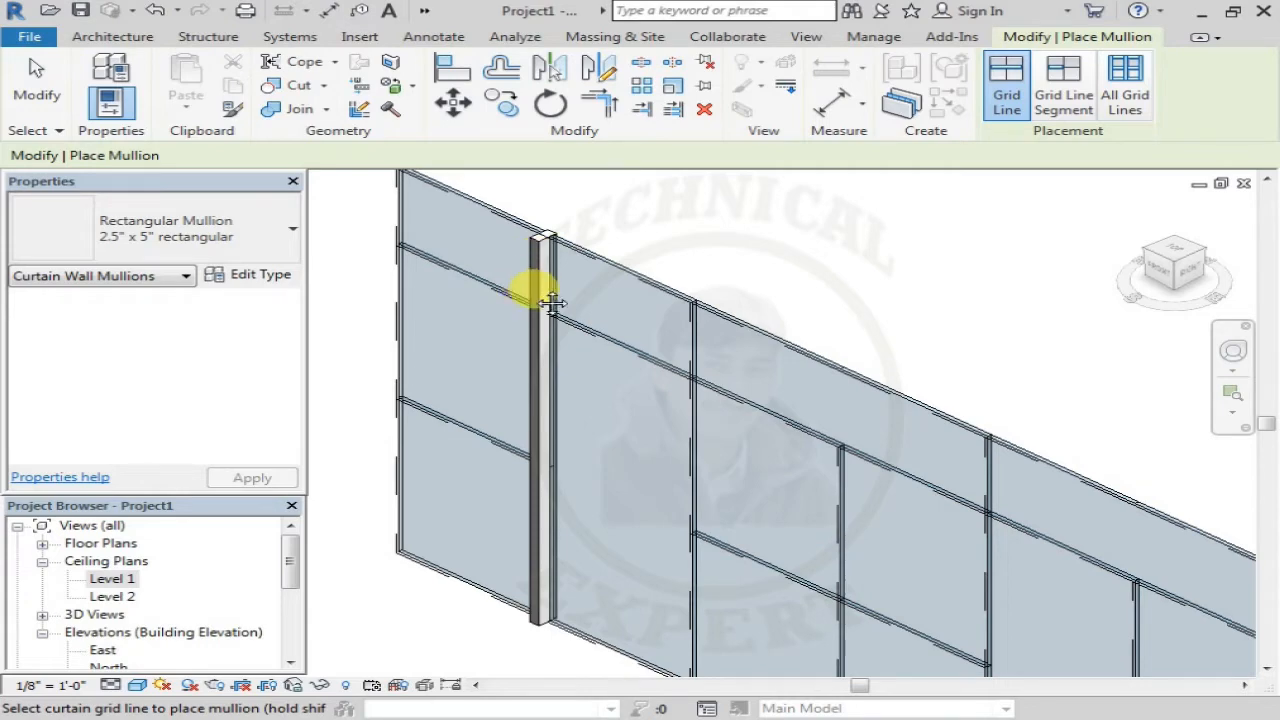
Place the same rectangular mullion along the next four full-height vertical grid lines.
{"action": "middle_click_drag", "start_coordinate": [551, 304], "coordinate": [580, 274]}
{"action": "left_click", "coordinate": [611, 266]}
{"action": "middle_click_drag", "start_coordinate": [663, 303], "coordinate": [743, 300]}
{"action": "left_click", "coordinate": [821, 318]}
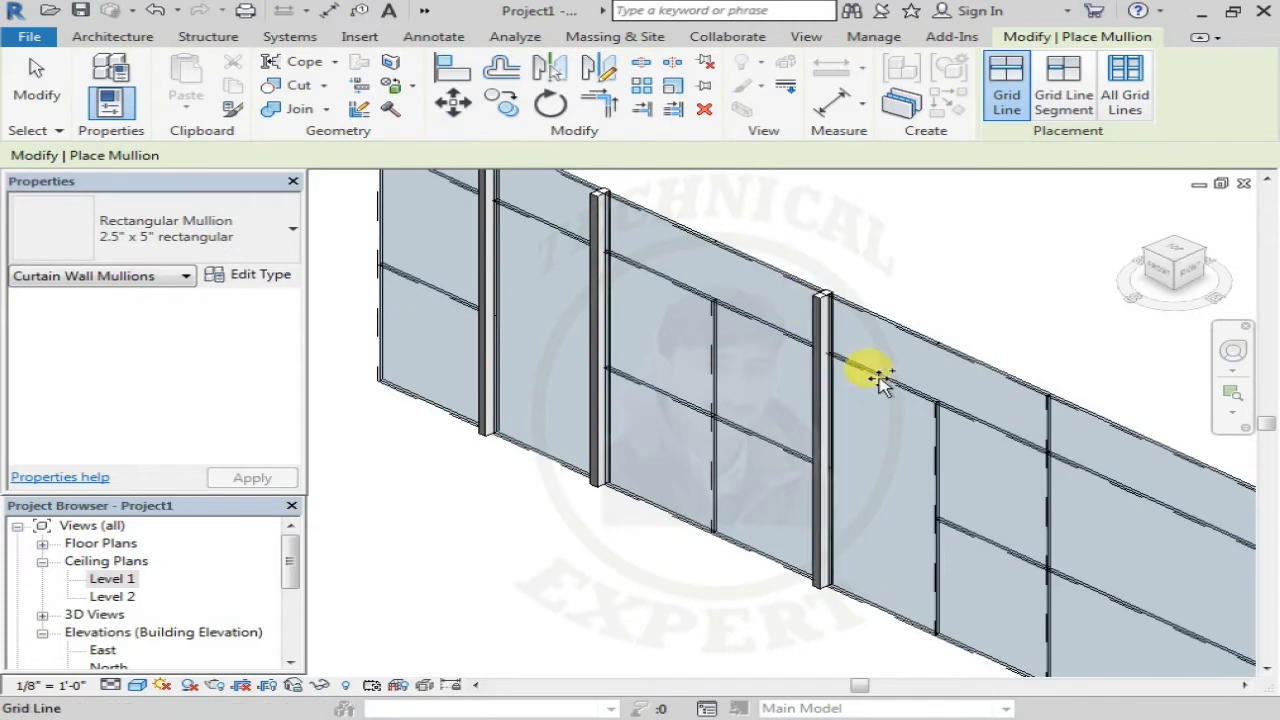
{"action": "middle_click_drag", "start_coordinate": [822, 362], "coordinate": [611, 303]}
{"action": "scroll", "coordinate": [791, 351], "scroll_direction": "down", "scroll_amount": 1}
{"action": "left_click", "coordinate": [834, 354]}
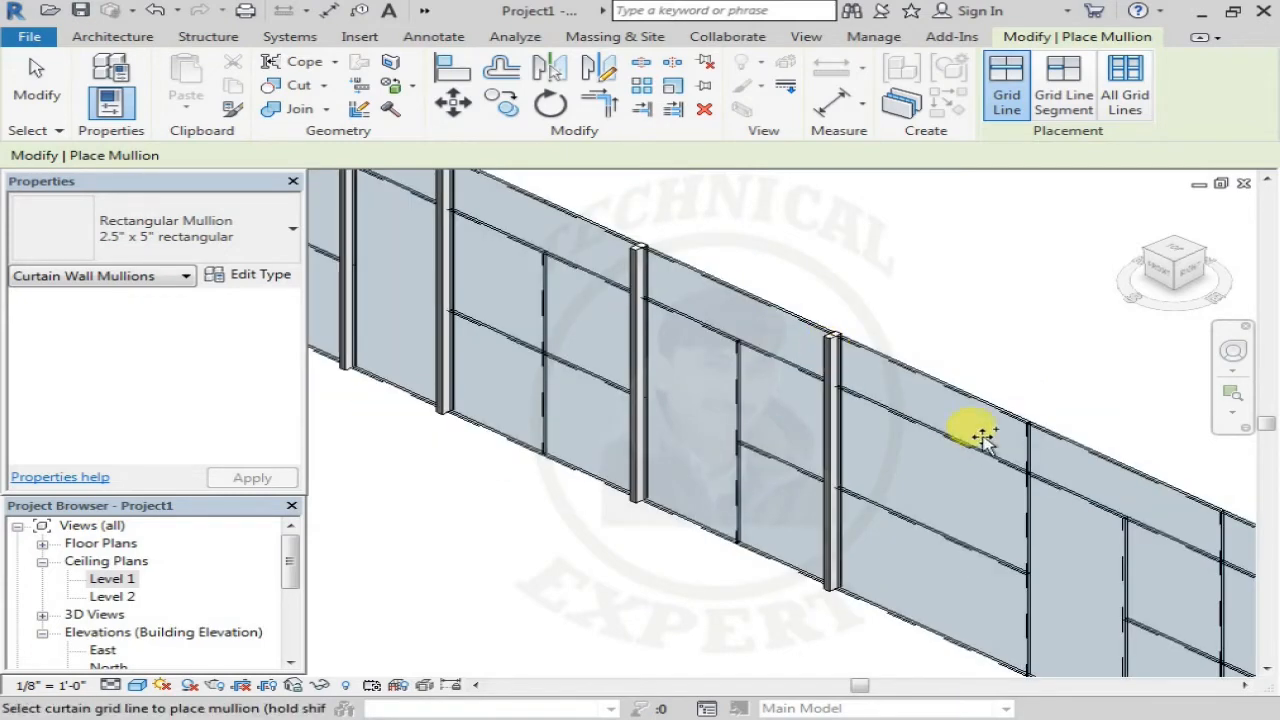
{"action": "left_click", "coordinate": [1022, 448]}
{"action": "scroll", "coordinate": [786, 386], "scroll_direction": "down", "scroll_amount": 1}
{"action": "scroll", "coordinate": [734, 366], "scroll_direction": "down", "scroll_amount": 1}
{"action": "middle_click_drag", "start_coordinate": [734, 366], "coordinate": [624, 342]}
{"action": "left_click", "coordinate": [624, 342]}
{"action": "scroll", "coordinate": [640, 335], "scroll_direction": "down", "scroll_amount": 1}
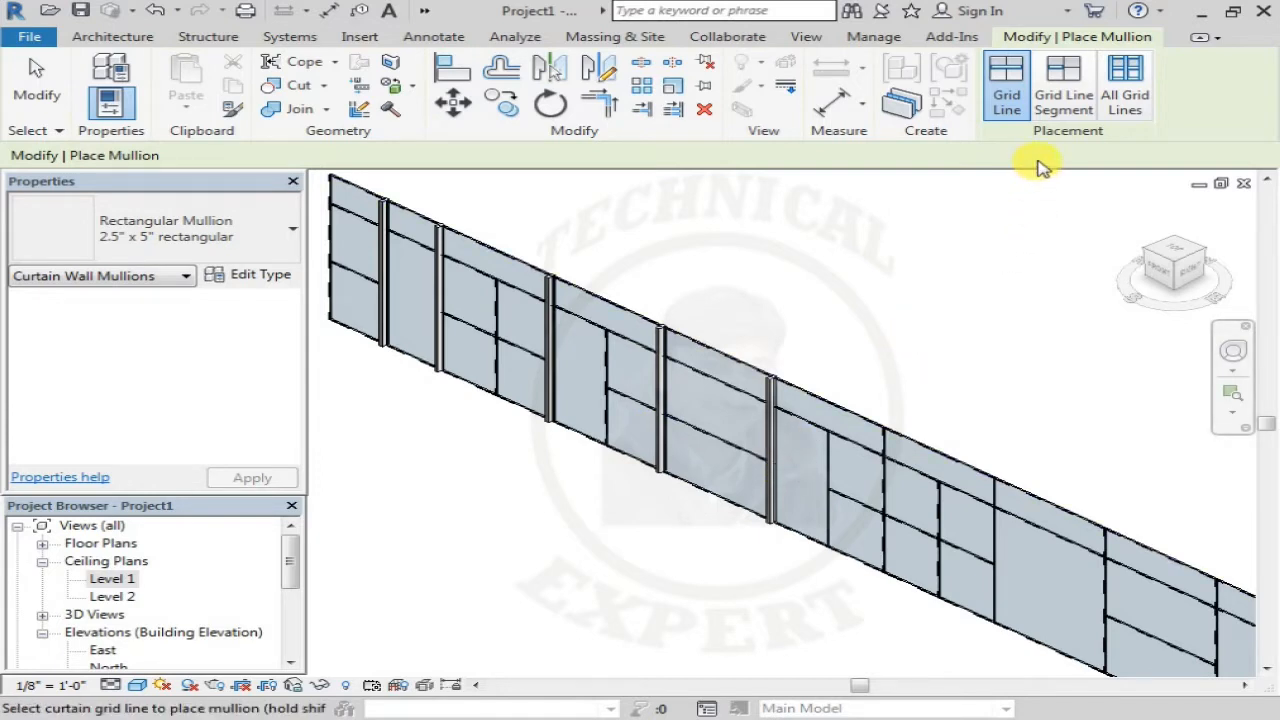
Place Grid Line Segment mullions: fourth bay's lower horizontal, the wall's base edge, middle-row verticals on both sides of the sixth bay, its lower midpoint vertical.
{"action": "left_click", "coordinate": [1066, 112]}
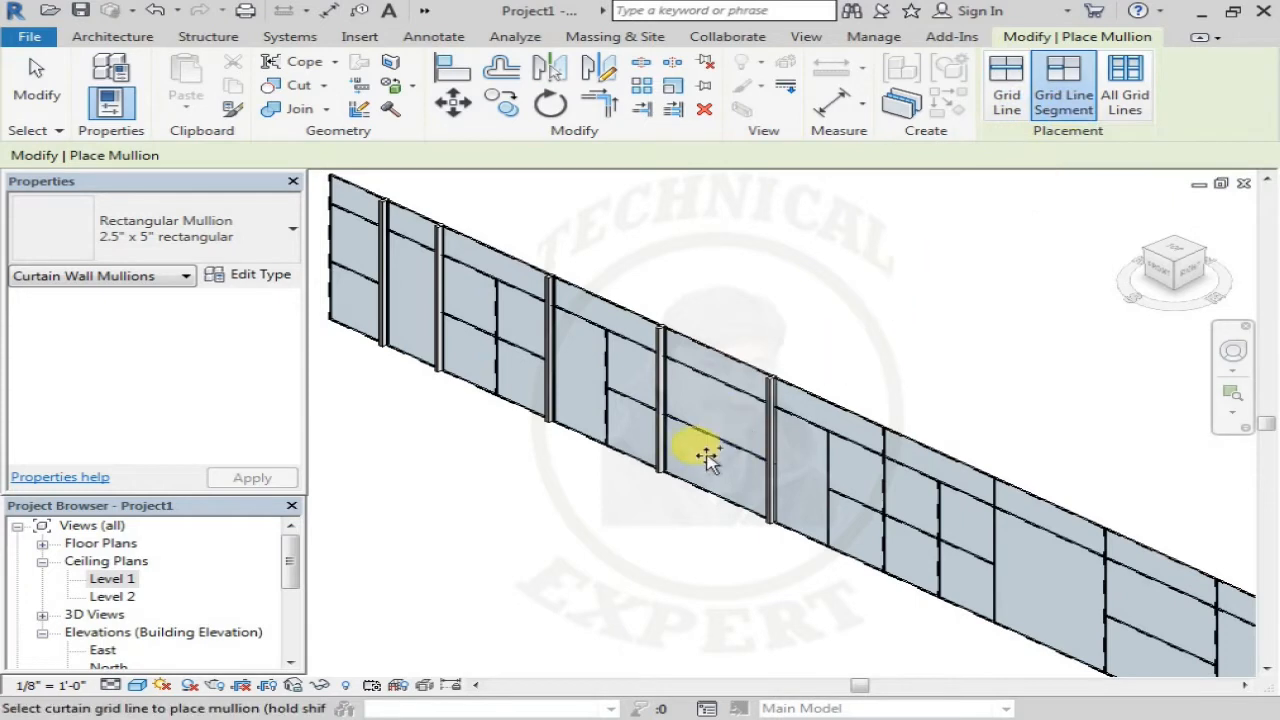
{"action": "left_click", "coordinate": [705, 437]}
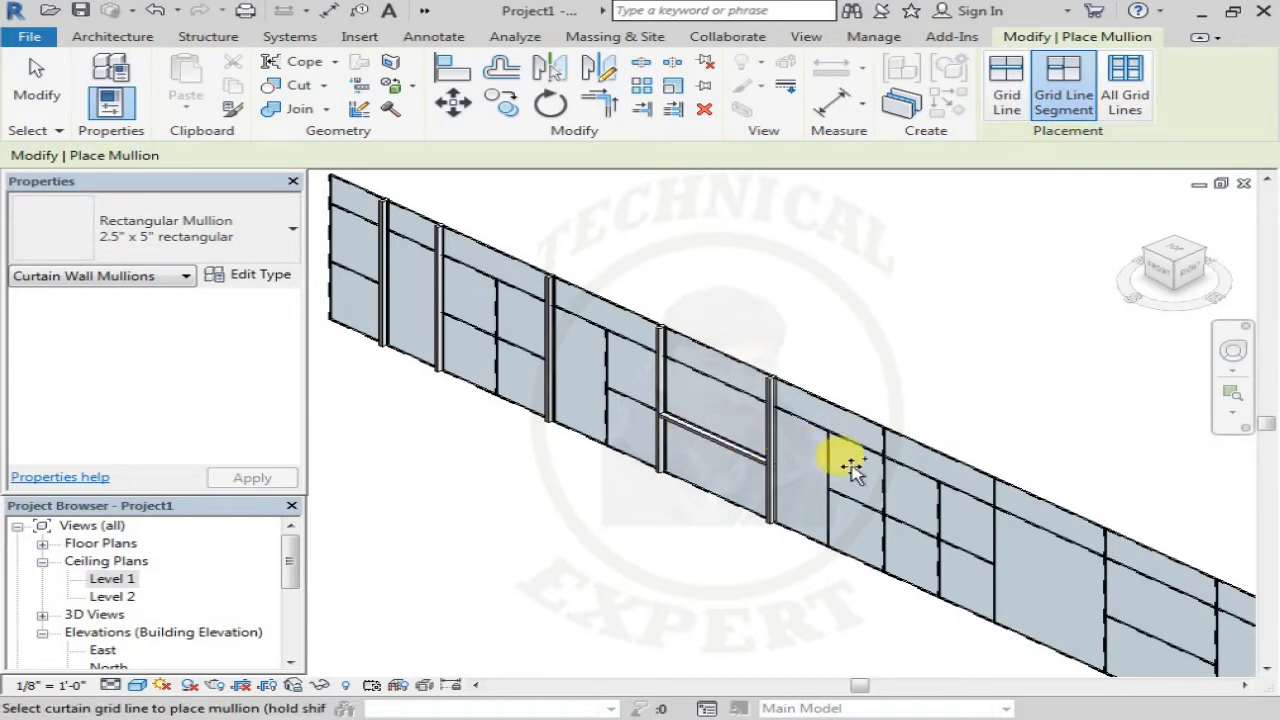
{"action": "left_click", "coordinate": [880, 487]}
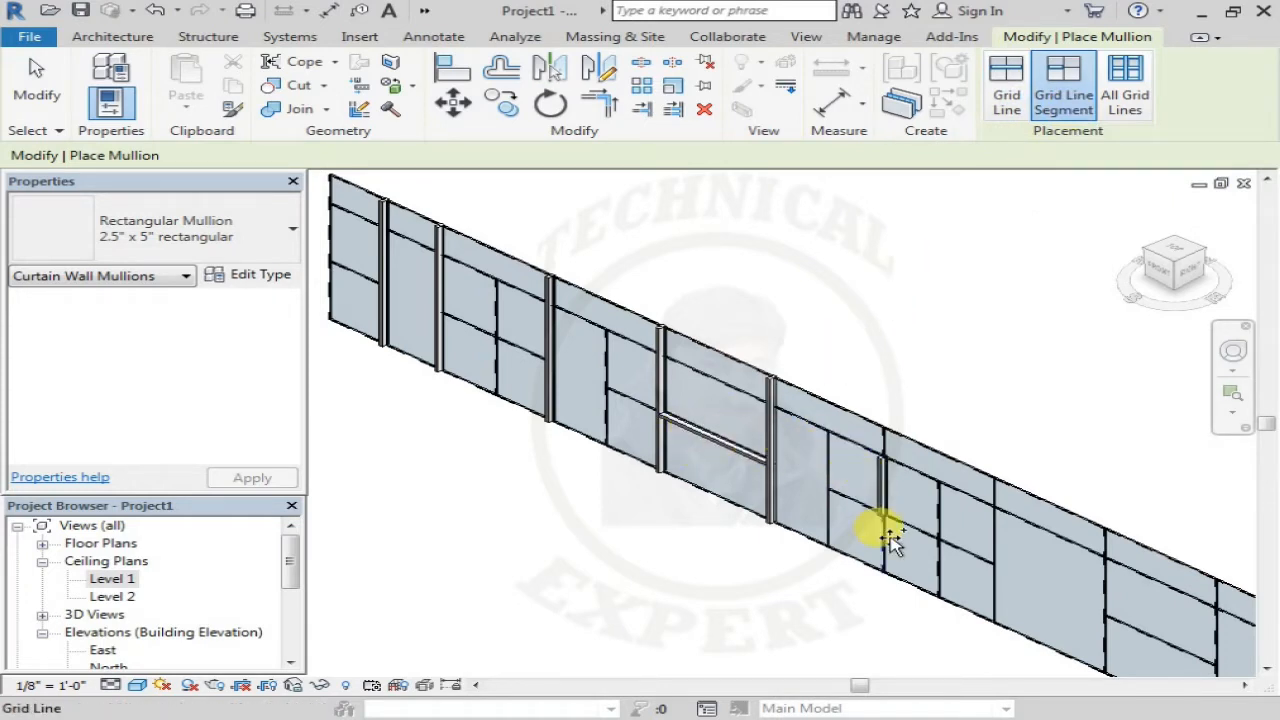
{"action": "left_click", "coordinate": [940, 551]}
{"action": "middle_click_drag", "start_coordinate": [950, 374], "coordinate": [841, 312]}
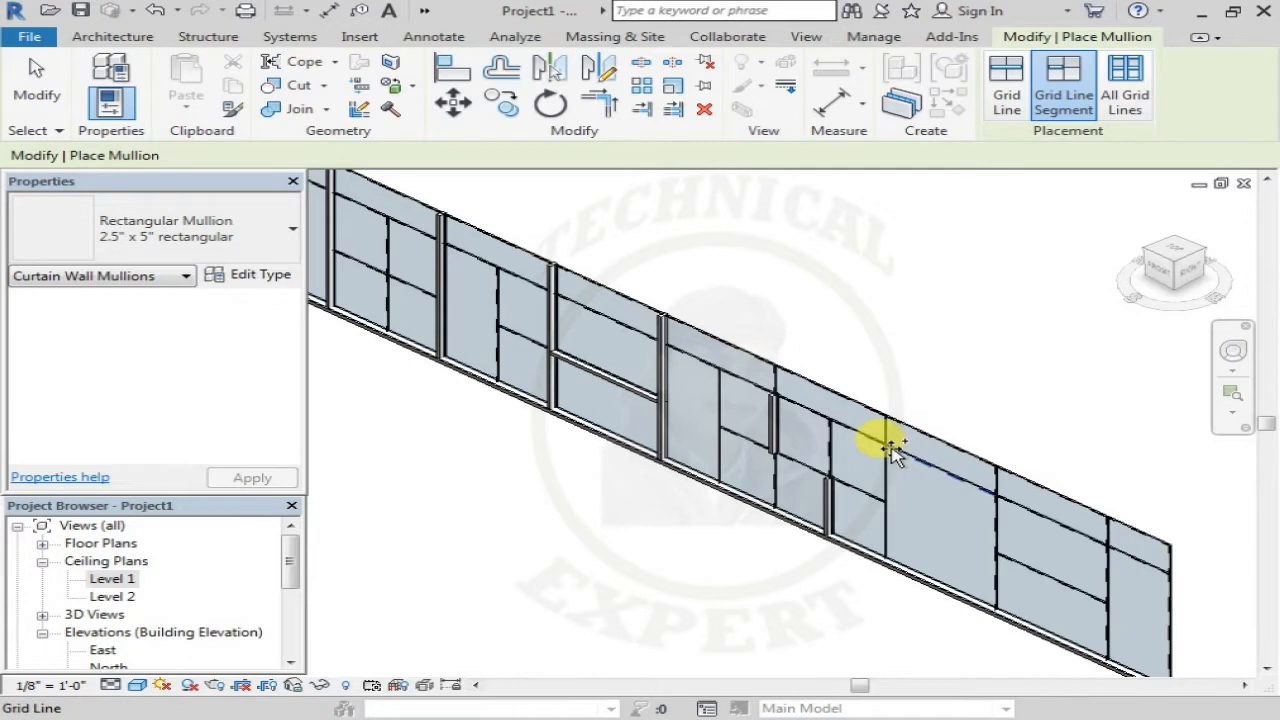
{"action": "left_click", "coordinate": [880, 463]}
{"action": "scroll", "coordinate": [945, 365], "scroll_direction": "down", "scroll_amount": 5}
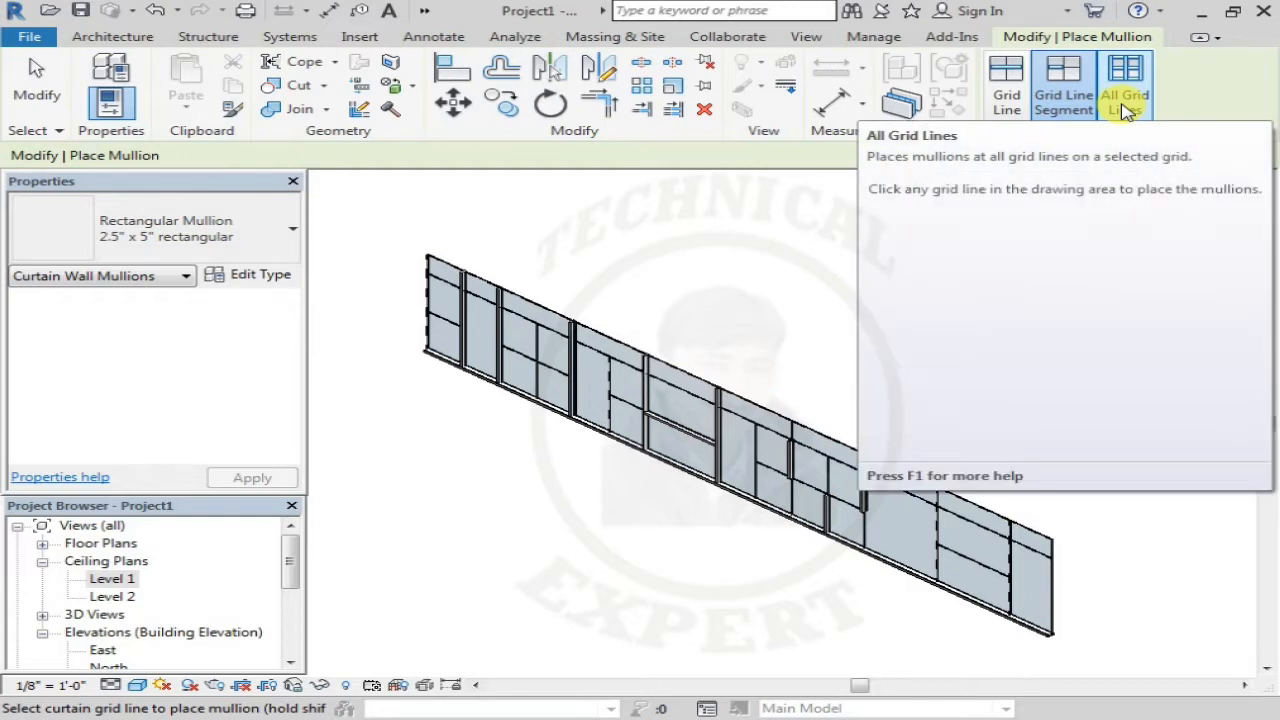
Place 2.5" x 5" rectangular mullions on all remaining grid lines of the curtain wall with the All Grid Lines placement.
{"action": "left_click", "coordinate": [1125, 104]}
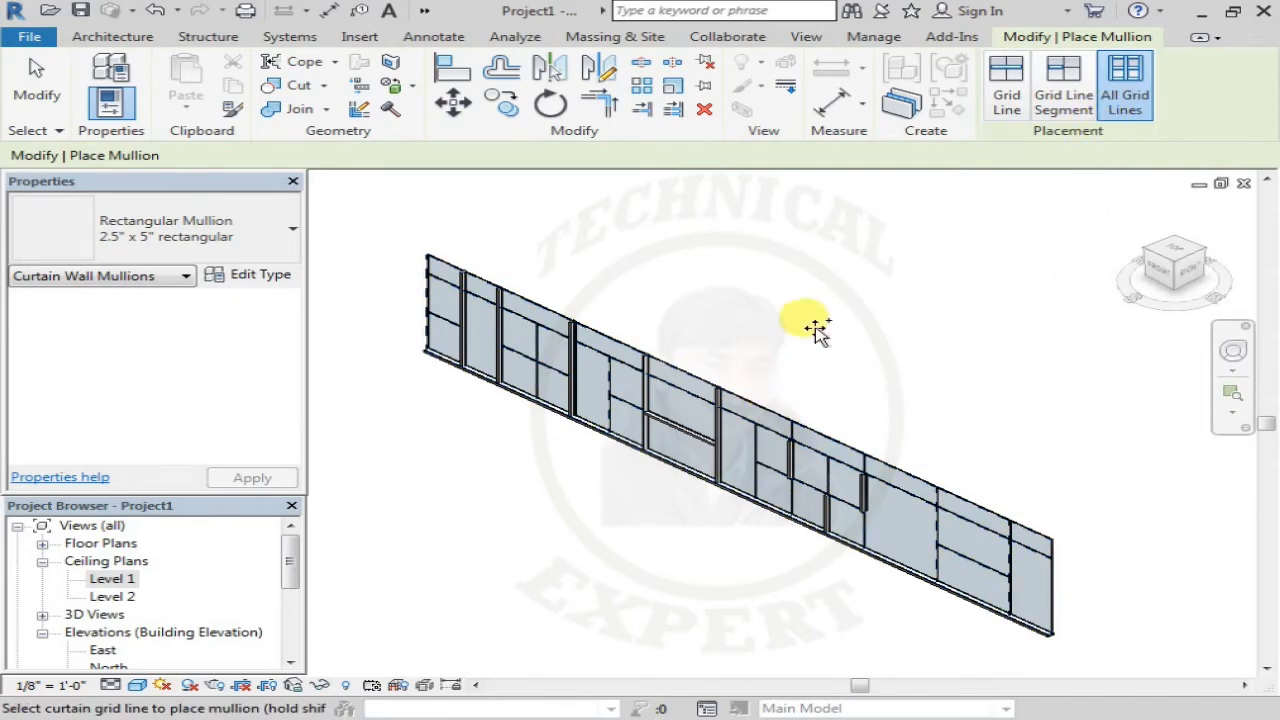
{"action": "left_click", "coordinate": [748, 405]}
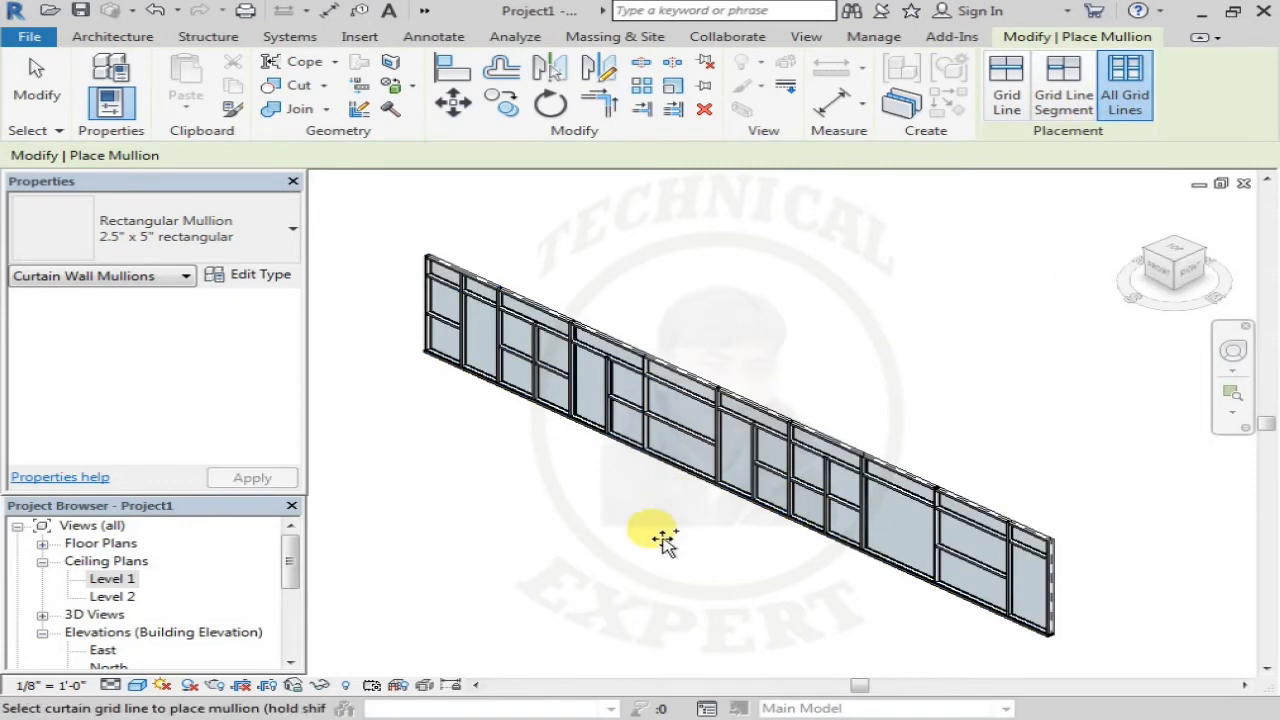
{"action": "scroll", "coordinate": [612, 440], "scroll_direction": "up", "scroll_amount": 3}
{"action": "scroll", "coordinate": [650, 420], "scroll_direction": "down", "scroll_amount": 2}
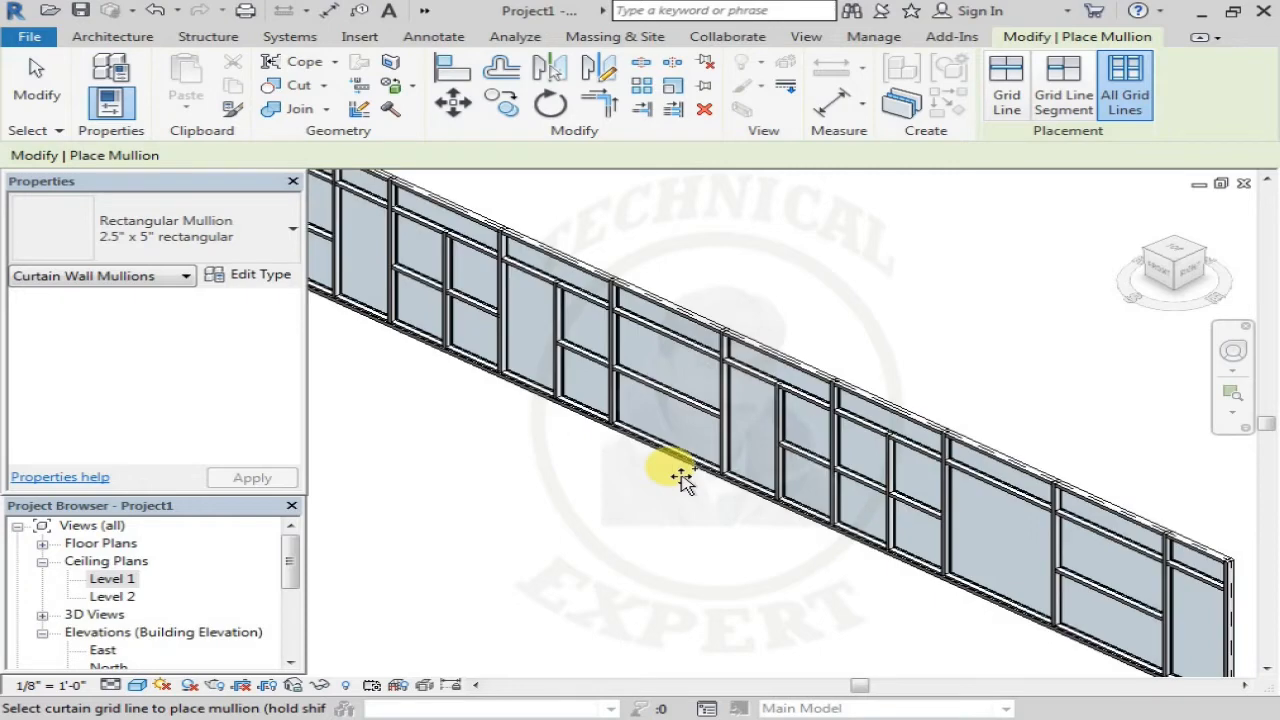
{"action": "key", "text": "Escape"}
{"action": "scroll", "coordinate": [563, 466], "scroll_direction": "down", "scroll_amount": 2}
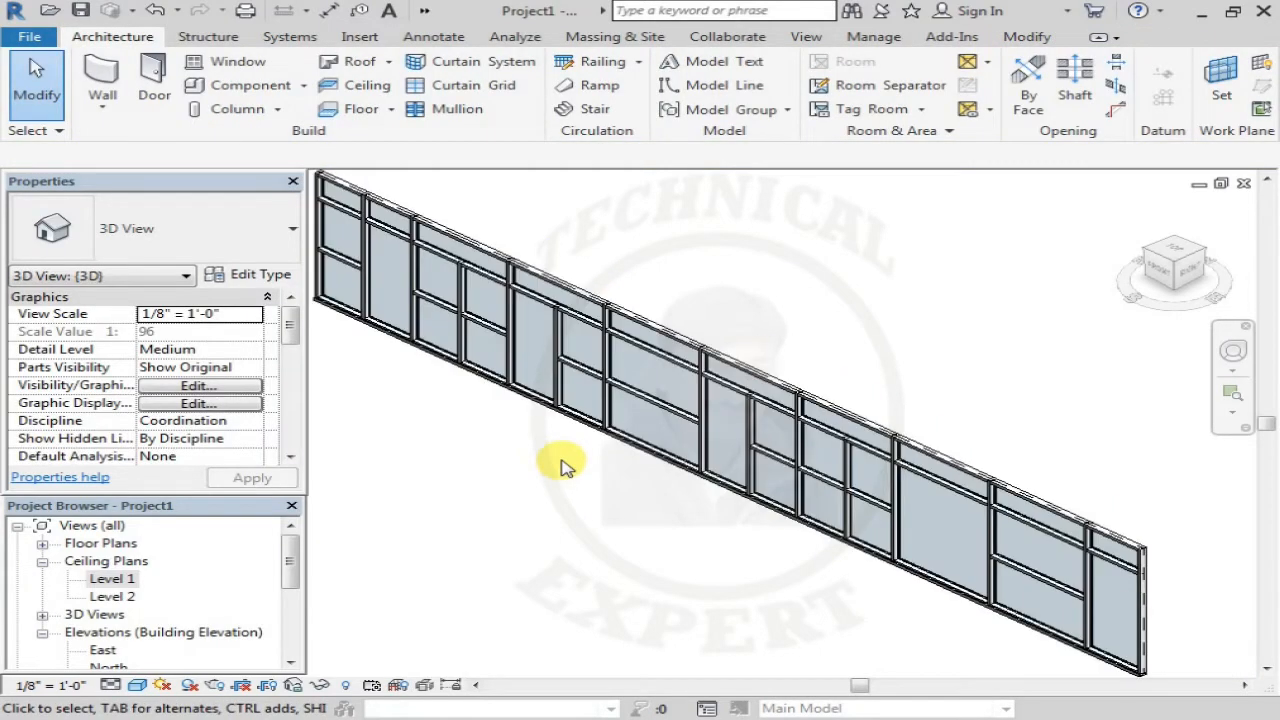
{"action": "middle_click_drag", "start_coordinate": [509, 443], "coordinate": [571, 459]}
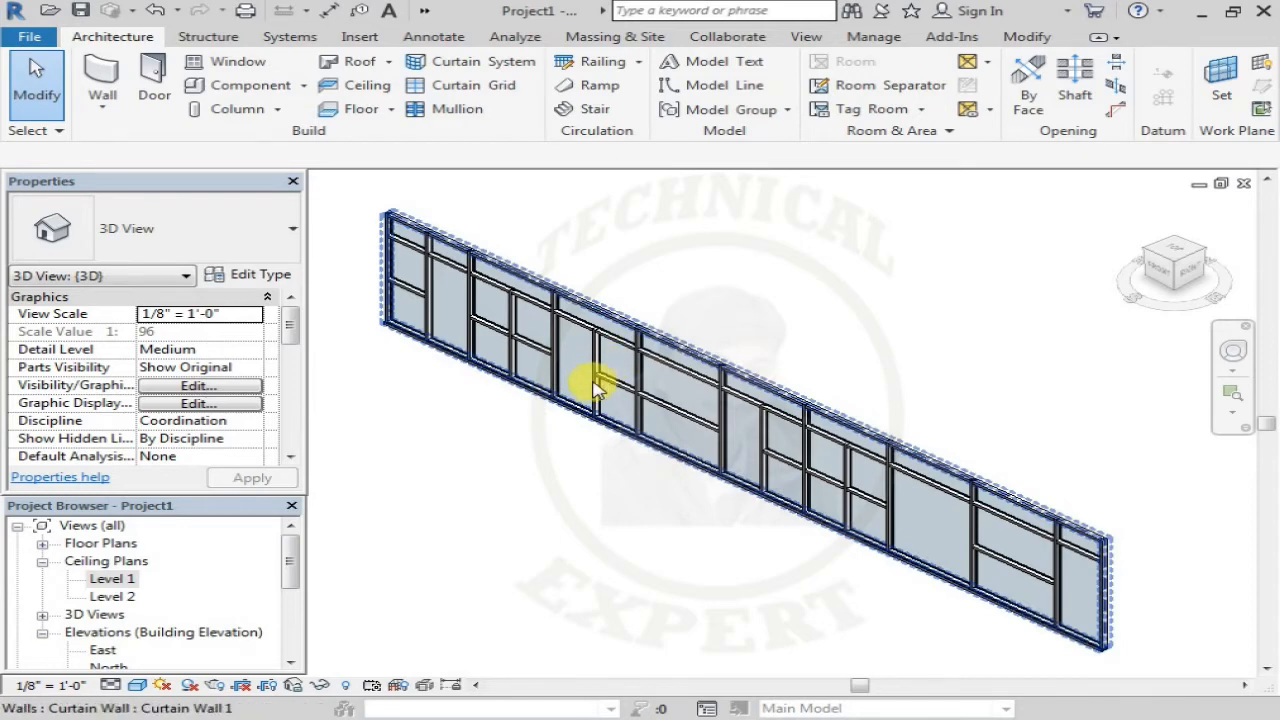
Change the middle-row vertical mullion between the second and third bays to the 2.5" Circular type.
{"action": "left_click", "coordinate": [580, 310]}
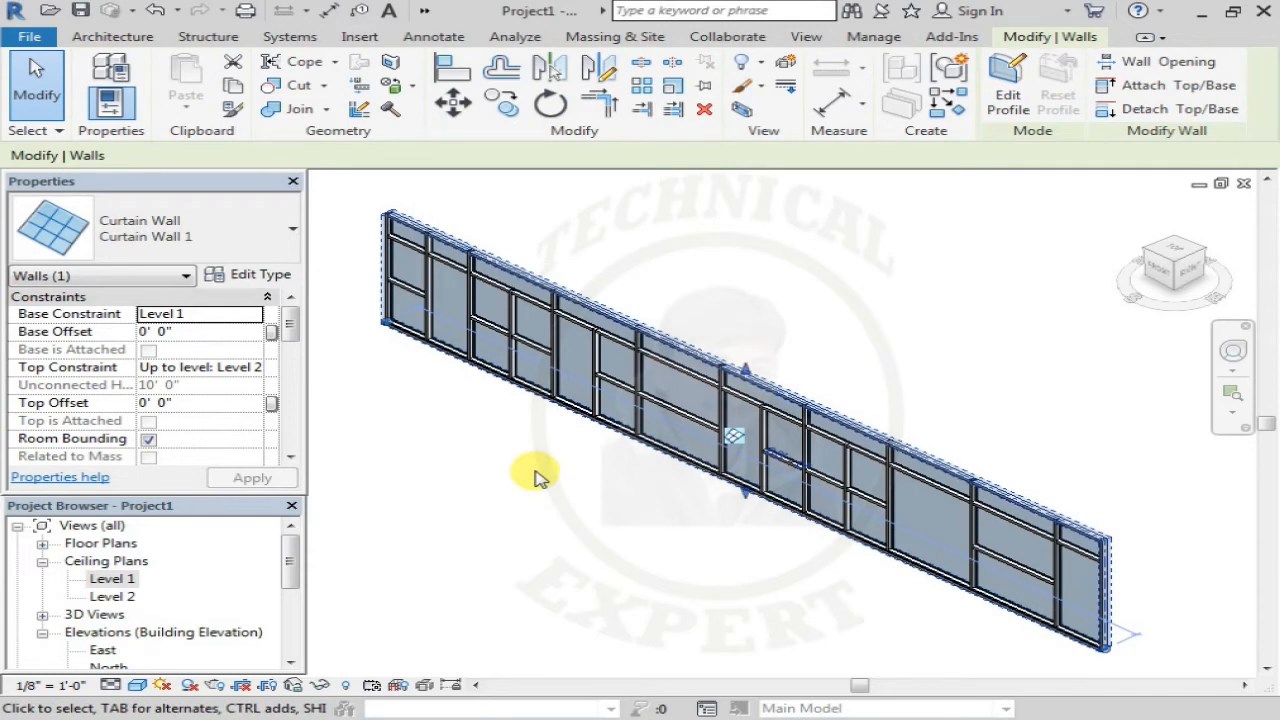
{"action": "key", "text": "Escape"}
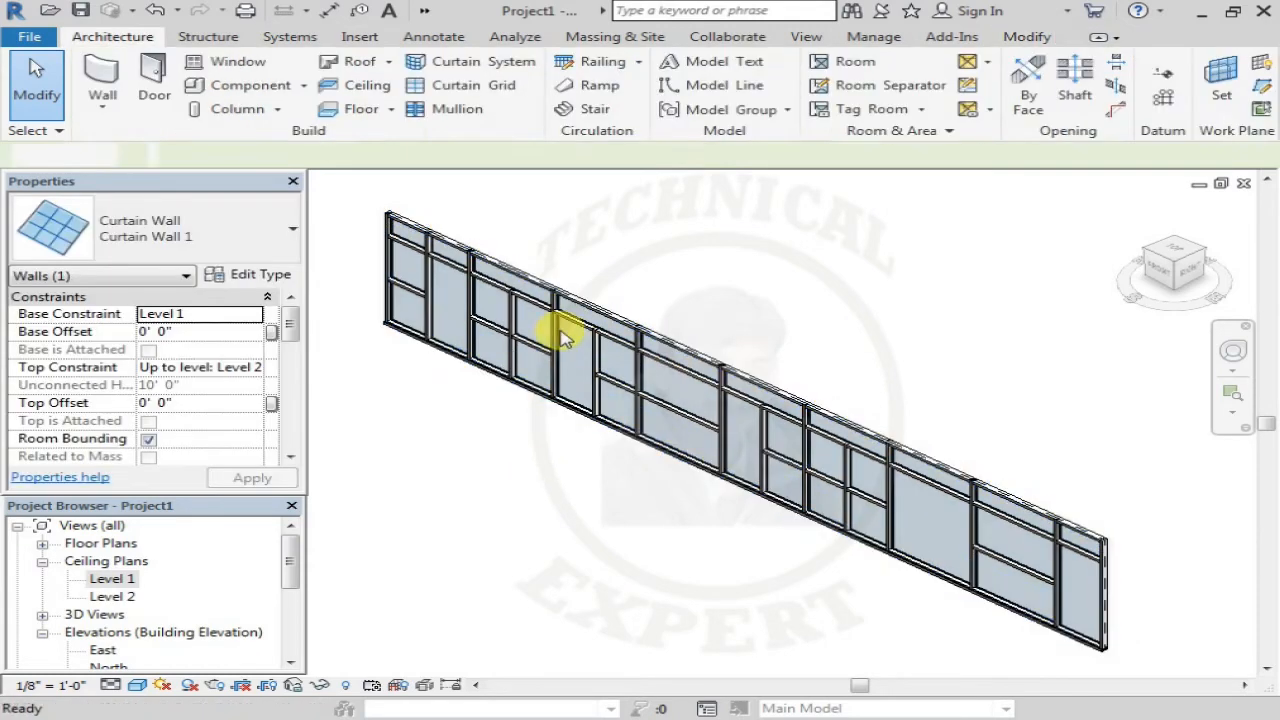
{"action": "scroll", "coordinate": [555, 318], "scroll_direction": "up", "scroll_amount": 3}
{"action": "left_click", "coordinate": [558, 332]}
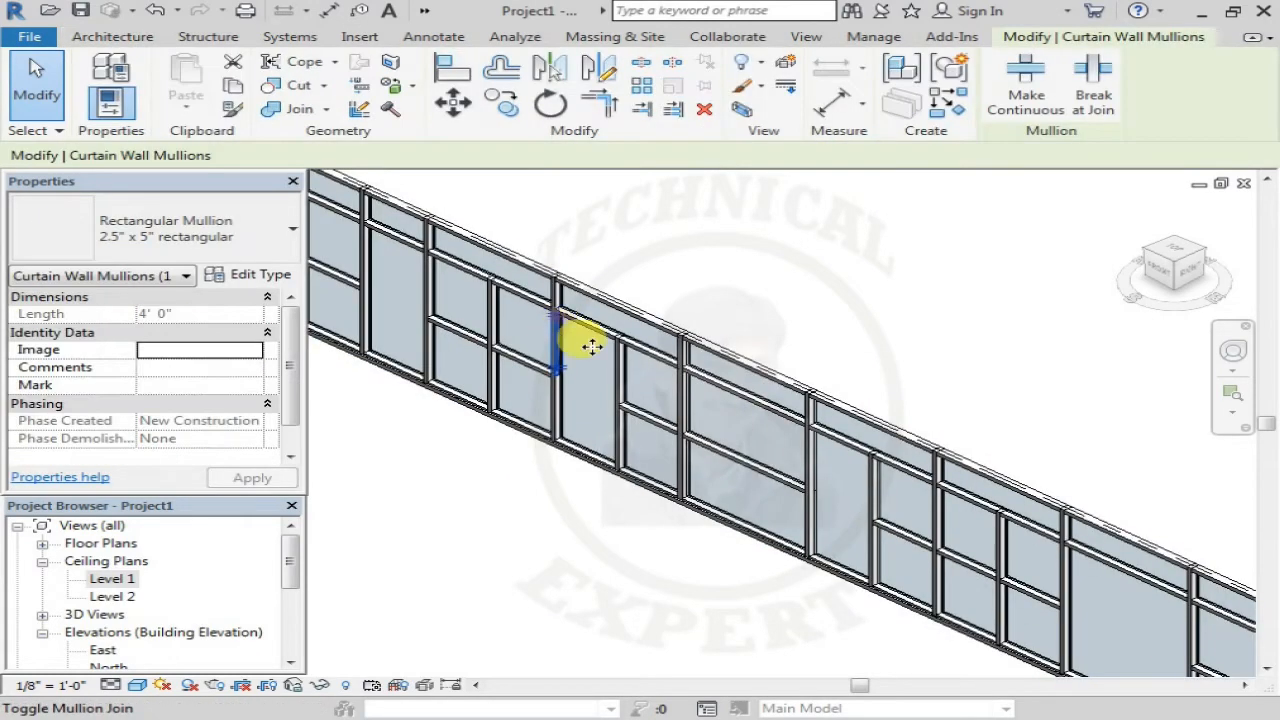
{"action": "left_click", "coordinate": [240, 236]}
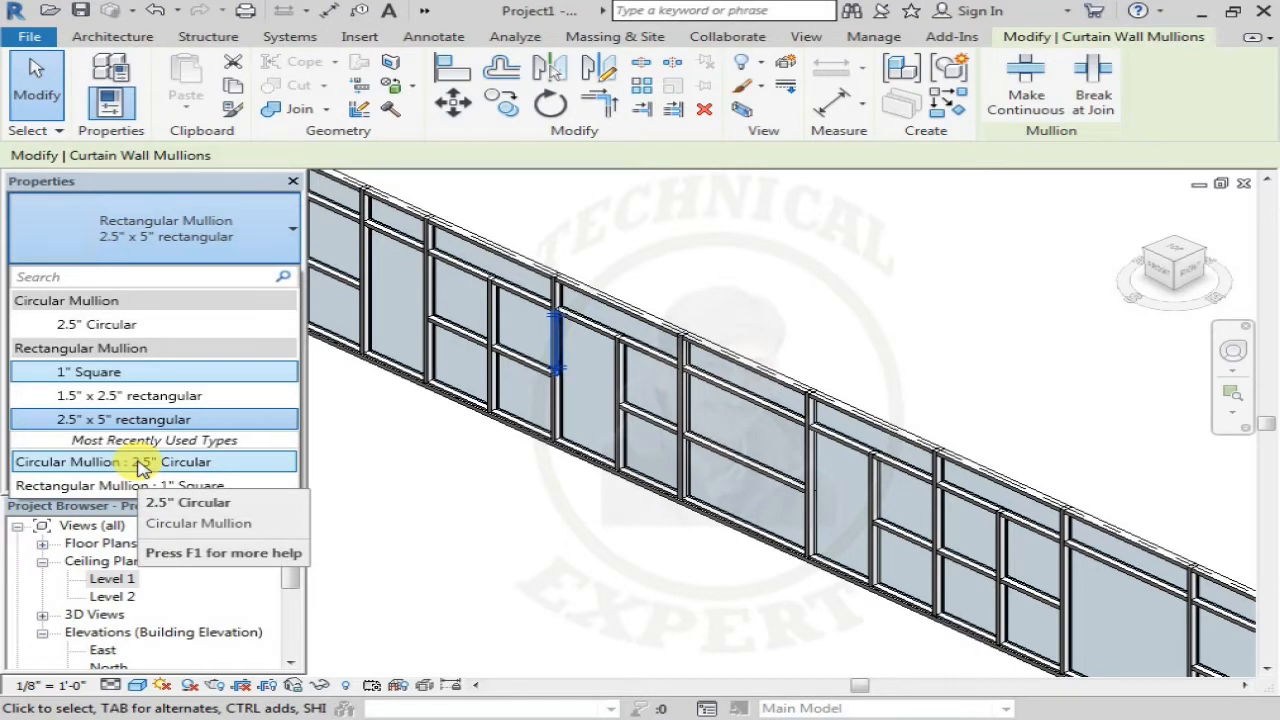
{"action": "left_click", "coordinate": [118, 326]}
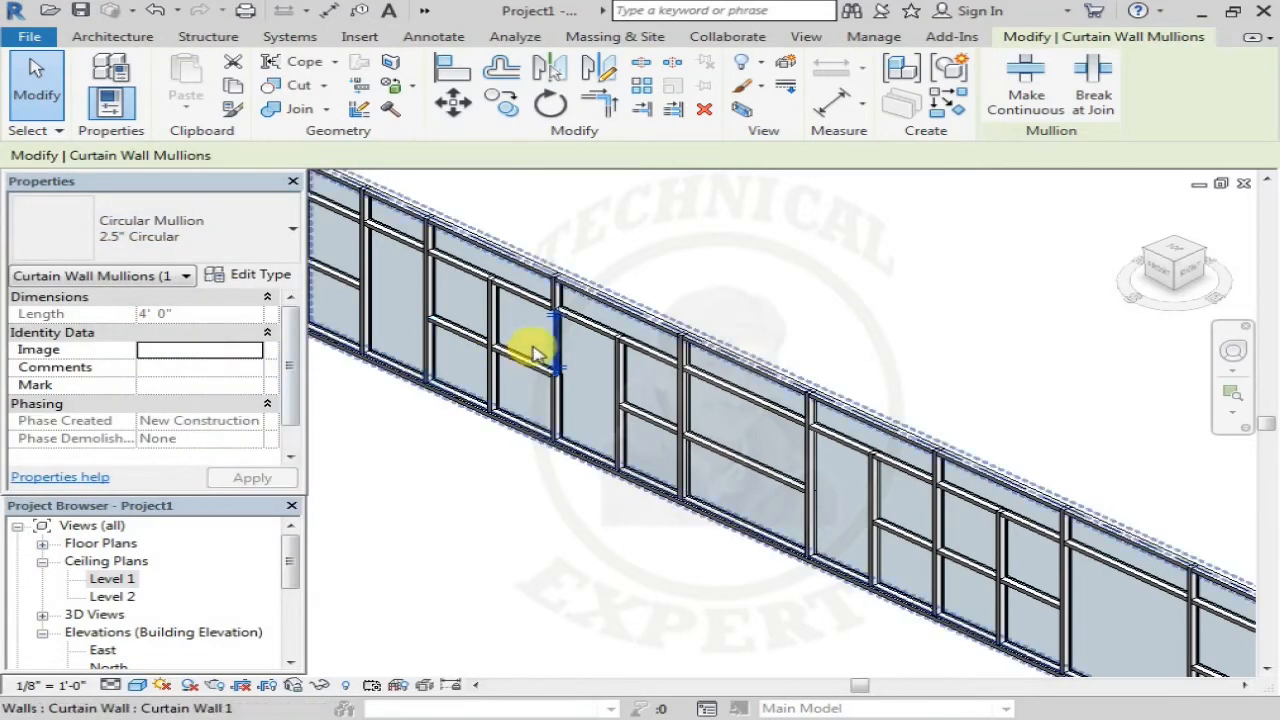
{"action": "scroll", "coordinate": [515, 350], "scroll_direction": "up", "scroll_amount": 2}
{"action": "scroll", "coordinate": [571, 334], "scroll_direction": "up", "scroll_amount": 5}
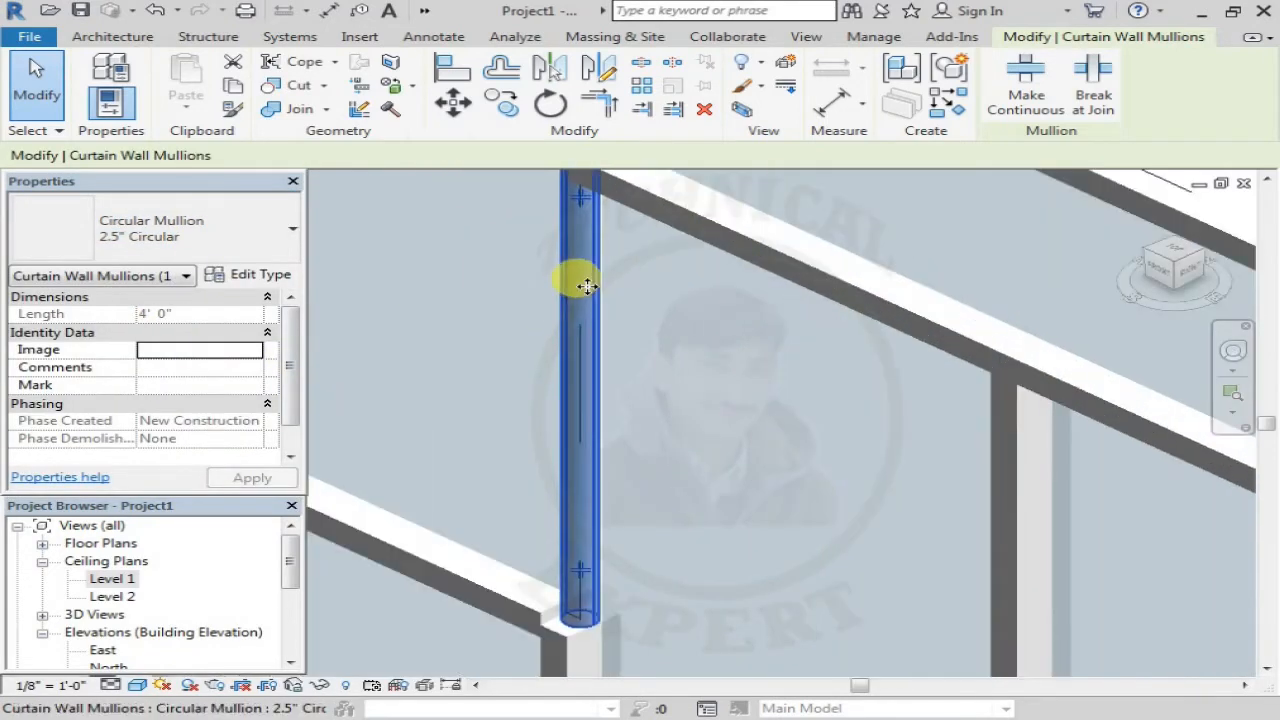
{"action": "scroll", "coordinate": [585, 322], "scroll_direction": "down", "scroll_amount": 3}
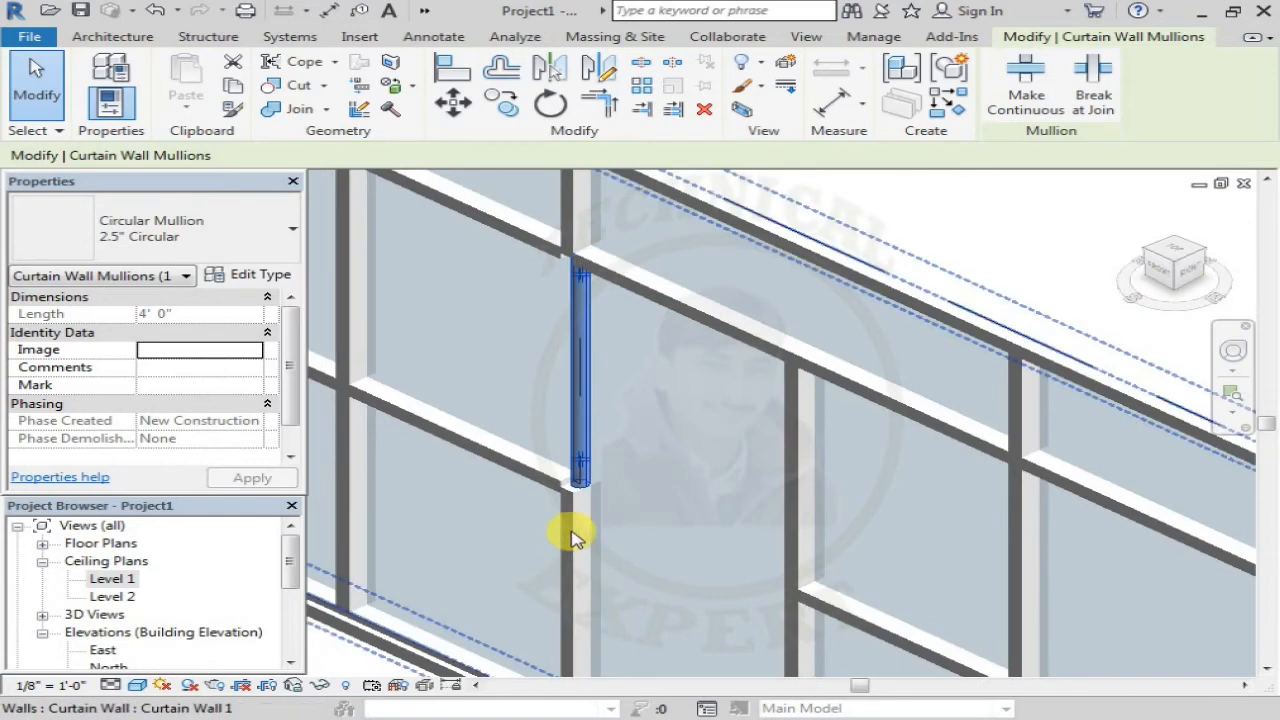
{"action": "left_click", "coordinate": [575, 530]}
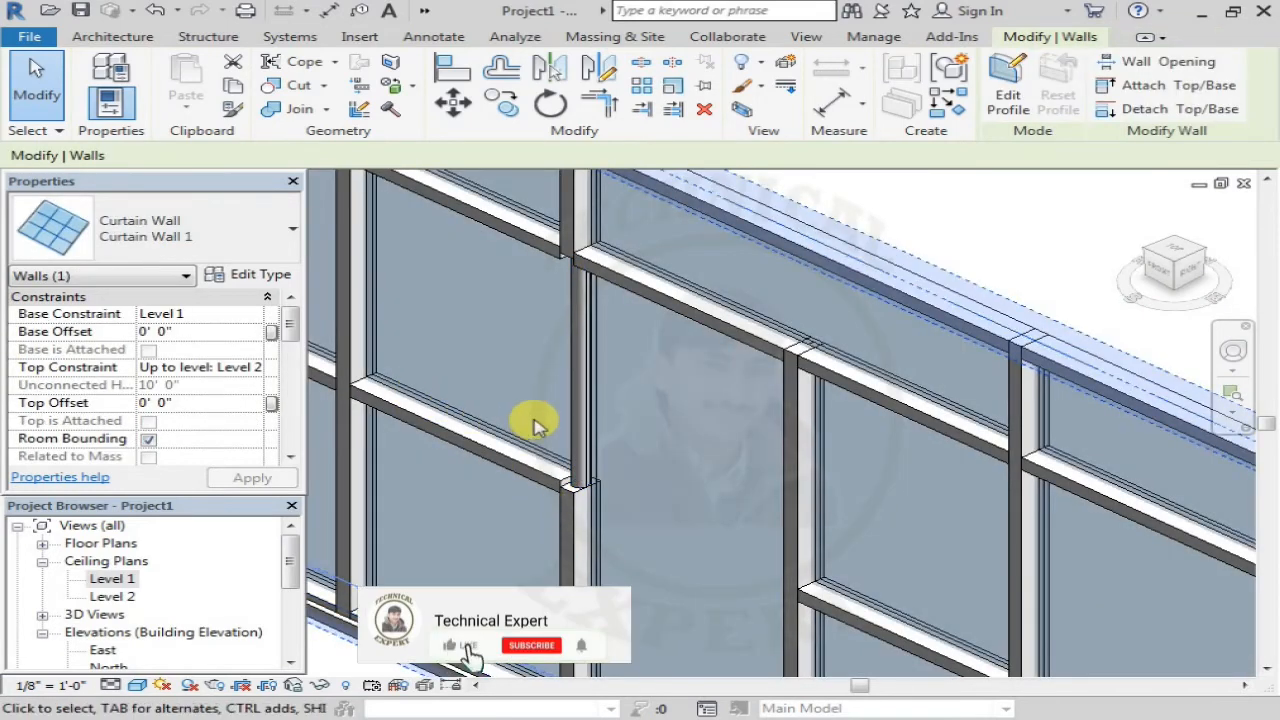
{"action": "scroll", "coordinate": [545, 470], "scroll_direction": "up", "scroll_amount": 2}
{"action": "key", "text": "Escape"}
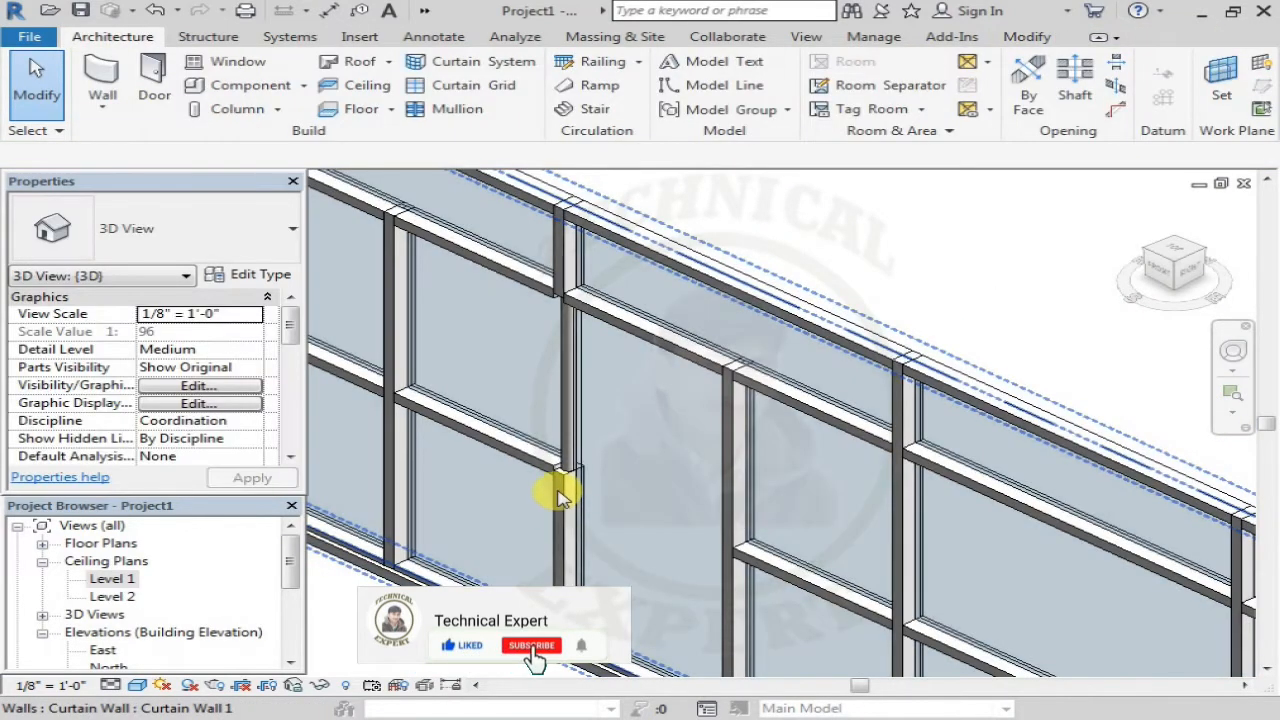
{"action": "scroll", "coordinate": [562, 482], "scroll_direction": "down", "scroll_amount": 2}
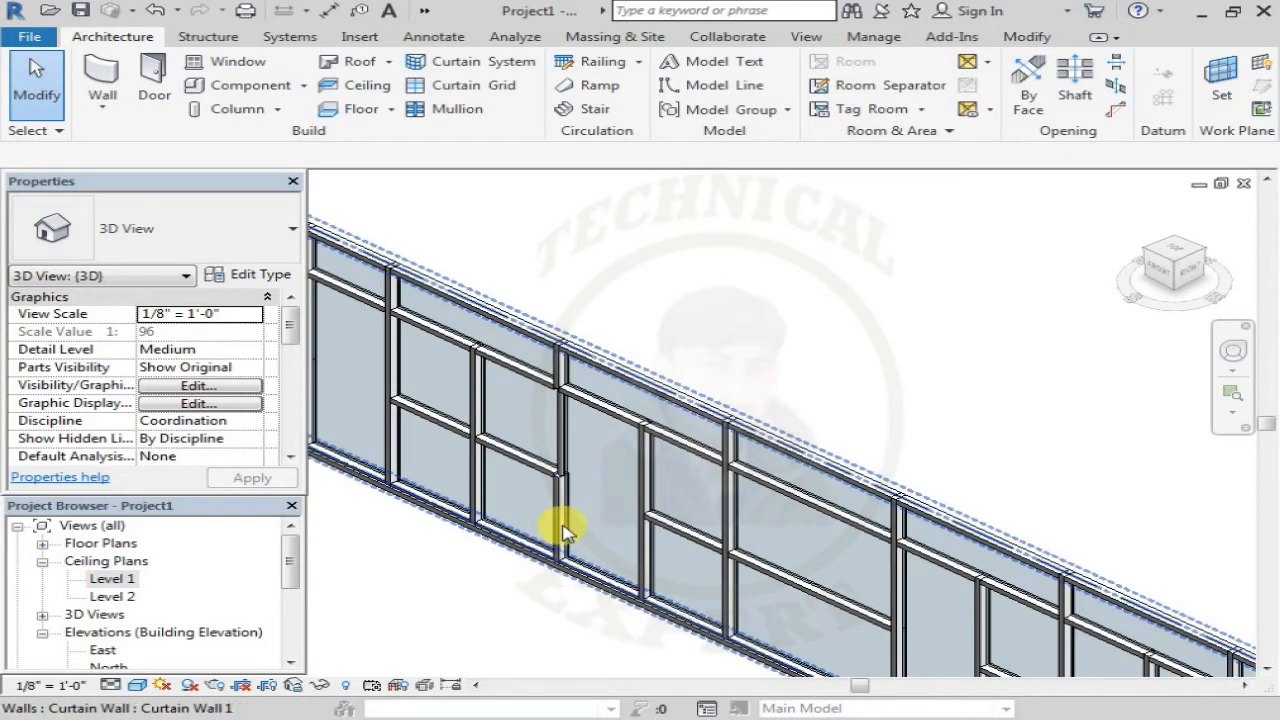
{"action": "left_click", "coordinate": [556, 518]}
{"action": "key", "text": "Escape"}
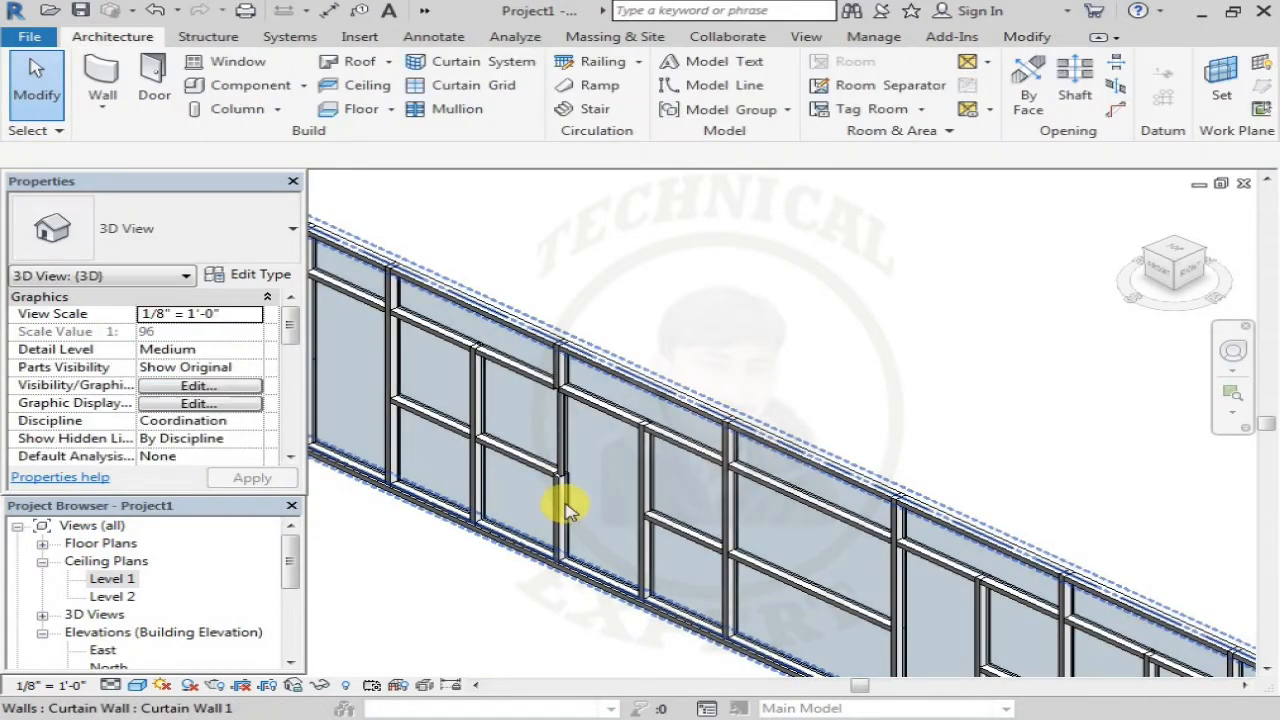
Try the 1" Square type on the bottom-row vertical mullion below the circular one, and settle on 2.5" Circular for it.
{"action": "scroll", "coordinate": [560, 495], "scroll_direction": "up", "scroll_amount": 2}
{"action": "left_click", "coordinate": [558, 495]}
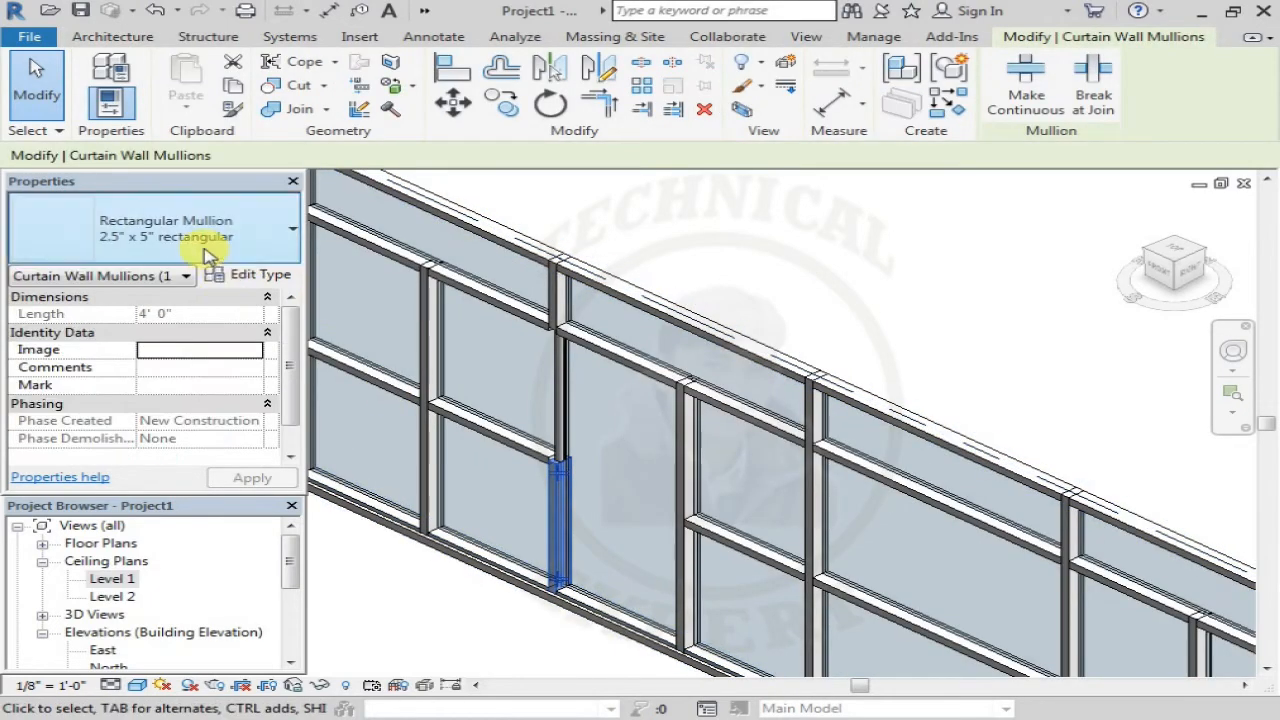
{"action": "left_click", "coordinate": [204, 248]}
{"action": "left_click", "coordinate": [169, 370]}
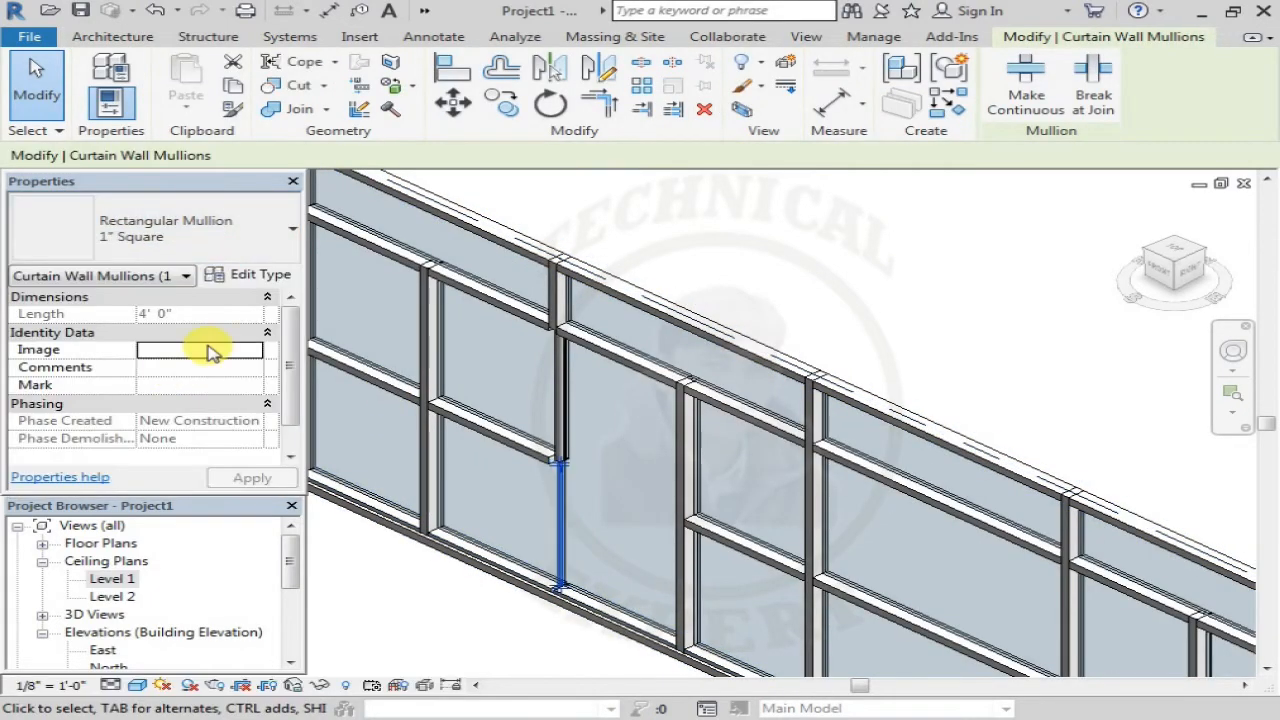
{"action": "left_click", "coordinate": [217, 246]}
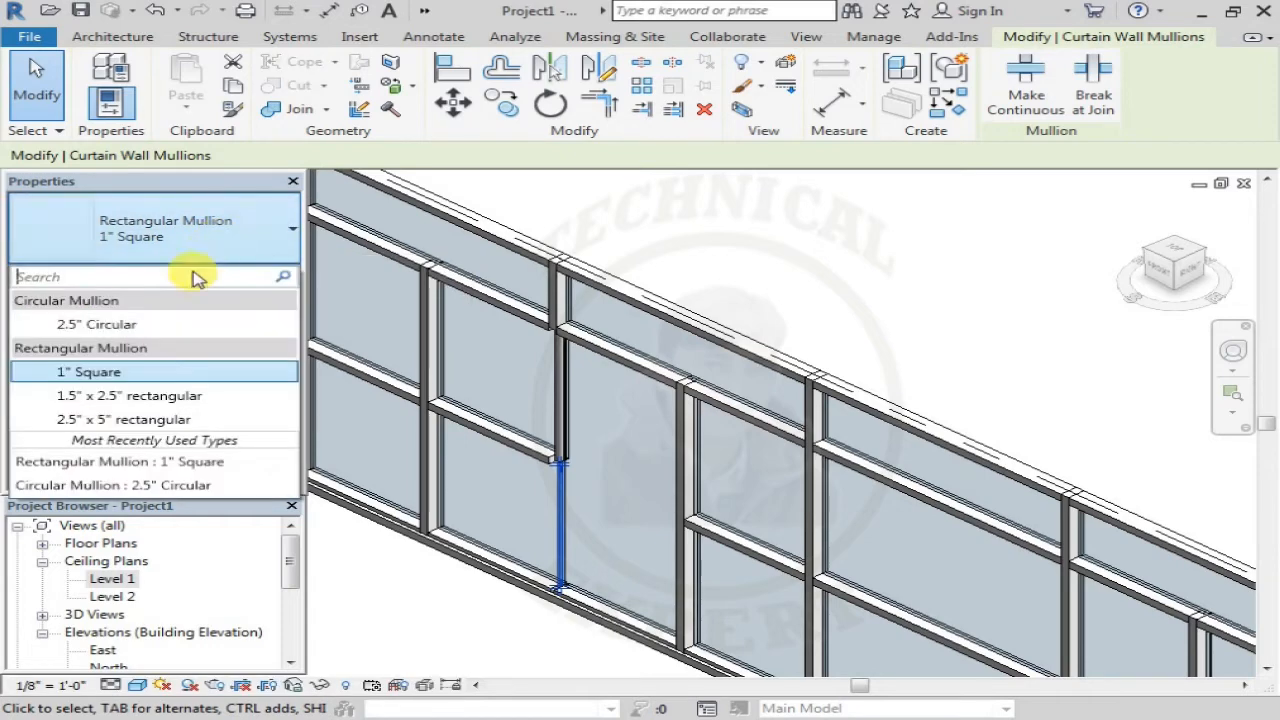
{"action": "left_click", "coordinate": [180, 326]}
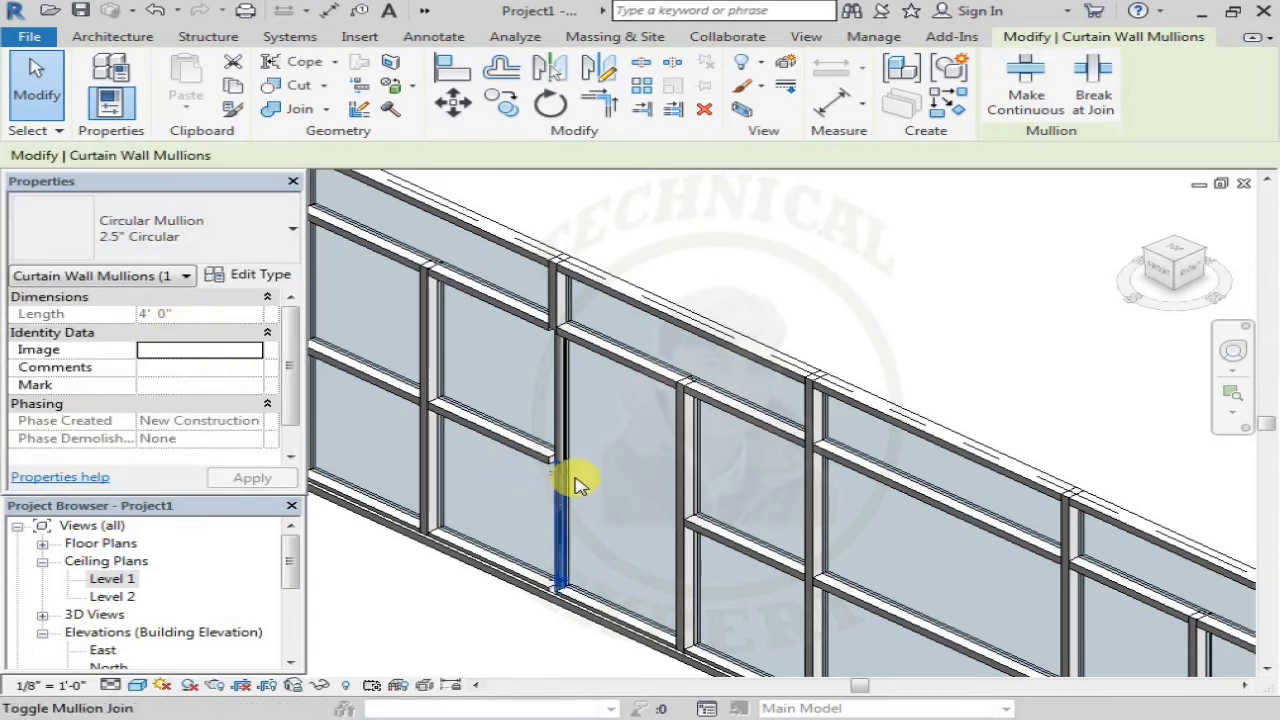
{"action": "key", "text": "Escape"}
{"action": "middle_click_drag", "start_coordinate": [553, 498], "coordinate": [535, 433]}
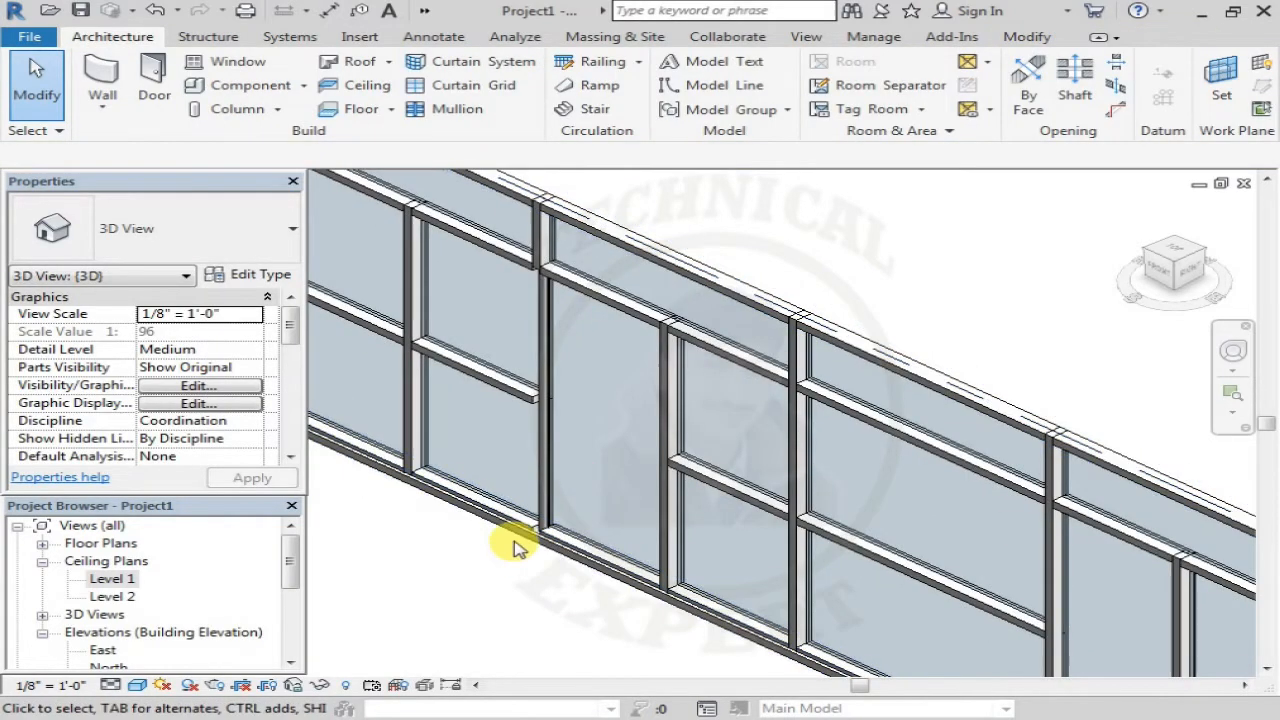
Change the middle-row vertical mullion at the centre of the third bay to the 1" Square type.
{"action": "left_click", "coordinate": [667, 418]}
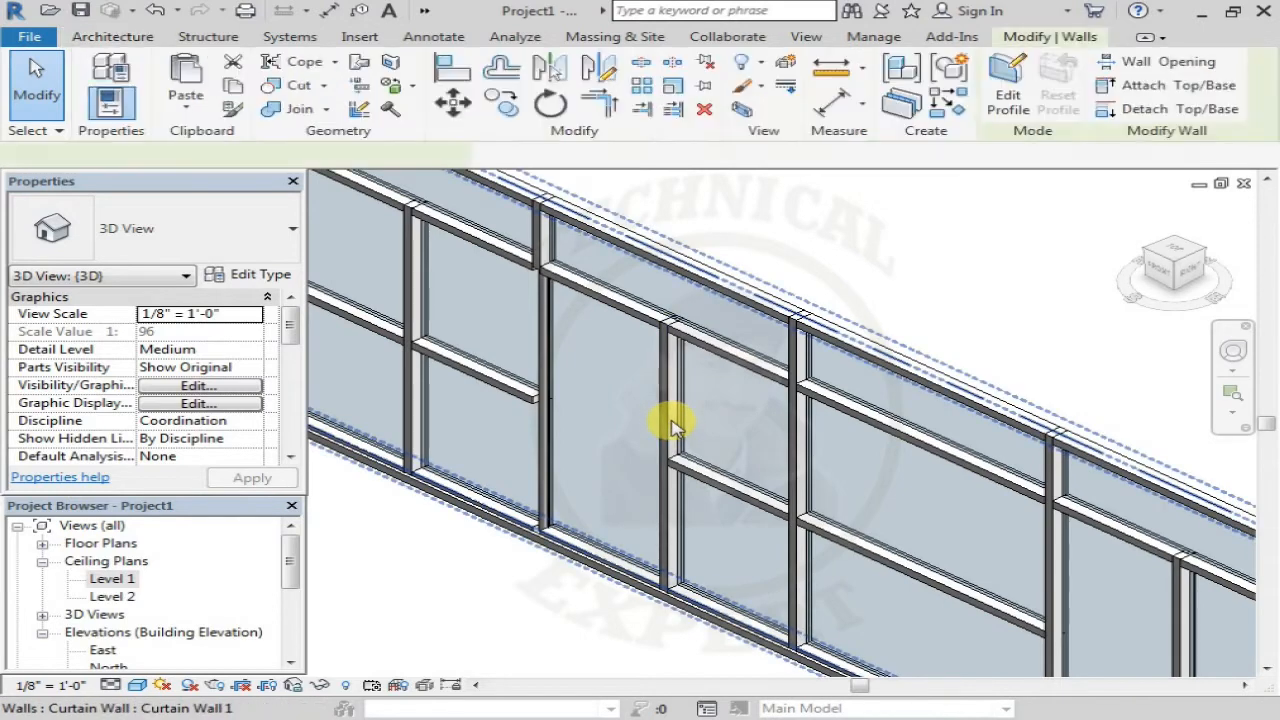
{"action": "key", "text": "Escape"}
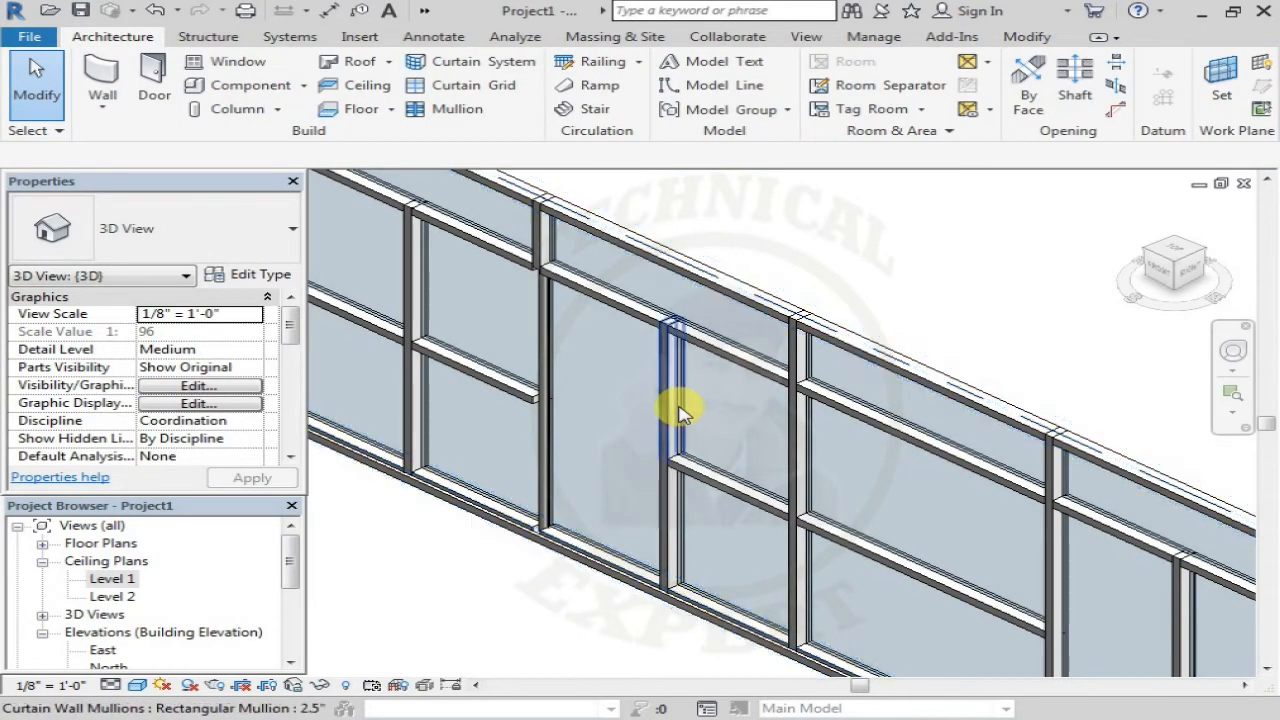
{"action": "left_click", "coordinate": [677, 406]}
{"action": "left_click", "coordinate": [217, 250]}
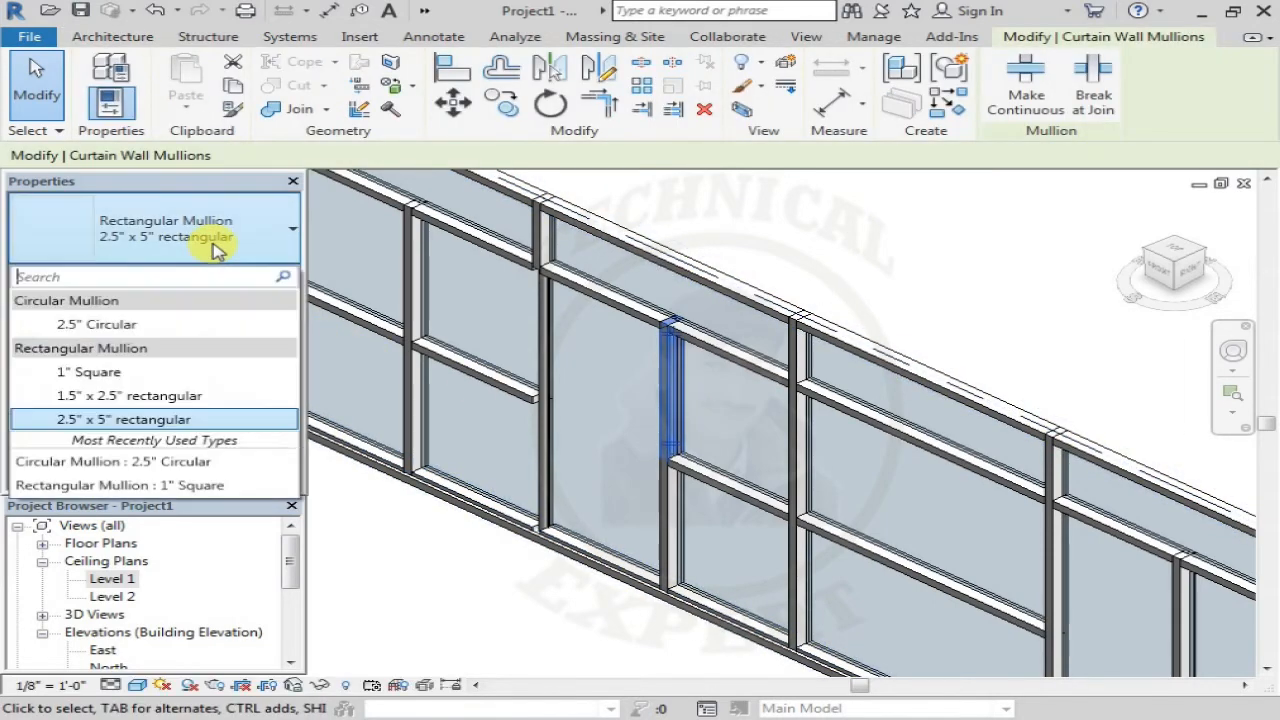
{"action": "left_click", "coordinate": [160, 372]}
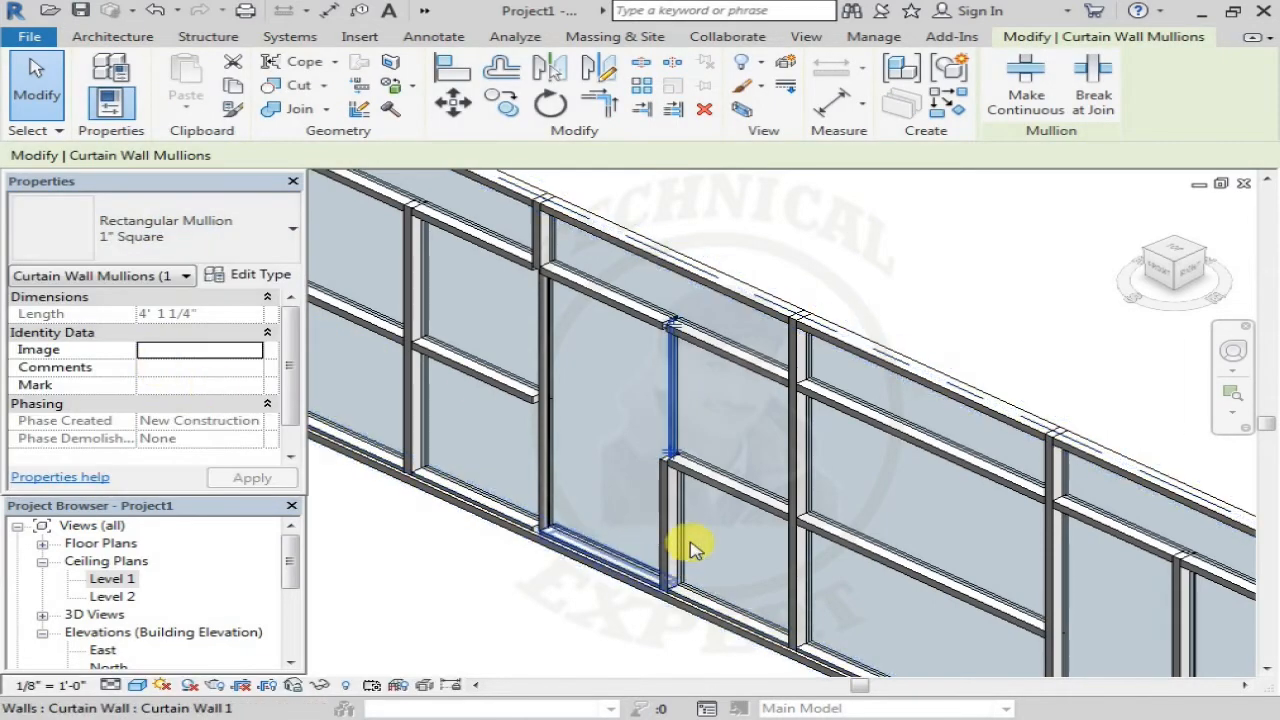
Change the bottom-row vertical mullion at the centre of the third bay to the 1" Square type as well.
{"action": "left_click", "coordinate": [676, 514]}
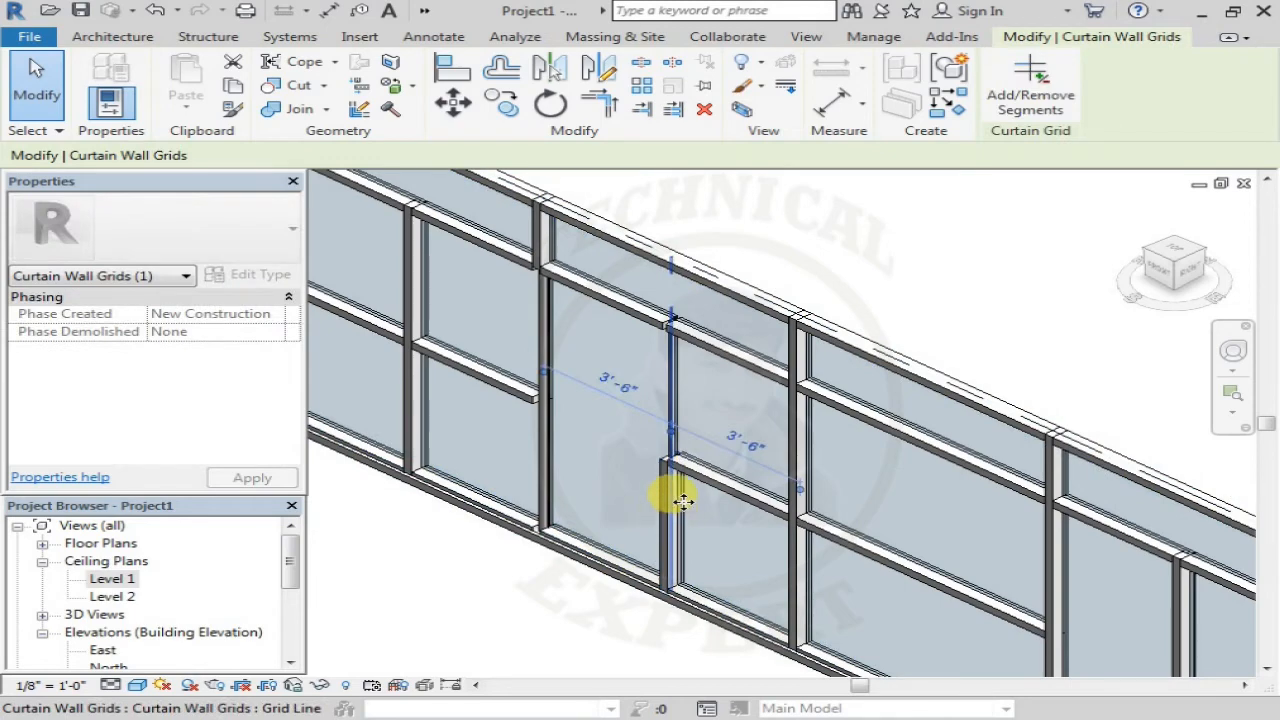
{"action": "key", "text": "Escape"}
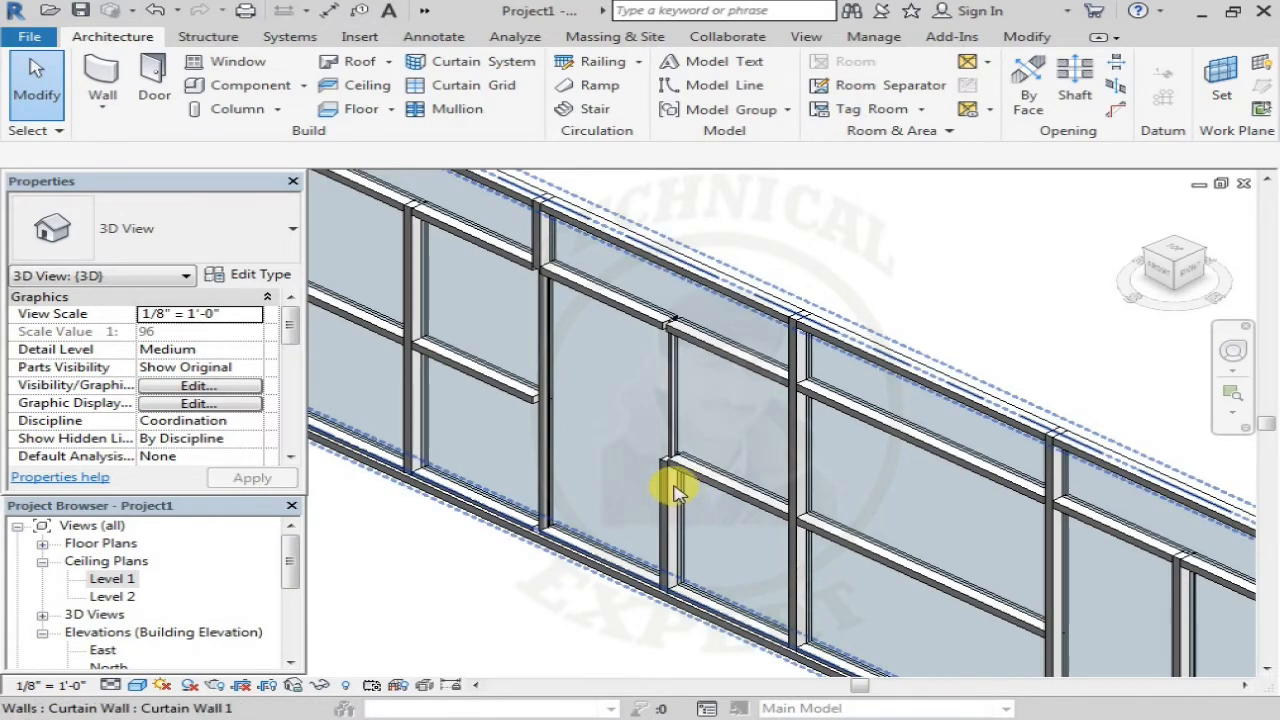
{"action": "left_click", "coordinate": [676, 488]}
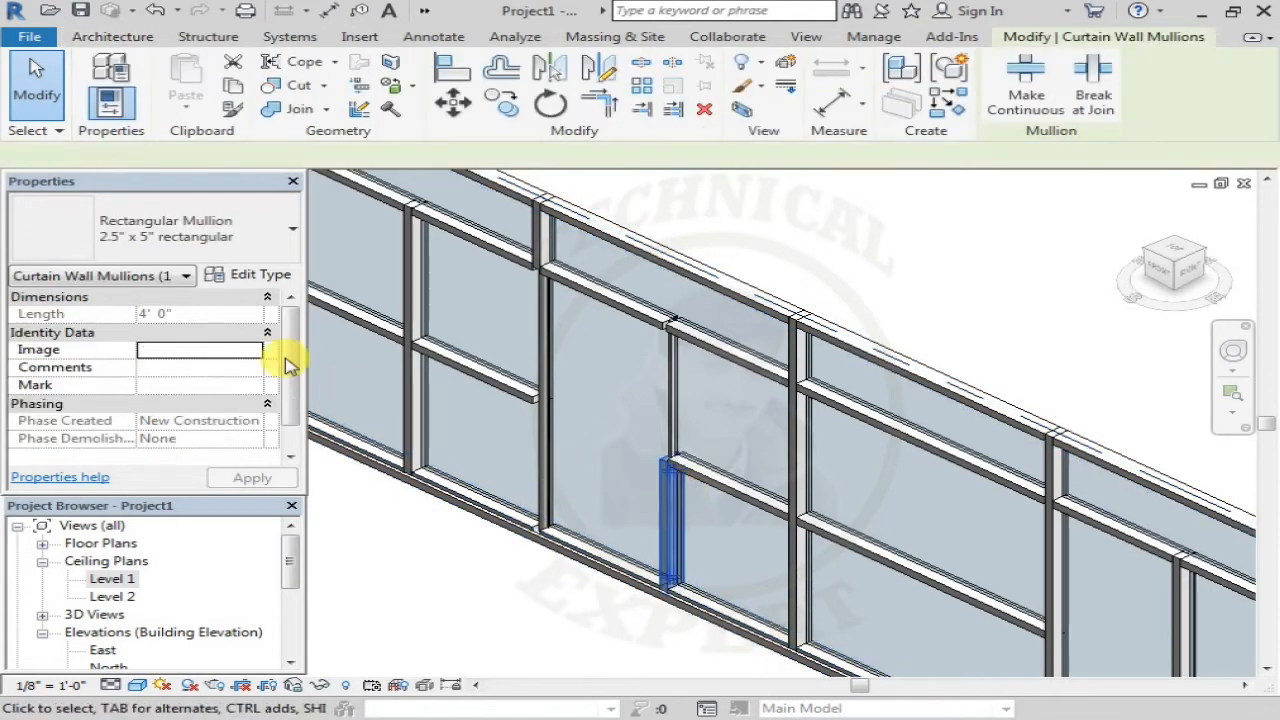
{"action": "left_click", "coordinate": [122, 250]}
{"action": "left_click", "coordinate": [147, 387]}
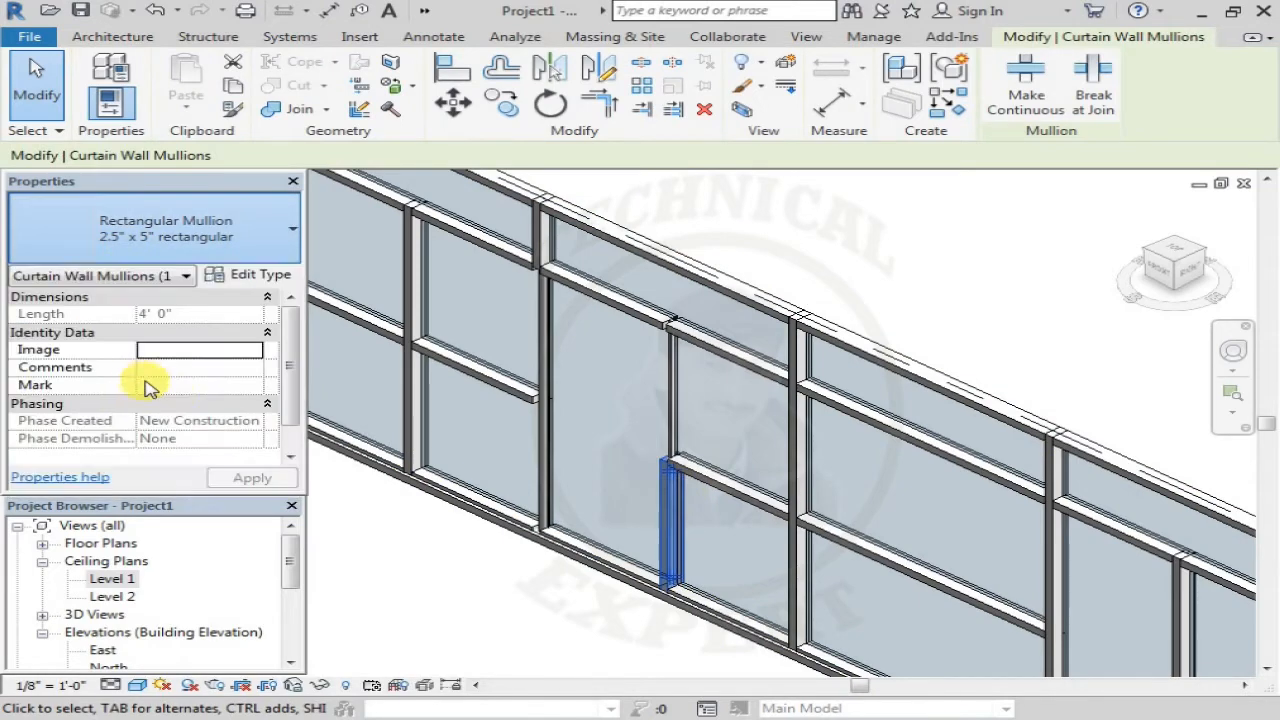
{"action": "key", "text": "Escape"}
Examine the changed mullions and their joints around the third bay, and the curtain wall as a whole.
{"action": "scroll", "coordinate": [663, 371], "scroll_direction": "up", "scroll_amount": 6}
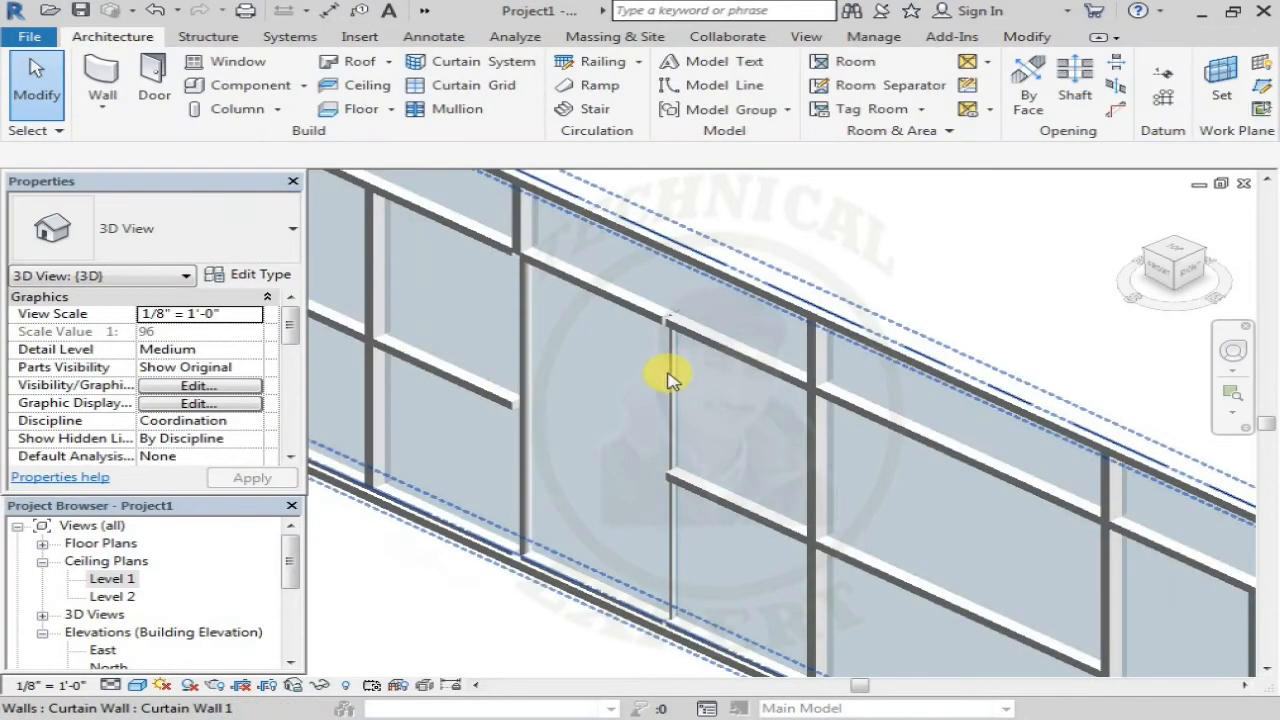
{"action": "scroll", "coordinate": [640, 480], "scroll_direction": "down", "scroll_amount": 8}
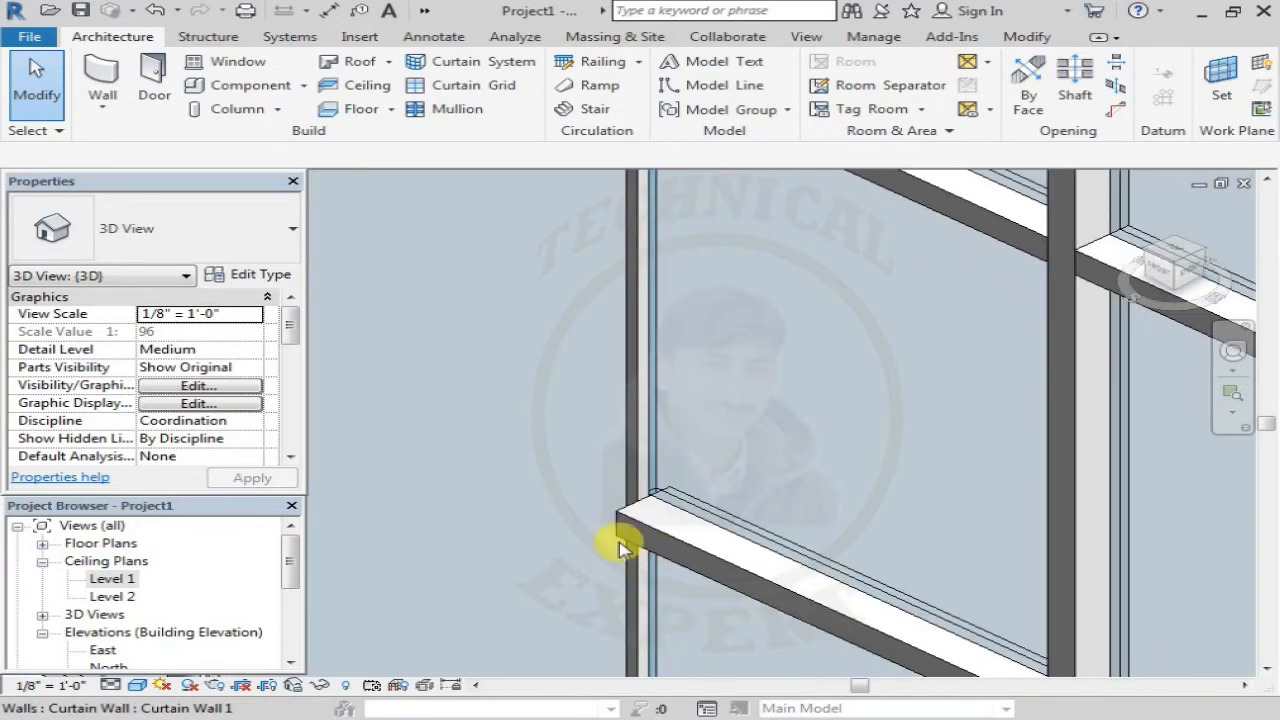
{"action": "scroll", "coordinate": [556, 492], "scroll_direction": "down", "scroll_amount": 2}
{"action": "middle_click_drag", "start_coordinate": [471, 415], "coordinate": [581, 502]}
{"action": "scroll", "coordinate": [480, 380], "scroll_direction": "up", "scroll_amount": 2}
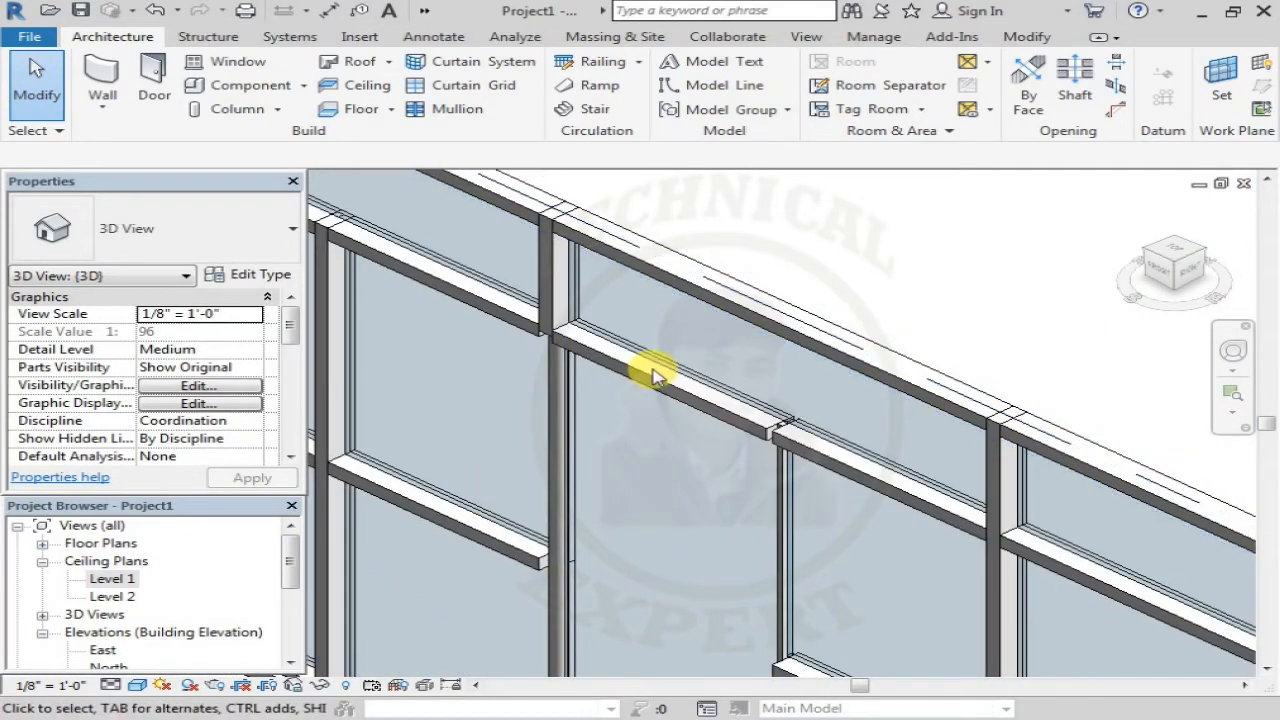
{"action": "scroll", "coordinate": [655, 375], "scroll_direction": "down", "scroll_amount": 6}
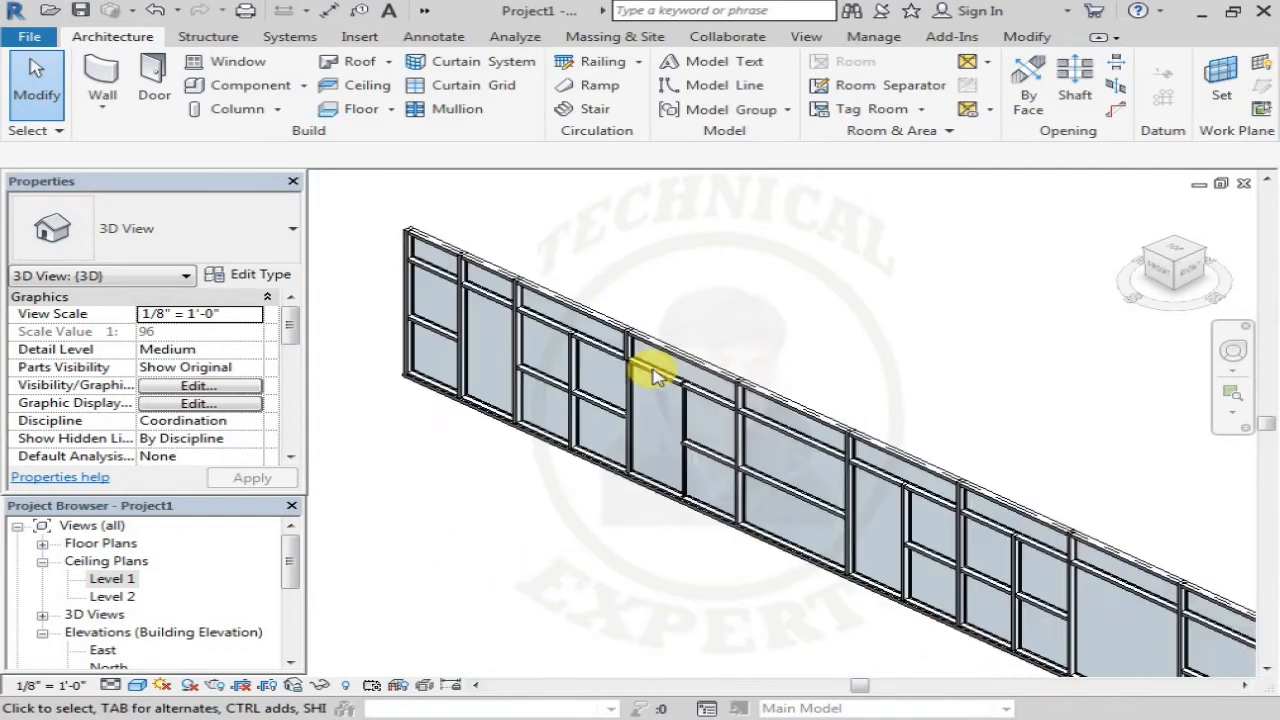
{"action": "scroll", "coordinate": [655, 375], "scroll_direction": "down", "scroll_amount": 4}
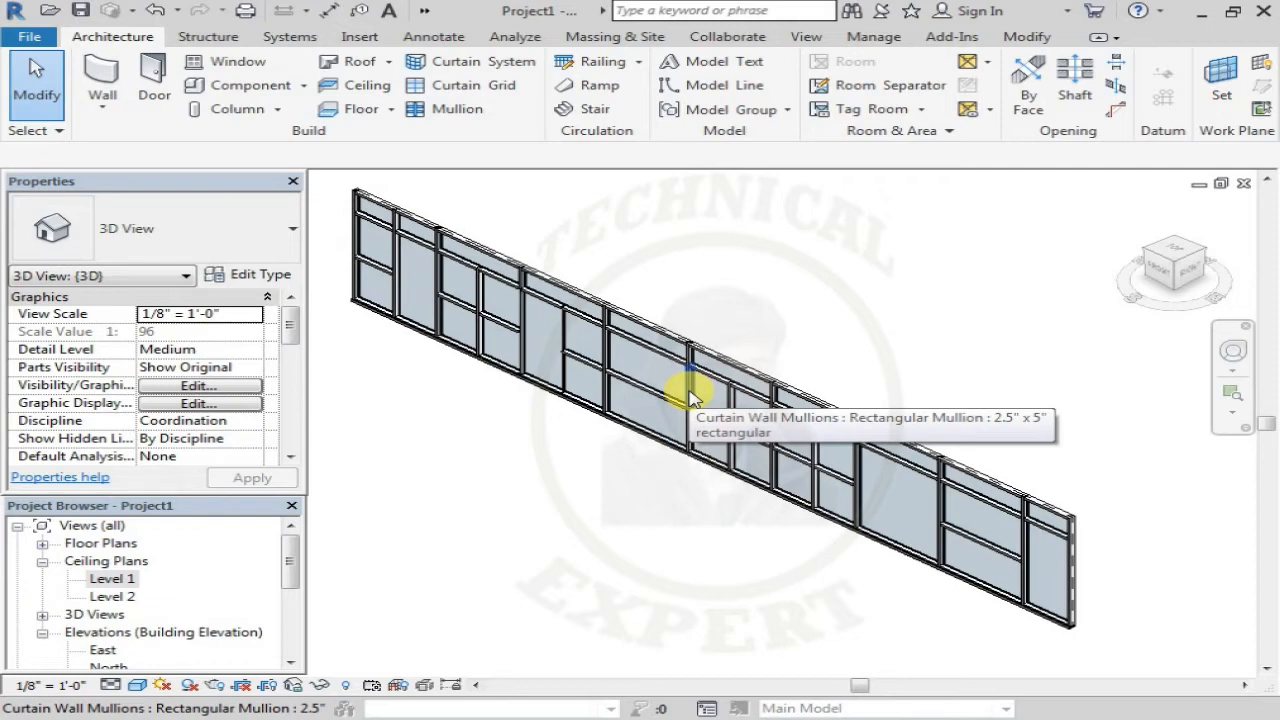
Select all instances of the 2.5" x 5" rectangular mullion and change them to the 2.5" Circular type.
{"action": "left_click", "coordinate": [690, 398]}
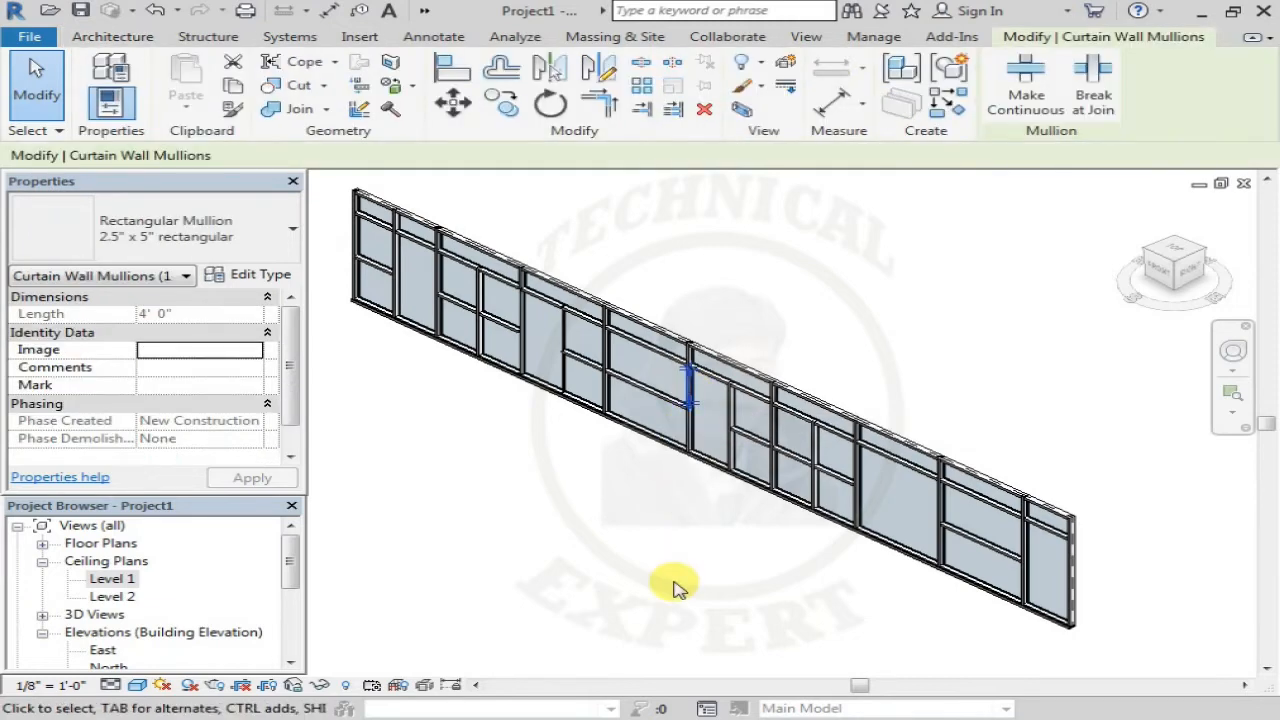
{"action": "key", "text": "s"}
{"action": "key", "text": "a"}
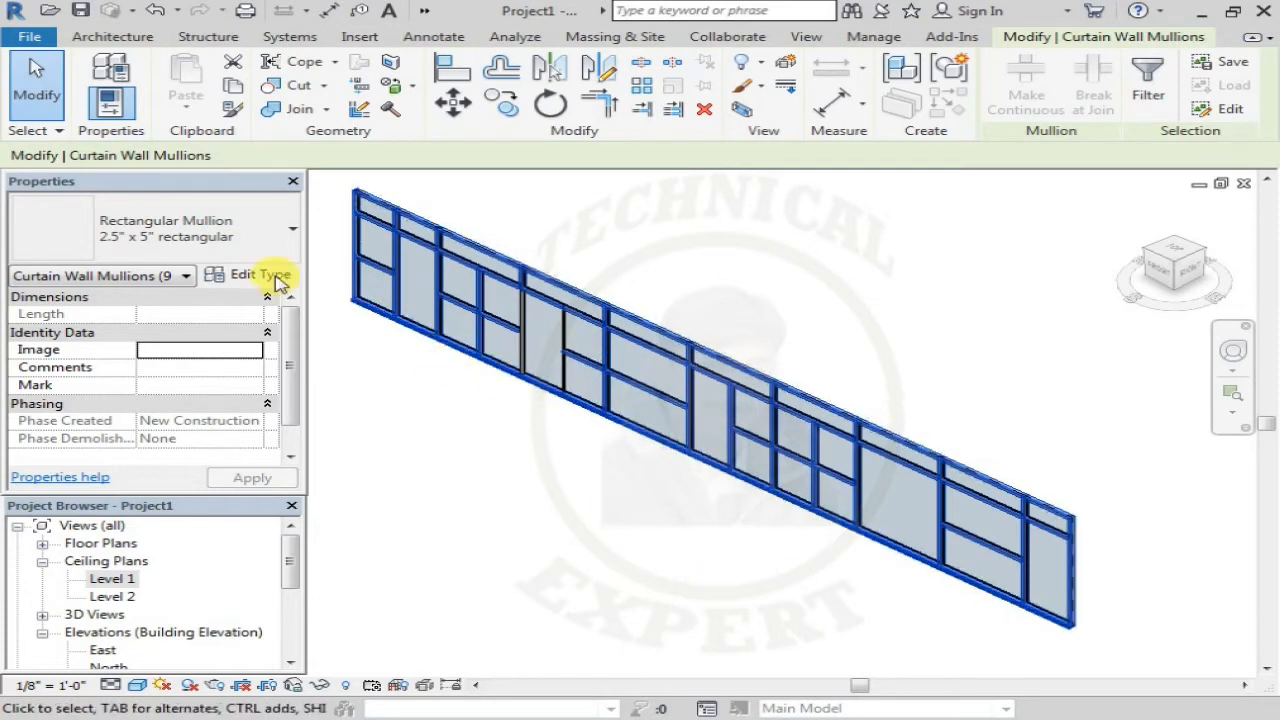
{"action": "left_click", "coordinate": [237, 248]}
{"action": "left_click", "coordinate": [200, 325]}
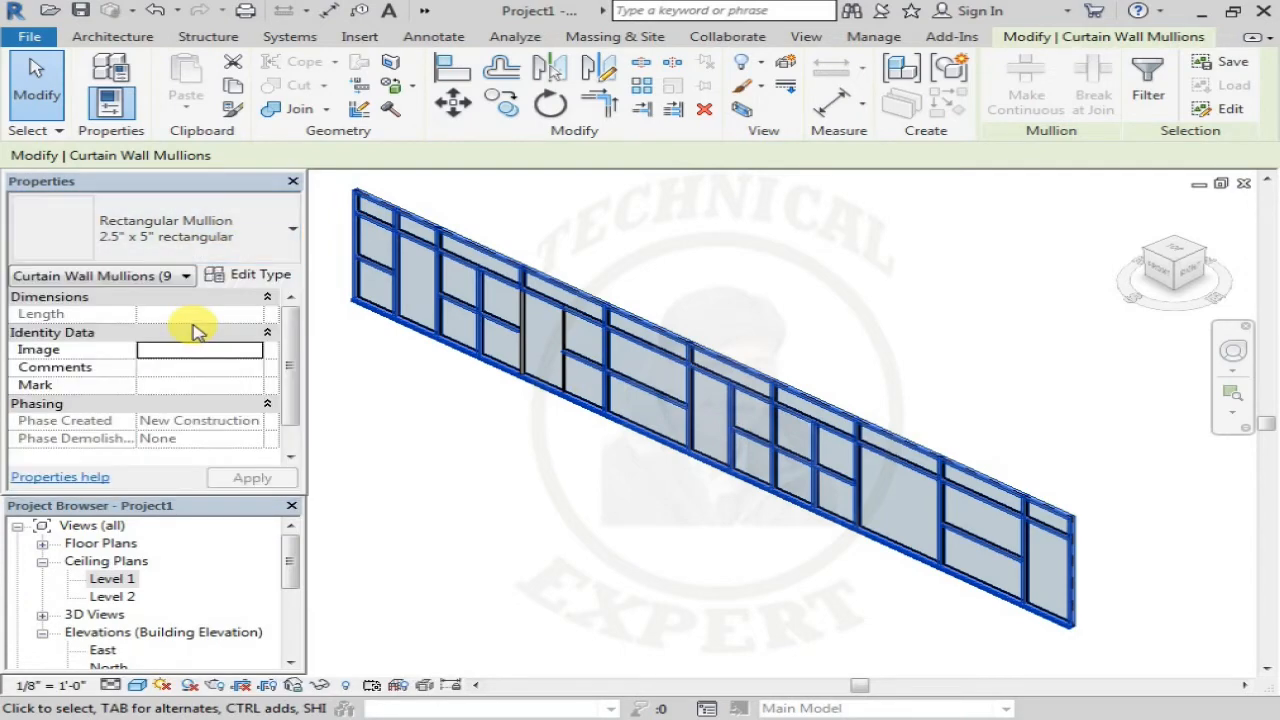
{"action": "key", "text": "Escape"}
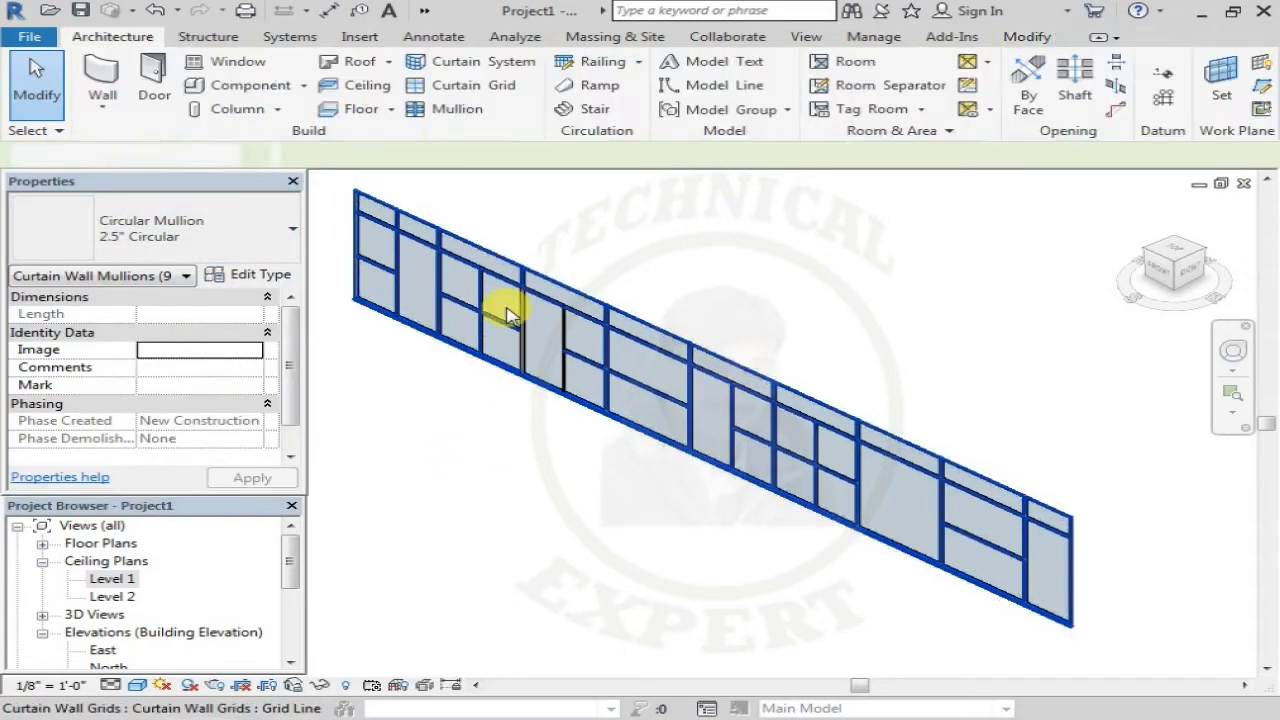
Make the third bay's top-edge mullion continuous where it meets the vertical mullion between the second and third bays.
{"action": "scroll", "coordinate": [520, 290], "scroll_direction": "up", "scroll_amount": 5}
{"action": "scroll", "coordinate": [540, 290], "scroll_direction": "up", "scroll_amount": 4}
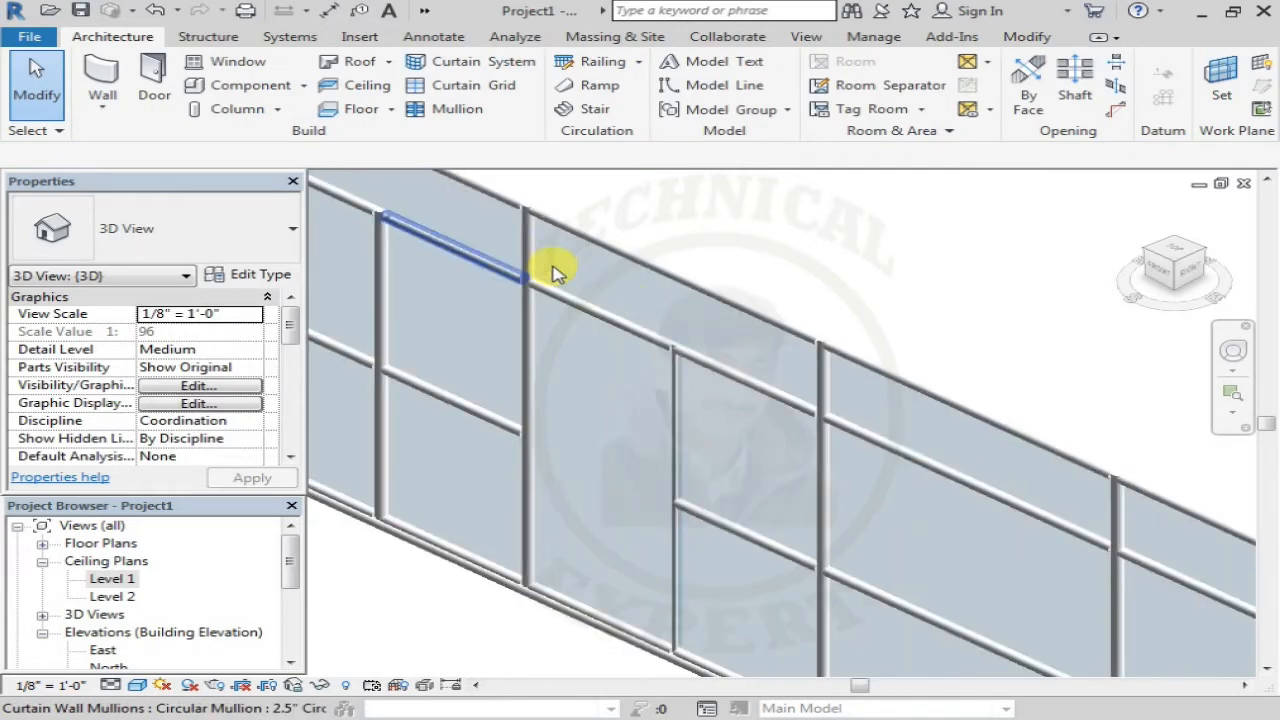
{"action": "middle_click_drag", "start_coordinate": [580, 277], "coordinate": [632, 388]}
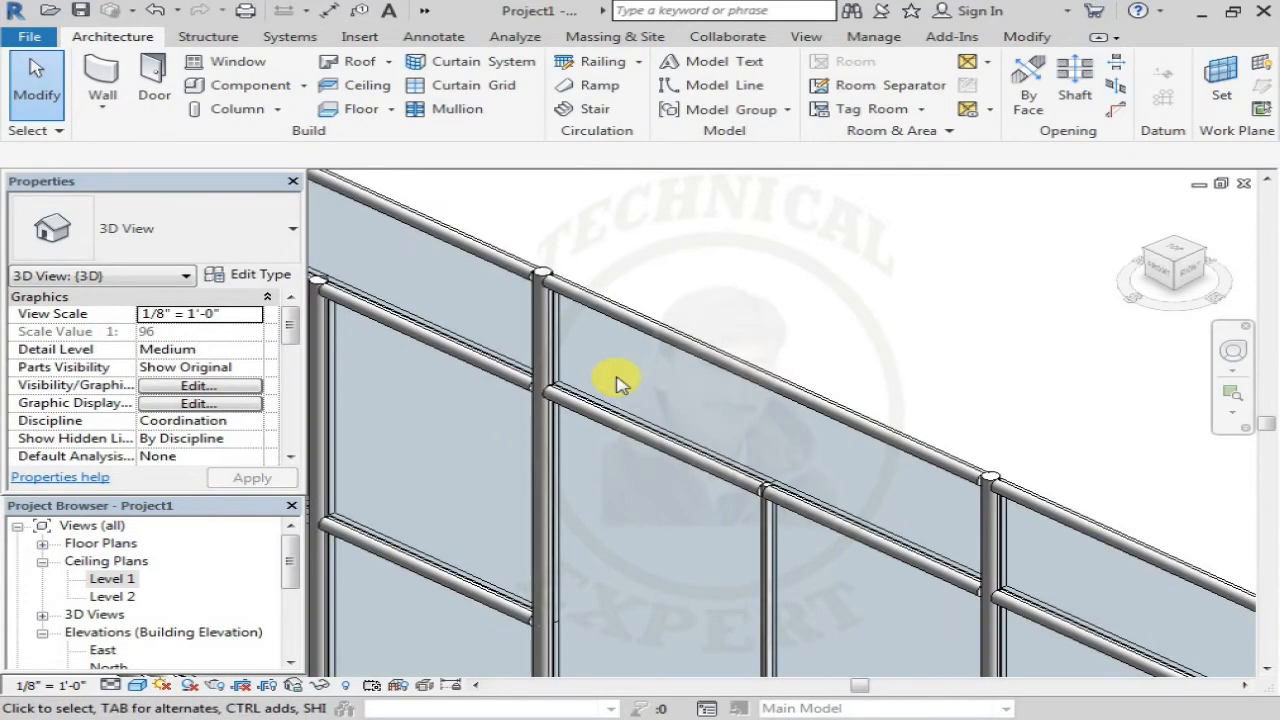
{"action": "middle_click_drag", "start_coordinate": [566, 411], "coordinate": [562, 531]}
{"action": "scroll", "coordinate": [505, 385], "scroll_direction": "up", "scroll_amount": 4}
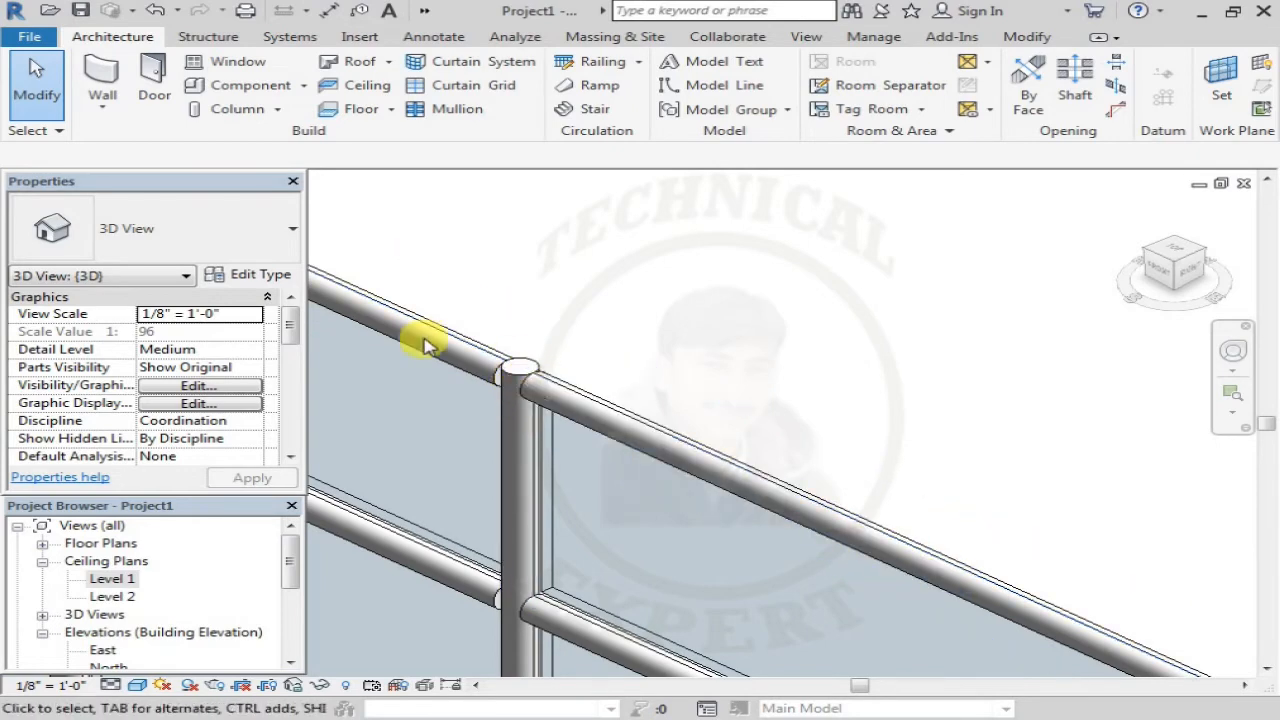
{"action": "left_click", "coordinate": [555, 395]}
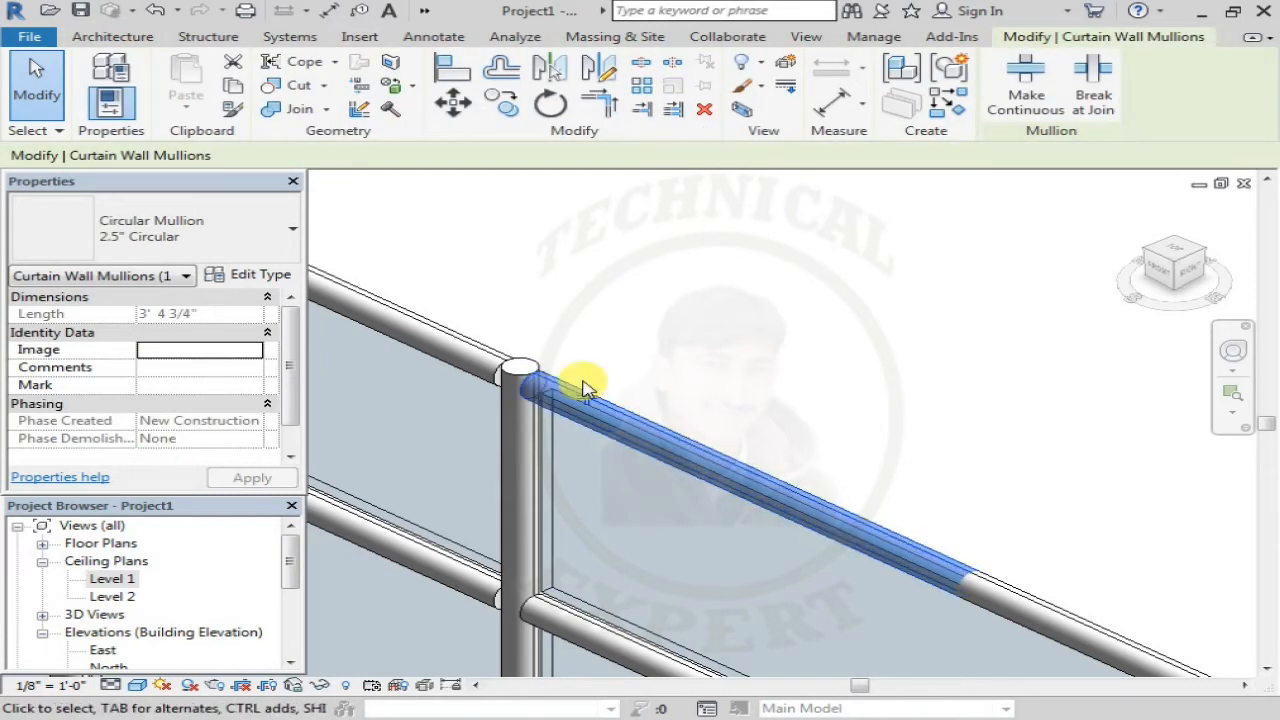
{"action": "left_click", "coordinate": [1040, 108]}
{"action": "left_click", "coordinate": [889, 238]}
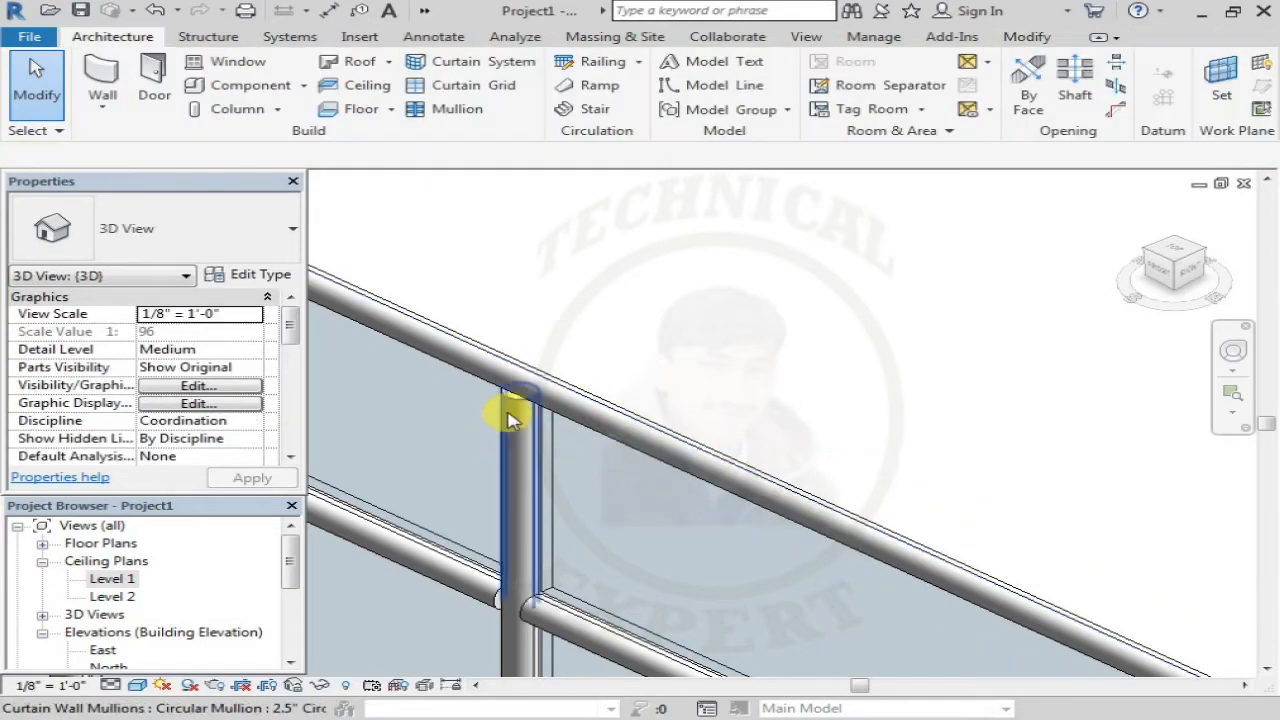
Break the top-row vertical mullion between the third and fourth bays at its joins so the horizontal mullions run through.
{"action": "scroll", "coordinate": [500, 349], "scroll_direction": "down", "scroll_amount": 4}
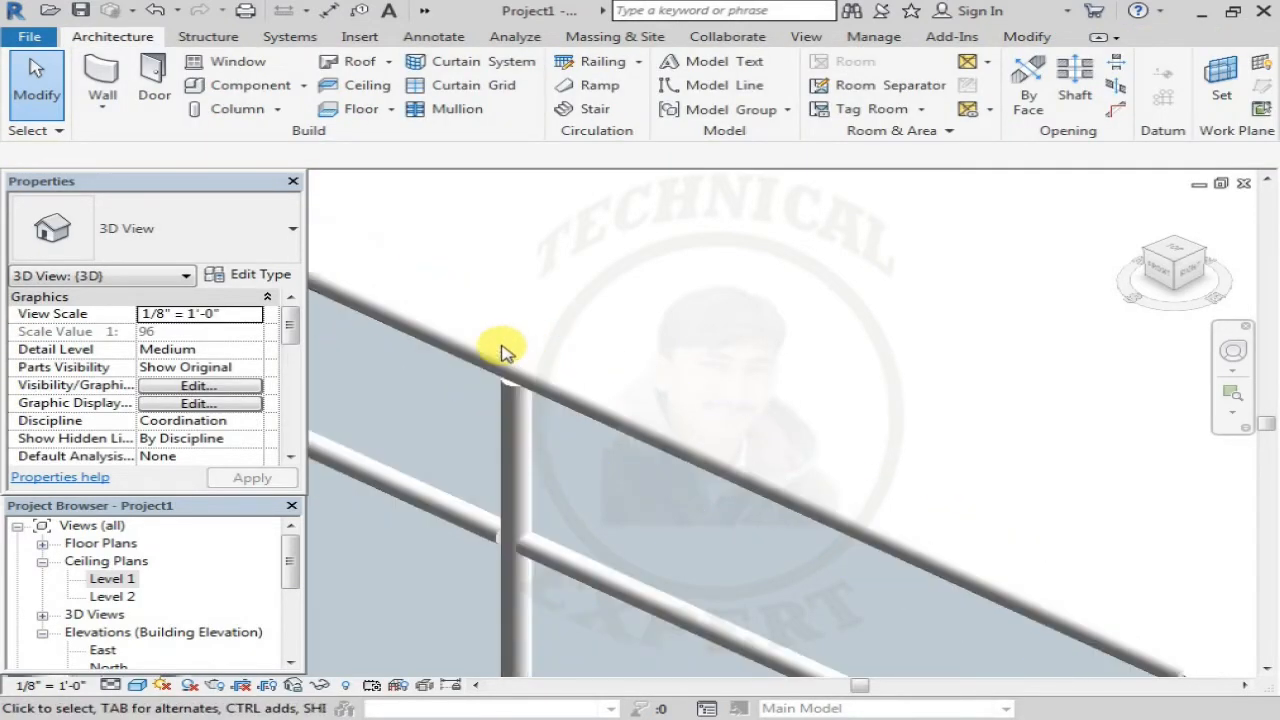
{"action": "scroll", "coordinate": [735, 373], "scroll_direction": "down", "scroll_amount": 2}
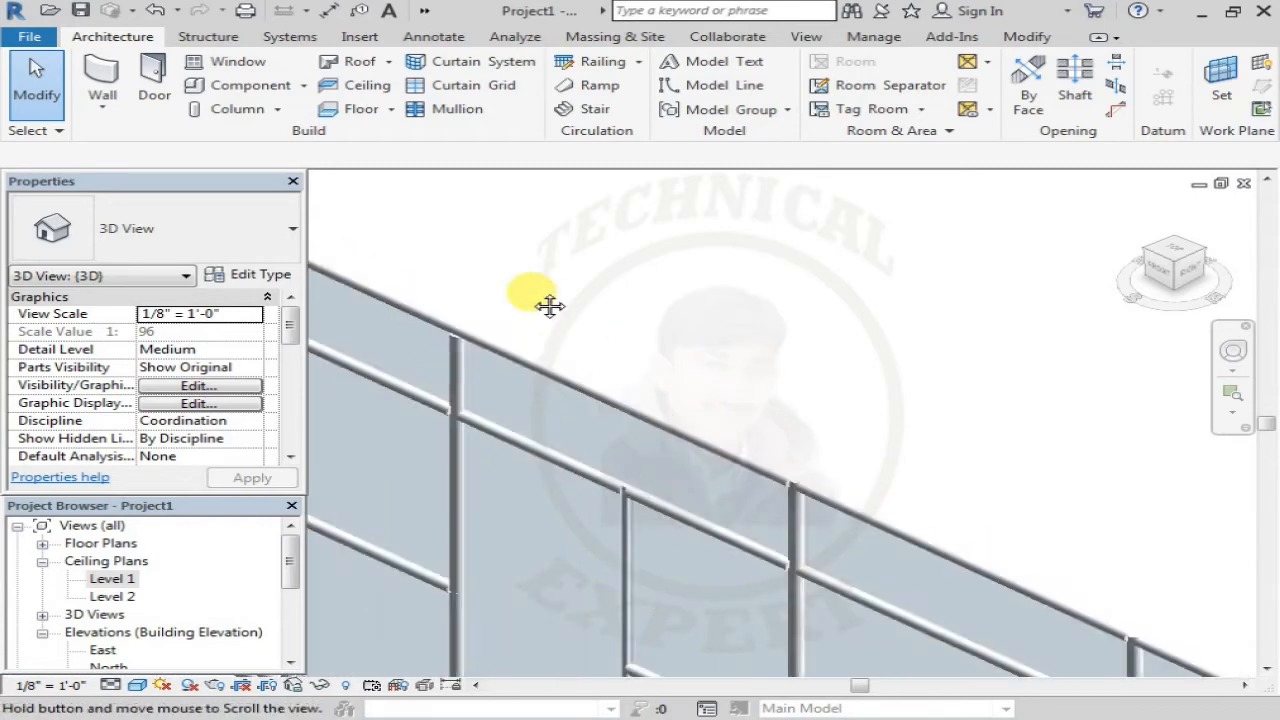
{"action": "scroll", "coordinate": [650, 460], "scroll_direction": "up", "scroll_amount": 3}
{"action": "middle_click_drag", "start_coordinate": [640, 448], "coordinate": [671, 423]}
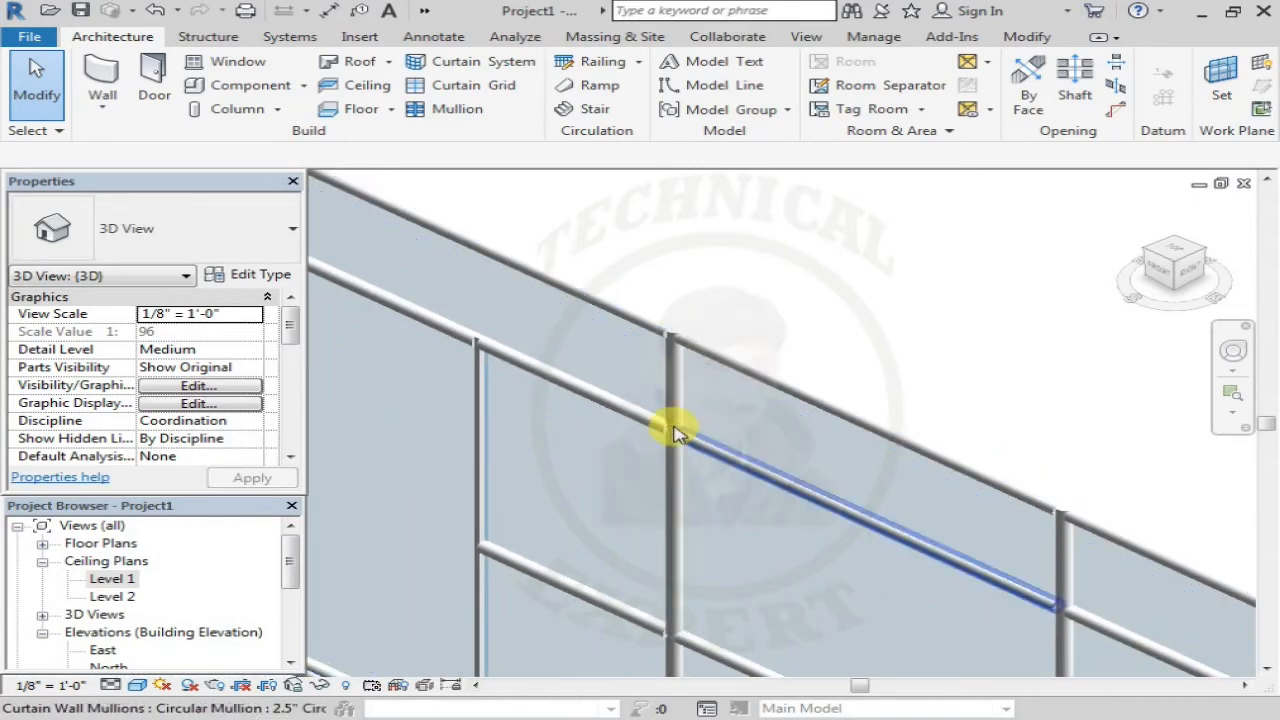
{"action": "scroll", "coordinate": [671, 423], "scroll_direction": "up", "scroll_amount": 2}
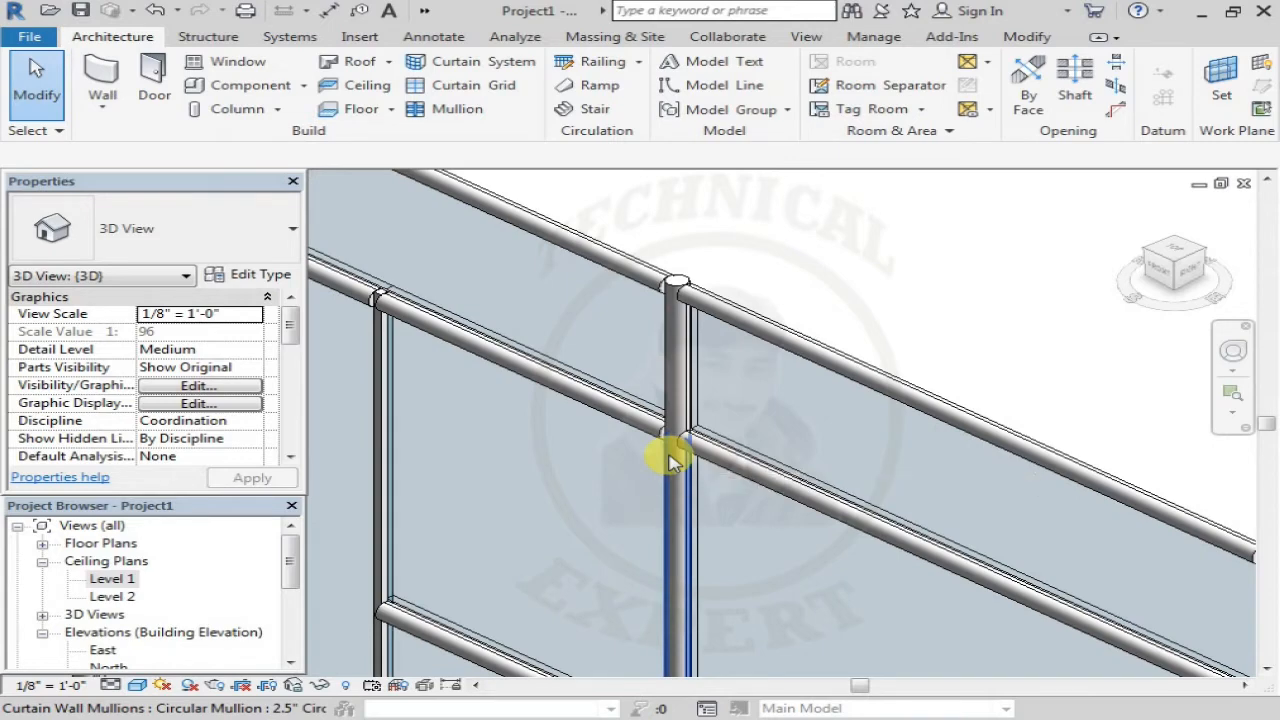
{"action": "scroll", "coordinate": [671, 461], "scroll_direction": "up", "scroll_amount": 2}
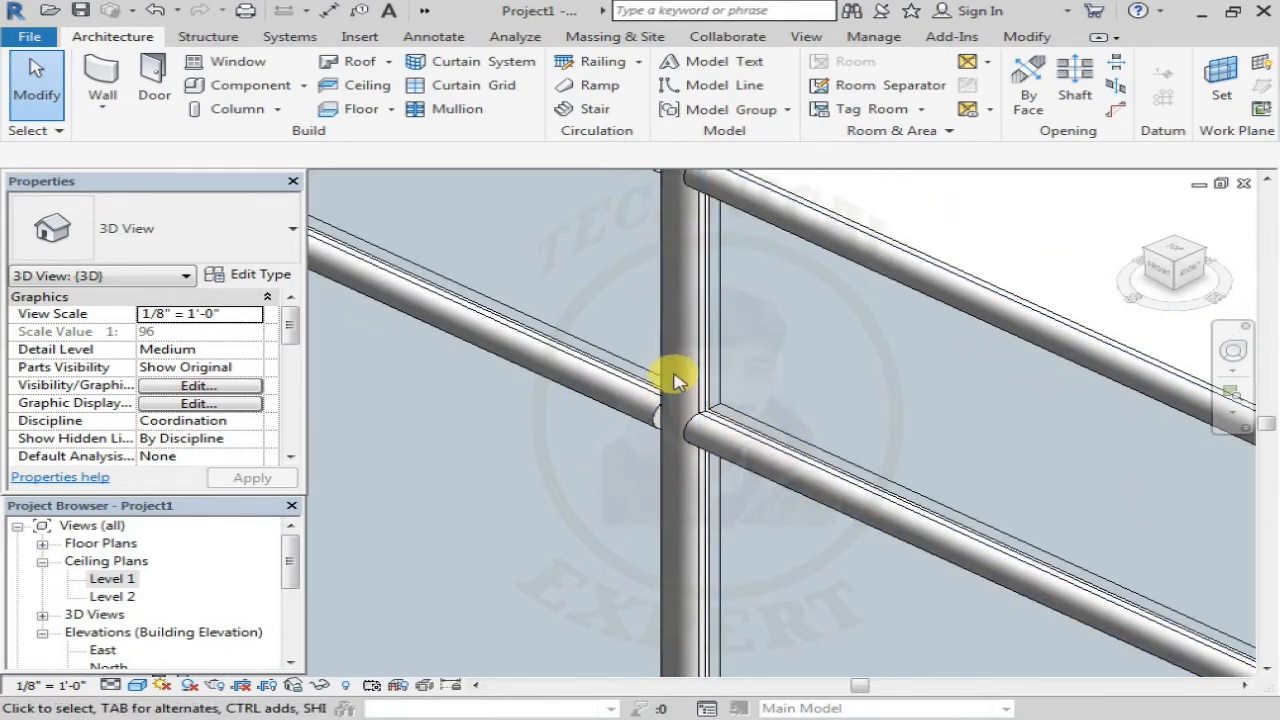
{"action": "left_click", "coordinate": [688, 388]}
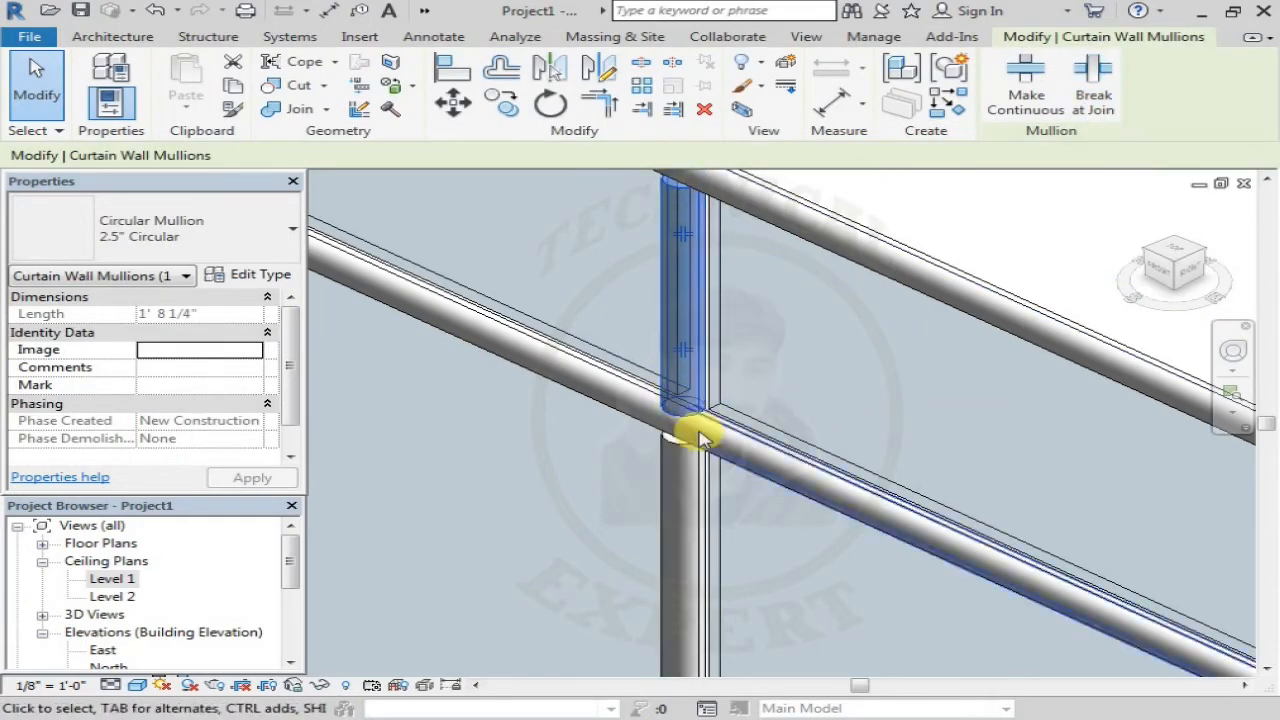
{"action": "key", "text": "Escape"}
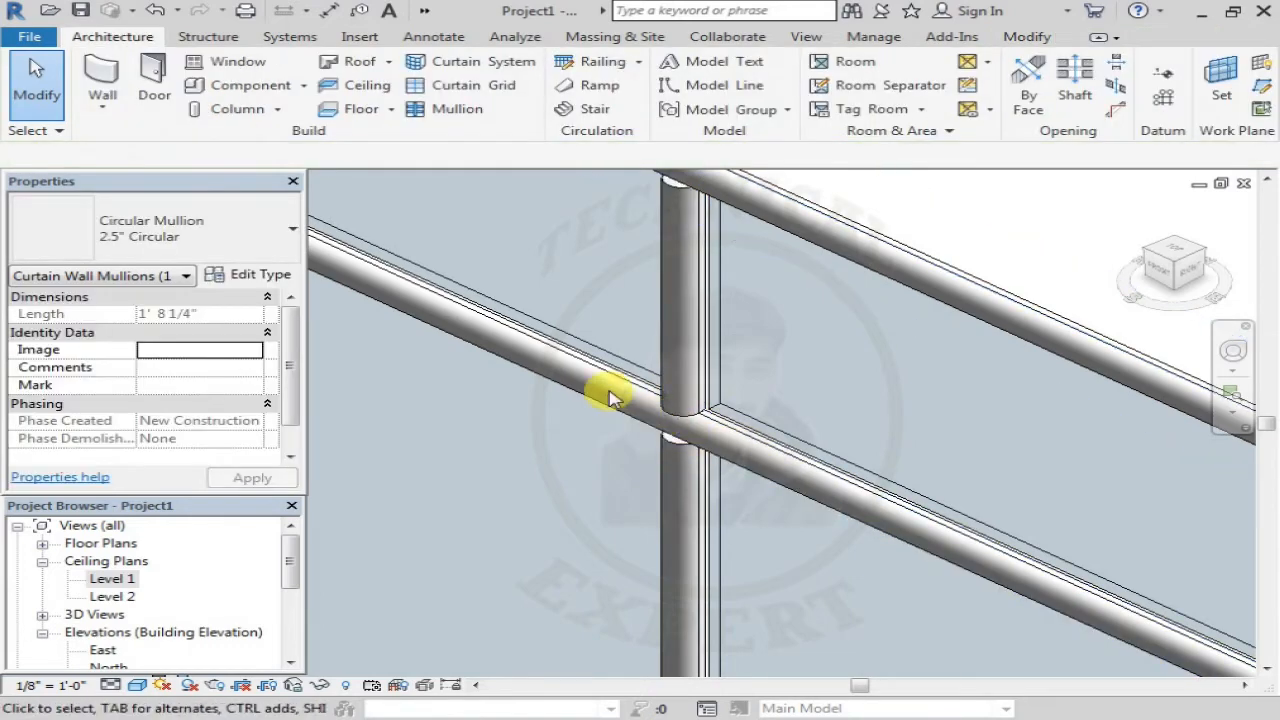
Make the third bay's upper horizontal mullion continuous where it meets the 1" Square vertical mullion at the bay's centre.
{"action": "scroll", "coordinate": [757, 459], "scroll_direction": "down", "scroll_amount": 3}
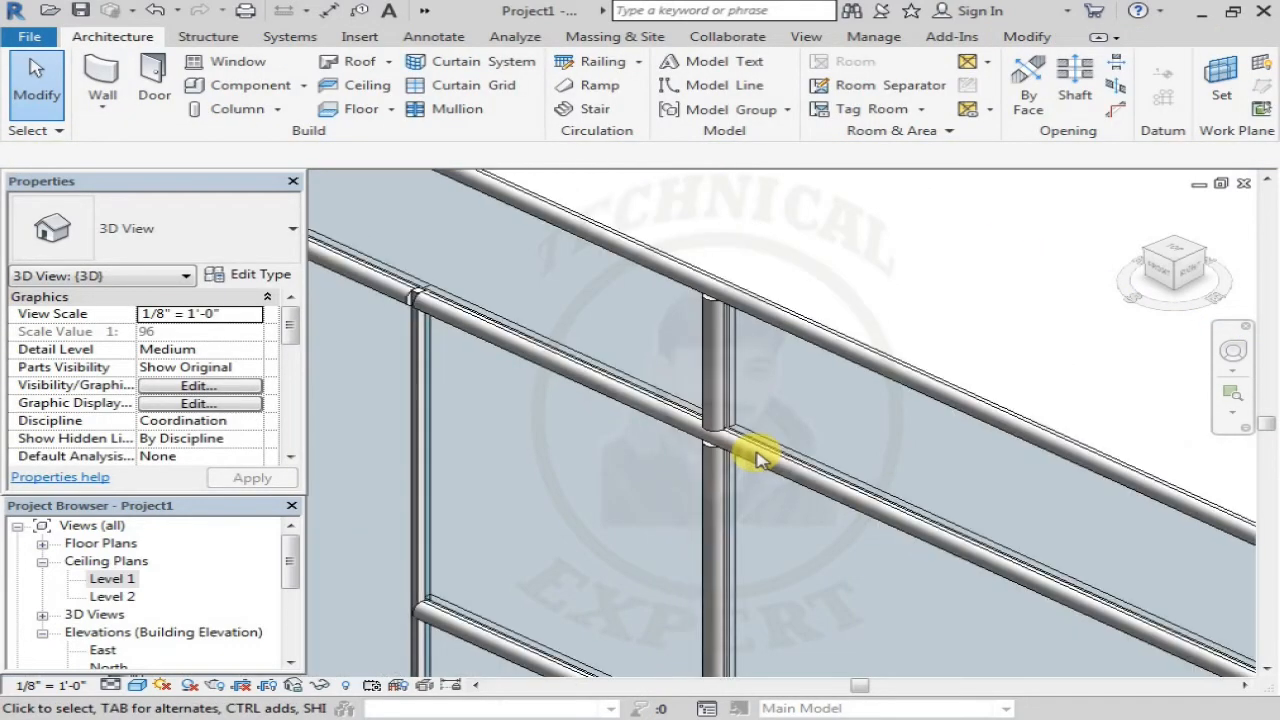
{"action": "scroll", "coordinate": [430, 310], "scroll_direction": "up", "scroll_amount": 4}
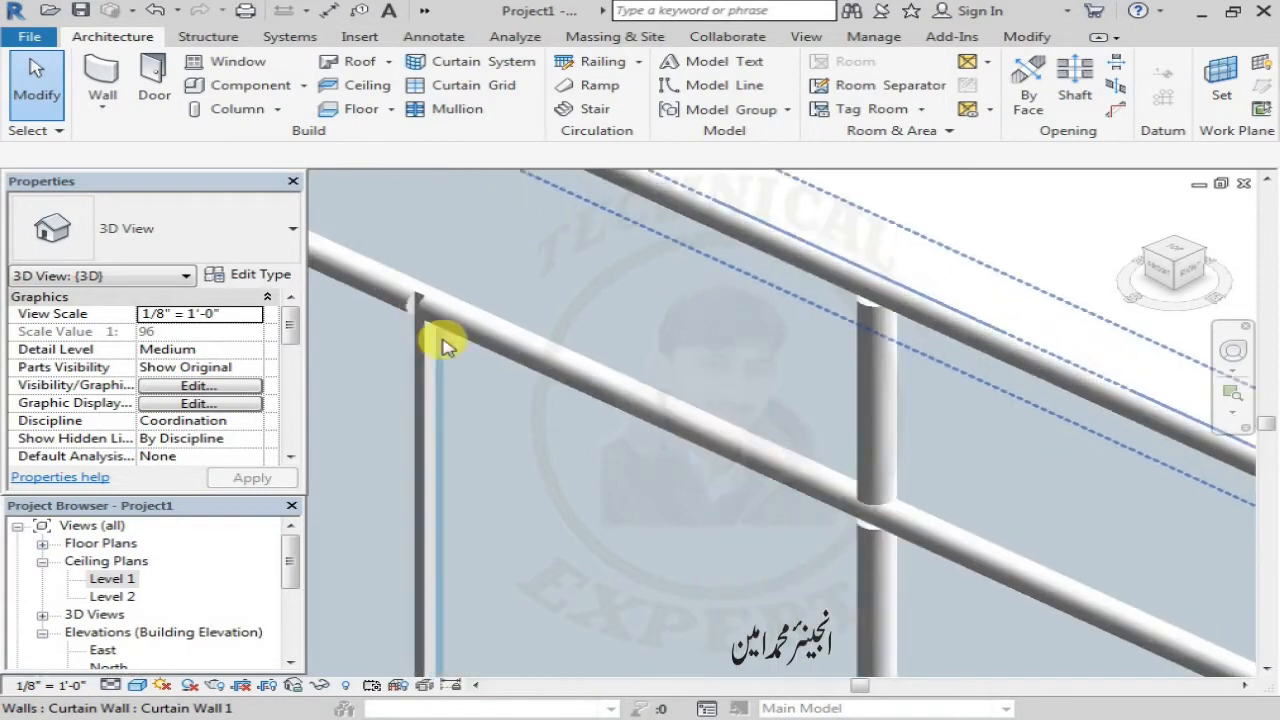
{"action": "scroll", "coordinate": [432, 310], "scroll_direction": "up", "scroll_amount": 3}
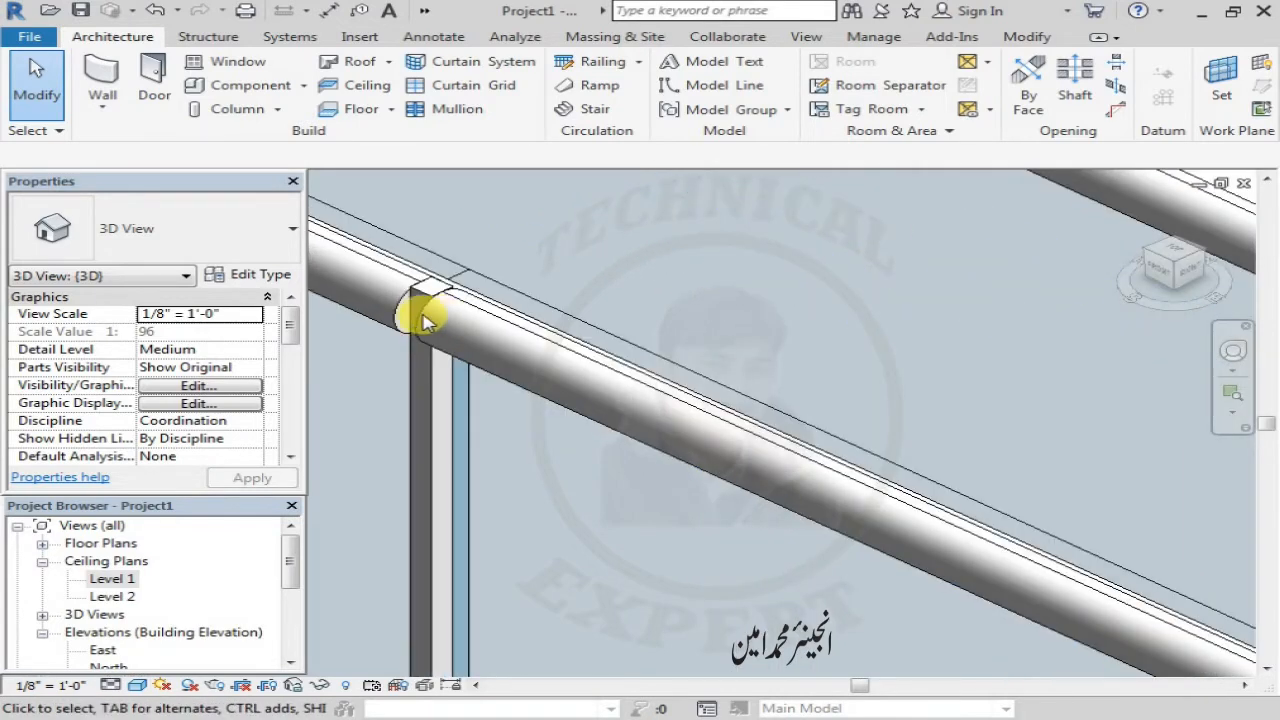
{"action": "left_click", "coordinate": [545, 360]}
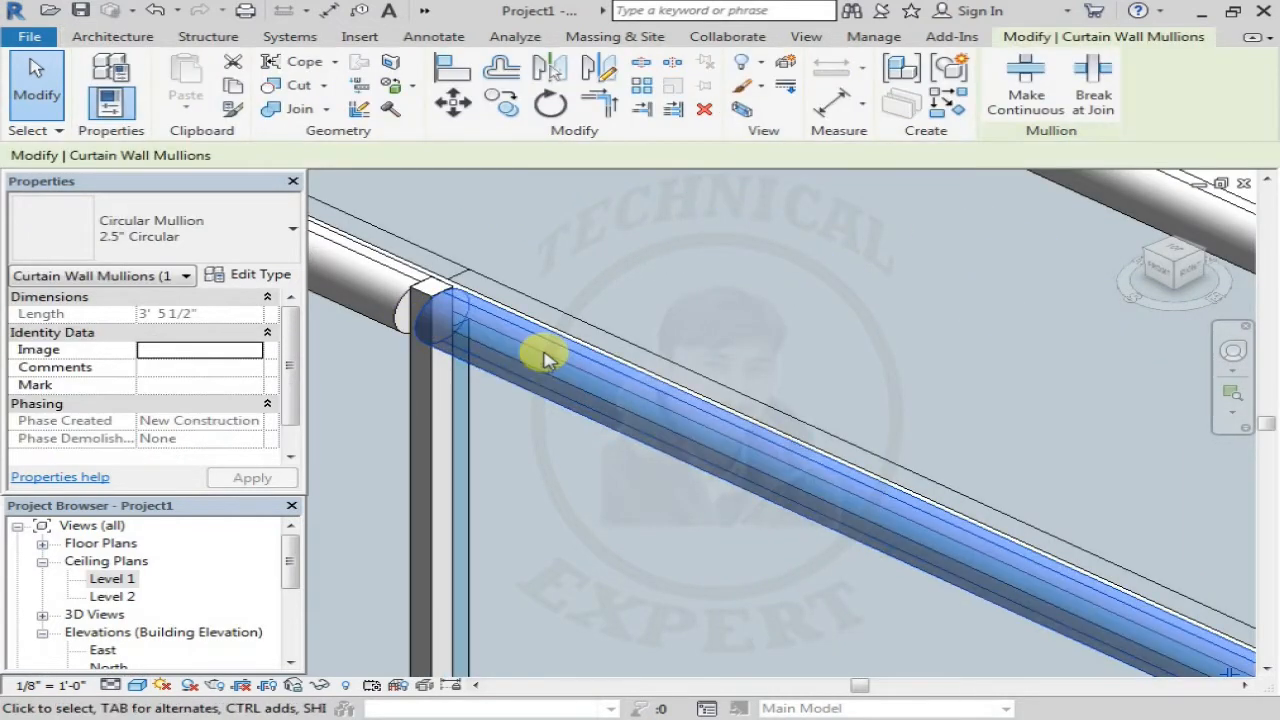
{"action": "left_click", "coordinate": [1030, 105]}
{"action": "scroll", "coordinate": [423, 320], "scroll_direction": "down", "scroll_amount": 3}
{"action": "key", "text": "Escape"}
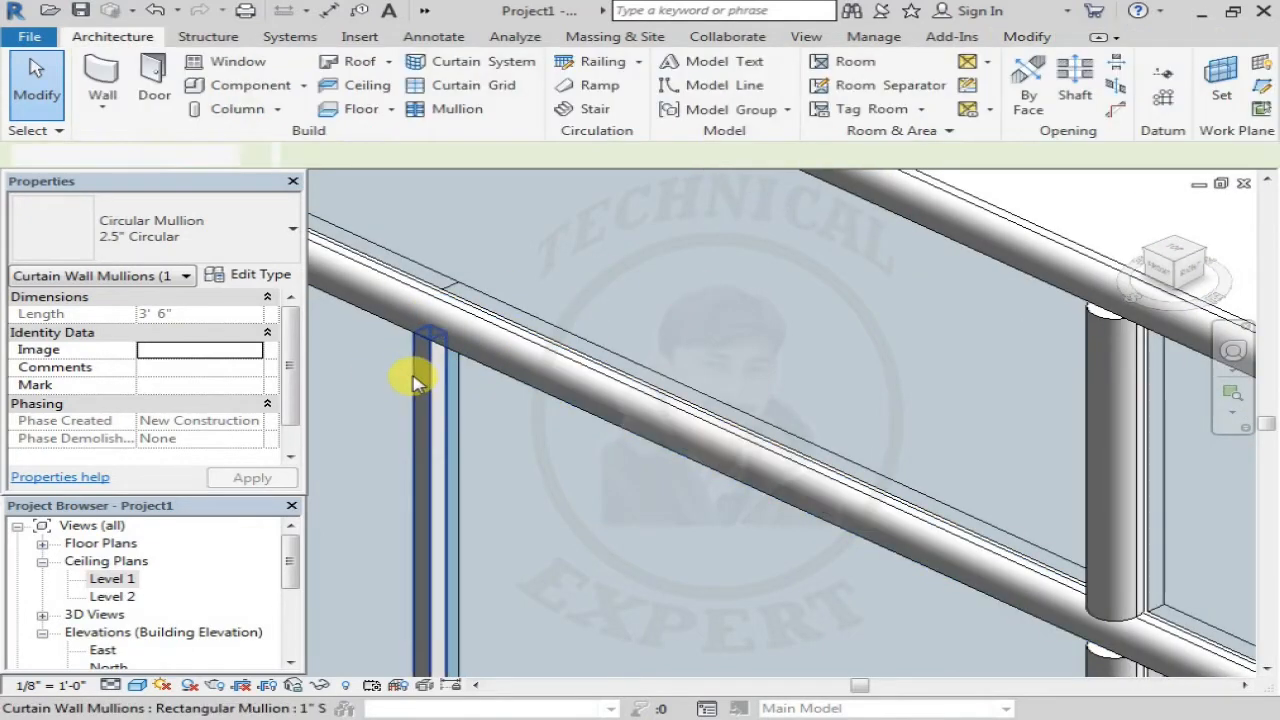
Break the third bay's bottom-row 1" Square vertical mullion at its join with the bottom-edge mullion.
{"action": "scroll", "coordinate": [450, 440], "scroll_direction": "down", "scroll_amount": 2}
{"action": "middle_click_drag", "start_coordinate": [393, 670], "coordinate": [518, 481]}
{"action": "scroll", "coordinate": [483, 563], "scroll_direction": "down", "scroll_amount": 1}
{"action": "scroll", "coordinate": [514, 563], "scroll_direction": "down", "scroll_amount": 2}
{"action": "scroll", "coordinate": [518, 481], "scroll_direction": "up", "scroll_amount": 2}
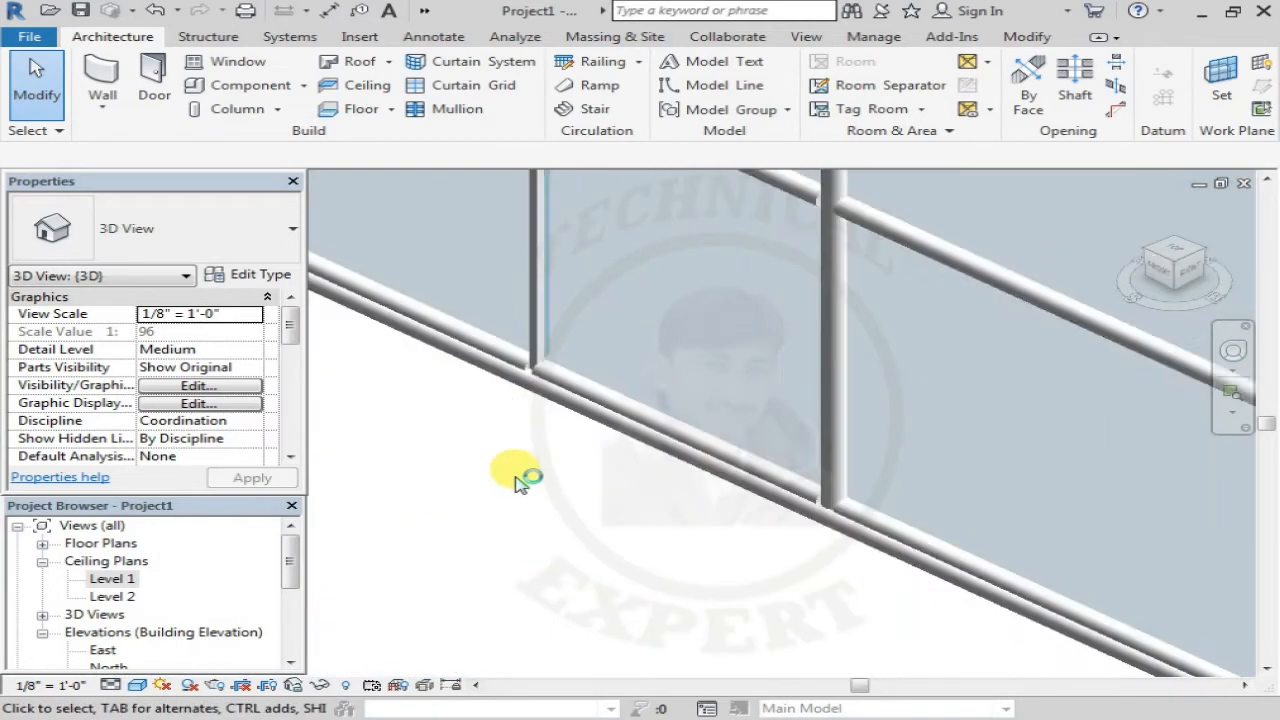
{"action": "scroll", "coordinate": [529, 329], "scroll_direction": "up", "scroll_amount": 2}
{"action": "scroll", "coordinate": [566, 286], "scroll_direction": "up", "scroll_amount": 1}
{"action": "middle_click_drag", "start_coordinate": [566, 286], "coordinate": [535, 392]}
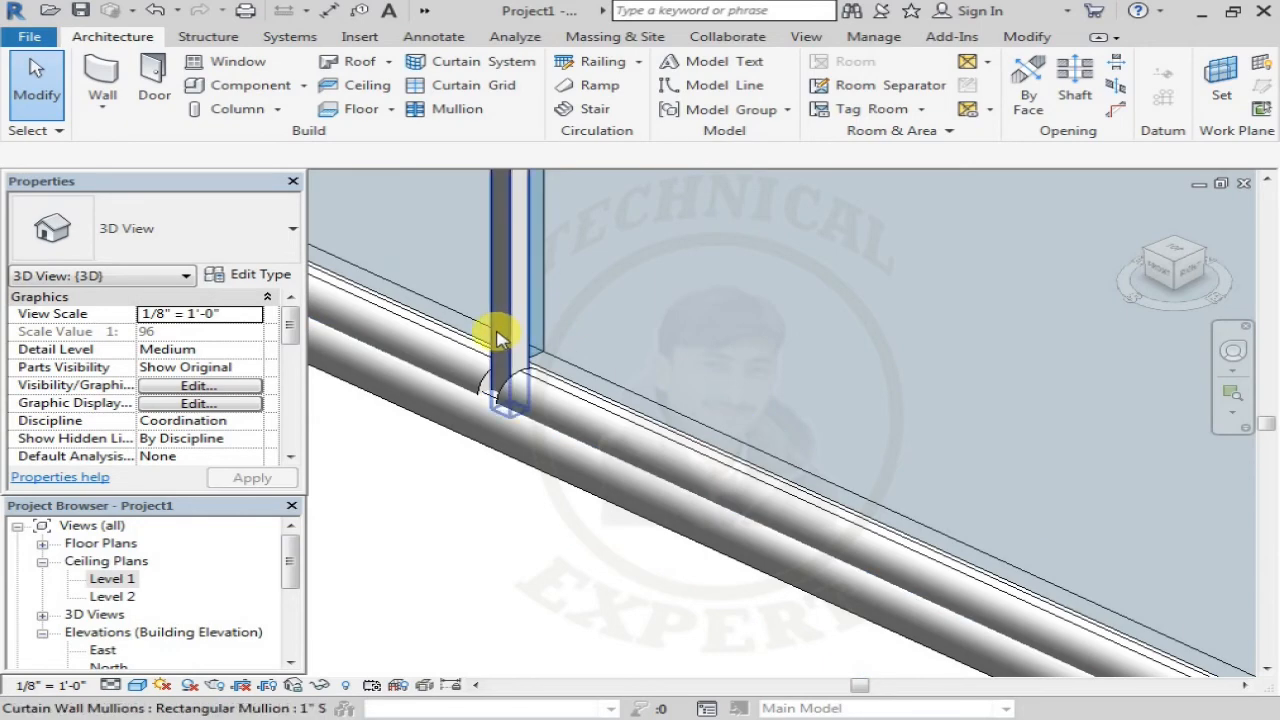
{"action": "left_click", "coordinate": [503, 345]}
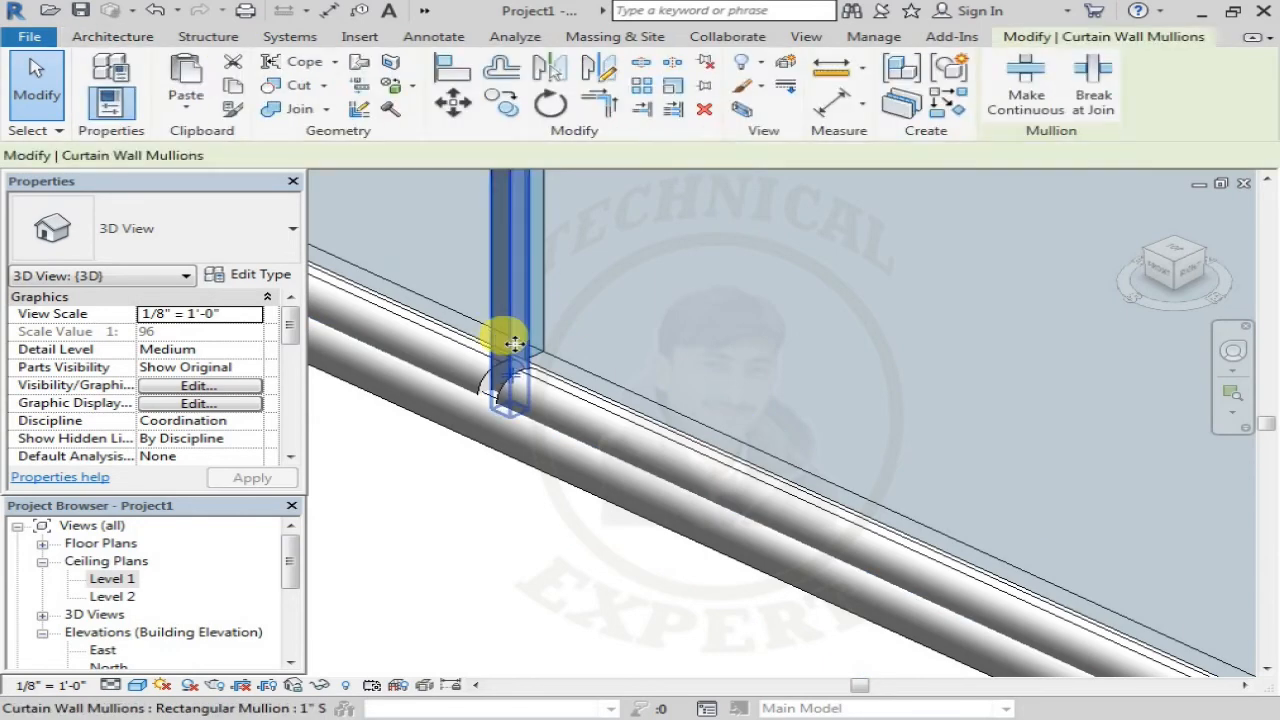
{"action": "left_click", "coordinate": [1100, 94]}
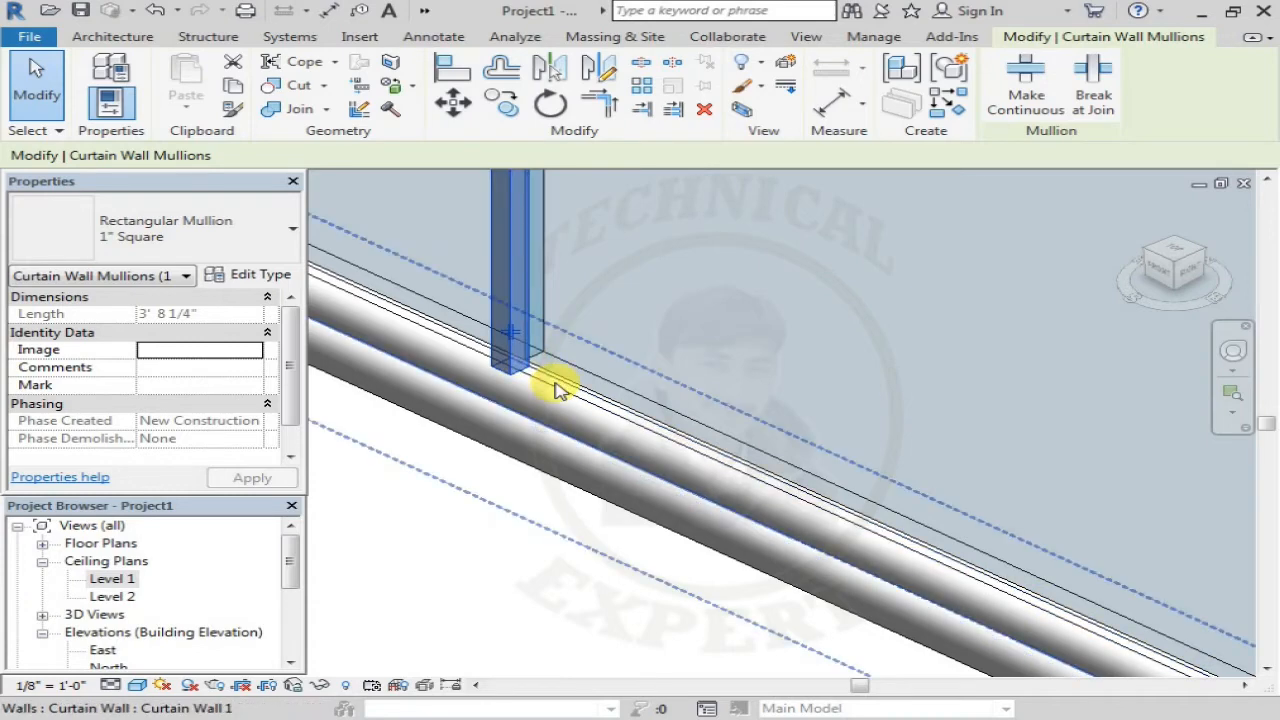
{"action": "scroll", "coordinate": [551, 380], "scroll_direction": "down", "scroll_amount": 1}
{"action": "scroll", "coordinate": [555, 385], "scroll_direction": "down", "scroll_amount": 5}
{"action": "key", "text": "Escape"}
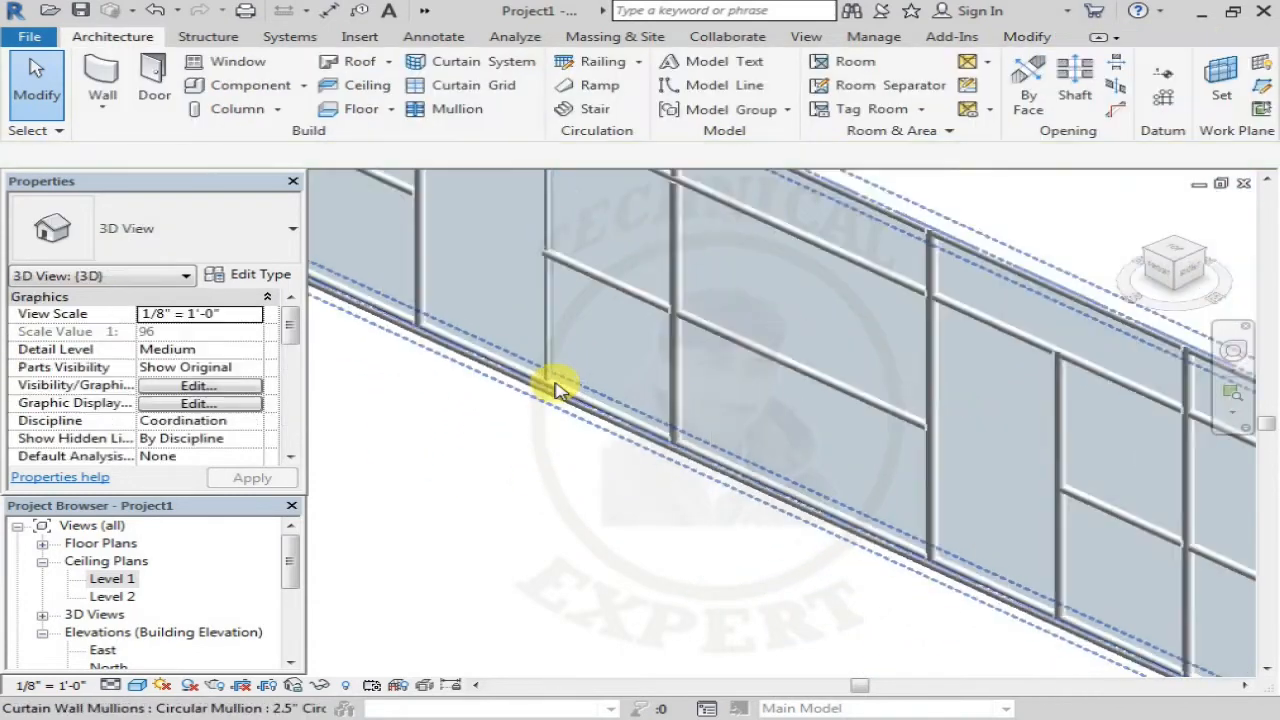
Select the entire curtain wall together with its mullions and delete it.
{"action": "scroll", "coordinate": [590, 365], "scroll_direction": "down", "scroll_amount": 5}
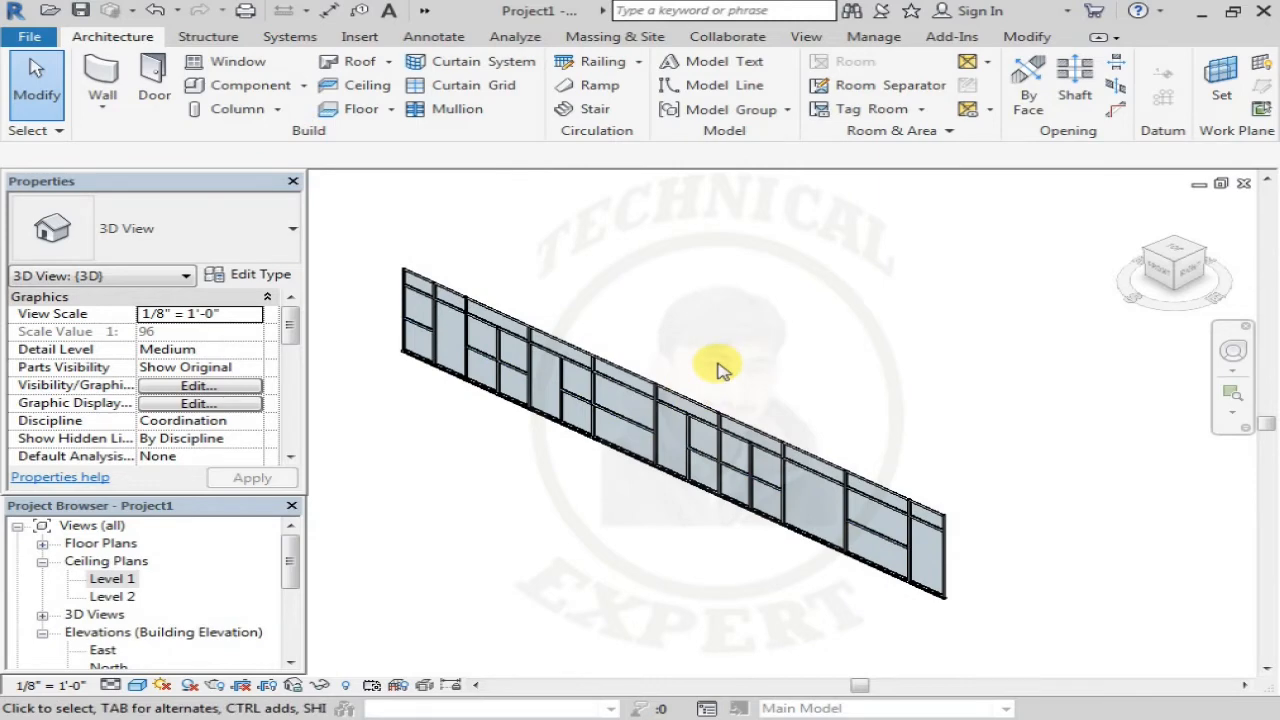
{"action": "left_click_drag", "start_coordinate": [723, 368], "coordinate": [605, 452]}
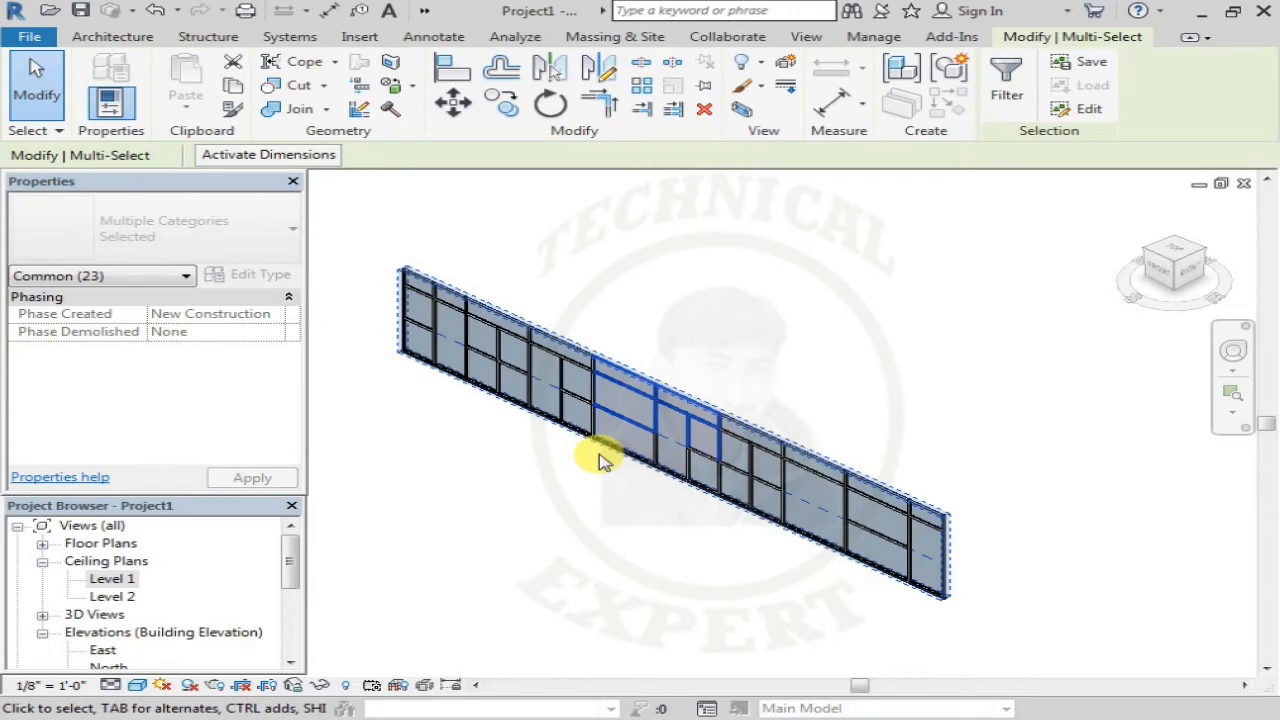
{"action": "key", "text": "Delete"}
Draw a straight horizontal Exterior Glazing curtain wall in the Level 1 ceiling plan and show it in the default 3D view.
{"action": "left_click", "coordinate": [100, 75]}
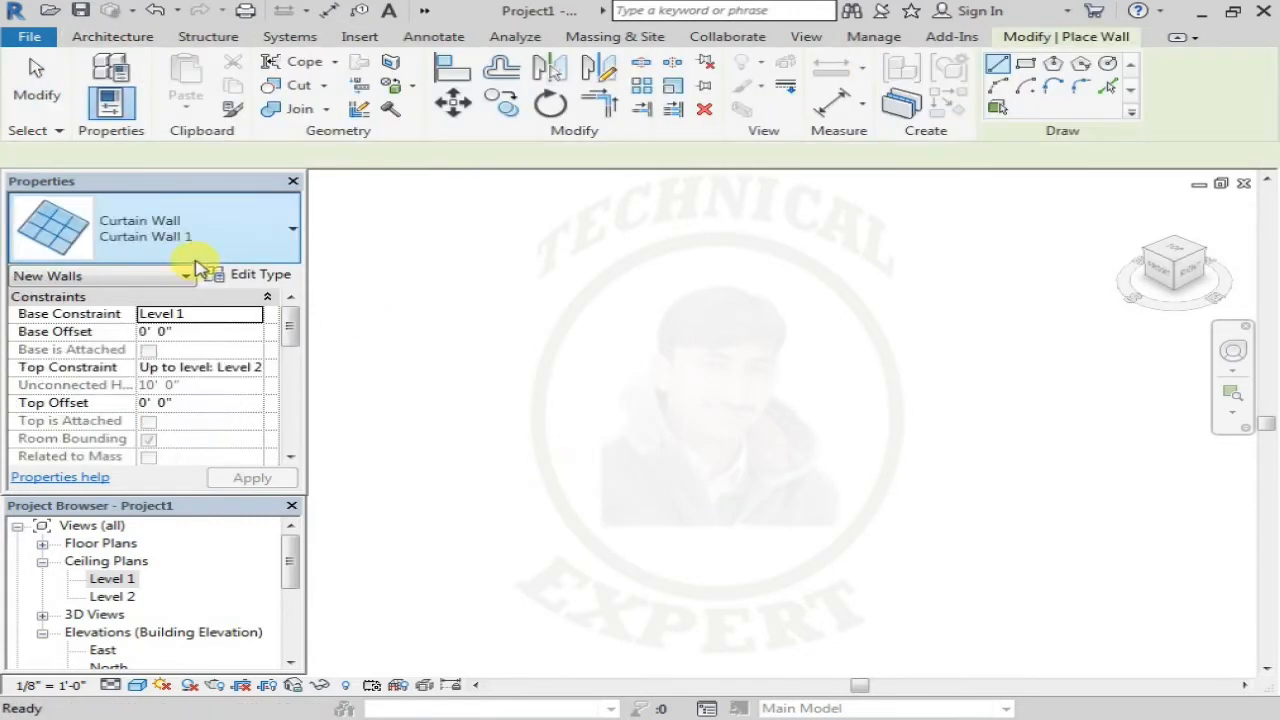
{"action": "left_click", "coordinate": [177, 256]}
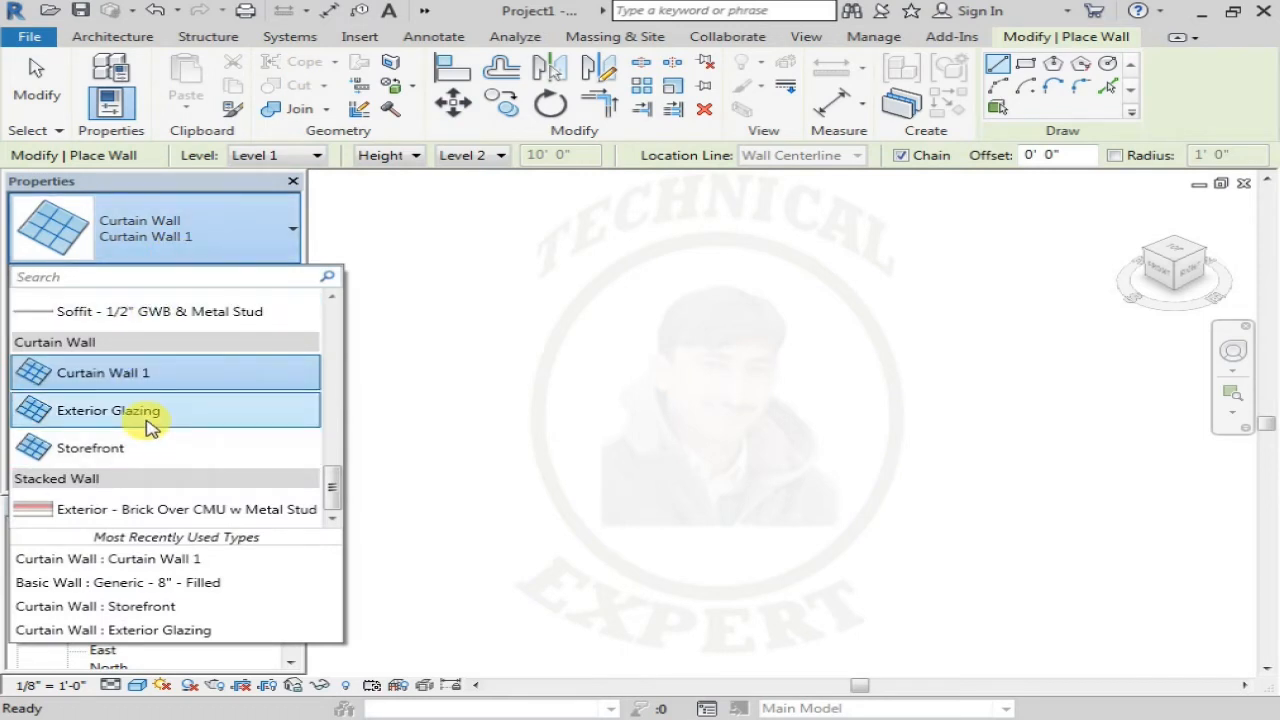
{"action": "left_click", "coordinate": [152, 418]}
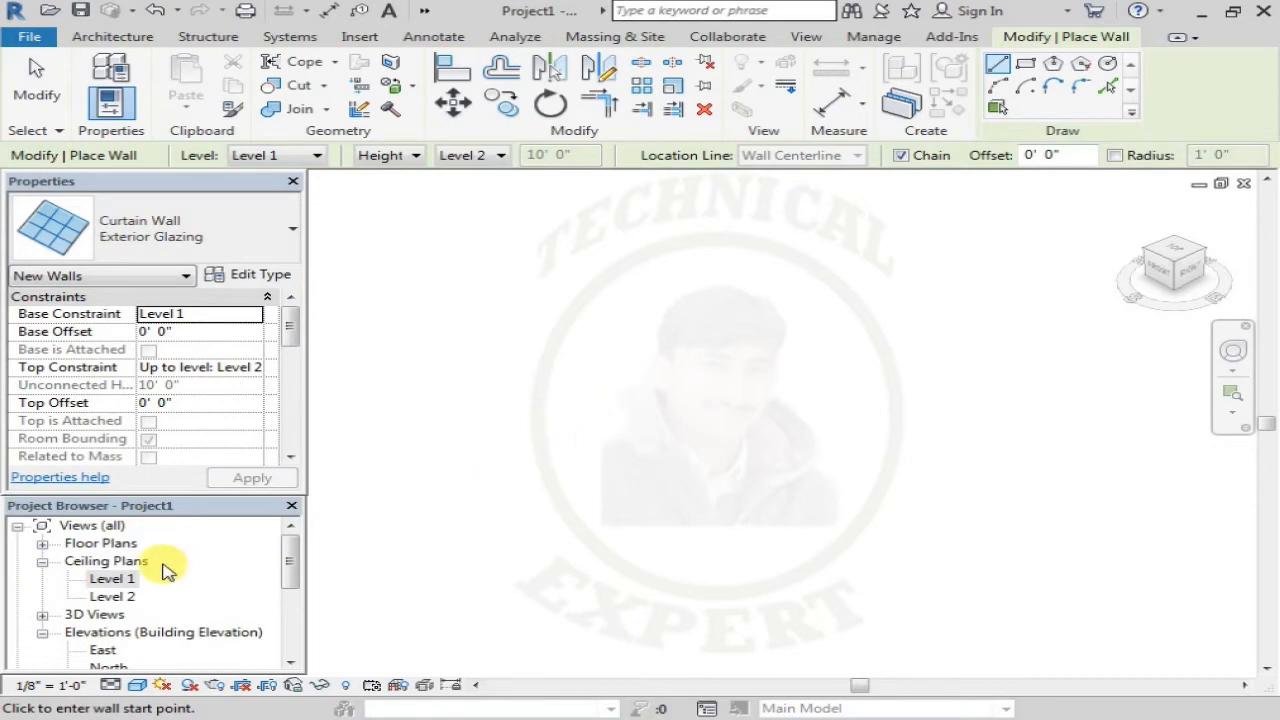
{"action": "double_click", "coordinate": [118, 580]}
{"action": "left_click", "coordinate": [102, 104]}
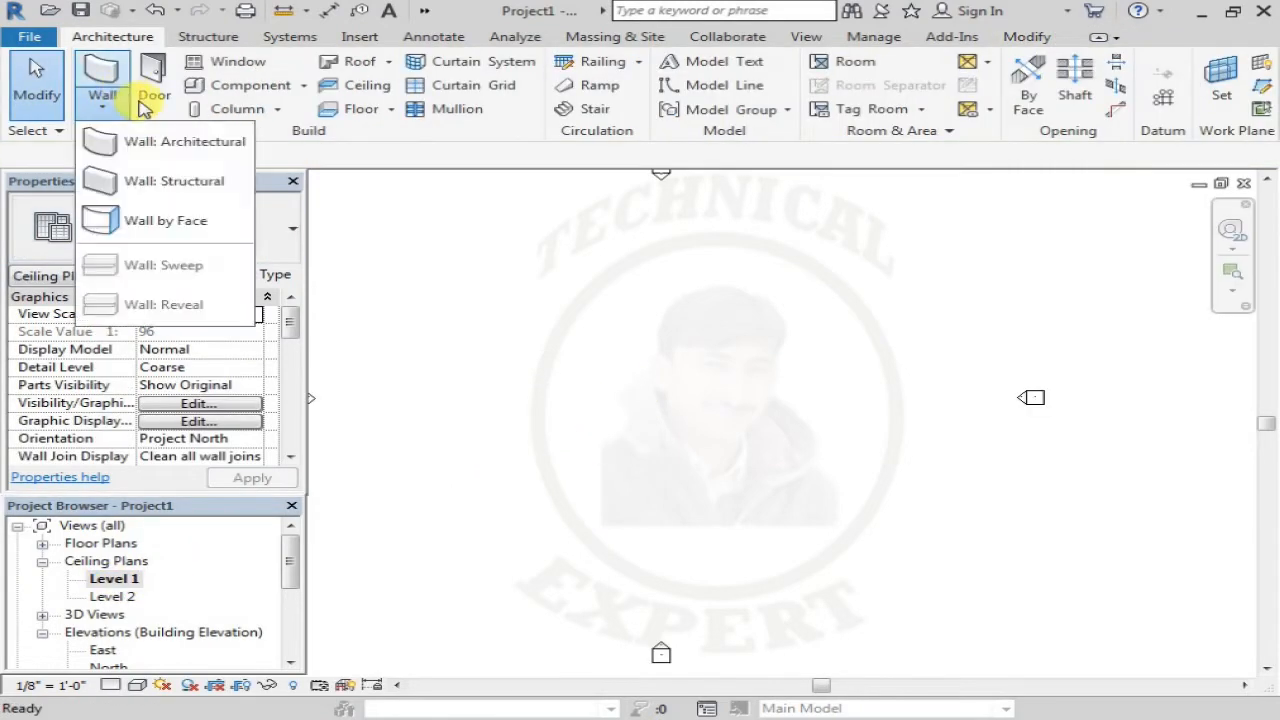
{"action": "left_click", "coordinate": [105, 72]}
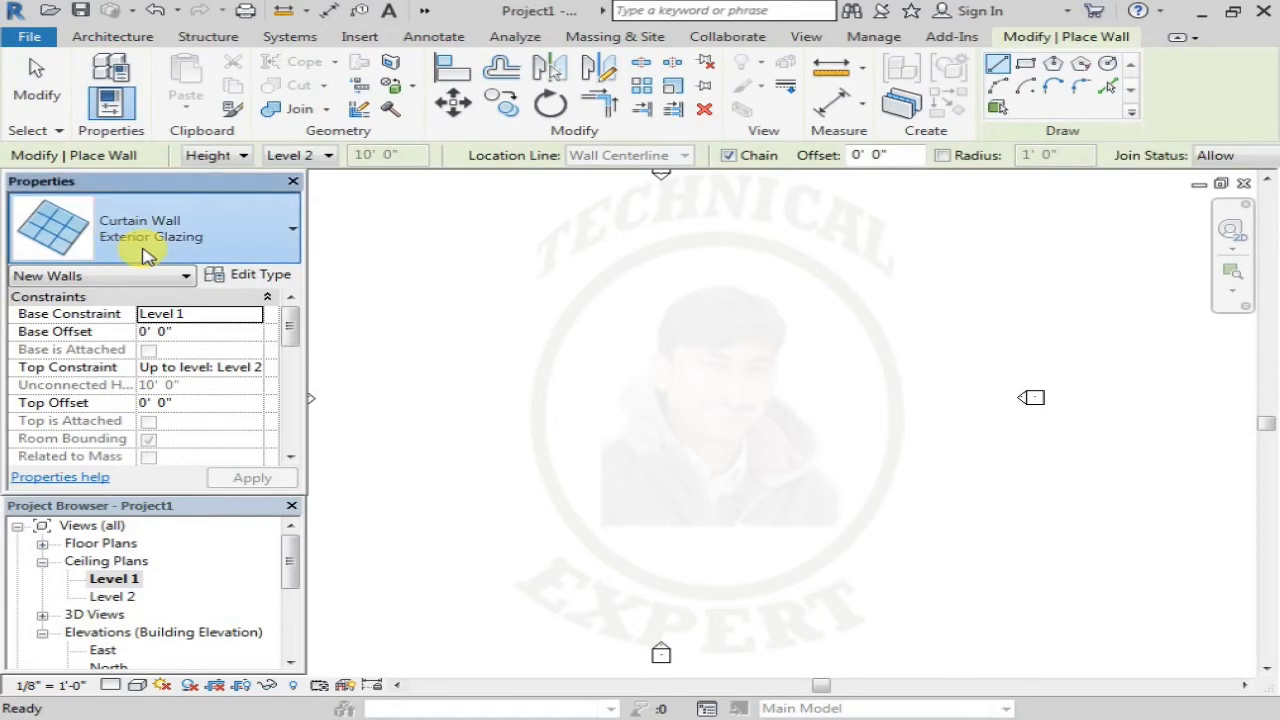
{"action": "left_click", "coordinate": [145, 256]}
{"action": "left_click", "coordinate": [143, 409]}
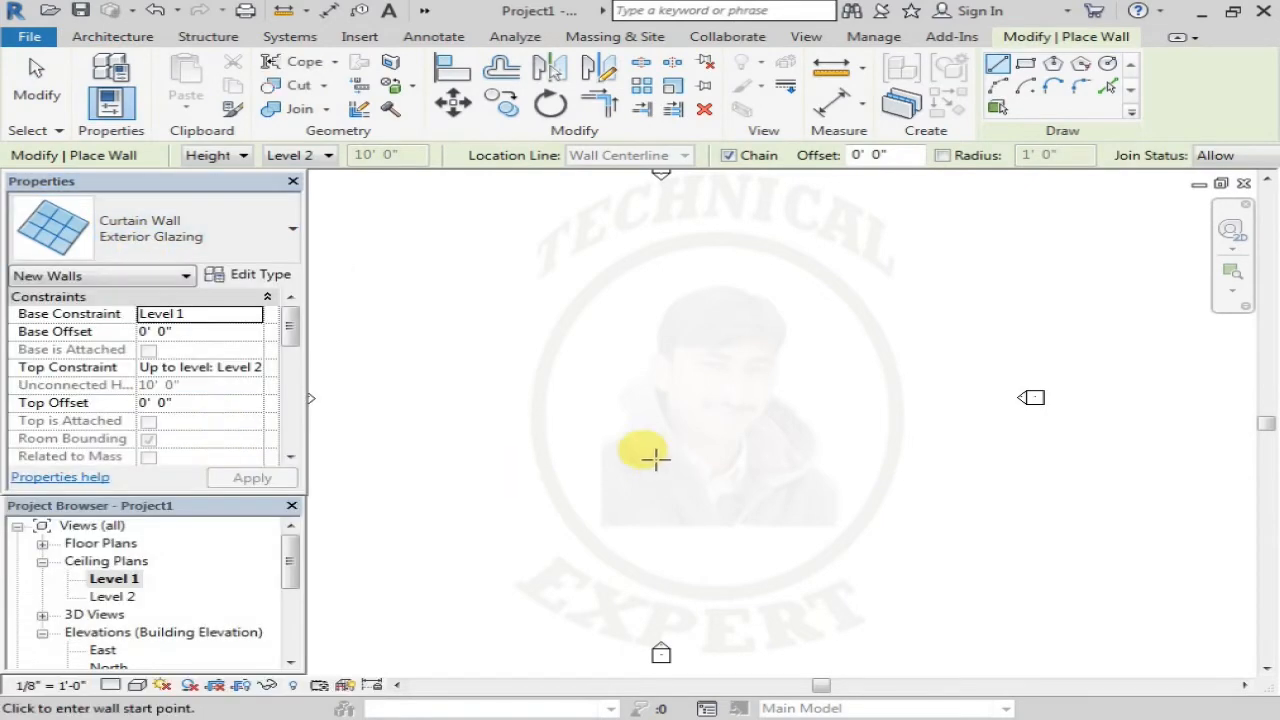
{"action": "left_click", "coordinate": [507, 400]}
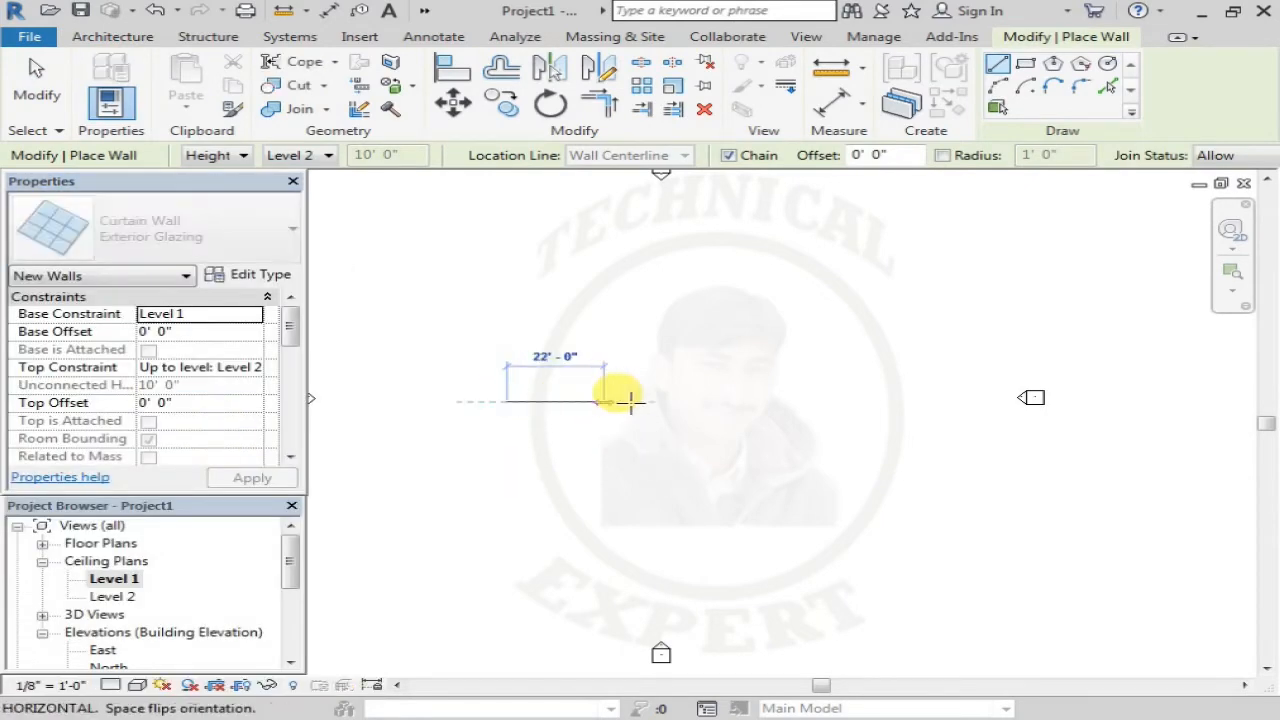
{"action": "left_click", "coordinate": [700, 400]}
{"action": "key", "text": "Escape"}
{"action": "key", "text": "Escape"}
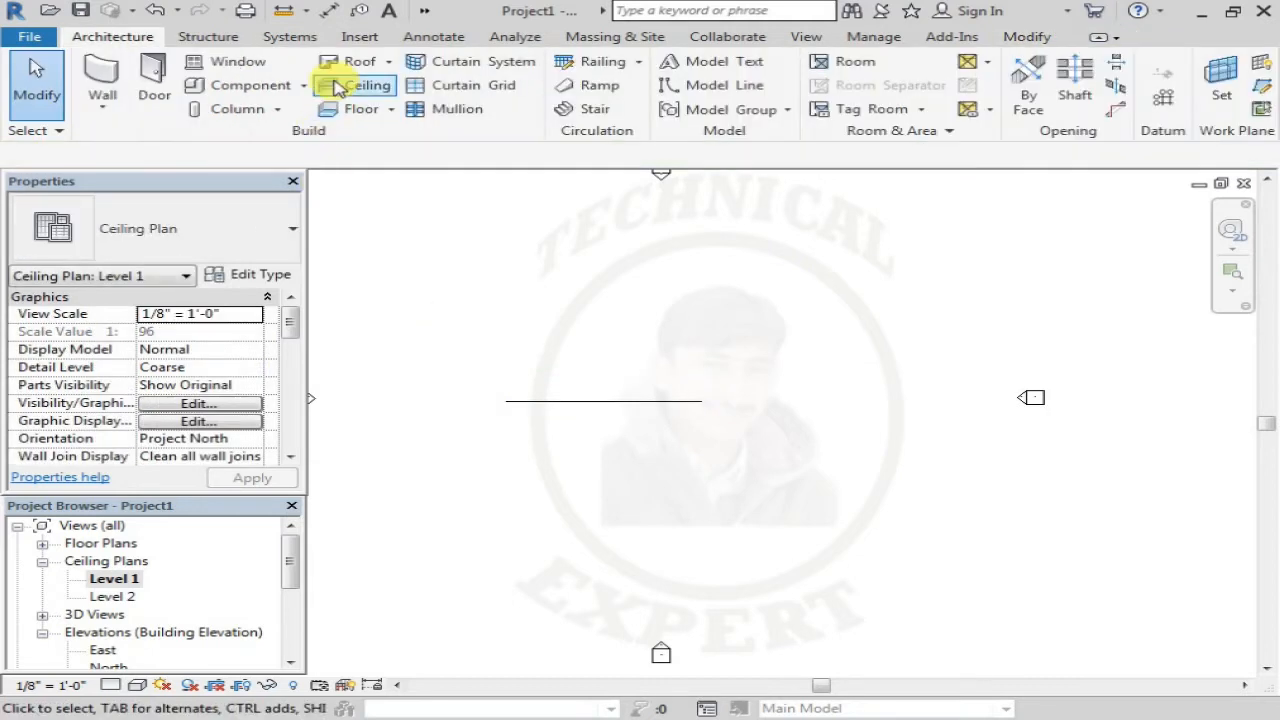
{"action": "left_click", "coordinate": [424, 13]}
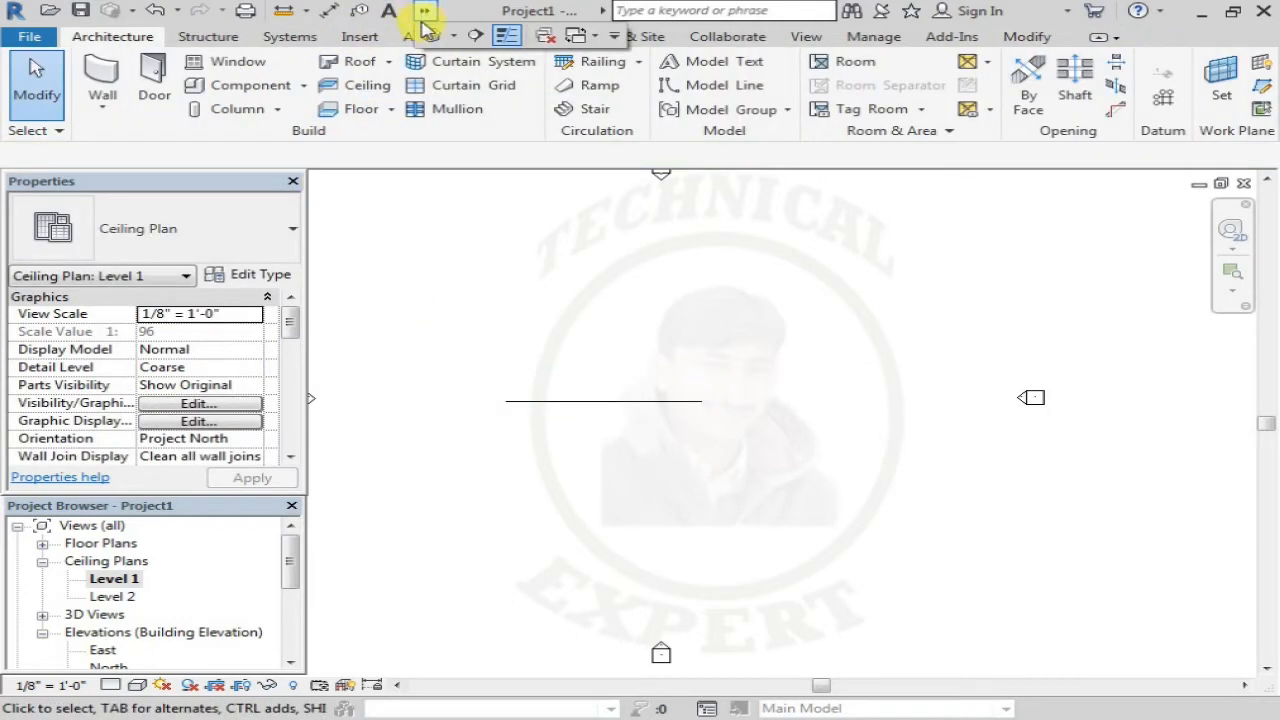
{"action": "left_click", "coordinate": [431, 37]}
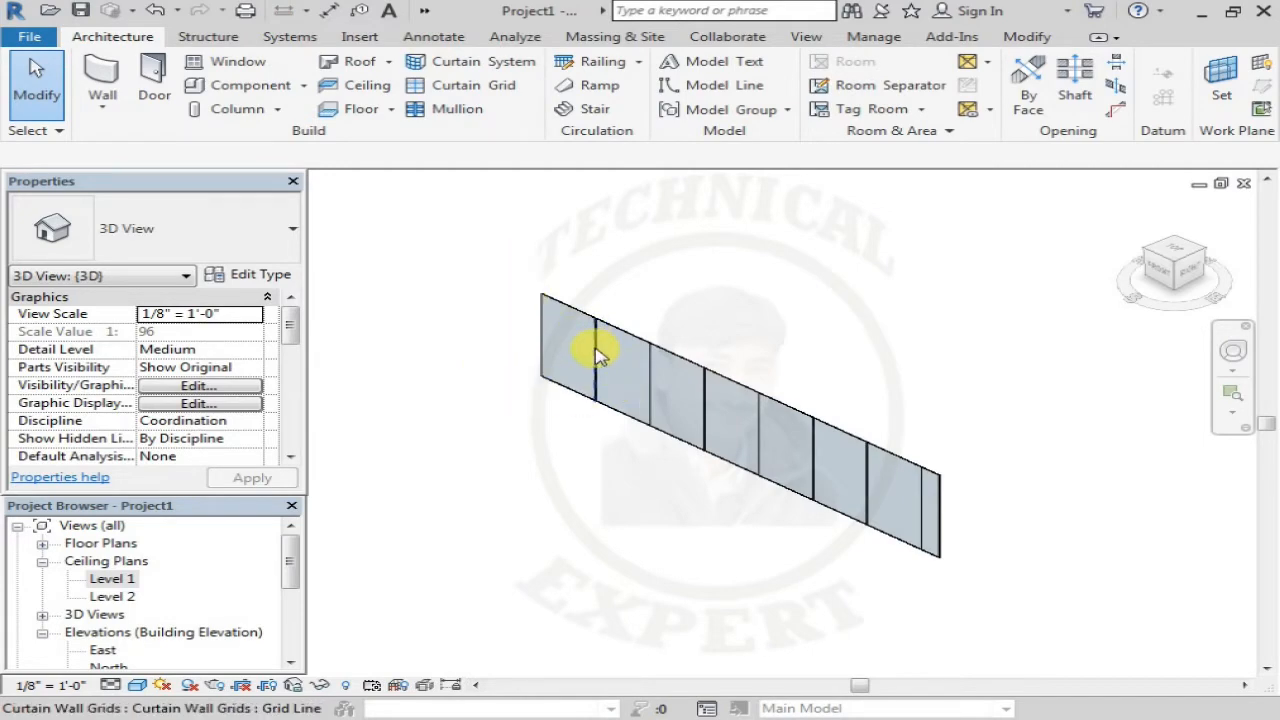
Review the curtain wall types available for new walls.
{"action": "left_click", "coordinate": [132, 86]}
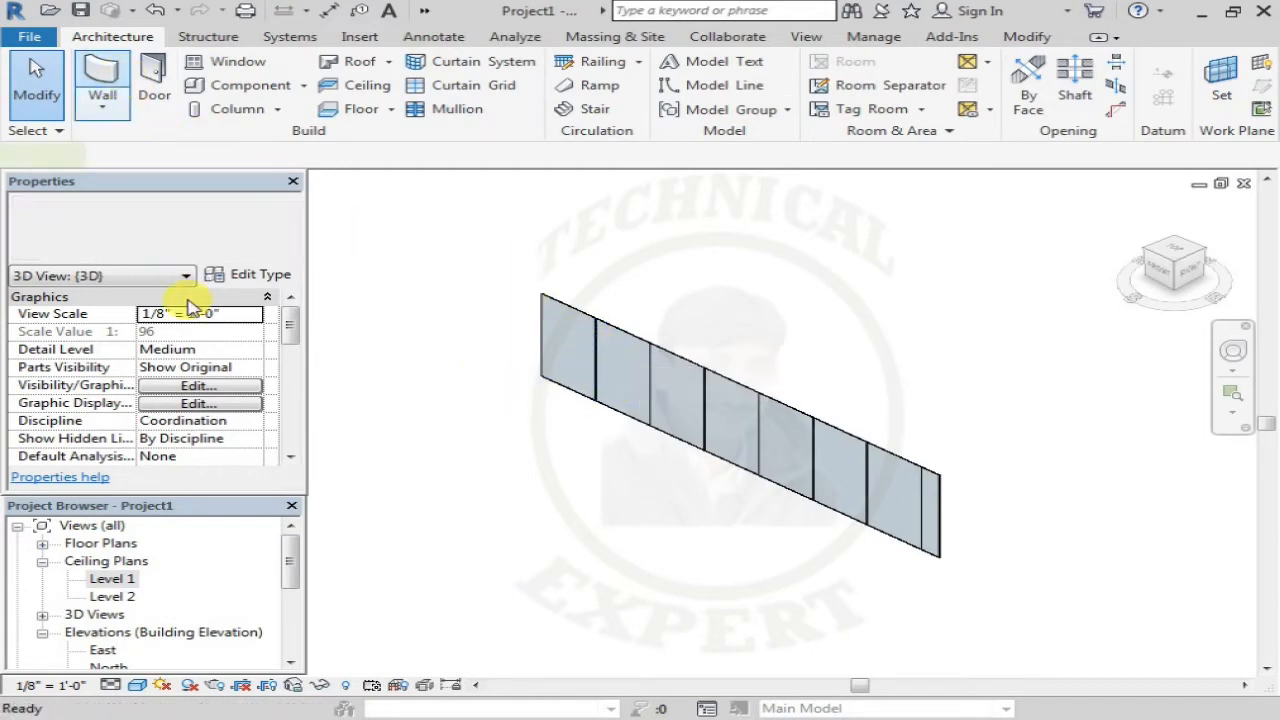
{"action": "left_click", "coordinate": [251, 251]}
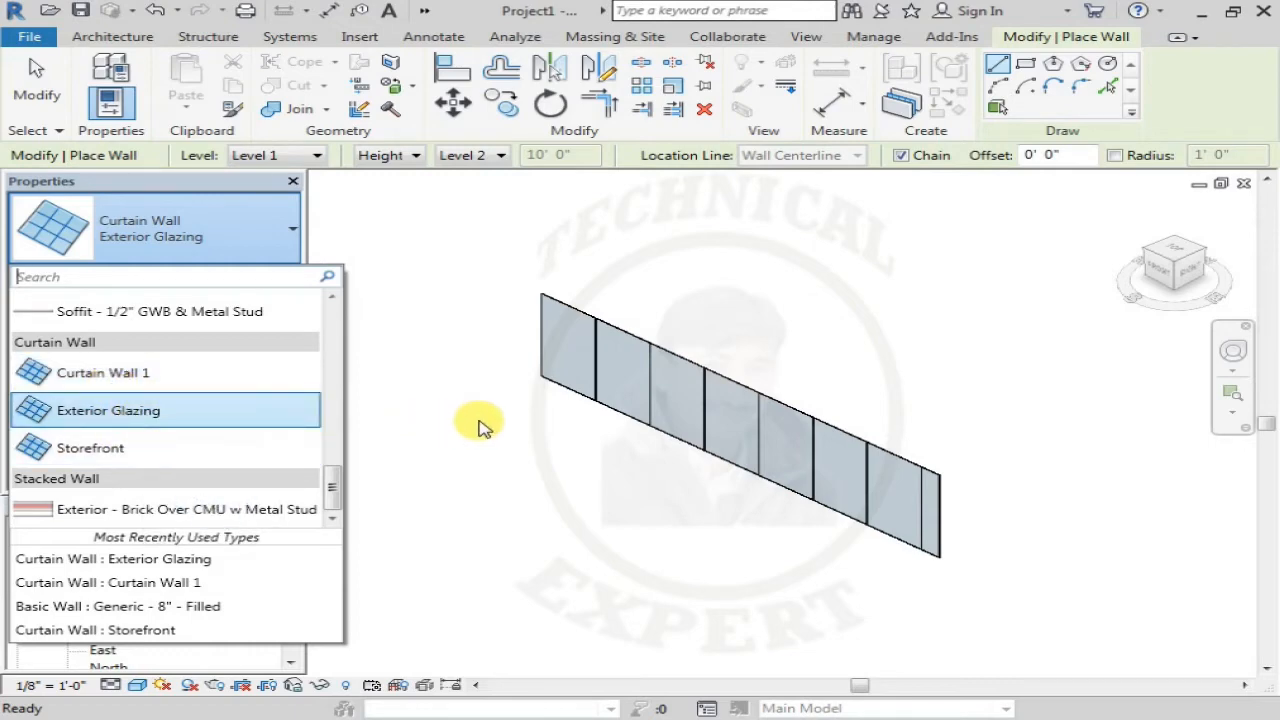
{"action": "key", "text": "Escape"}
{"action": "key", "text": "Escape"}
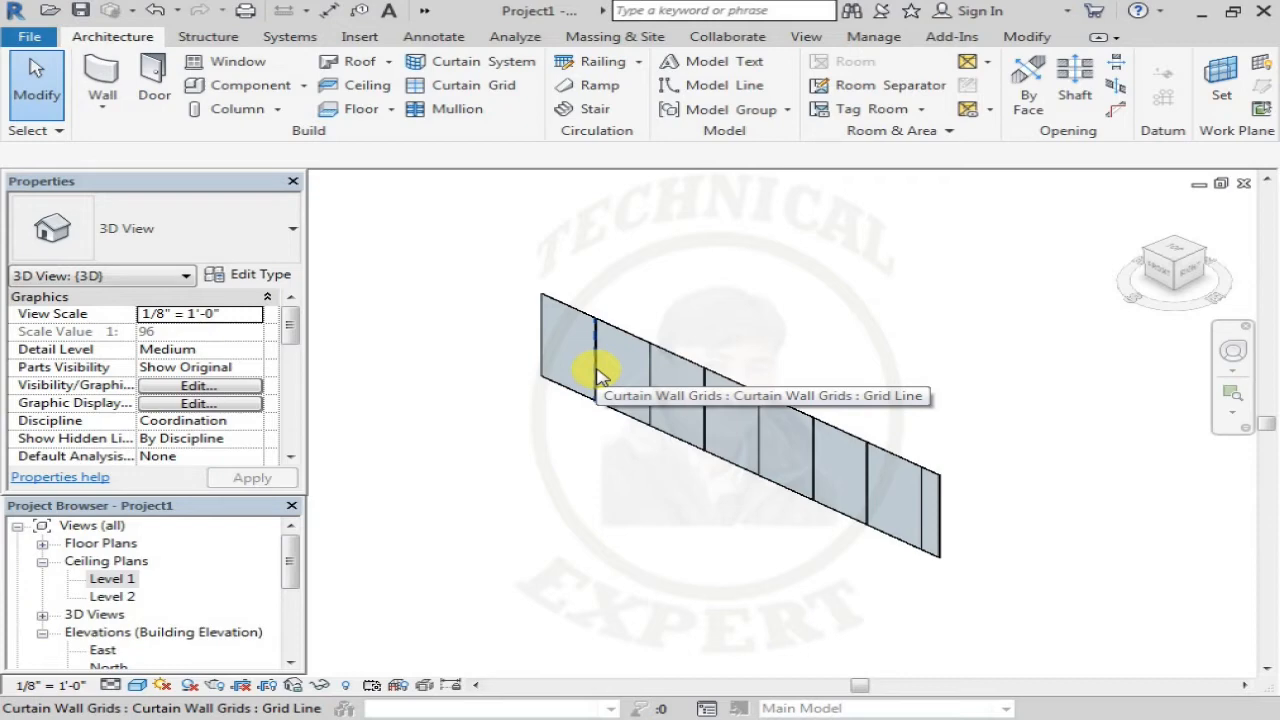
Check the spacing of the first and third vertical grid lines of the Exterior Glazing wall.
{"action": "left_click", "coordinate": [598, 376]}
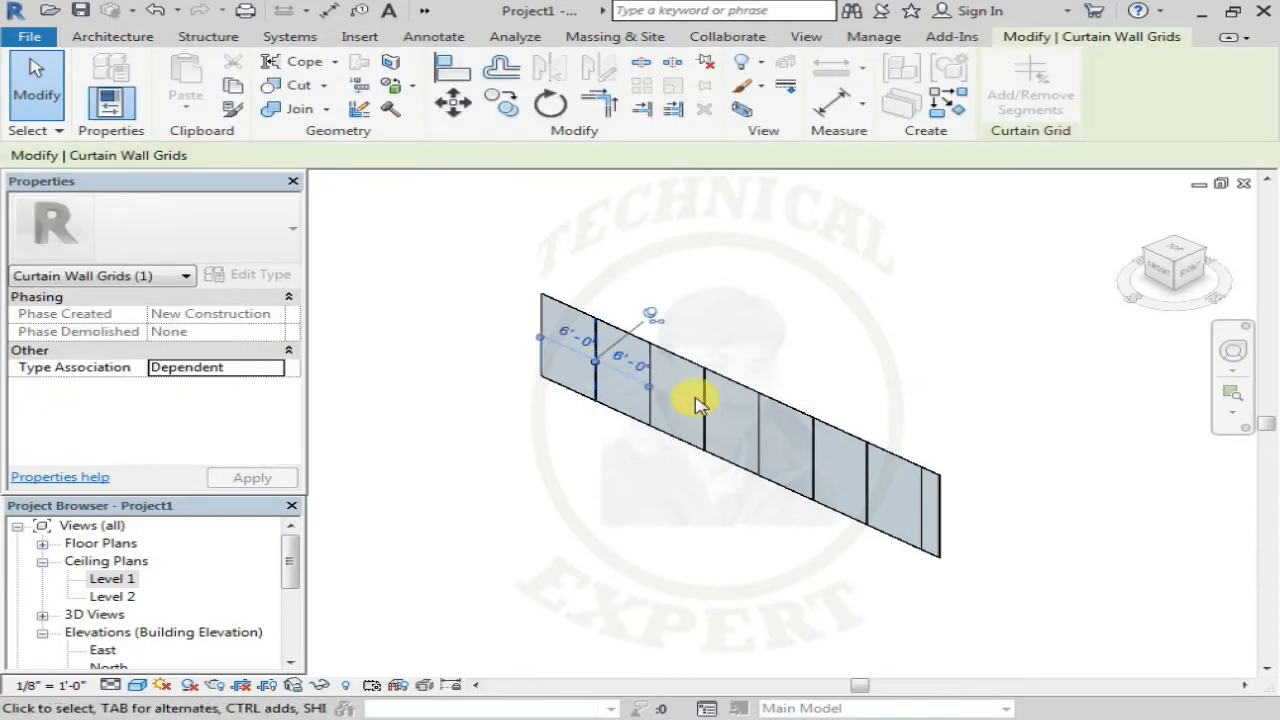
{"action": "scroll", "coordinate": [651, 386], "scroll_direction": "up", "scroll_amount": 5}
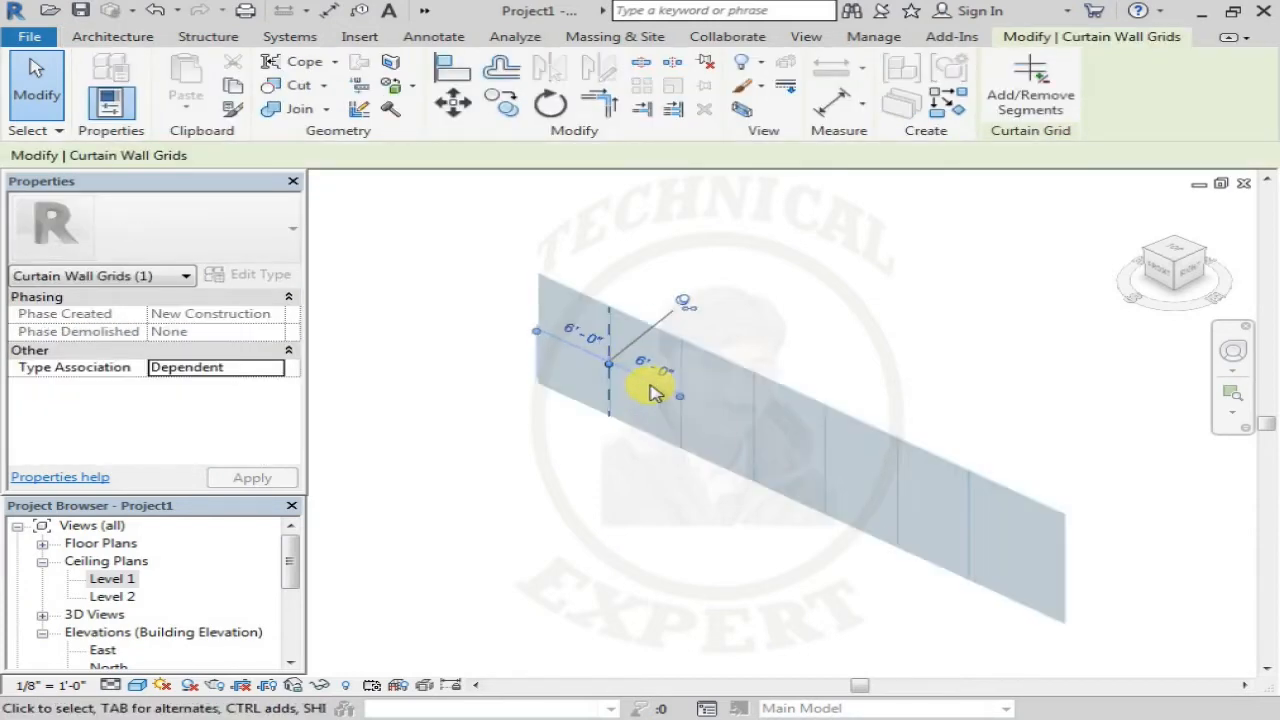
{"action": "left_click", "coordinate": [782, 424]}
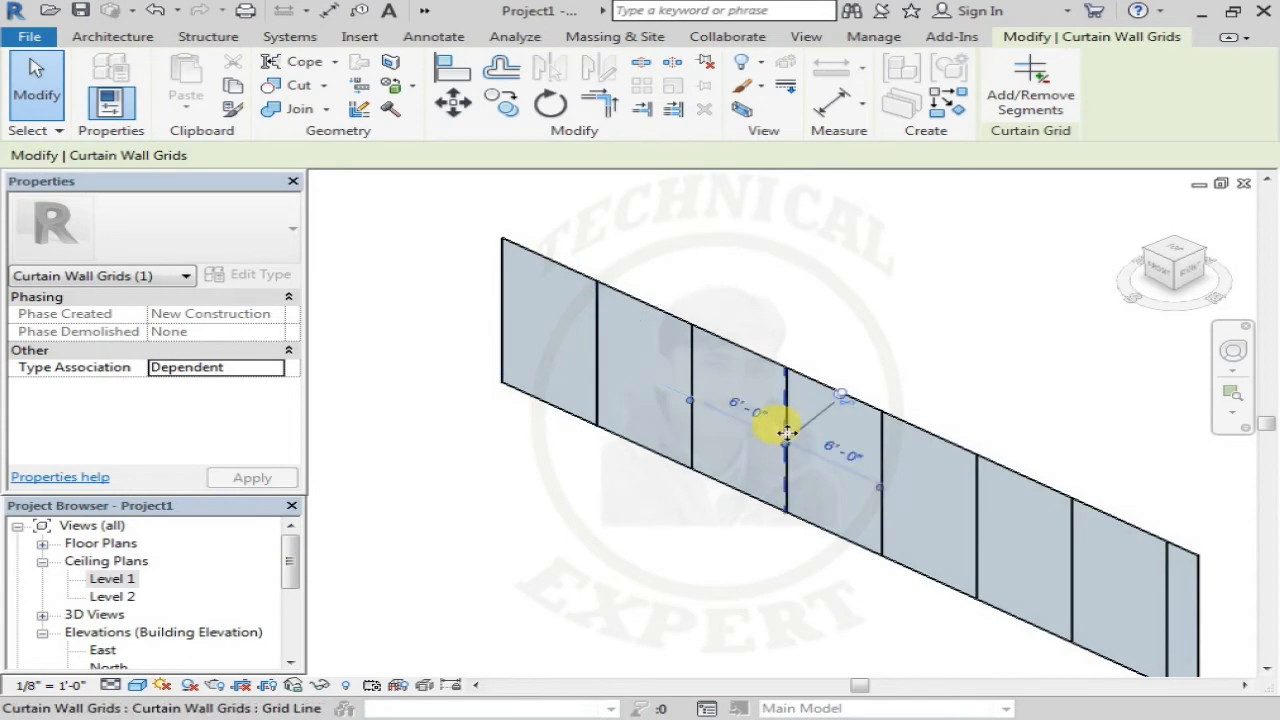
Try to change the spacing at the last vertical grid line of the Exterior Glazing wall to 5.
{"action": "left_click", "coordinate": [978, 513]}
{"action": "middle_click_drag", "start_coordinate": [814, 446], "coordinate": [566, 322]}
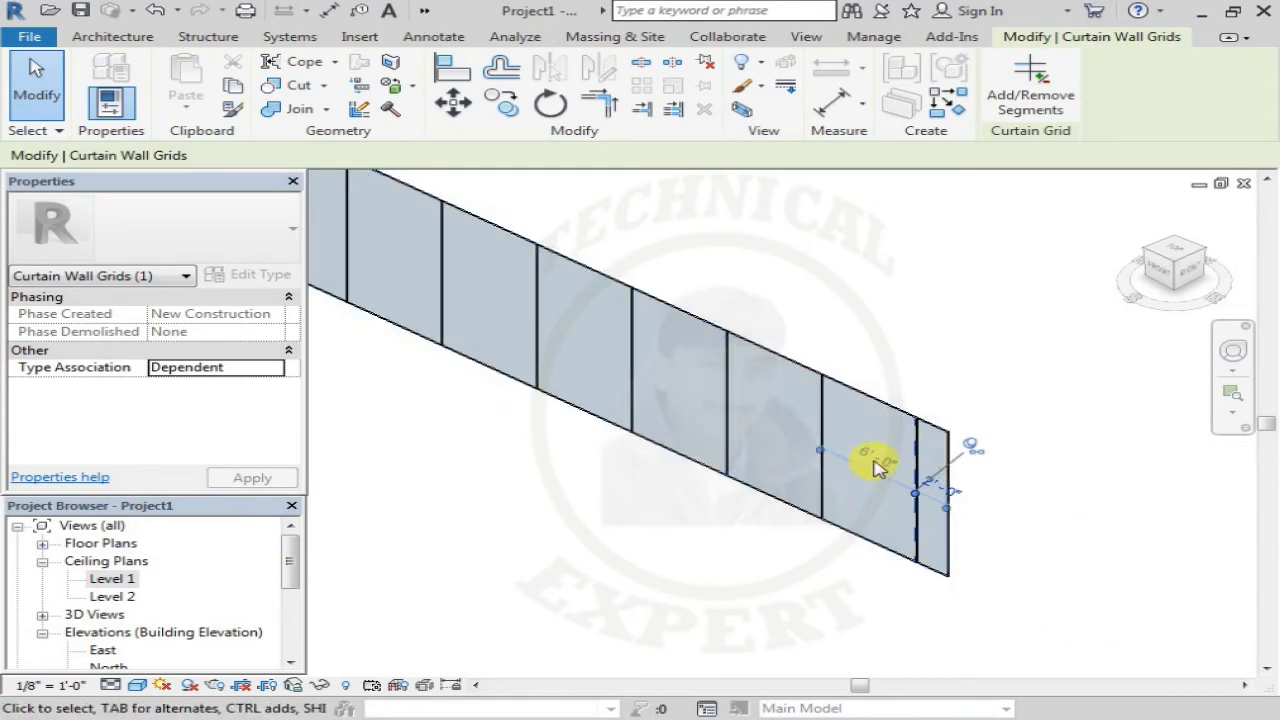
{"action": "left_click", "coordinate": [876, 463]}
{"action": "left_click", "coordinate": [871, 457]}
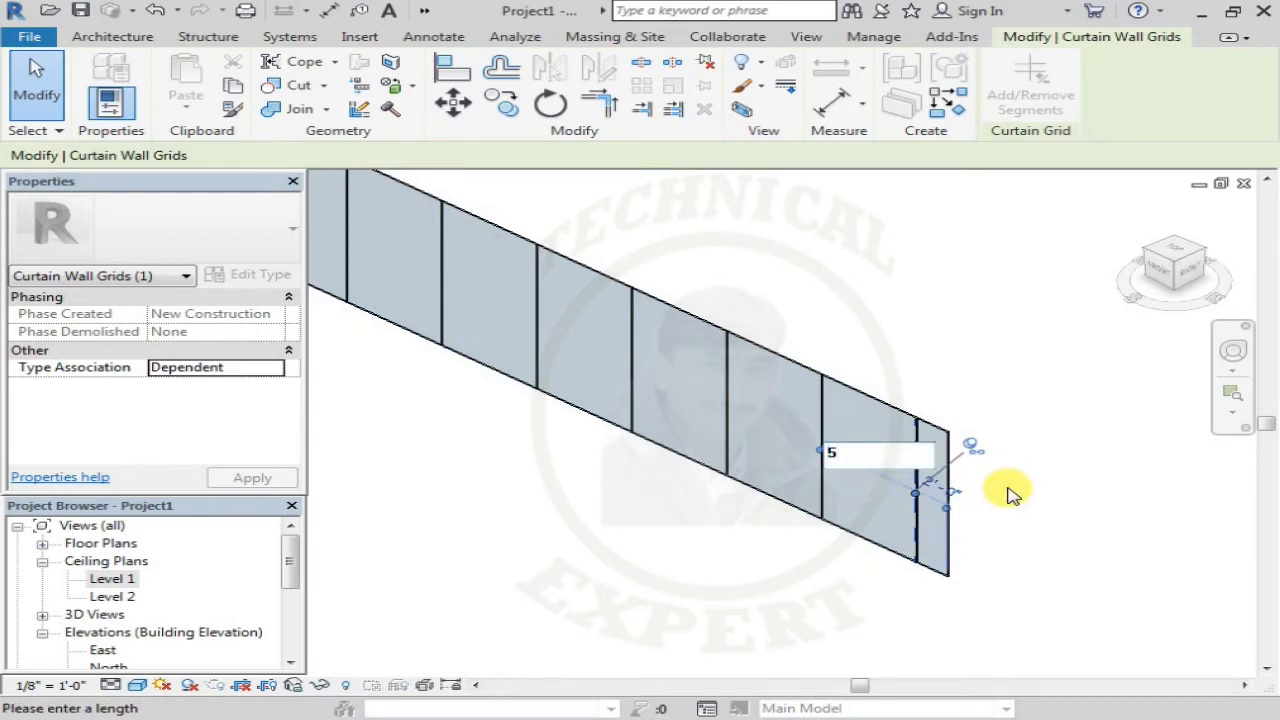
{"action": "key", "text": "Escape"}
{"action": "left_click", "coordinate": [845, 455]}
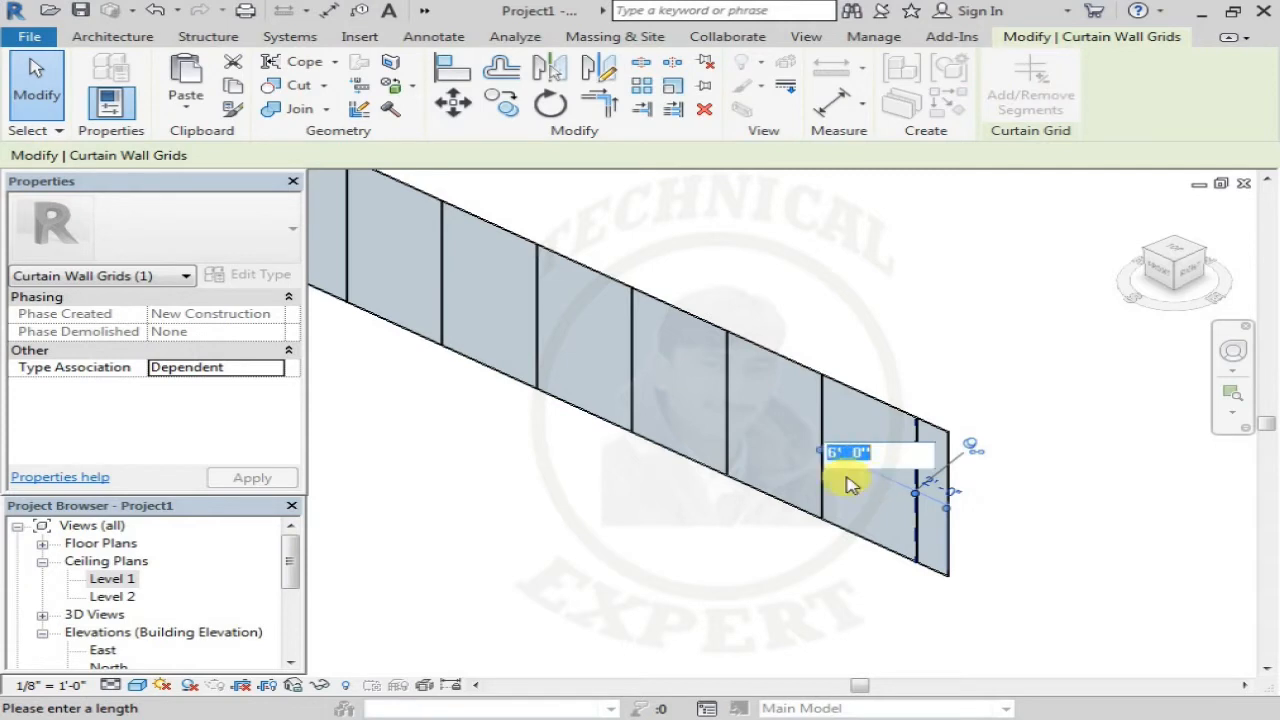
{"action": "key", "text": "Escape"}
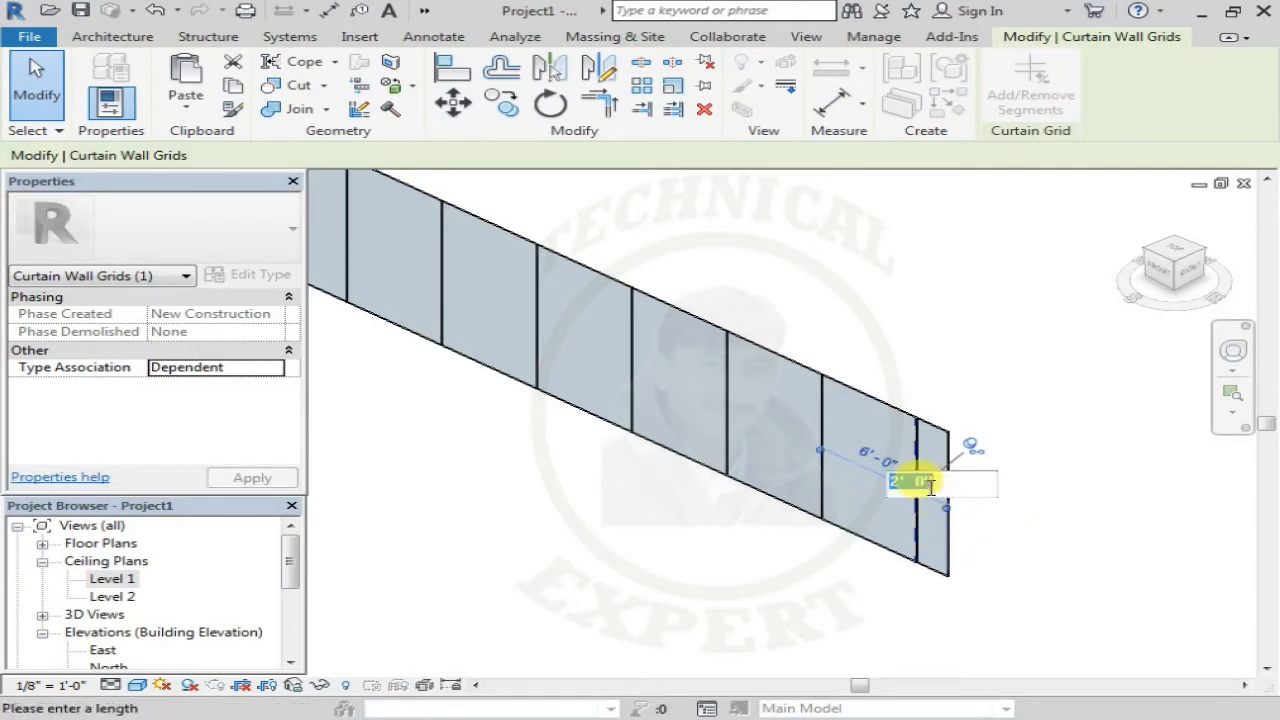
{"action": "key", "text": "Return"}
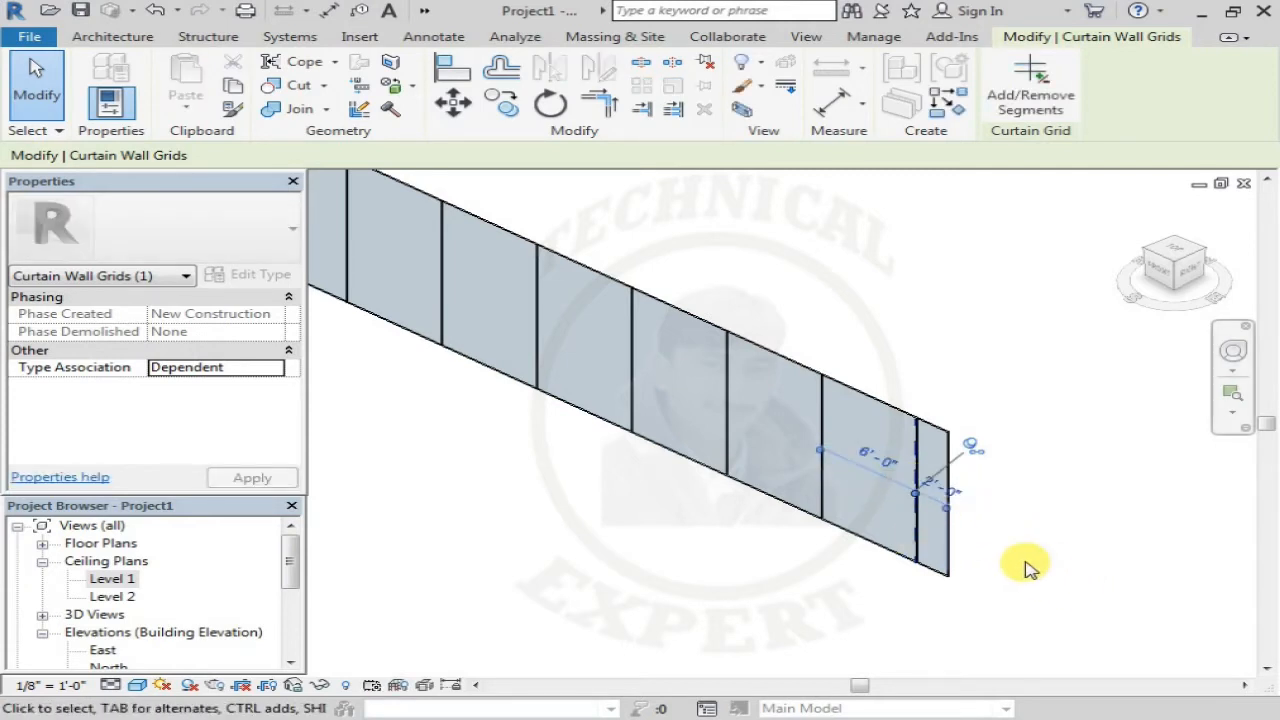
{"action": "scroll", "coordinate": [765, 497], "scroll_direction": "down", "scroll_amount": 1}
{"action": "scroll", "coordinate": [765, 497], "scroll_direction": "down", "scroll_amount": 1}
{"action": "key", "text": "Escape"}
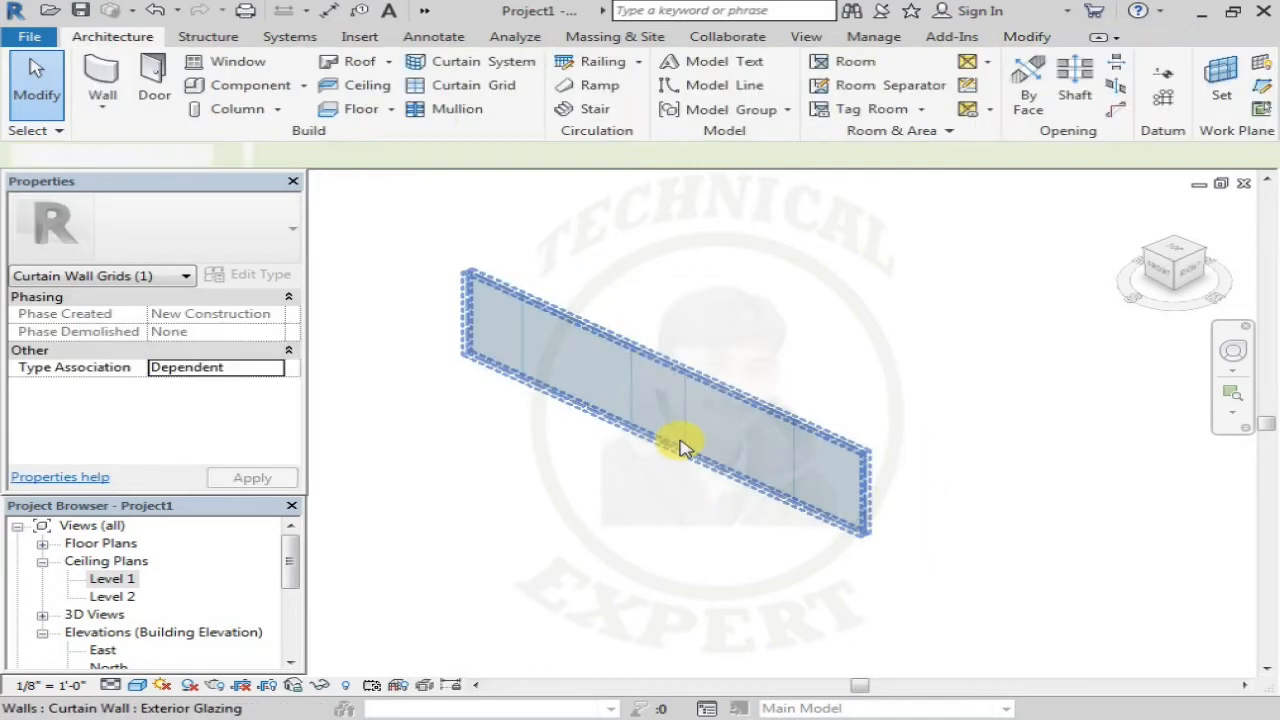
Add a horizontal curtain grid line across all segments of the Exterior Glazing wall, near its top edge.
{"action": "middle_click_drag", "start_coordinate": [661, 492], "coordinate": [785, 539]}
{"action": "scroll", "coordinate": [697, 398], "scroll_direction": "up", "scroll_amount": 1}
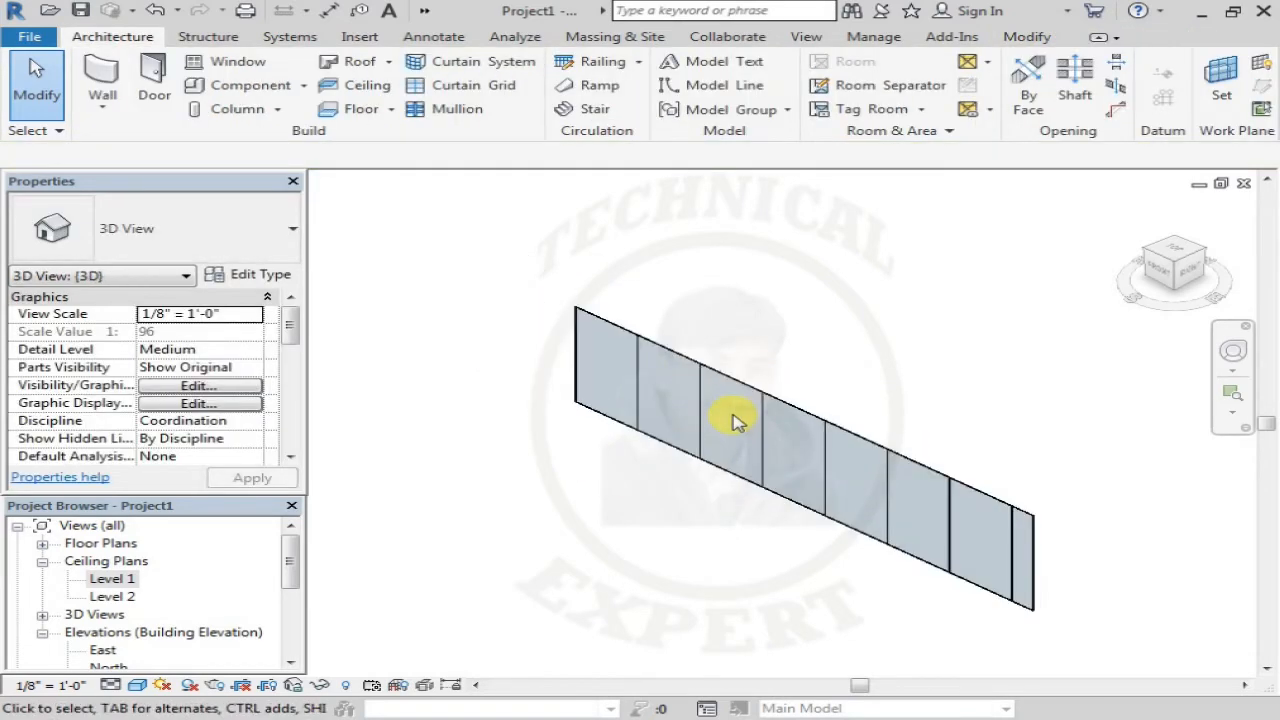
{"action": "left_click", "coordinate": [472, 86]}
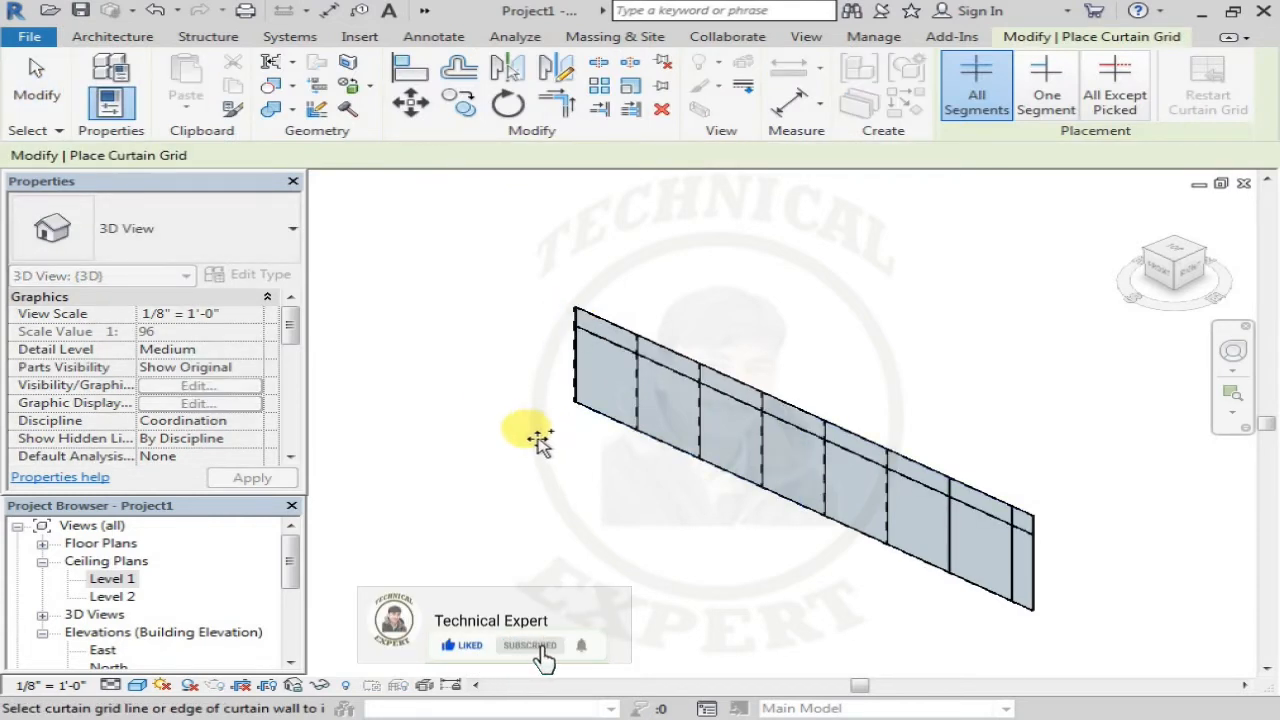
{"action": "middle_click_drag", "start_coordinate": [540, 440], "coordinate": [439, 386]}
{"action": "key", "text": "Escape"}
Place 2.5" x 5" rectangular mullions on the horizontal grid line and along the curtain wall's top, bottom and two end edges.
{"action": "left_click", "coordinate": [443, 113]}
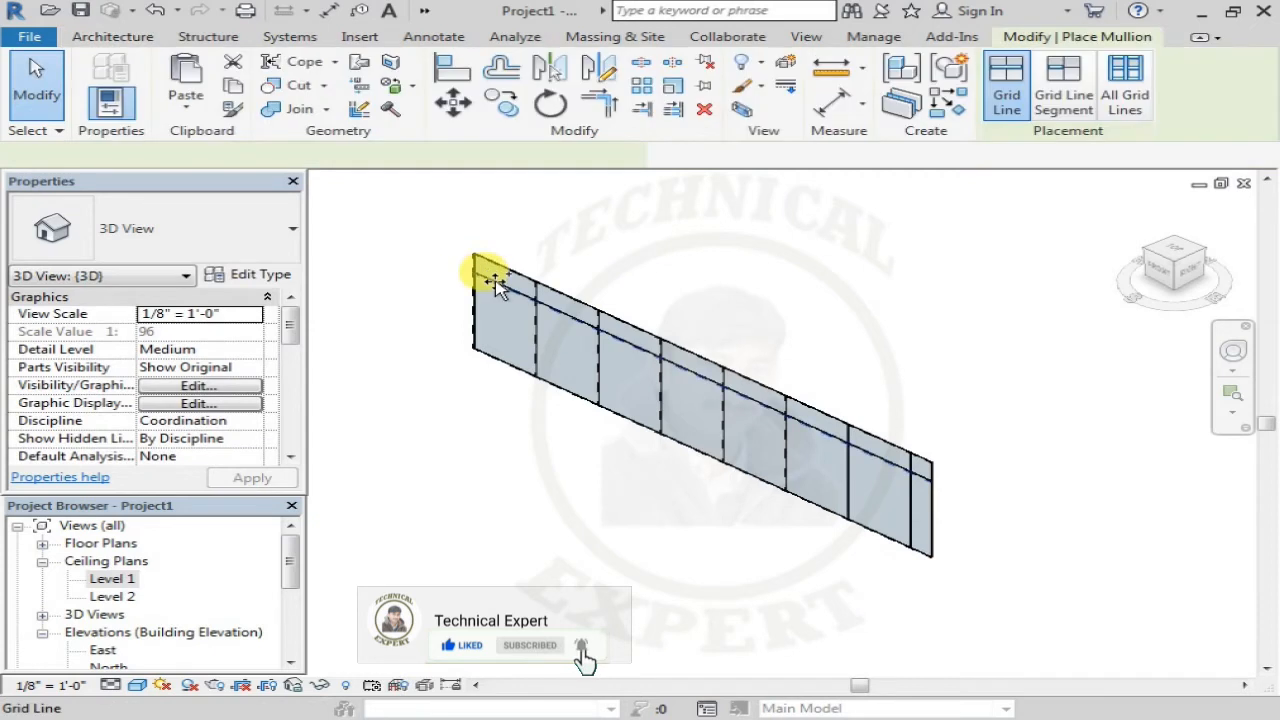
{"action": "left_click", "coordinate": [497, 283]}
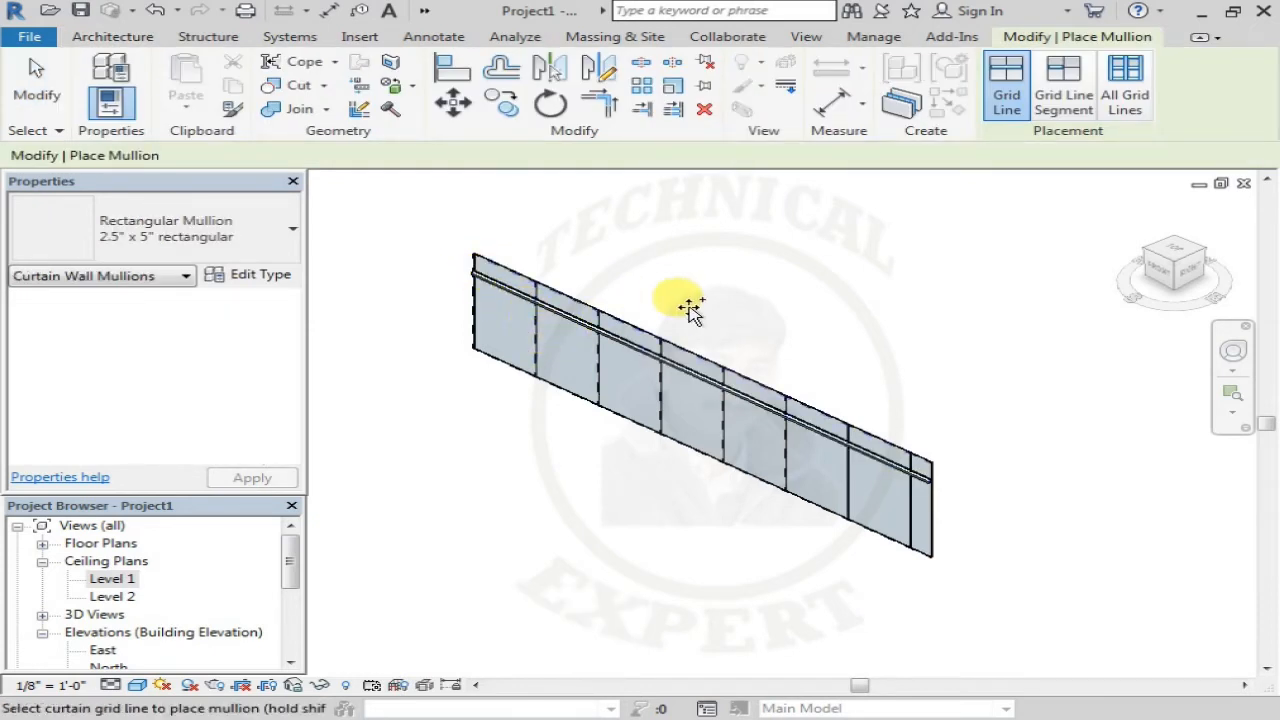
{"action": "left_click", "coordinate": [560, 292]}
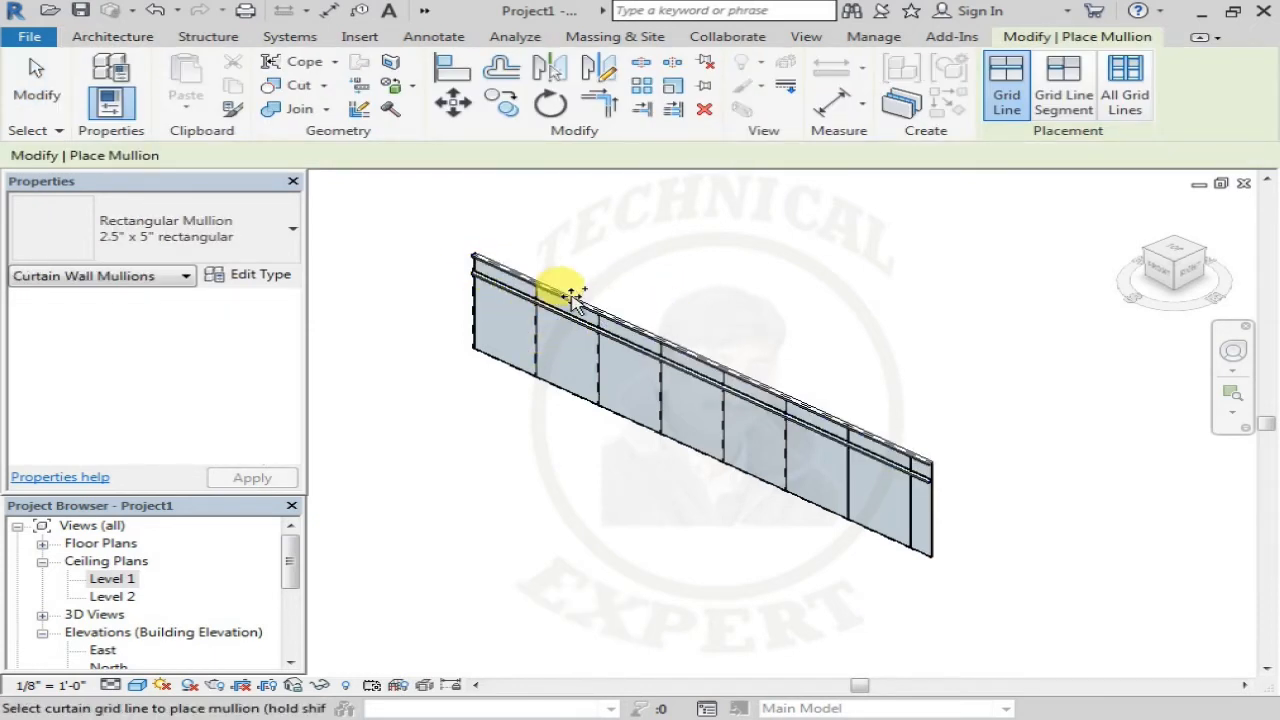
{"action": "left_click", "coordinate": [553, 385]}
{"action": "left_click", "coordinate": [472, 309]}
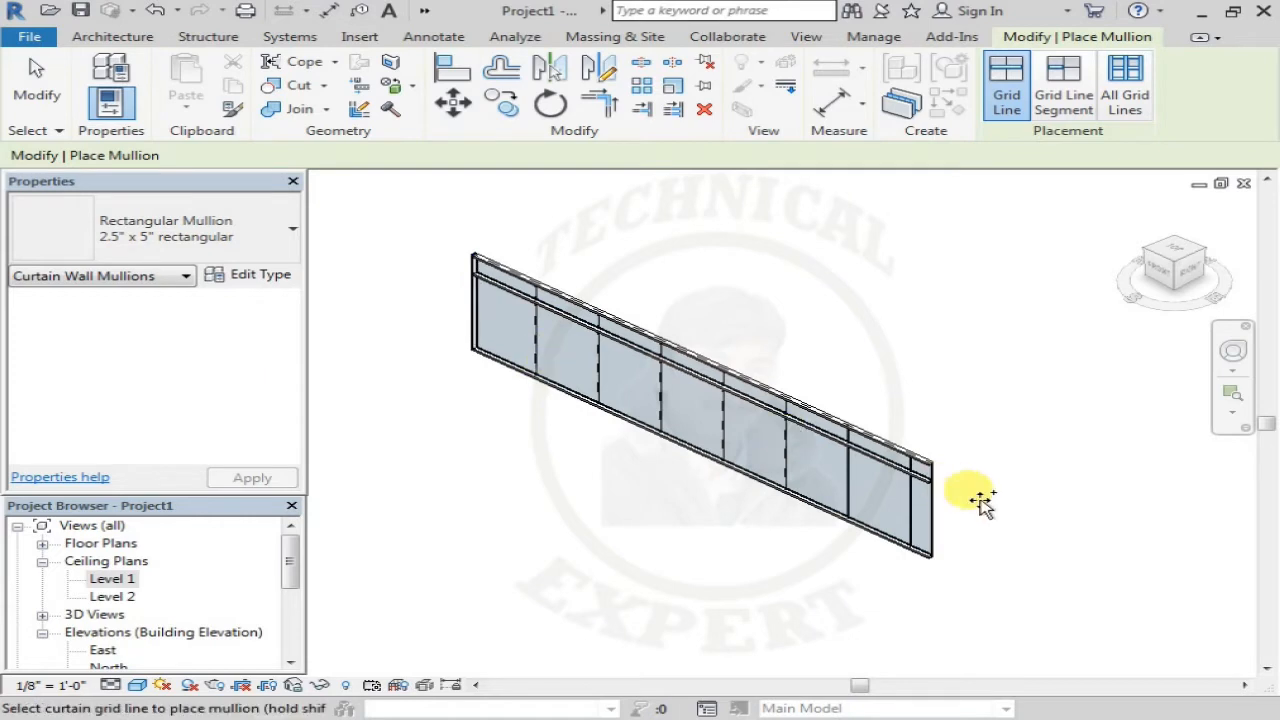
{"action": "left_click", "coordinate": [931, 510]}
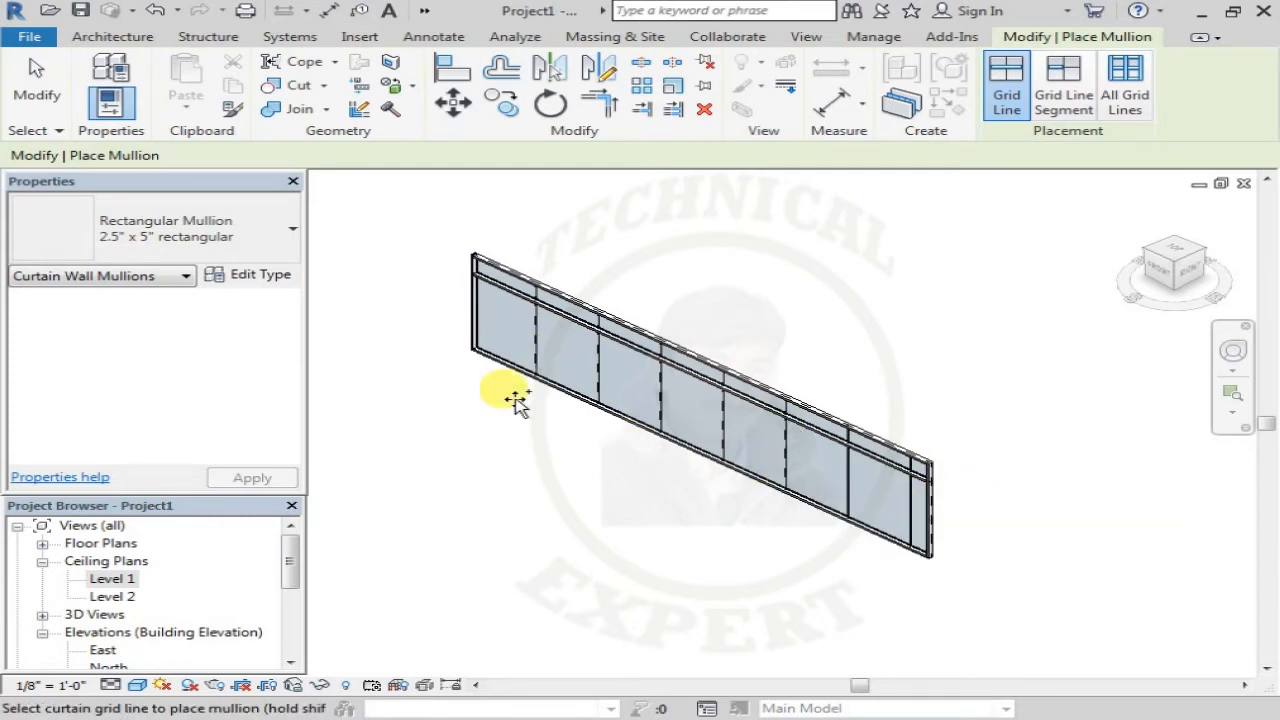
{"action": "key", "text": "Escape"}
{"action": "key", "text": "Escape"}
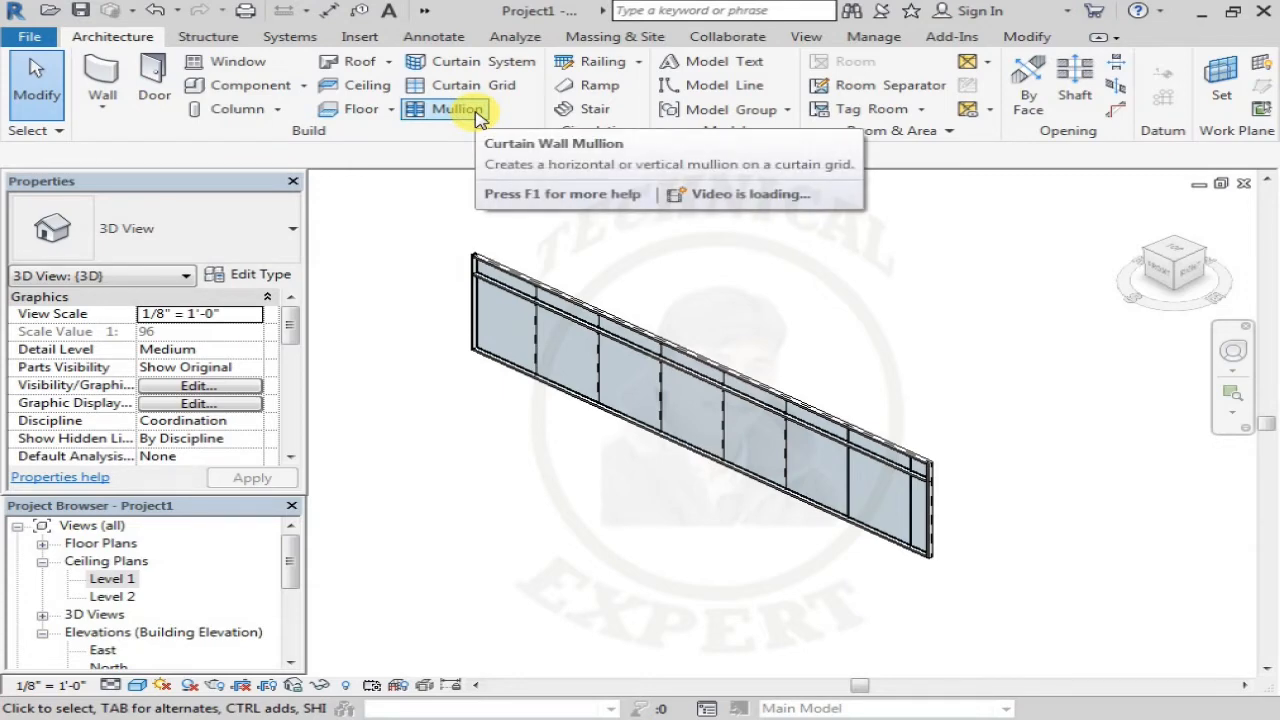
Place 2.5" Circular mullions on all seven interior vertical grid lines of the curtain wall.
{"action": "left_click", "coordinate": [478, 112]}
{"action": "left_click", "coordinate": [170, 245]}
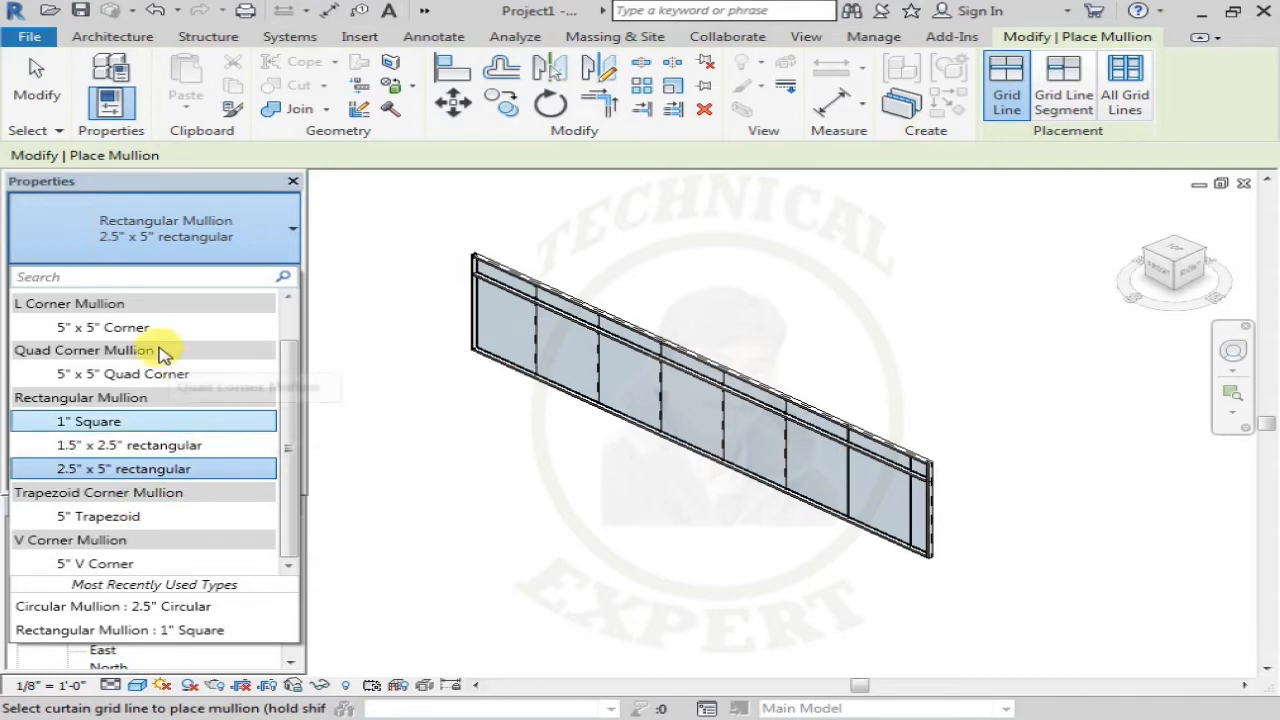
{"action": "scroll", "coordinate": [122, 340], "scroll_direction": "up", "scroll_amount": 1}
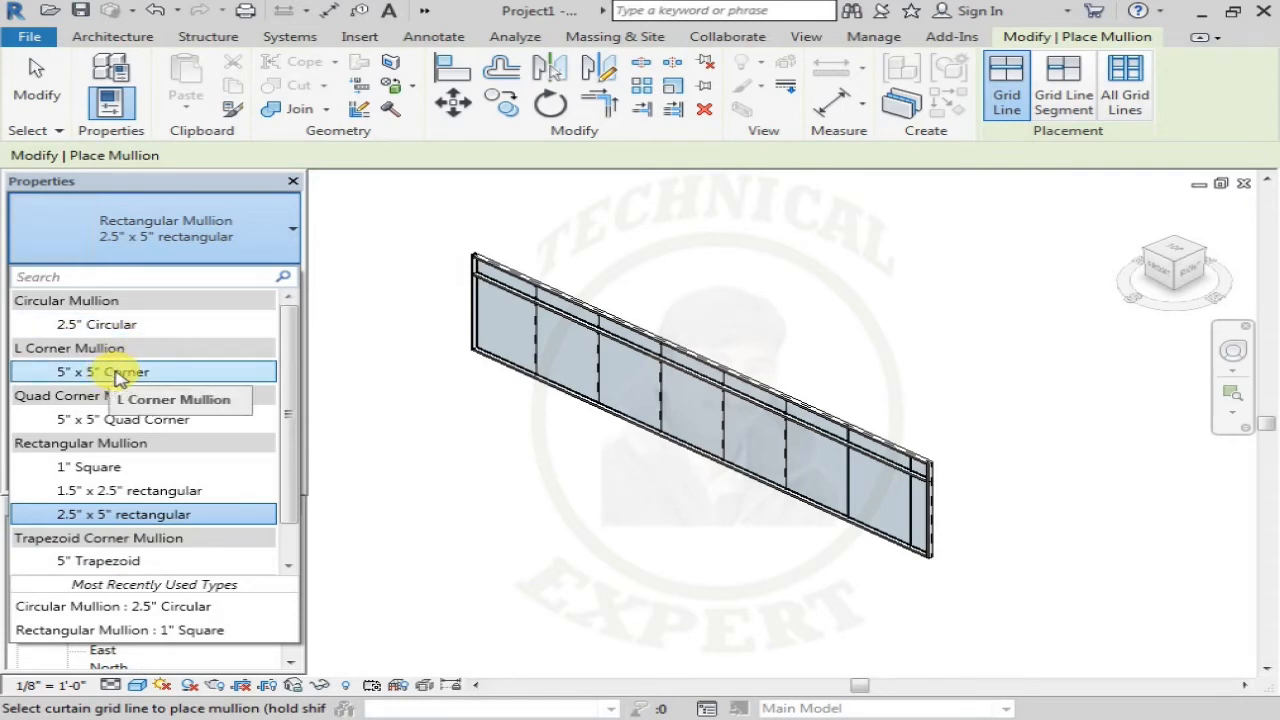
{"action": "left_click", "coordinate": [536, 332]}
{"action": "left_click", "coordinate": [597, 364]}
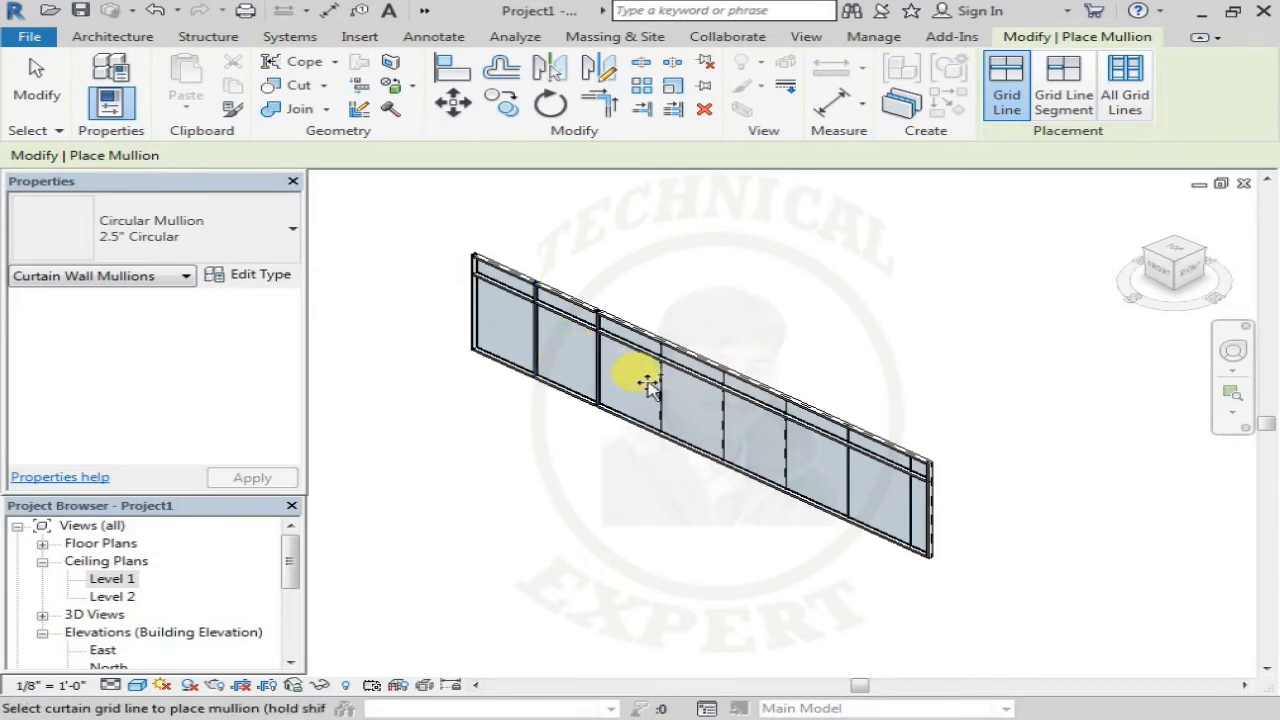
{"action": "left_click", "coordinate": [658, 380]}
{"action": "left_click", "coordinate": [722, 410]}
{"action": "left_click", "coordinate": [786, 444]}
{"action": "left_click", "coordinate": [849, 465]}
{"action": "left_click", "coordinate": [908, 491]}
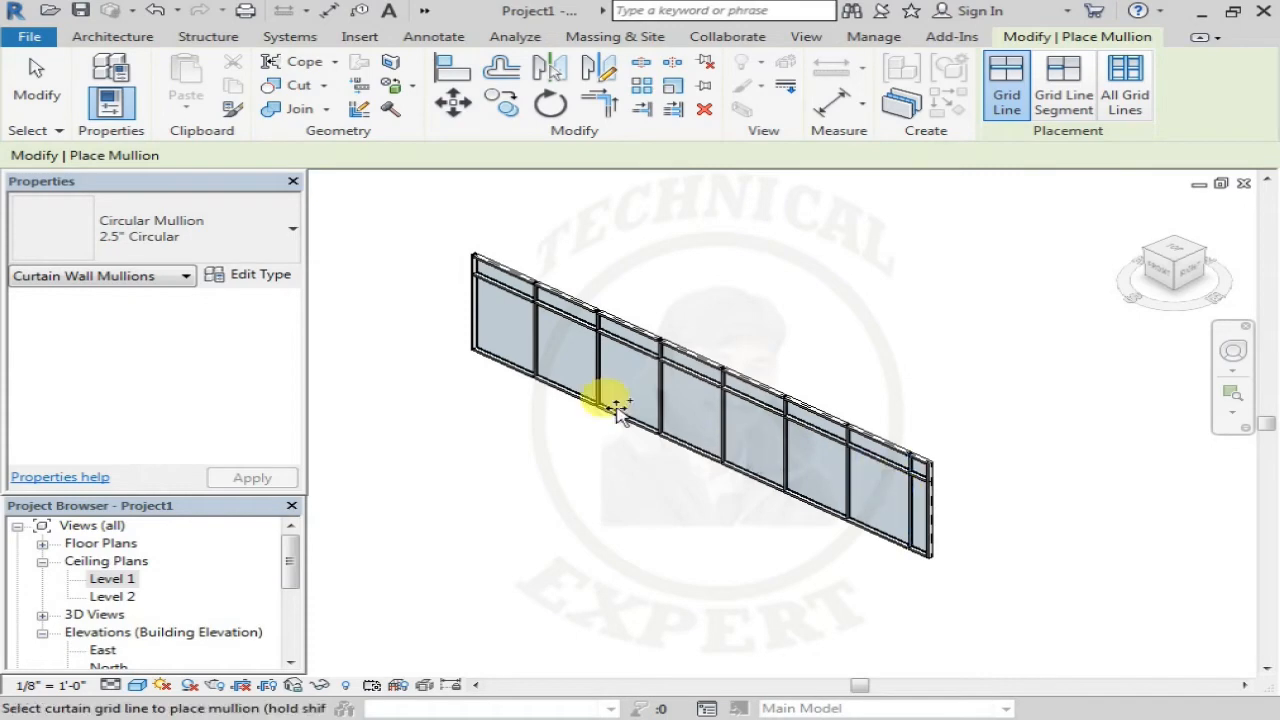
Try the 5" x 5" Quad Corner mullion type at the curtain wall's upper end corner.
{"action": "scroll", "coordinate": [571, 380], "scroll_direction": "up", "scroll_amount": 6}
{"action": "scroll", "coordinate": [500, 302], "scroll_direction": "up", "scroll_amount": 5}
{"action": "left_click", "coordinate": [200, 240]}
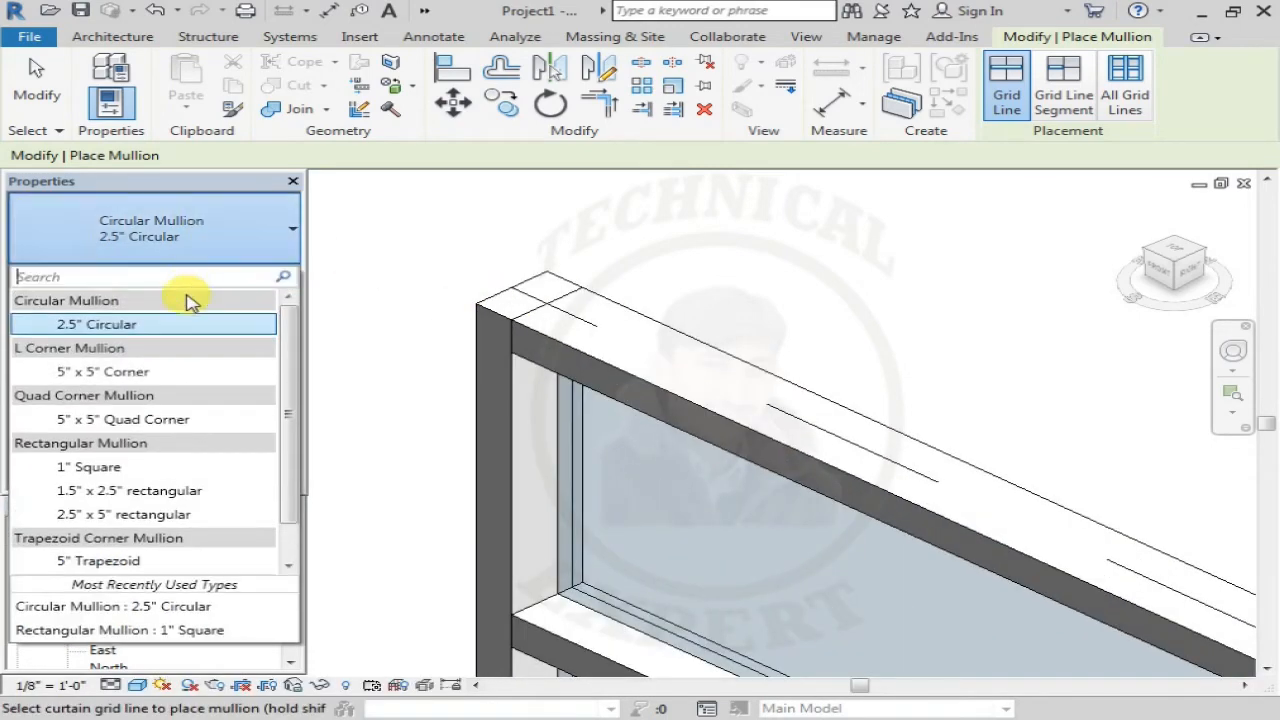
{"action": "left_click", "coordinate": [163, 421]}
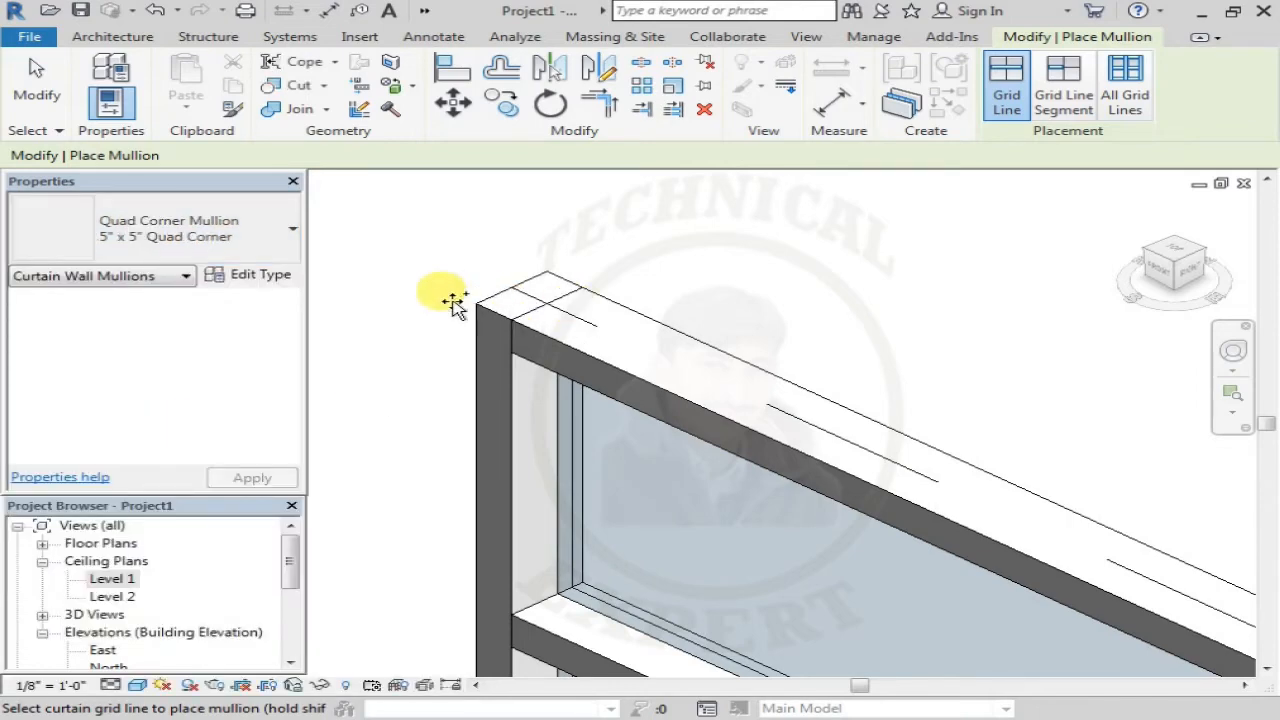
Try the 5" V Corner mullion type at the curtain wall's end corner and leave mullion placement.
{"action": "left_click", "coordinate": [194, 245]}
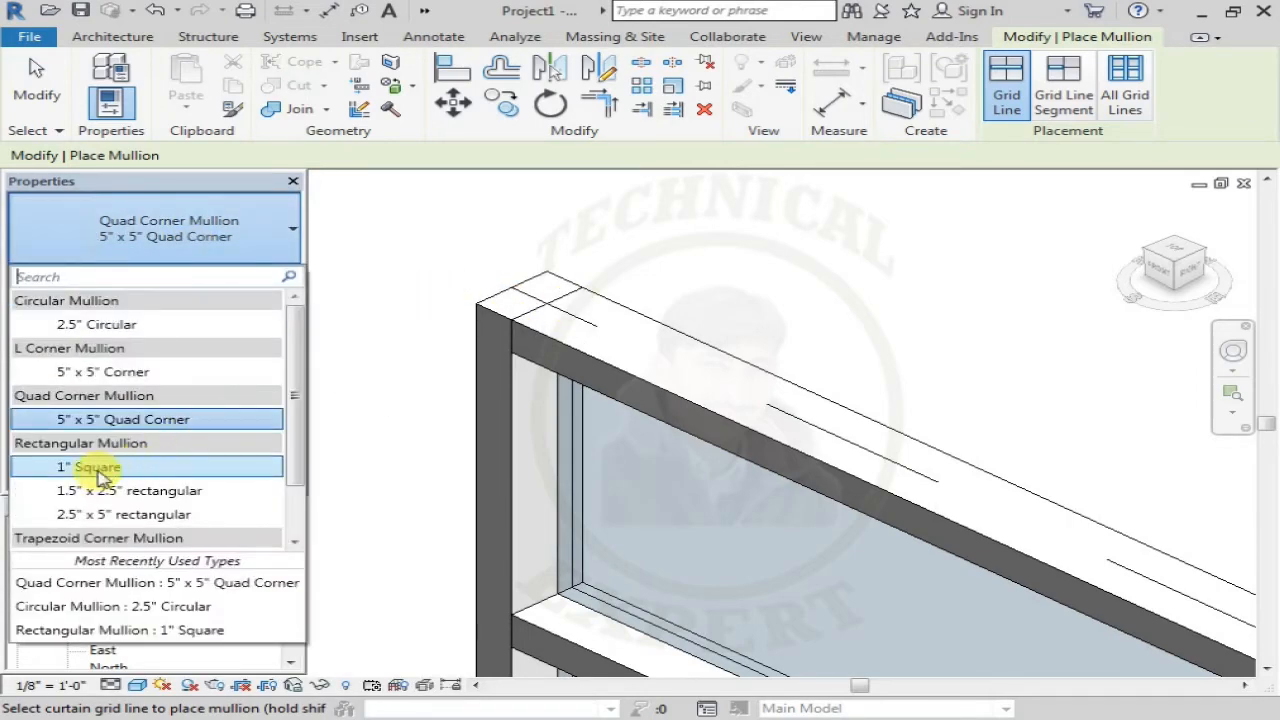
{"action": "scroll", "coordinate": [168, 446], "scroll_direction": "down", "scroll_amount": 2}
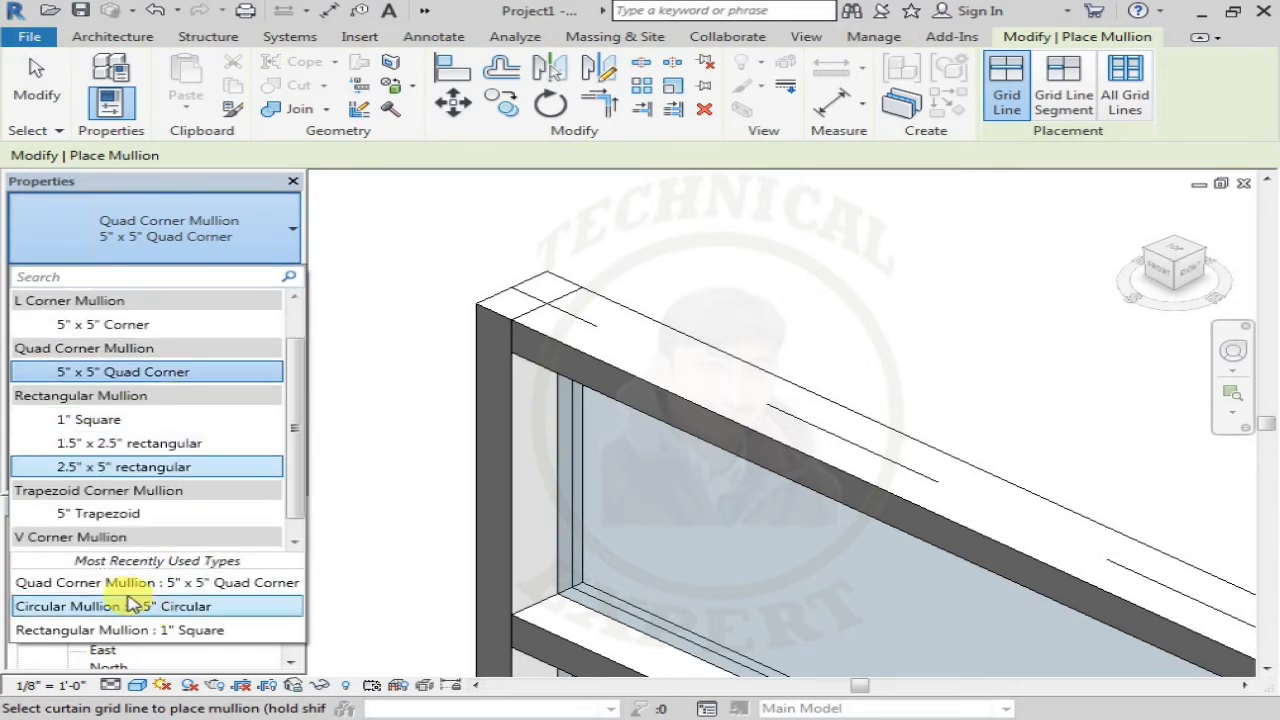
{"action": "scroll", "coordinate": [88, 531], "scroll_direction": "down", "scroll_amount": 1}
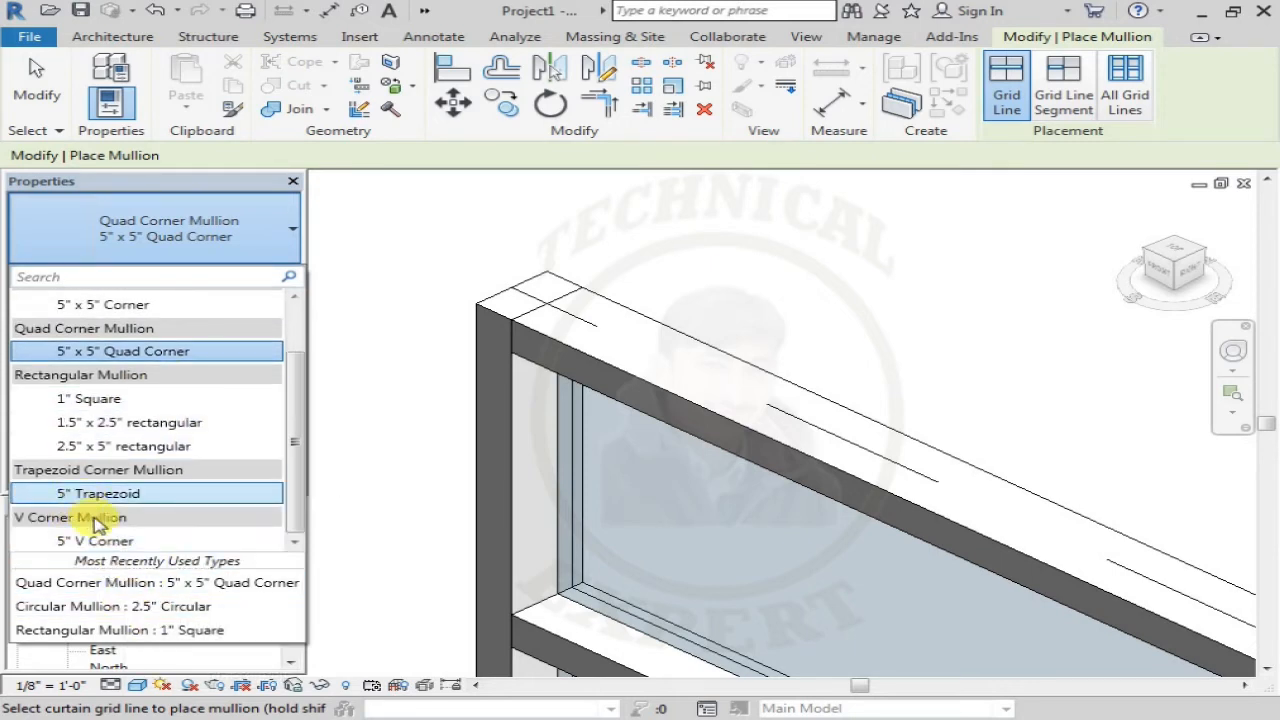
{"action": "left_click", "coordinate": [96, 540]}
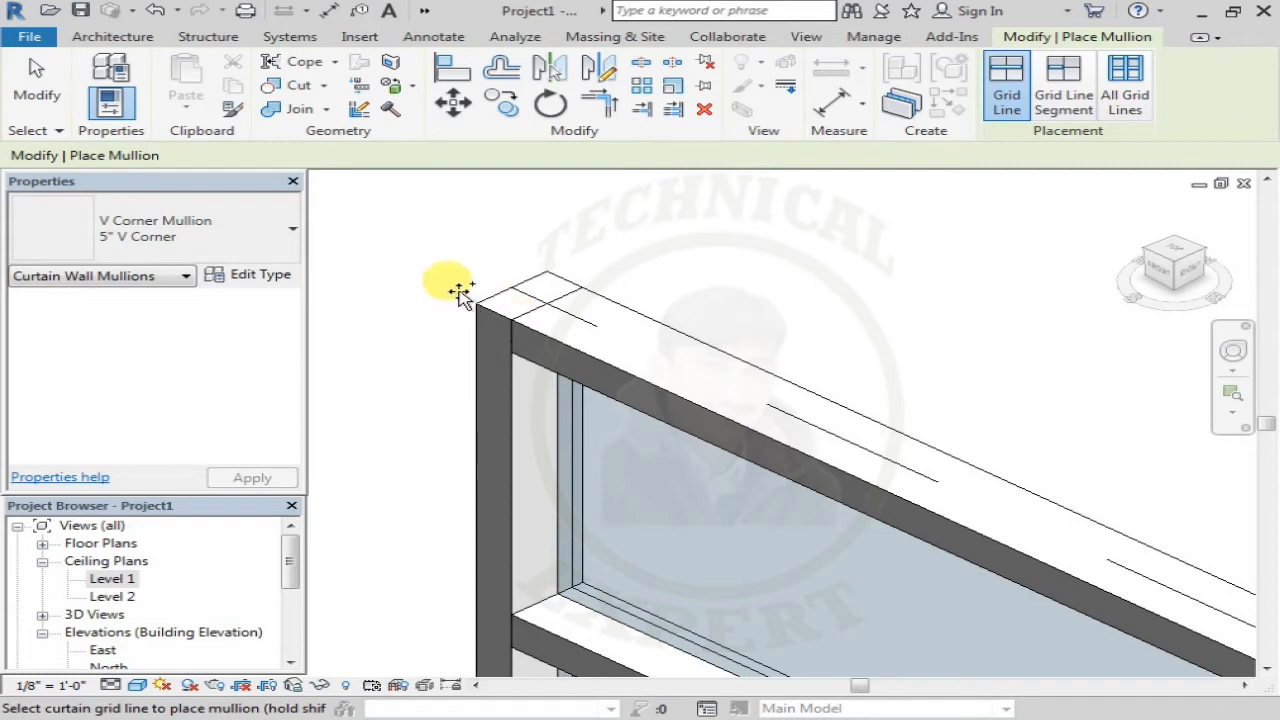
{"action": "scroll", "coordinate": [500, 443], "scroll_direction": "up", "scroll_amount": 5}
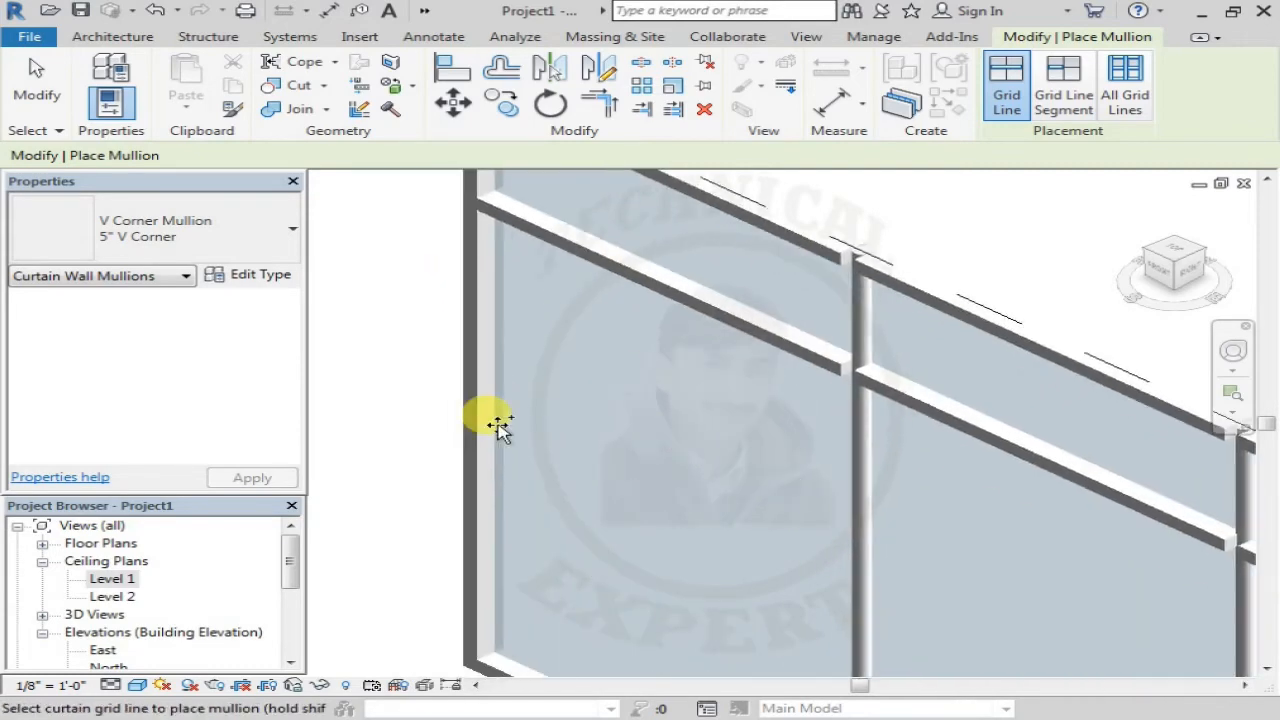
{"action": "middle_click_drag", "start_coordinate": [498, 425], "coordinate": [516, 231]}
{"action": "middle_click_drag", "start_coordinate": [738, 352], "coordinate": [658, 428]}
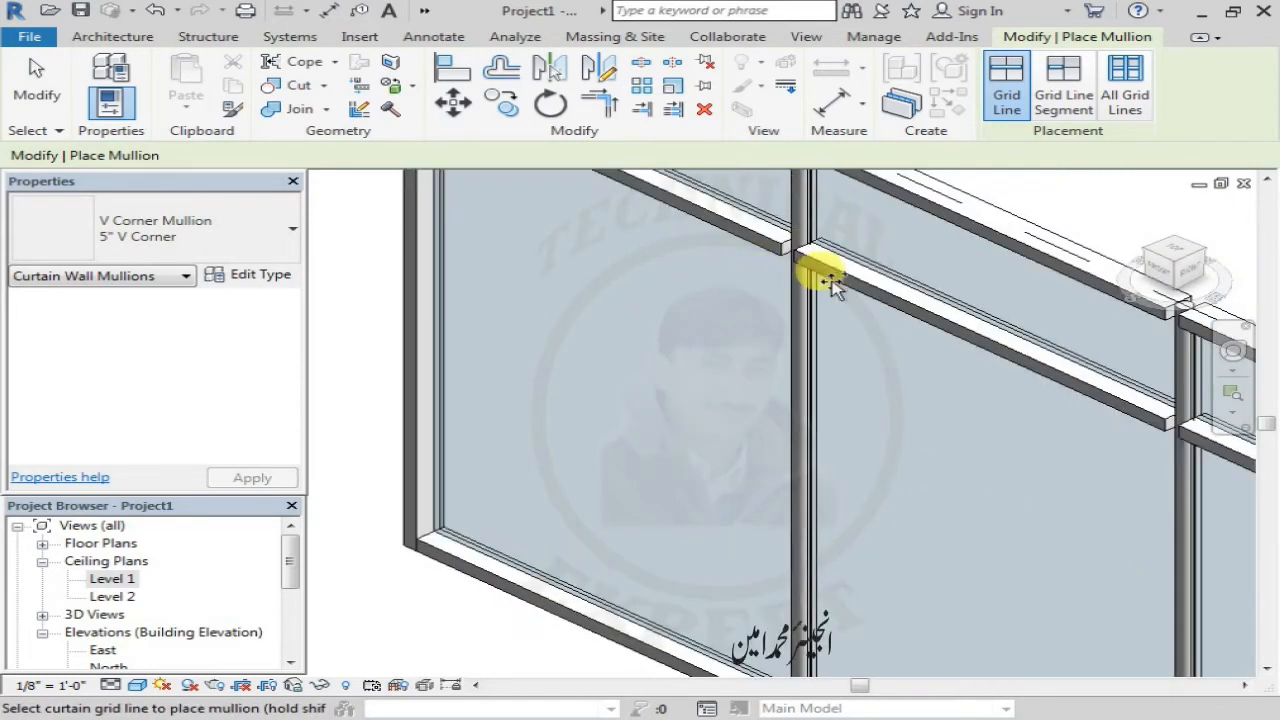
{"action": "key", "text": "Escape"}
{"action": "key", "text": "Escape"}
Make the first top-edge rectangular mullion continuous at its joins with the vertical mullions.
{"action": "middle_click_drag", "start_coordinate": [517, 151], "coordinate": [520, 323]}
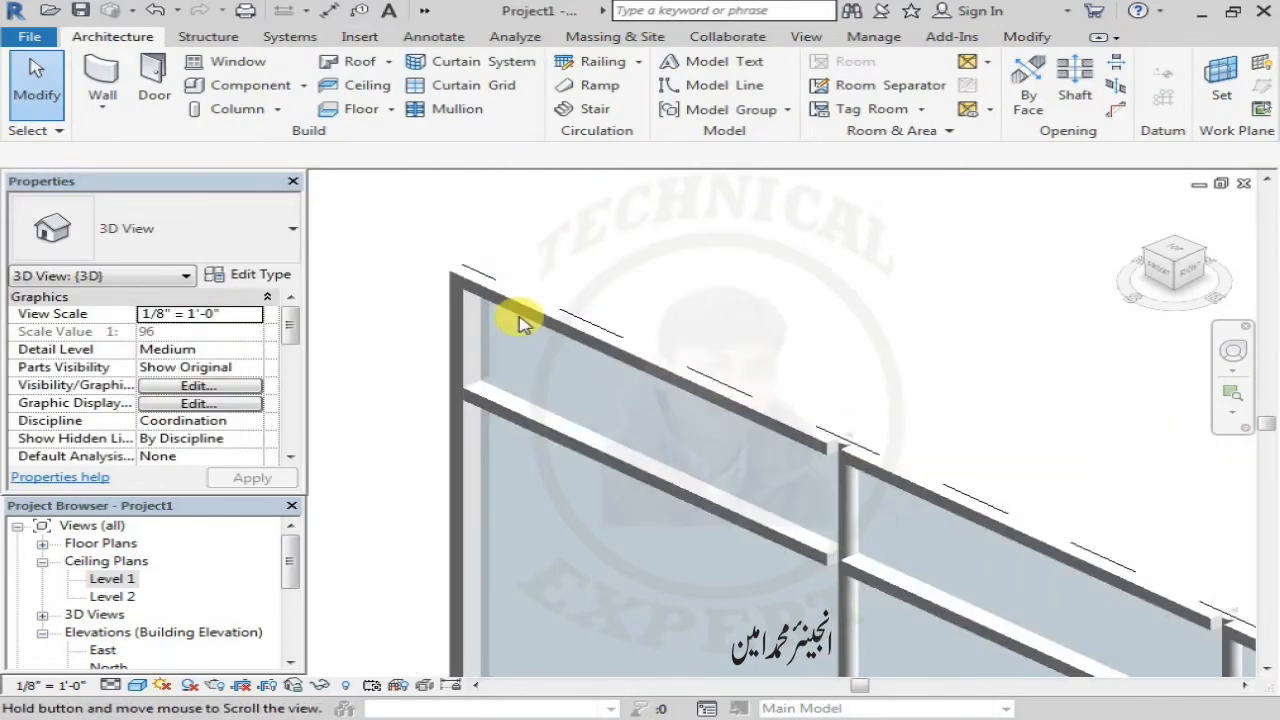
{"action": "left_click", "coordinate": [520, 300]}
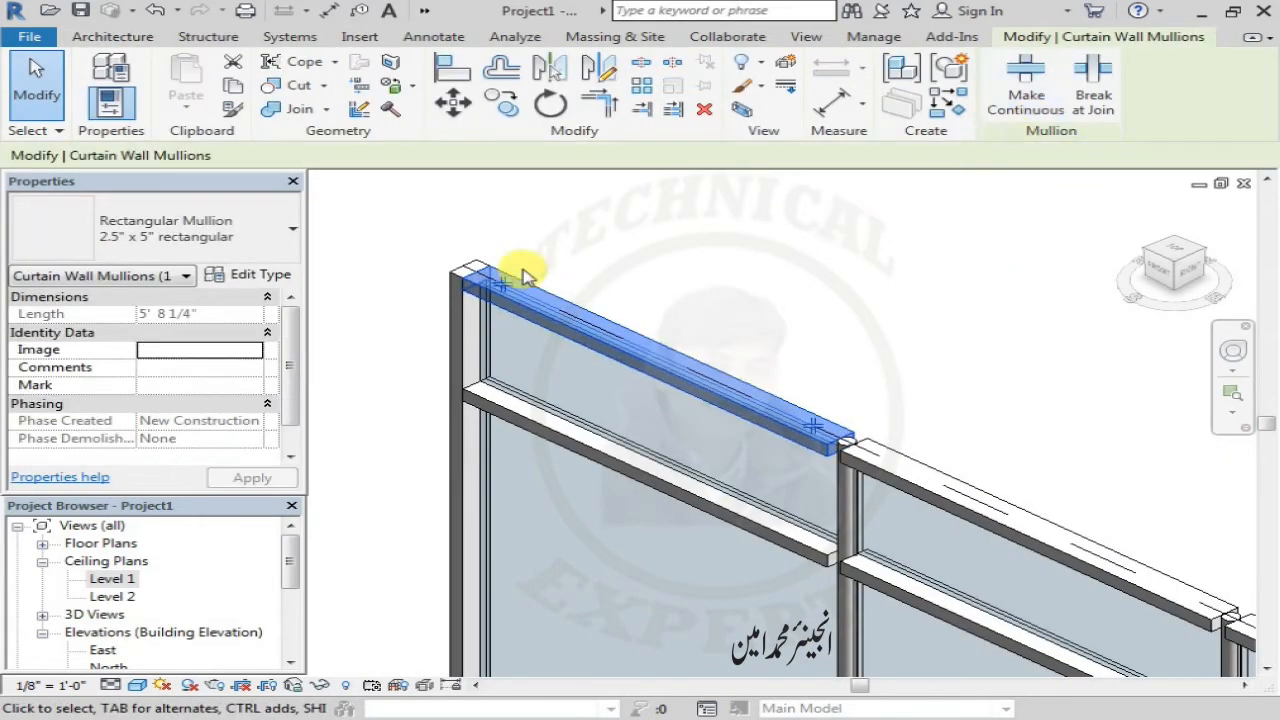
{"action": "left_click", "coordinate": [1030, 95]}
{"action": "middle_click_drag", "start_coordinate": [651, 329], "coordinate": [351, 219]}
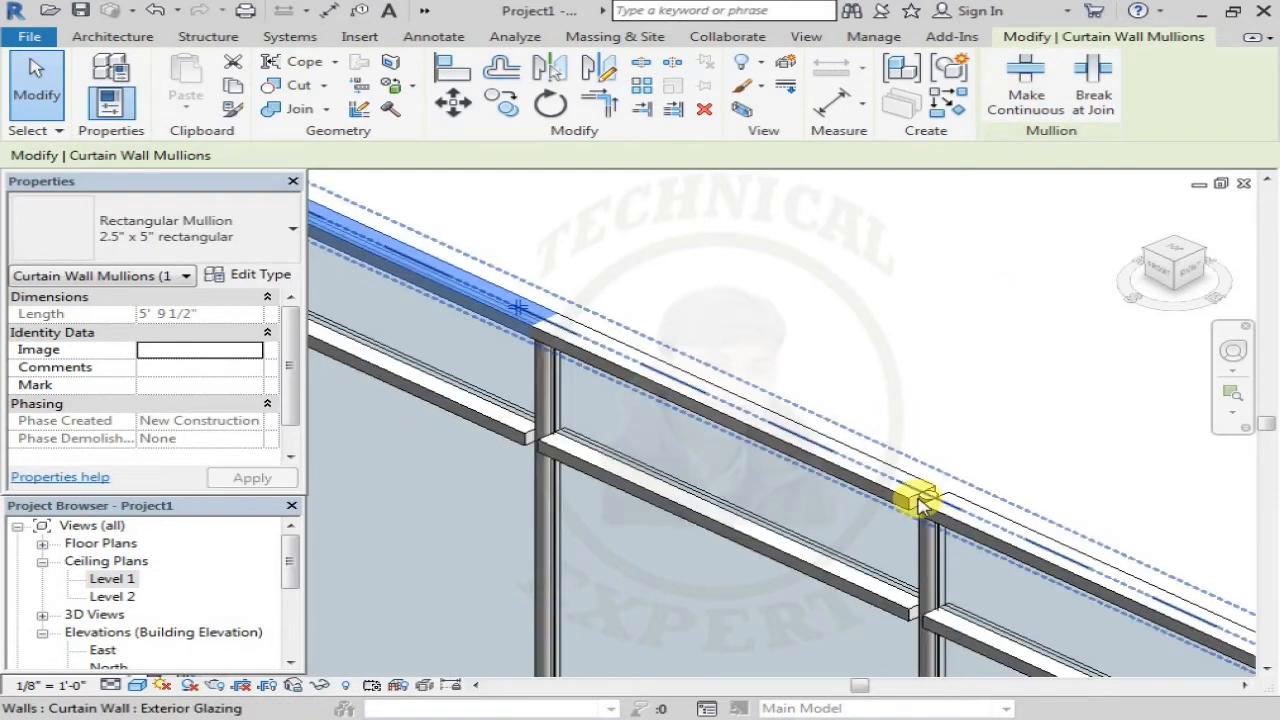
{"action": "left_click", "coordinate": [905, 497]}
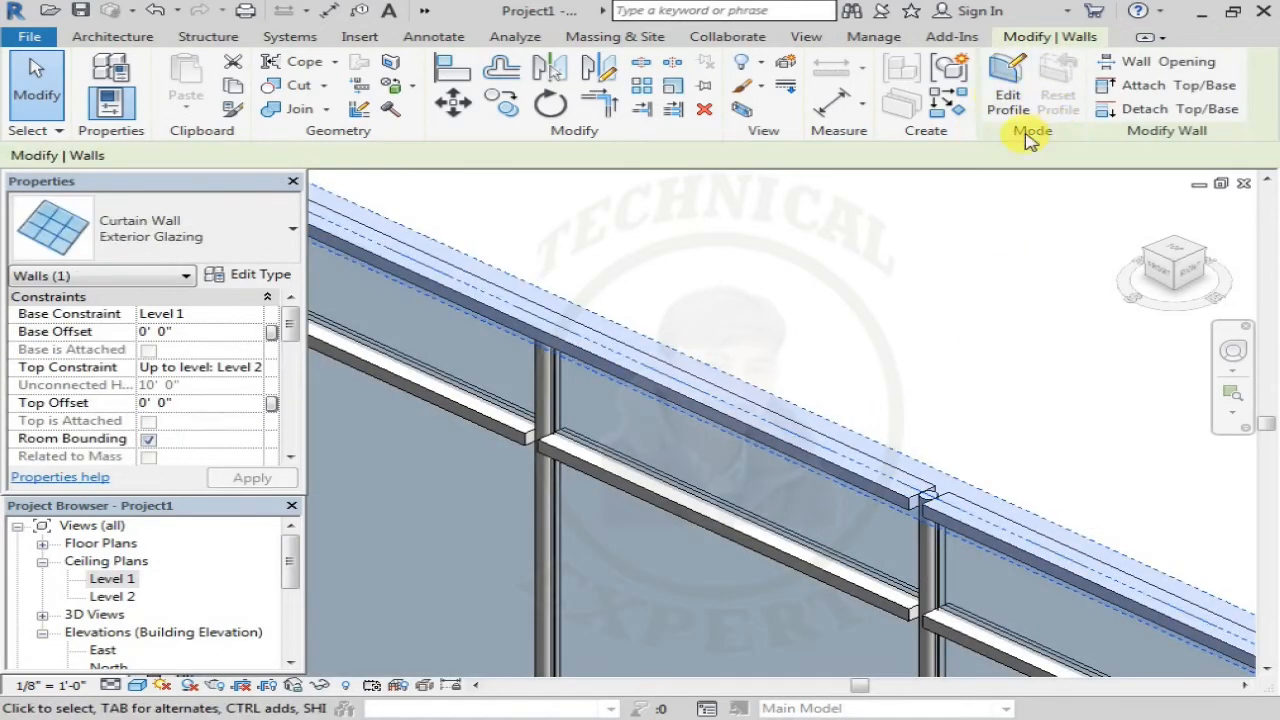
{"action": "key", "text": "Escape"}
{"action": "scroll", "coordinate": [762, 445], "scroll_direction": "down", "scroll_amount": 4}
{"action": "scroll", "coordinate": [580, 371], "scroll_direction": "down", "scroll_amount": 1}
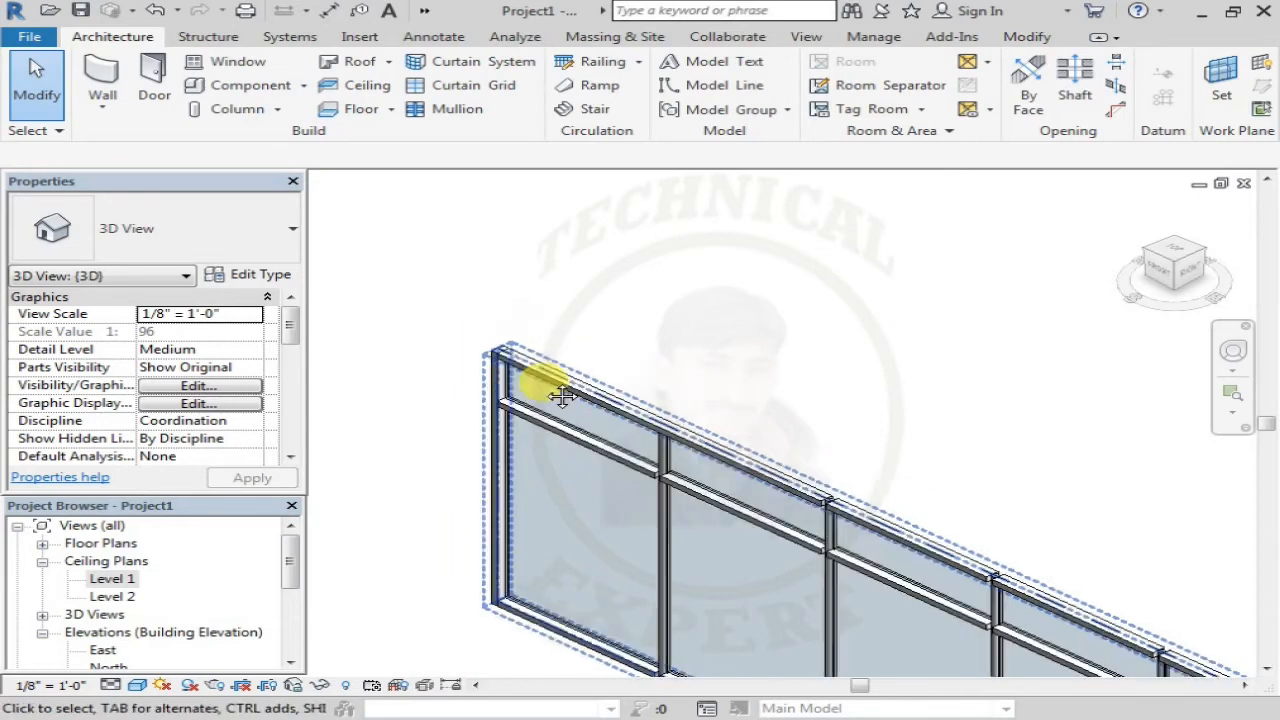
Review the mullion types available for placement at the curtain wall's upper end corner.
{"action": "scroll", "coordinate": [443, 334], "scroll_direction": "up", "scroll_amount": 5}
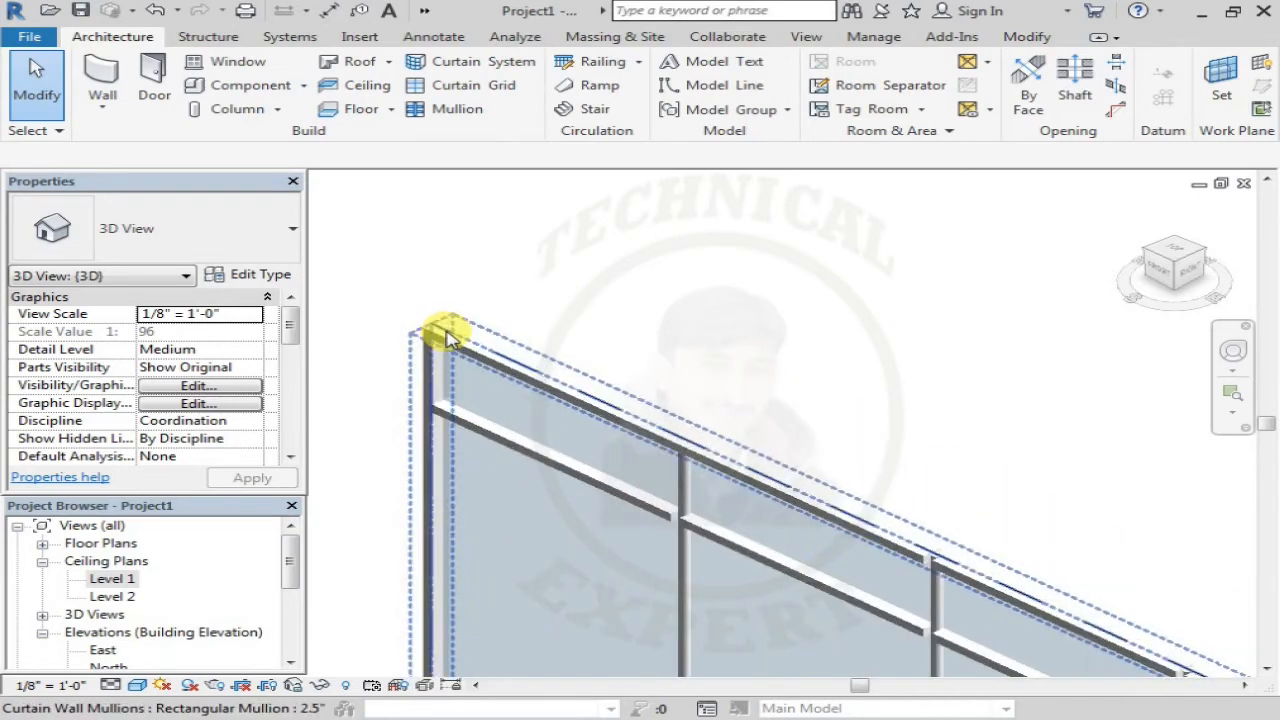
{"action": "scroll", "coordinate": [440, 322], "scroll_direction": "up", "scroll_amount": 3}
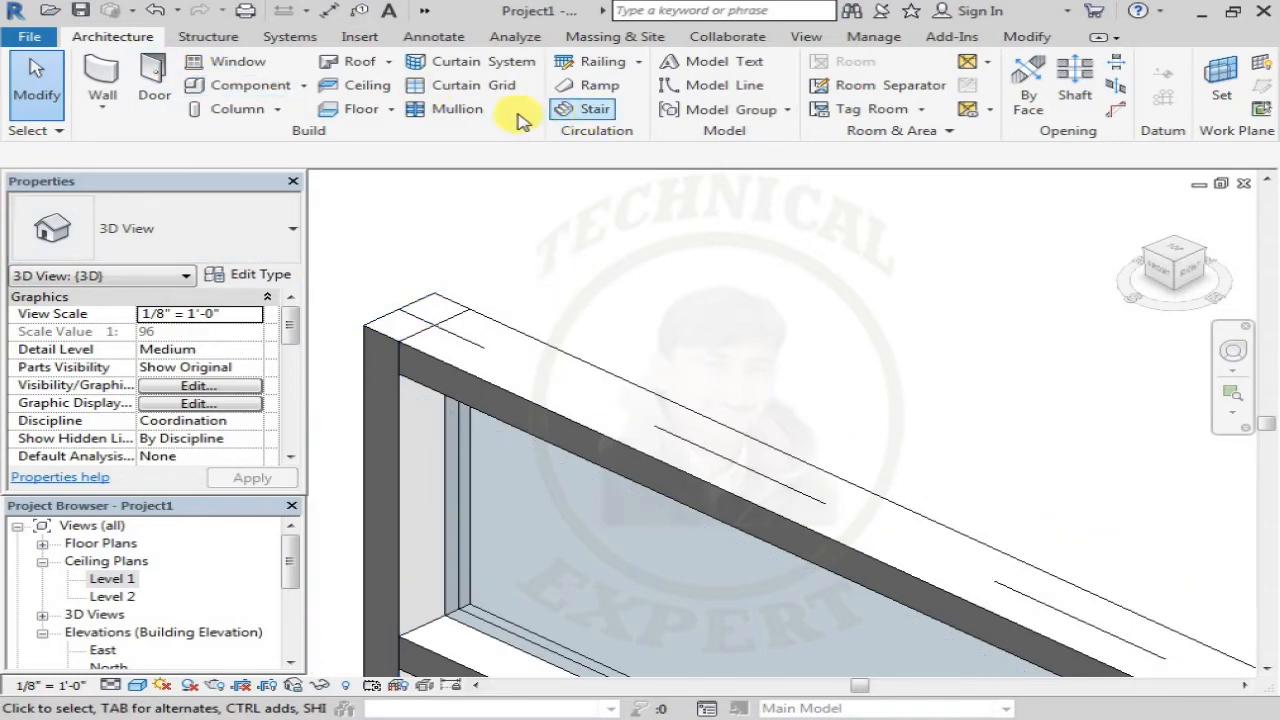
{"action": "left_click", "coordinate": [440, 110]}
{"action": "left_click", "coordinate": [251, 229]}
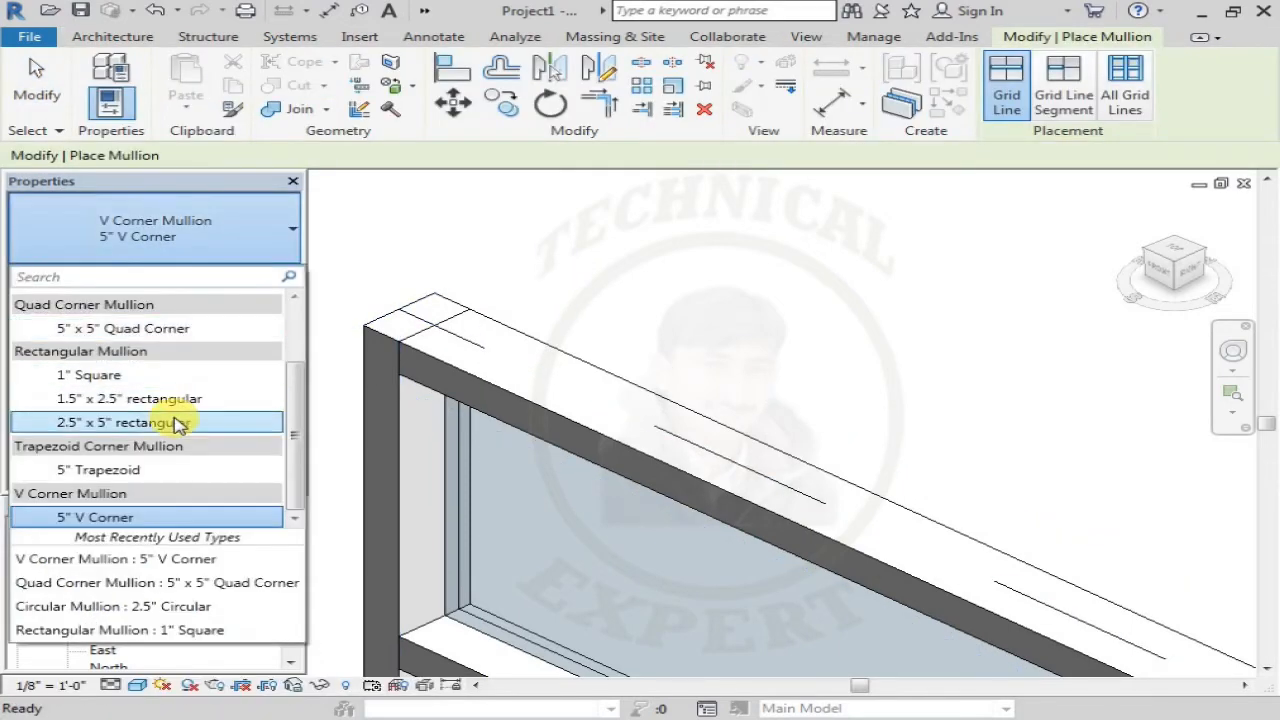
{"action": "left_click", "coordinate": [555, 386]}
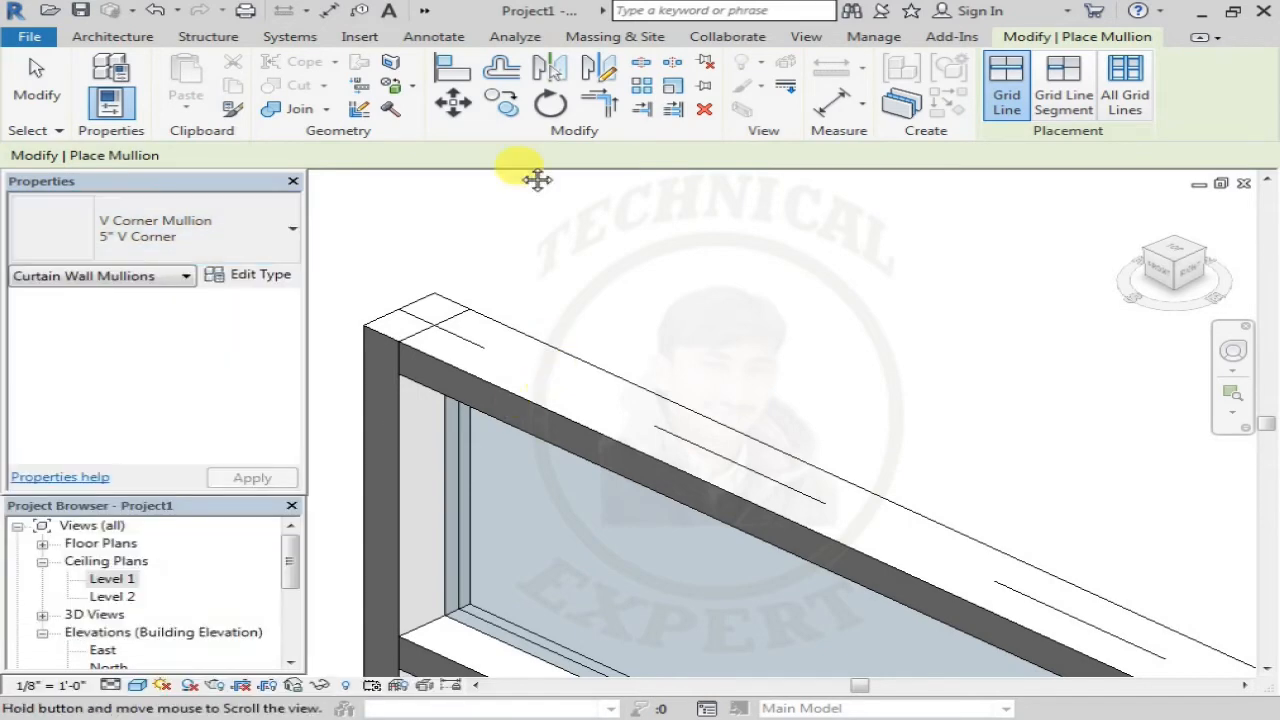
Leave mullion placement and examine the mullion joins along the curtain wall's lower edge.
{"action": "middle_click_drag", "start_coordinate": [537, 179], "coordinate": [523, 369]}
{"action": "scroll", "coordinate": [563, 434], "scroll_direction": "down", "scroll_amount": 2}
{"action": "key", "text": "Escape"}
{"action": "middle_click_drag", "start_coordinate": [425, 592], "coordinate": [708, 364]}
{"action": "middle_click_drag", "start_coordinate": [700, 652], "coordinate": [557, 546]}
{"action": "middle_click_drag", "start_coordinate": [858, 672], "coordinate": [655, 567]}
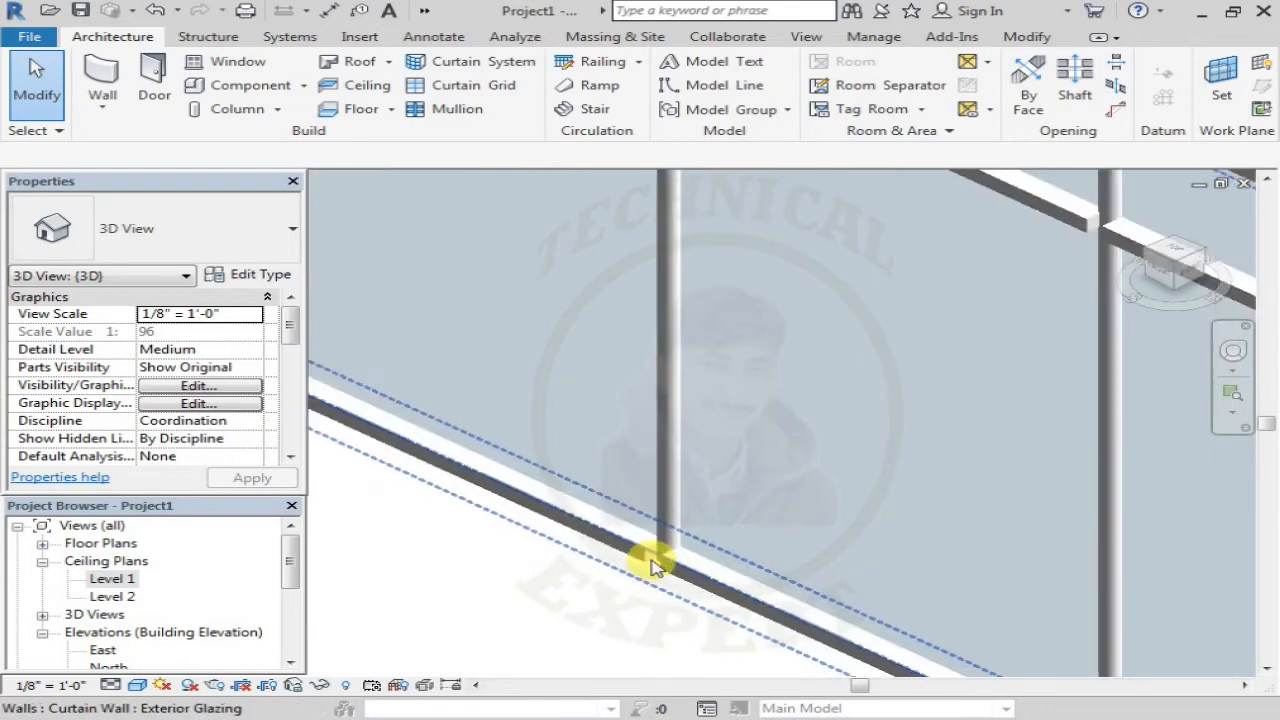
{"action": "middle_click_drag", "start_coordinate": [783, 613], "coordinate": [620, 505]}
{"action": "middle_click_drag", "start_coordinate": [948, 654], "coordinate": [786, 566]}
{"action": "scroll", "coordinate": [786, 566], "scroll_direction": "down", "scroll_amount": 4}
{"action": "middle_click_drag", "start_coordinate": [914, 623], "coordinate": [647, 487]}
{"action": "middle_click_drag", "start_coordinate": [527, 432], "coordinate": [466, 400]}
{"action": "scroll", "coordinate": [614, 449], "scroll_direction": "down", "scroll_amount": 2}
{"action": "scroll", "coordinate": [609, 449], "scroll_direction": "down", "scroll_amount": 3}
{"action": "middle_click_drag", "start_coordinate": [609, 449], "coordinate": [800, 443]}
Examine the mullions at the curtain wall's far end, from its bottom corner up to its top corner, and the whole wall.
{"action": "scroll", "coordinate": [766, 514], "scroll_direction": "up", "scroll_amount": 5}
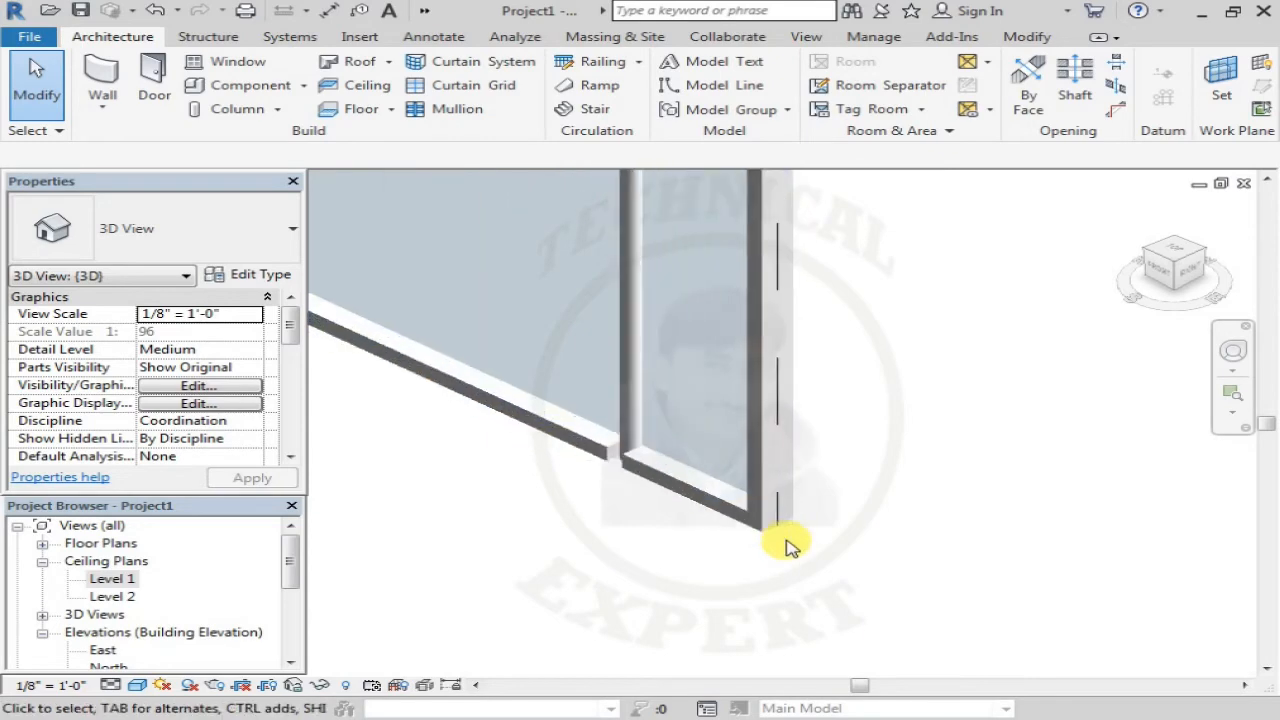
{"action": "scroll", "coordinate": [846, 440], "scroll_direction": "up", "scroll_amount": 3}
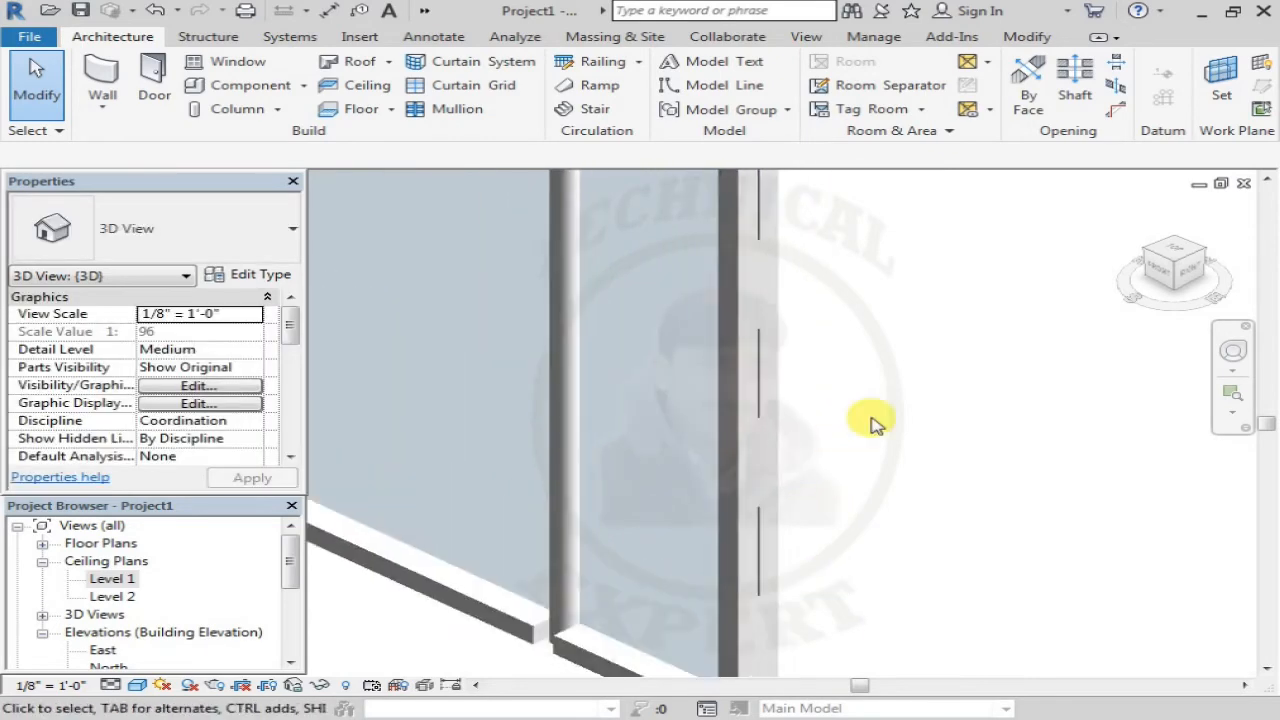
{"action": "middle_click_drag", "start_coordinate": [899, 425], "coordinate": [880, 588]}
{"action": "middle_click_drag", "start_coordinate": [857, 354], "coordinate": [857, 583]}
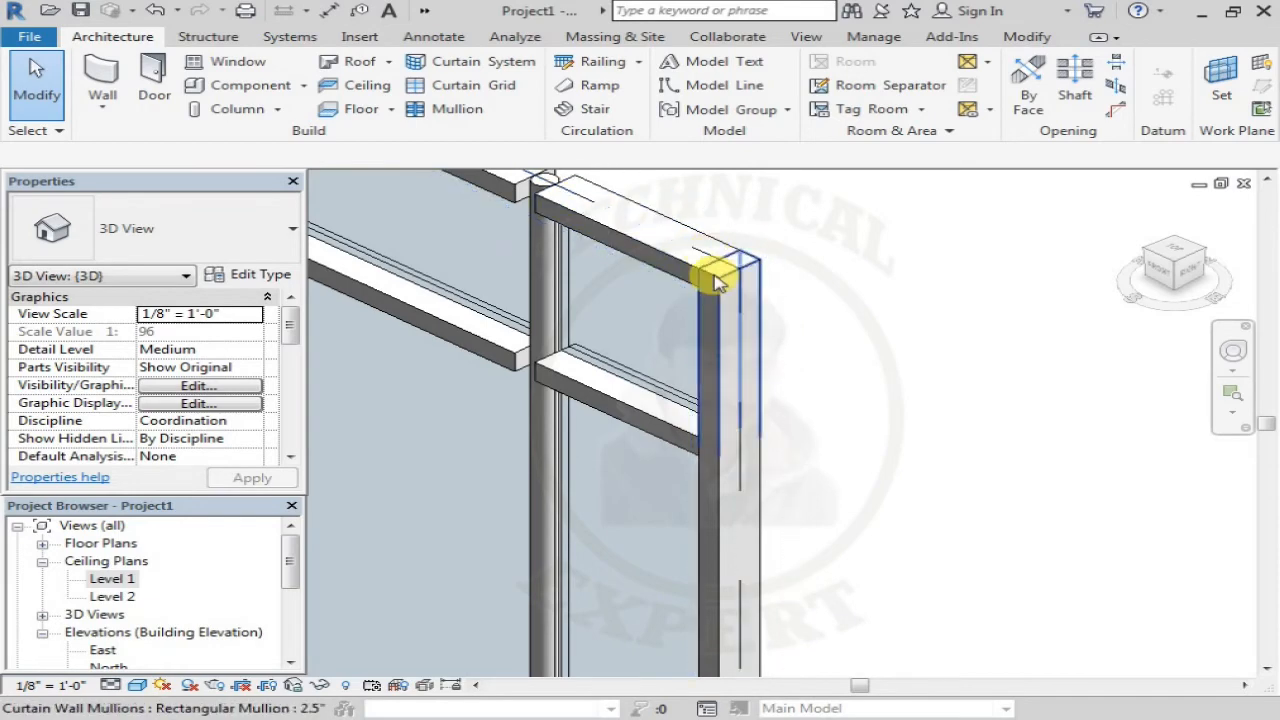
{"action": "scroll", "coordinate": [423, 437], "scroll_direction": "down", "scroll_amount": 5}
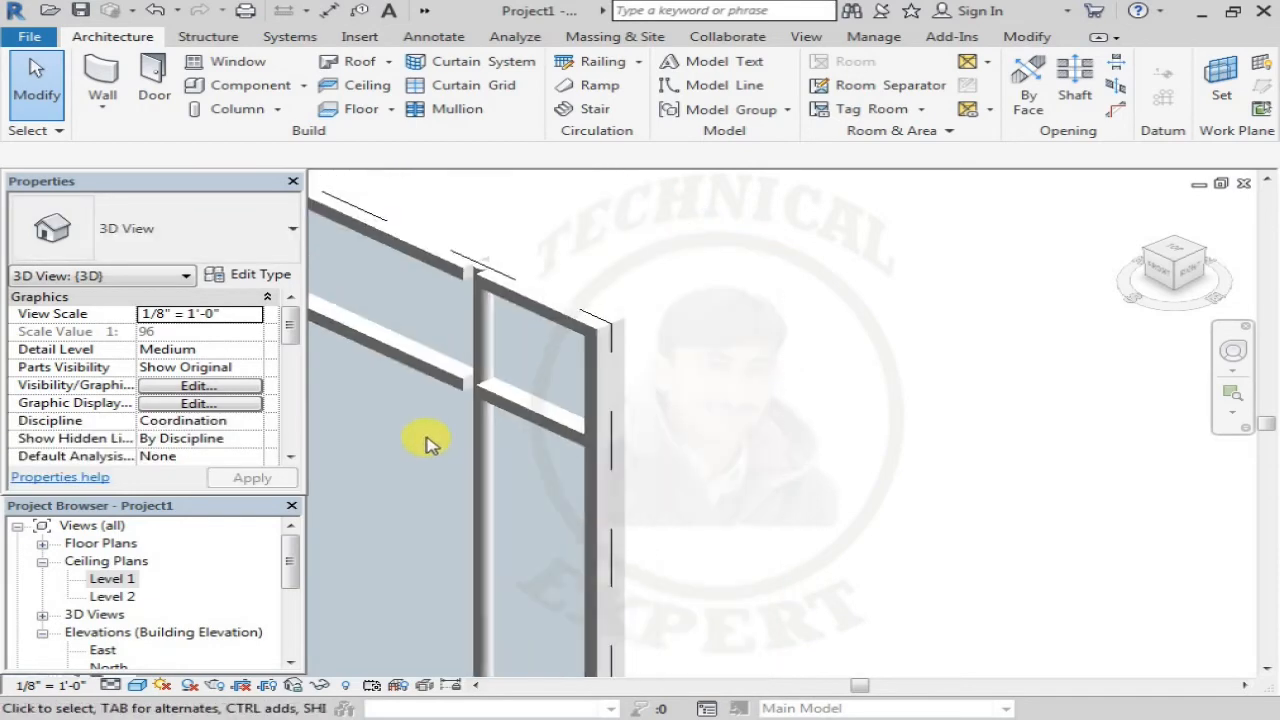
{"action": "middle_click_drag", "start_coordinate": [465, 454], "coordinate": [980, 462]}
{"action": "middle_click_drag", "start_coordinate": [571, 403], "coordinate": [700, 500]}
{"action": "scroll", "coordinate": [700, 500], "scroll_direction": "down", "scroll_amount": 3}
{"action": "scroll", "coordinate": [600, 397], "scroll_direction": "down", "scroll_amount": 2}
{"action": "middle_click_drag", "start_coordinate": [600, 397], "coordinate": [562, 380]}
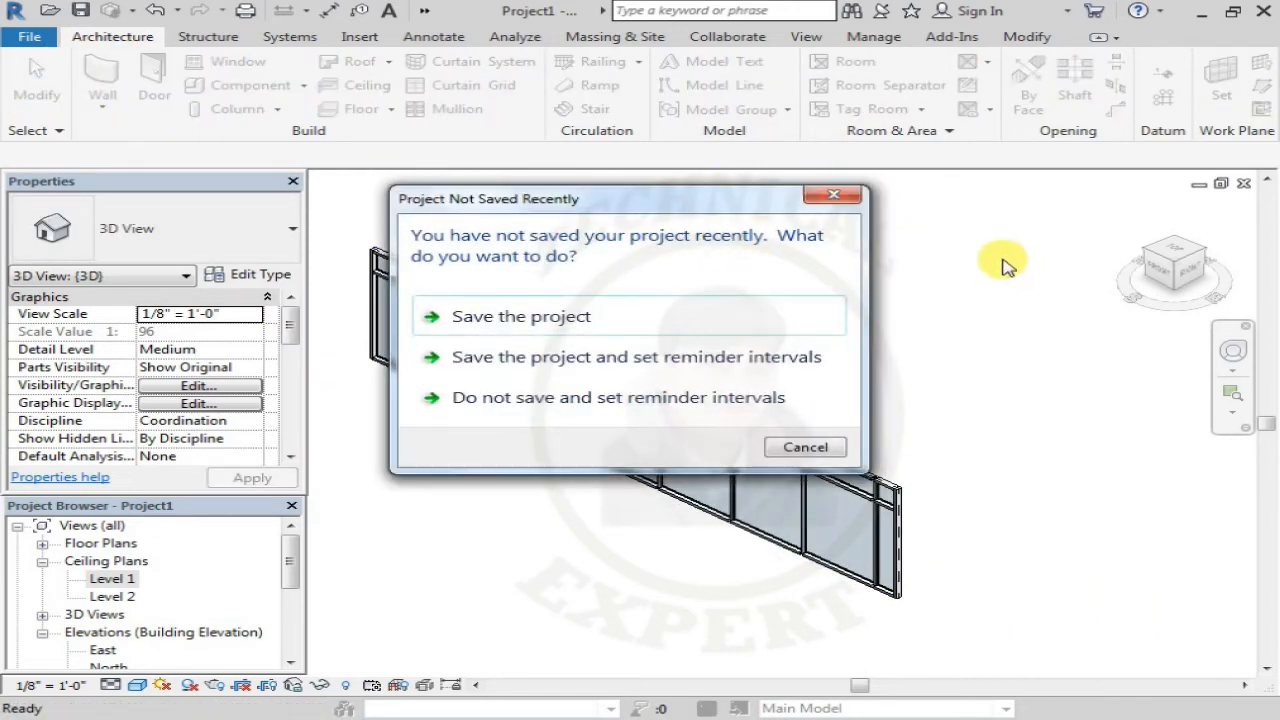
Dismiss the save reminder, leave wall placement and delete the Exterior Glazing curtain wall with its mullions.
{"action": "left_click", "coordinate": [833, 195]}
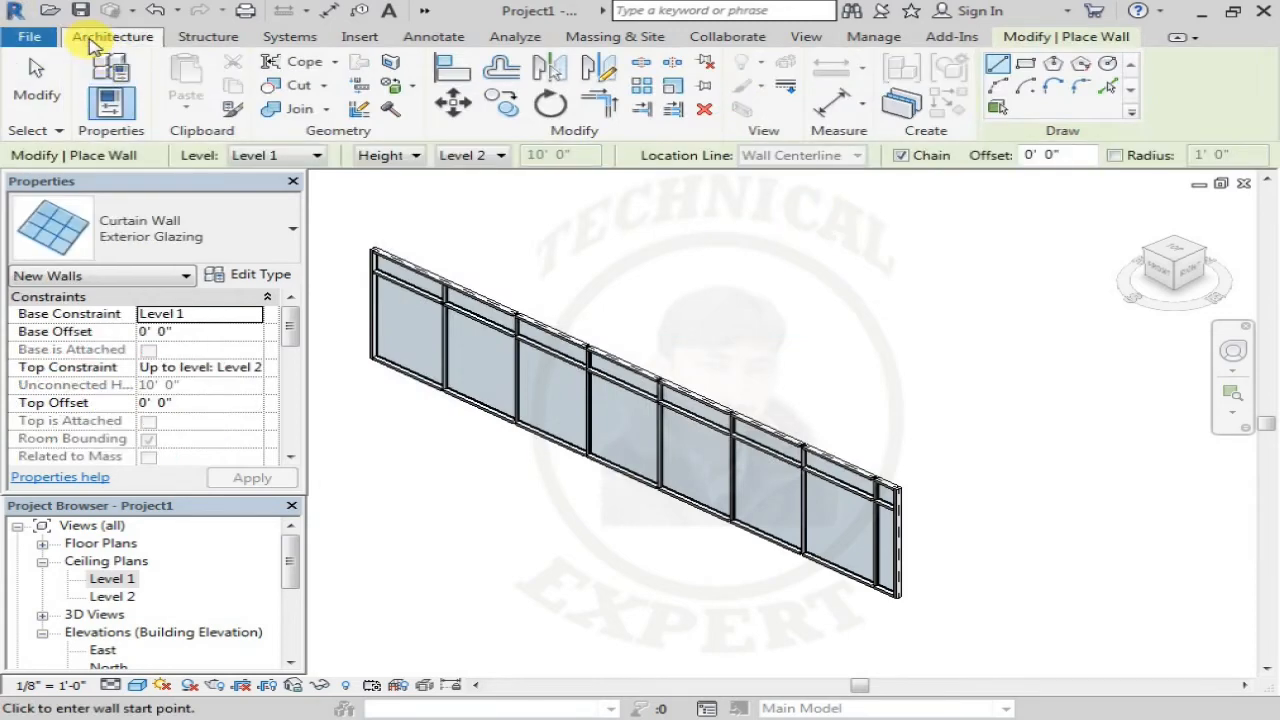
{"action": "left_click", "coordinate": [108, 38]}
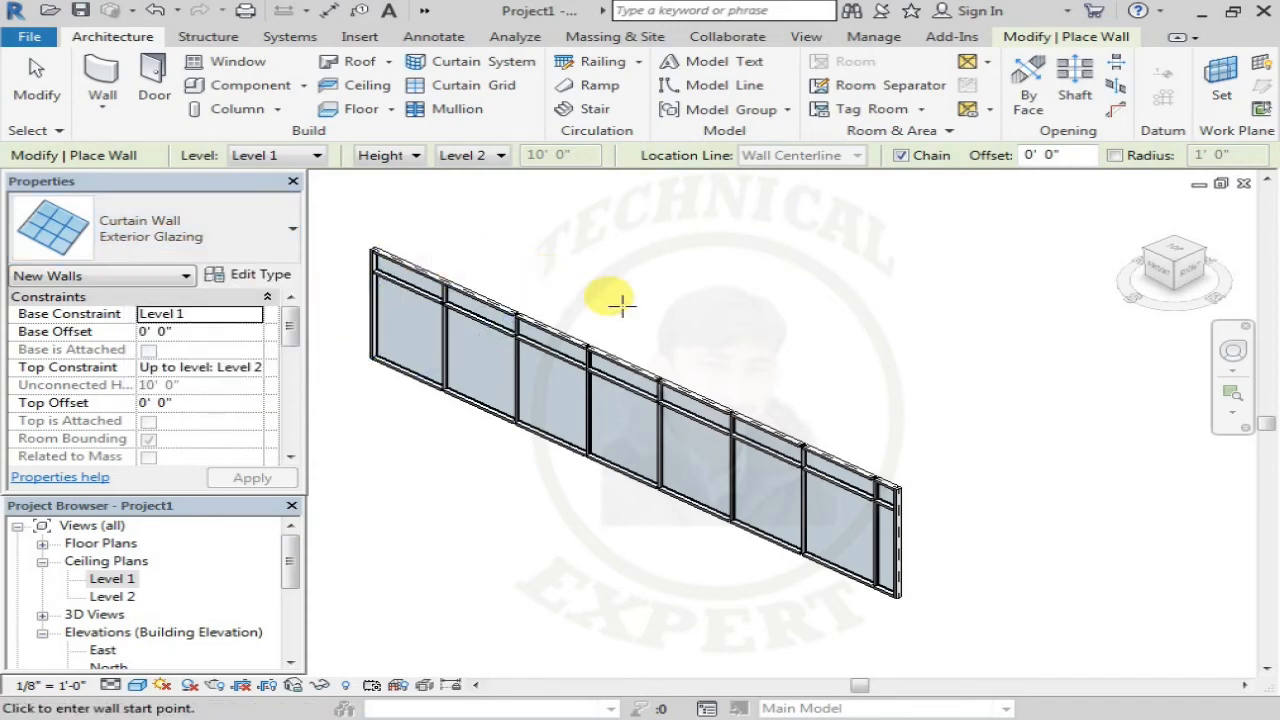
{"action": "key", "text": "Escape"}
{"action": "left_click_drag", "start_coordinate": [655, 323], "coordinate": [523, 414]}
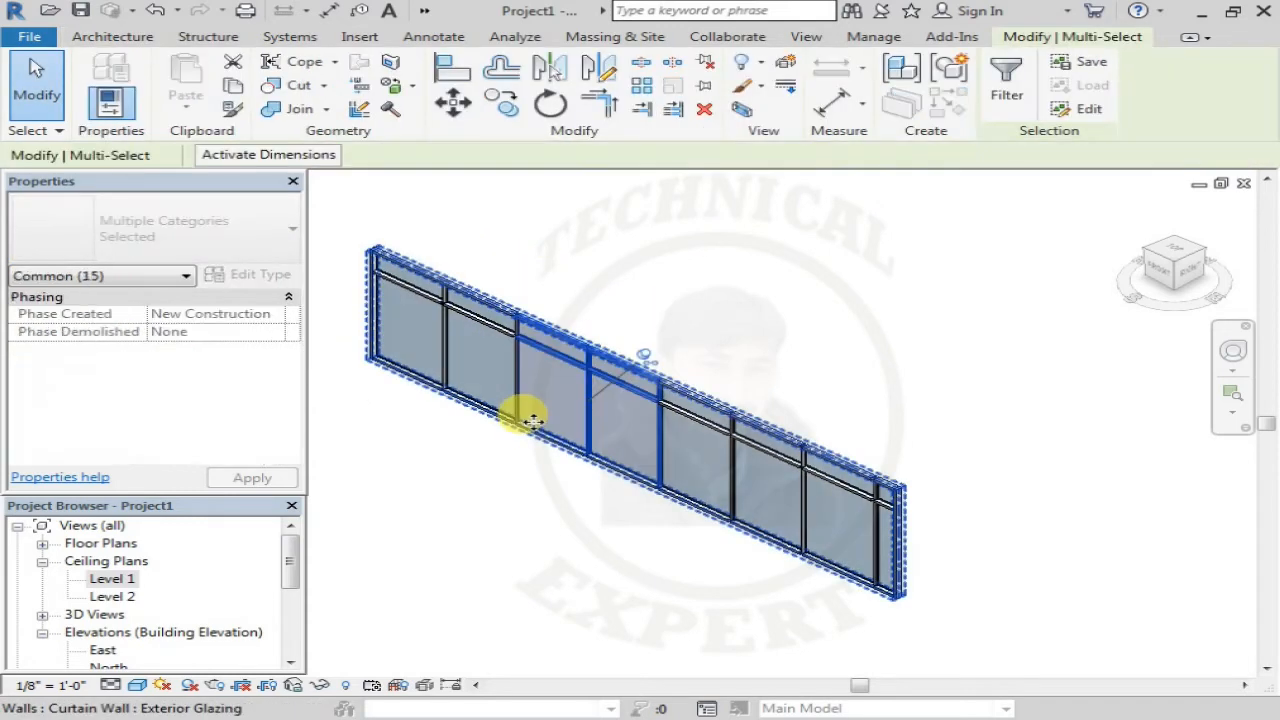
{"action": "key", "text": "Delete"}
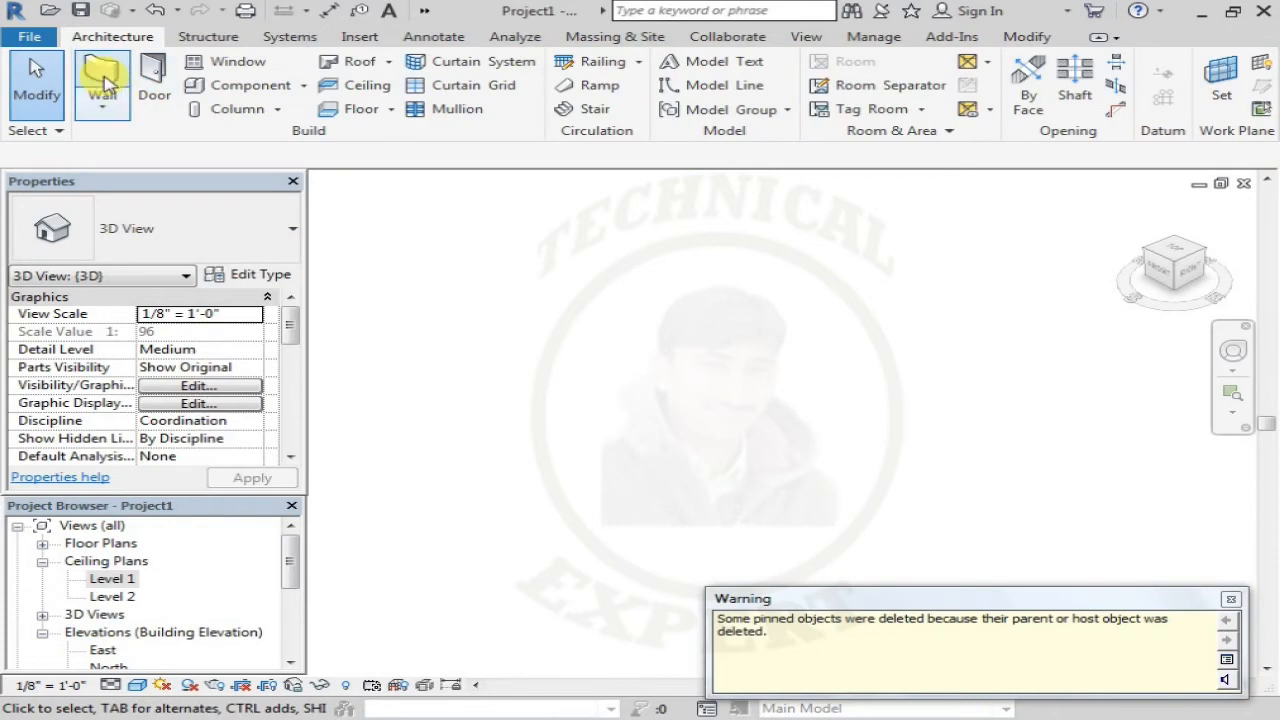
Choose the Curtain Wall Storefront type for new walls and try starting a wall in the 3D view.
{"action": "left_click", "coordinate": [101, 76]}
{"action": "left_click", "coordinate": [213, 238]}
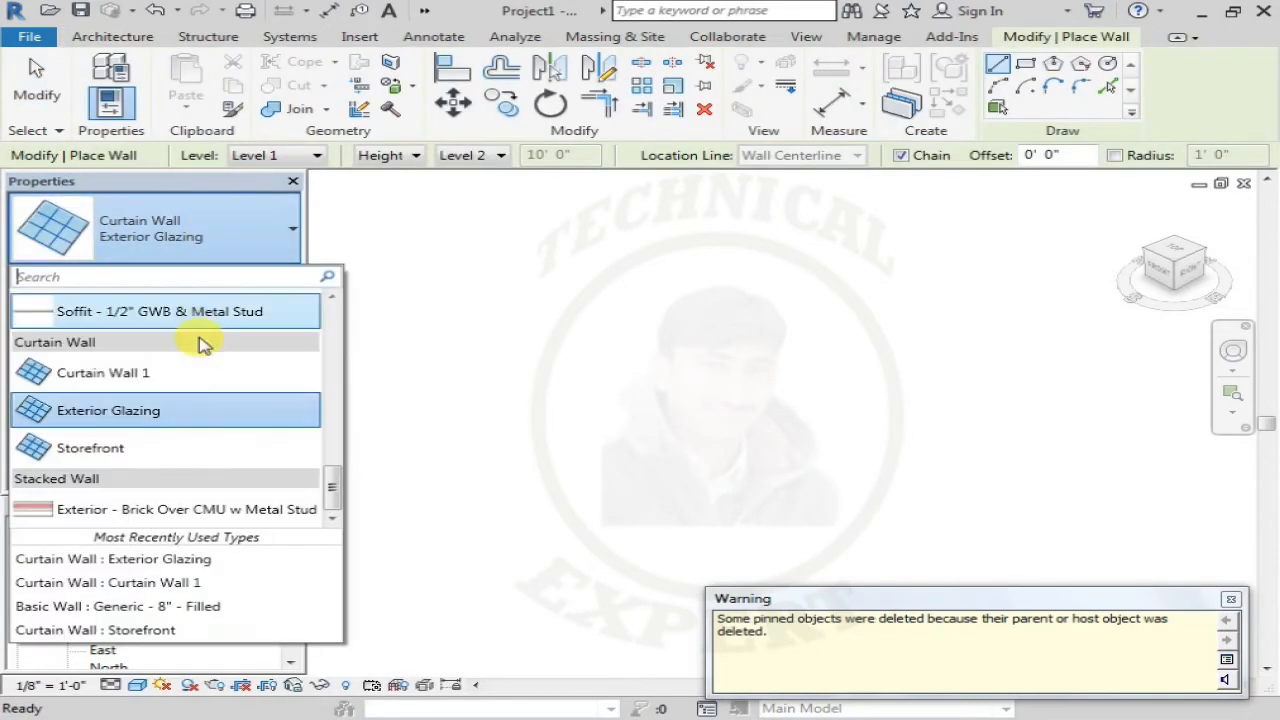
{"action": "left_click", "coordinate": [155, 455]}
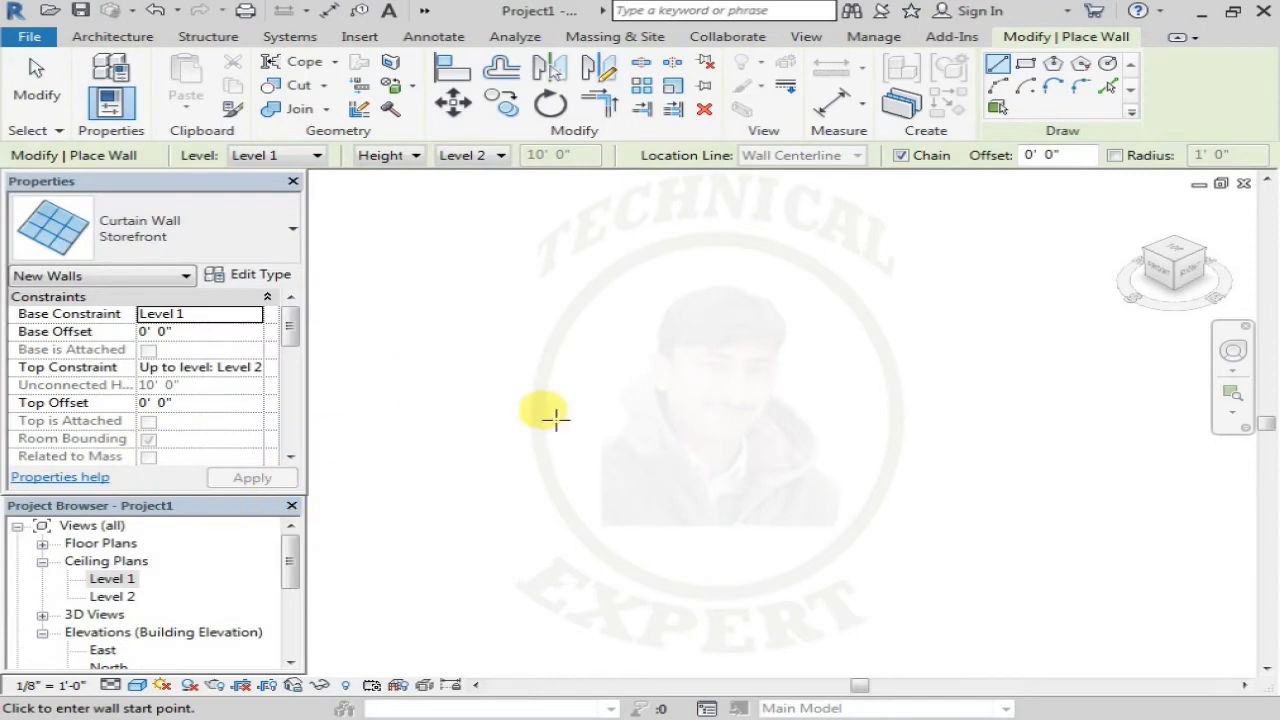
{"action": "left_click", "coordinate": [630, 410]}
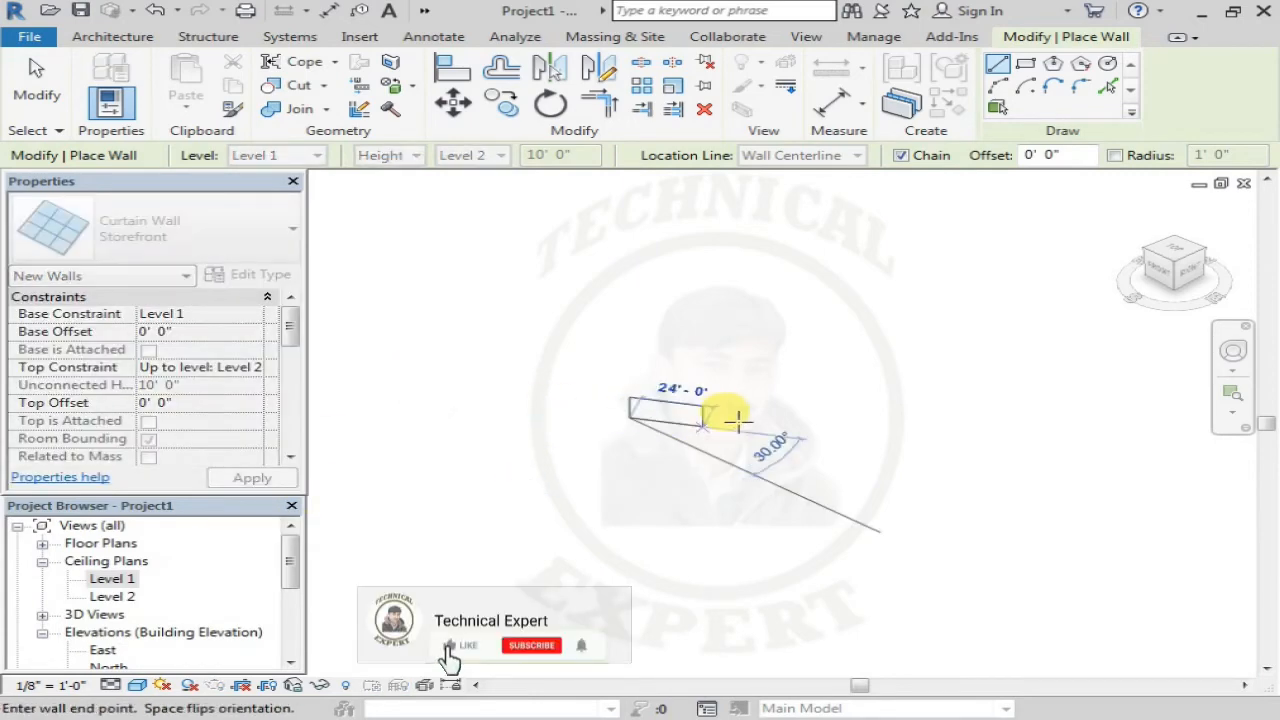
Draw a horizontal Storefront curtain wall 36' long in the Level 1 ceiling plan.
{"action": "double_click", "coordinate": [112, 578]}
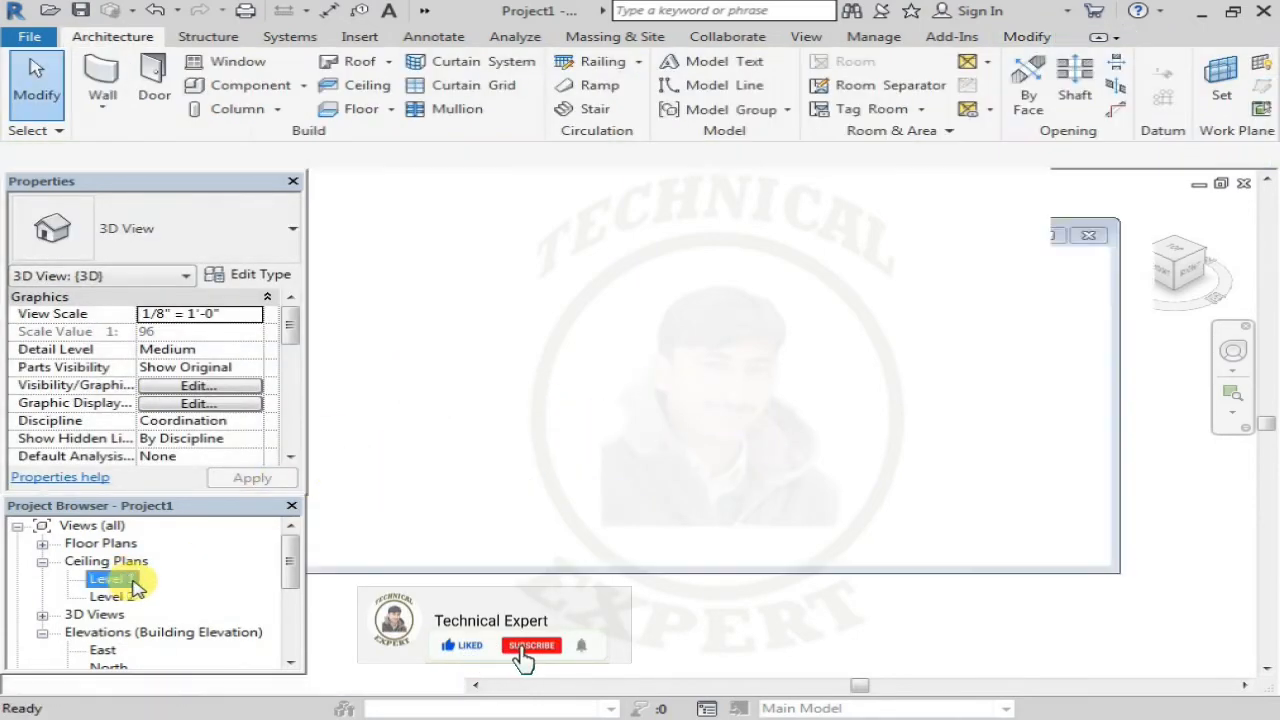
{"action": "middle_click_drag", "start_coordinate": [762, 415], "coordinate": [751, 372]}
{"action": "scroll", "coordinate": [676, 418], "scroll_direction": "up", "scroll_amount": 2}
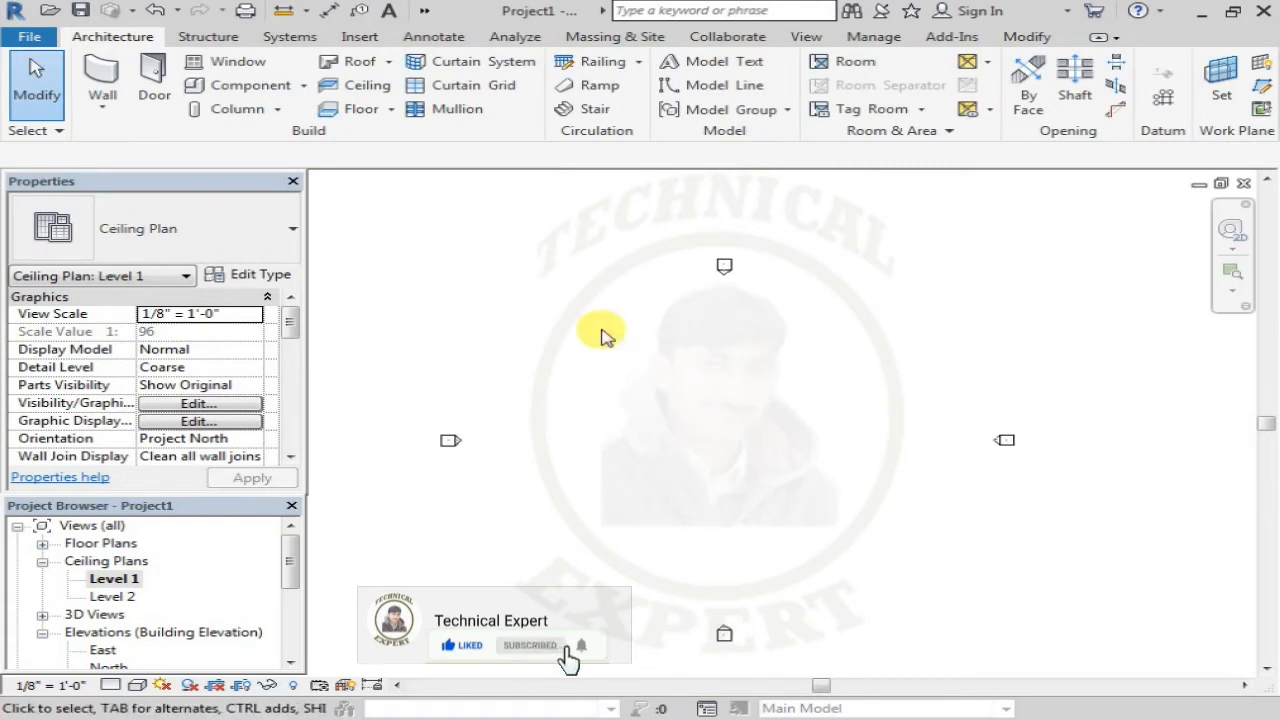
{"action": "left_click", "coordinate": [101, 72]}
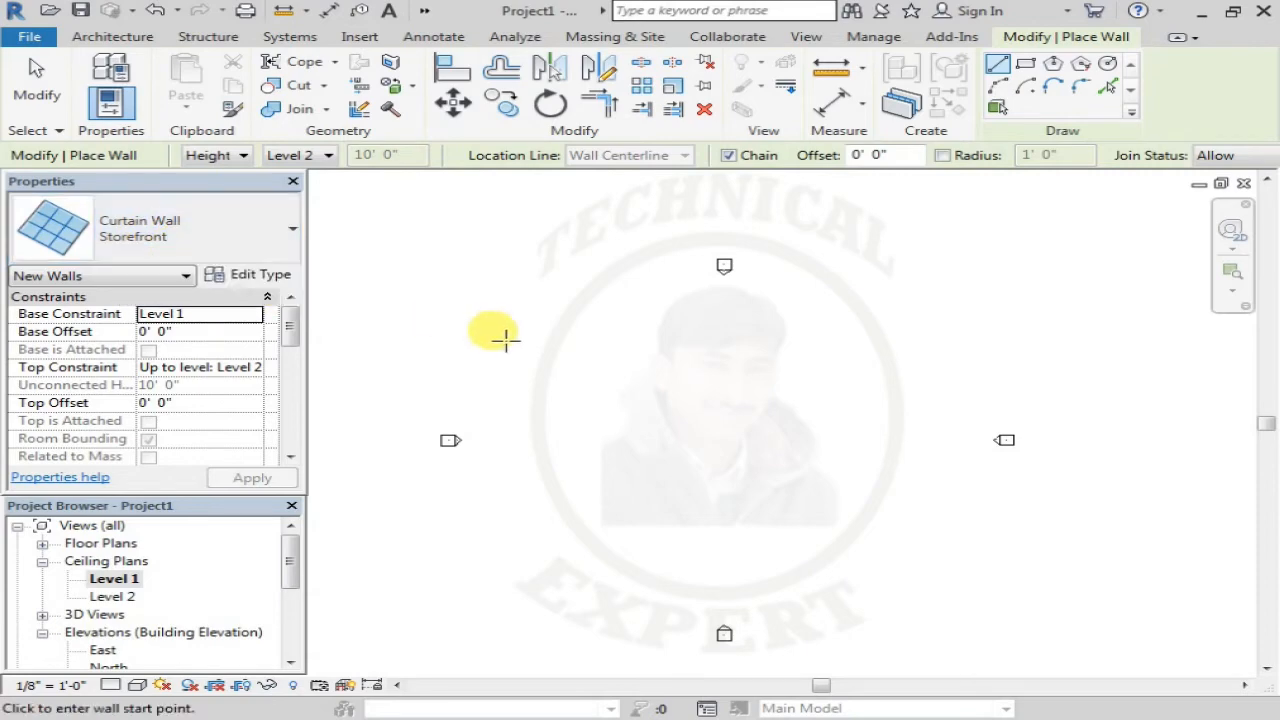
{"action": "left_click", "coordinate": [590, 449]}
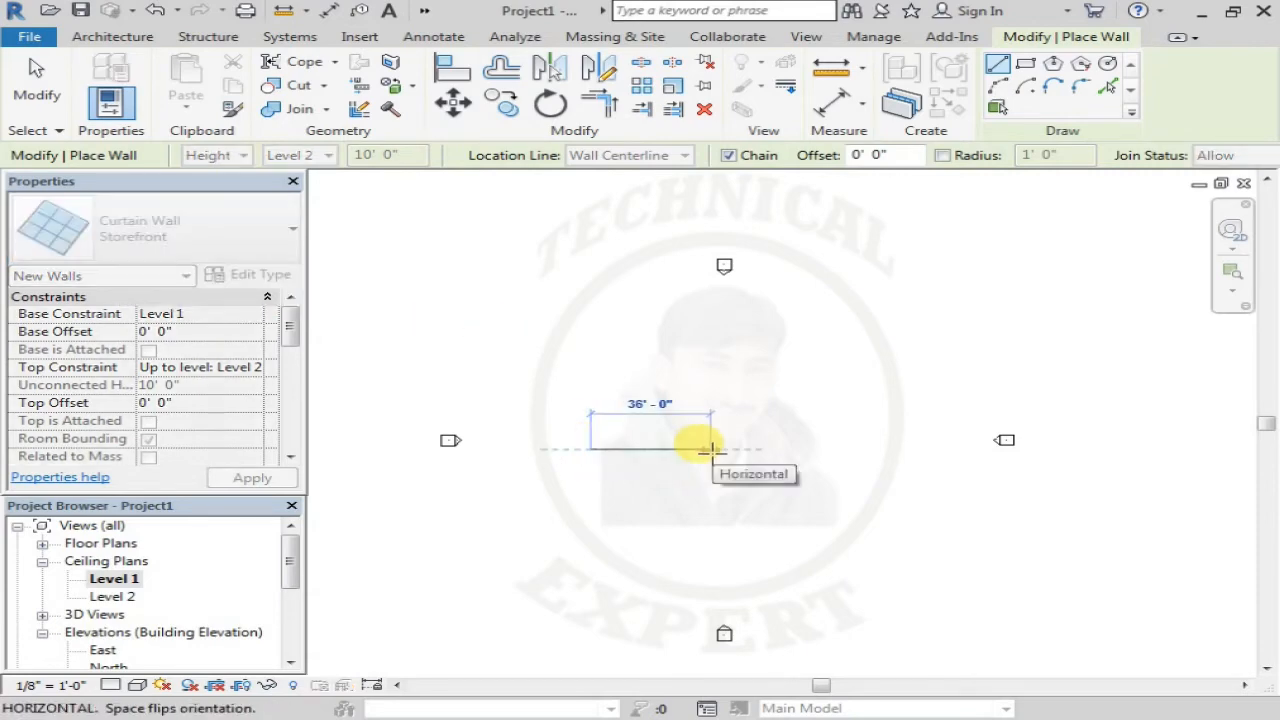
{"action": "left_click", "coordinate": [710, 449]}
{"action": "key", "text": "Escape"}
{"action": "key", "text": "Escape"}
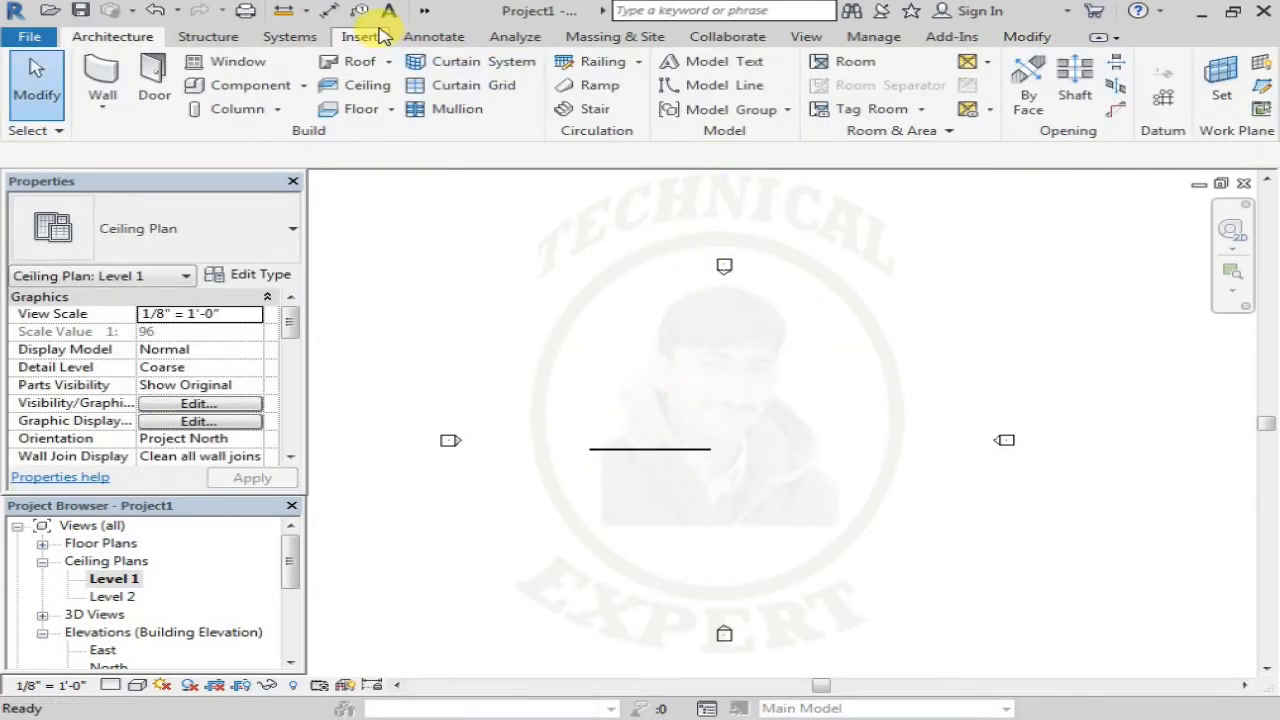
Show the Storefront curtain wall in the 3D view and open its type properties.
{"action": "left_click", "coordinate": [423, 12]}
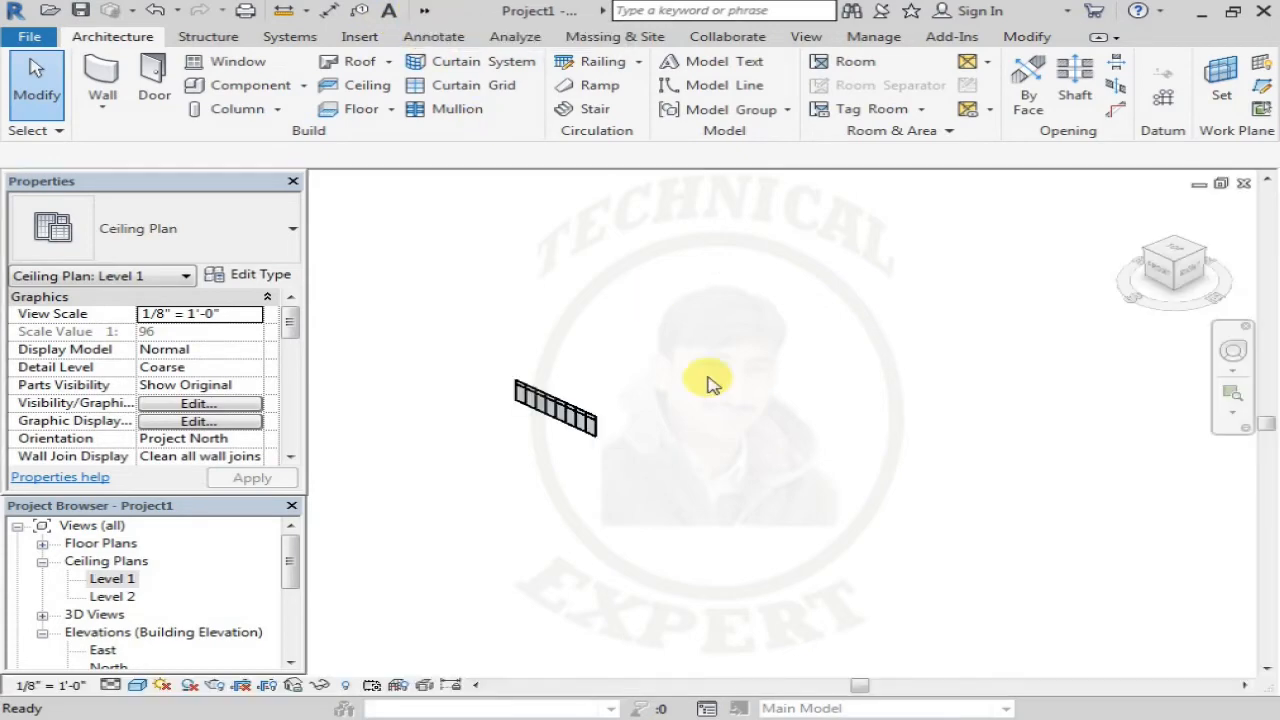
{"action": "scroll", "coordinate": [533, 390], "scroll_direction": "up", "scroll_amount": 5}
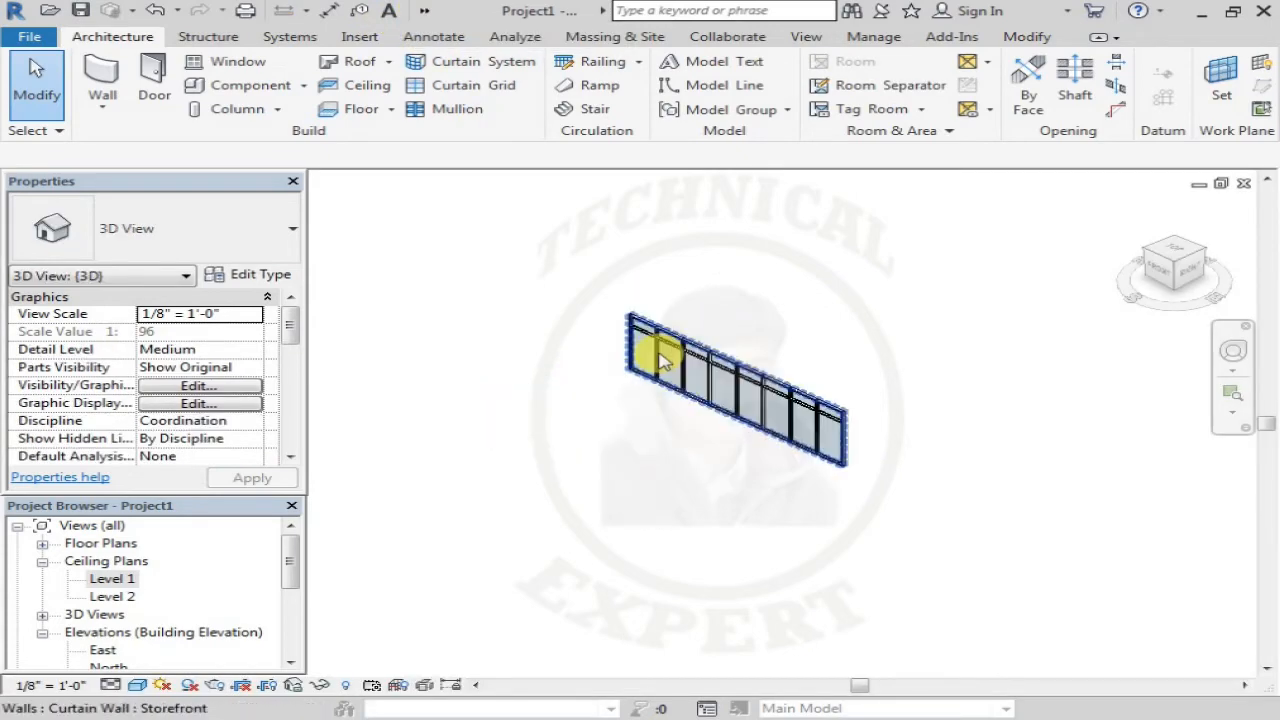
{"action": "middle_click_drag", "start_coordinate": [870, 252], "coordinate": [543, 338]}
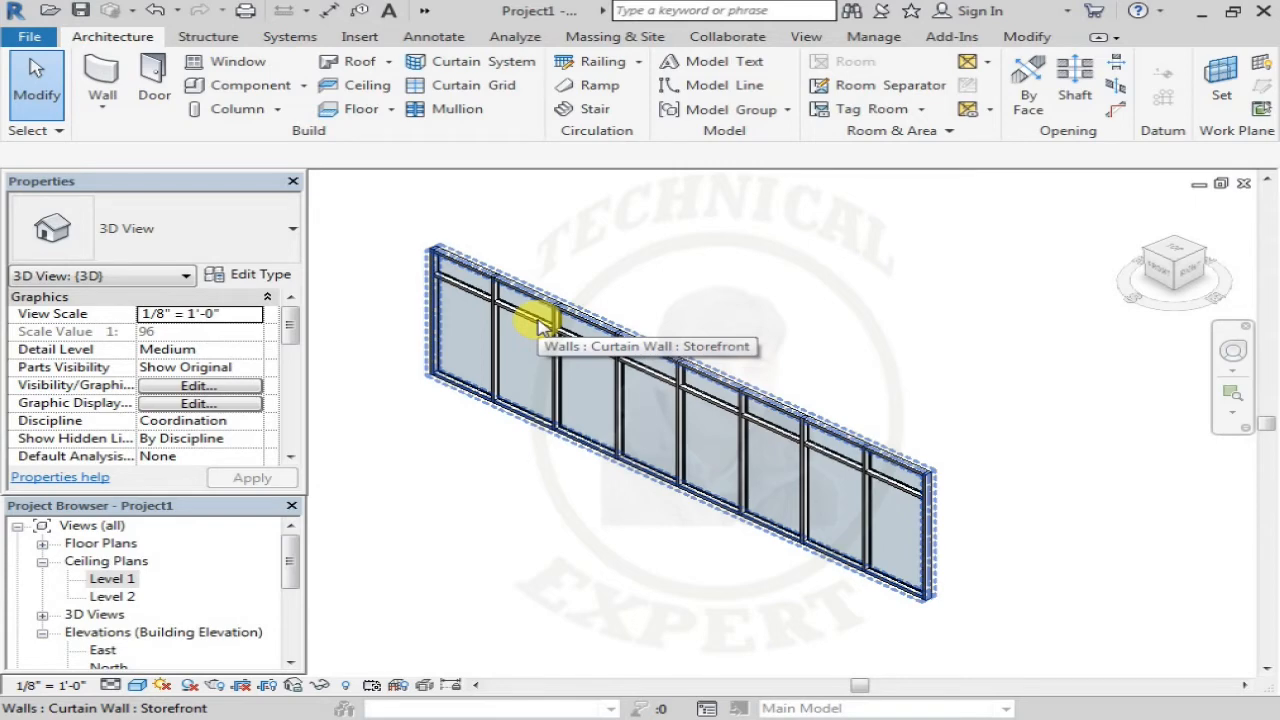
{"action": "left_click", "coordinate": [540, 325]}
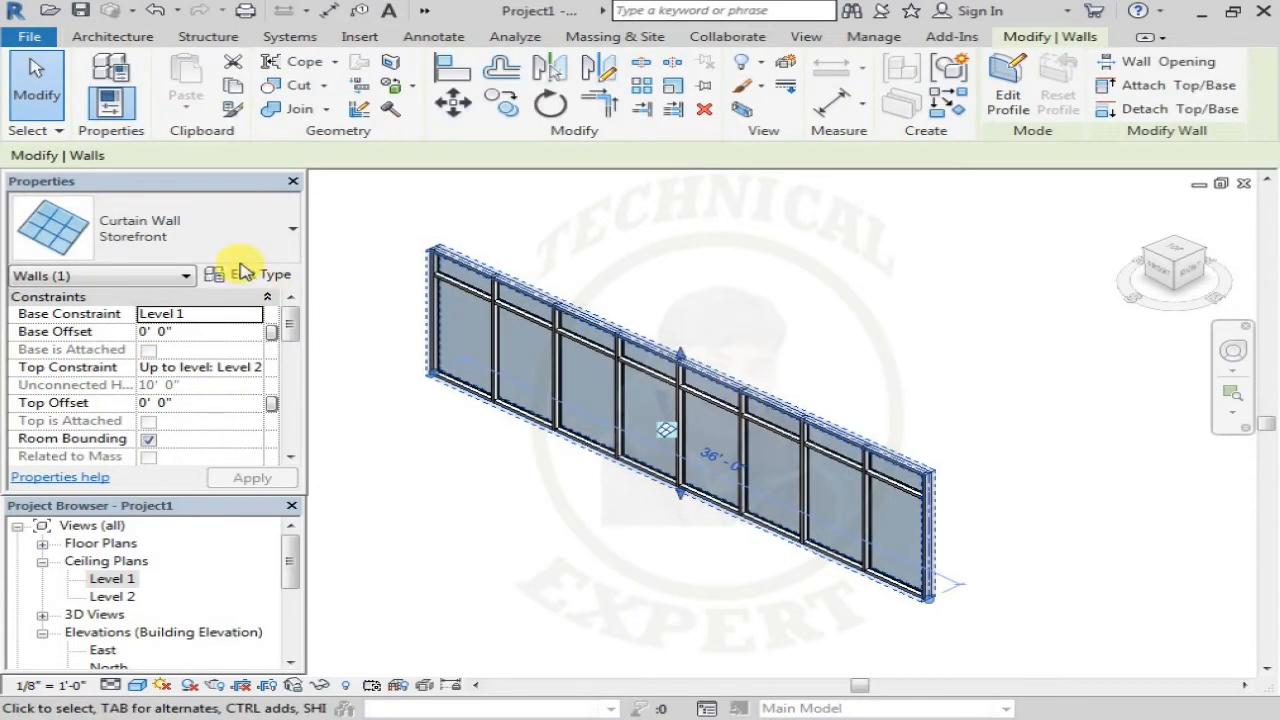
{"action": "left_click", "coordinate": [244, 280]}
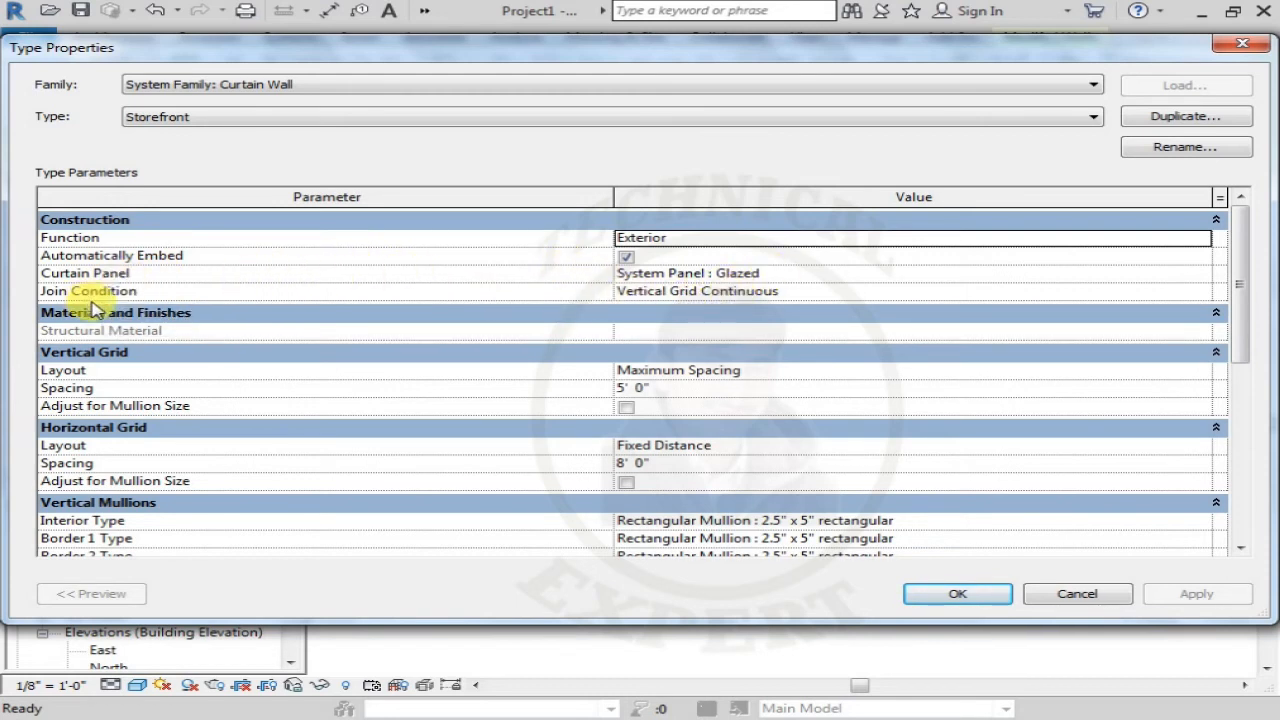
Review the Join Condition options and the vertical grid Layout options of the Storefront type.
{"action": "left_click", "coordinate": [743, 294]}
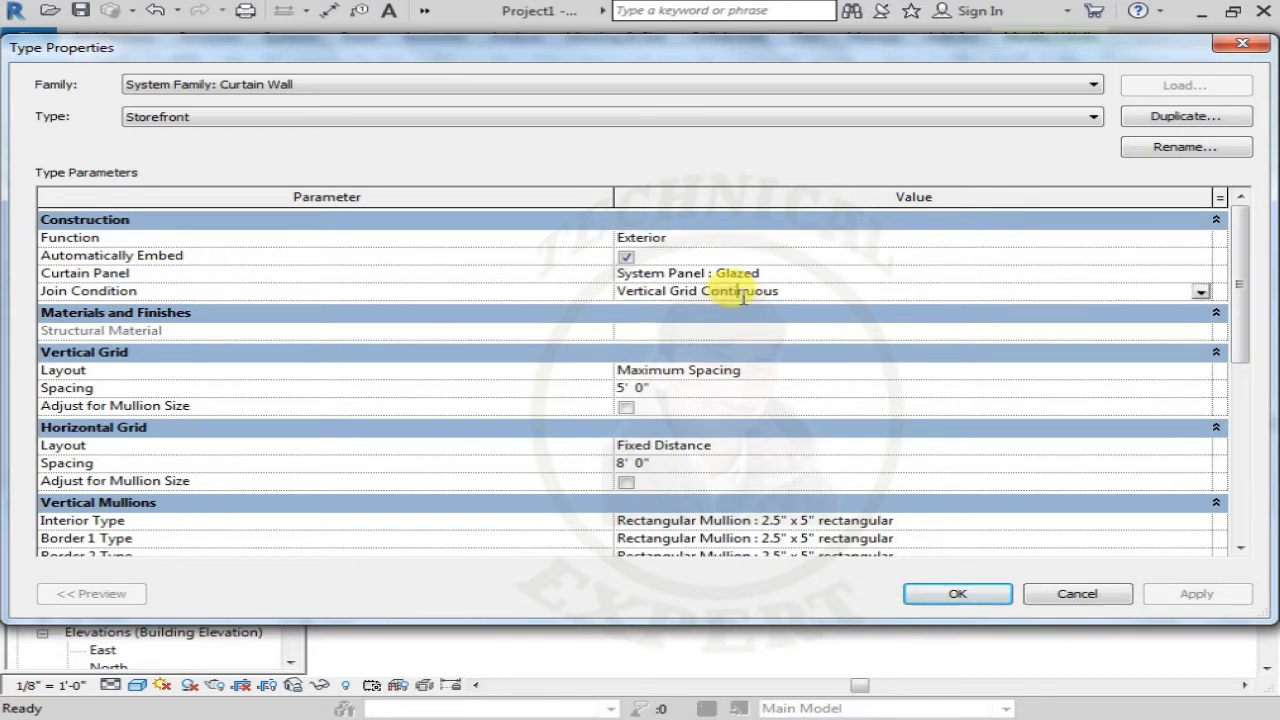
{"action": "left_click", "coordinate": [1204, 296]}
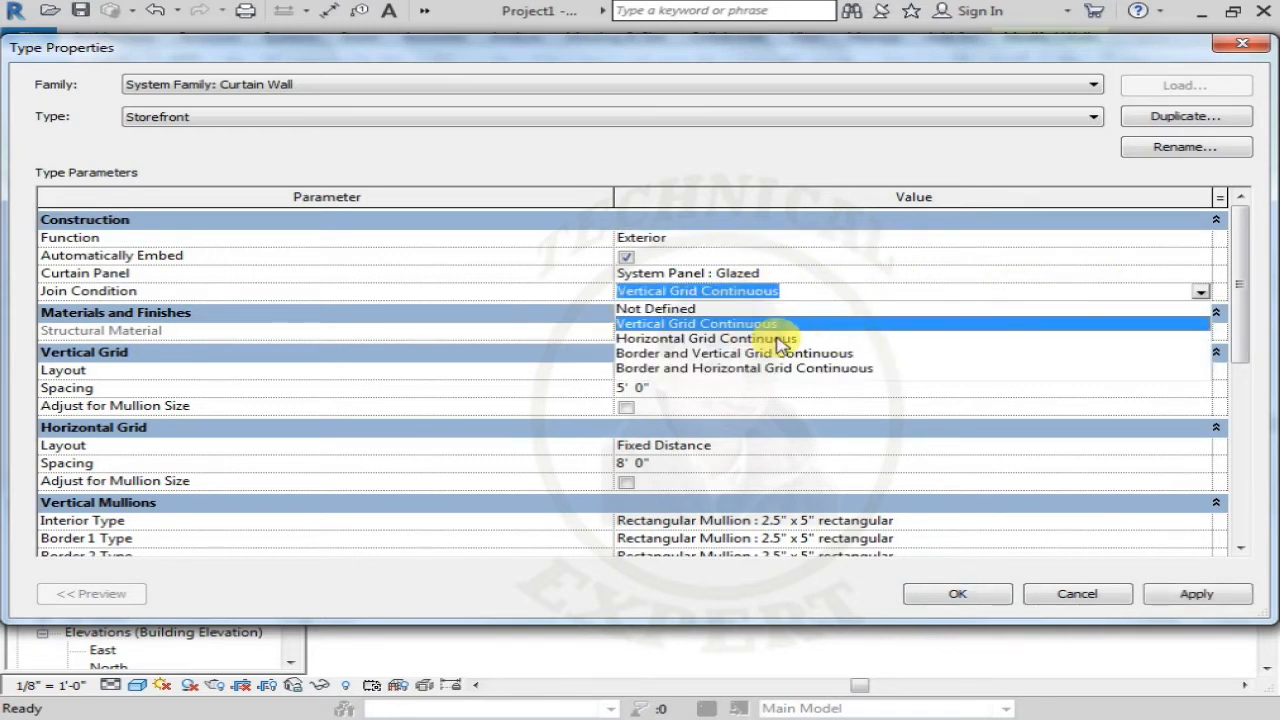
{"action": "left_click", "coordinate": [671, 377]}
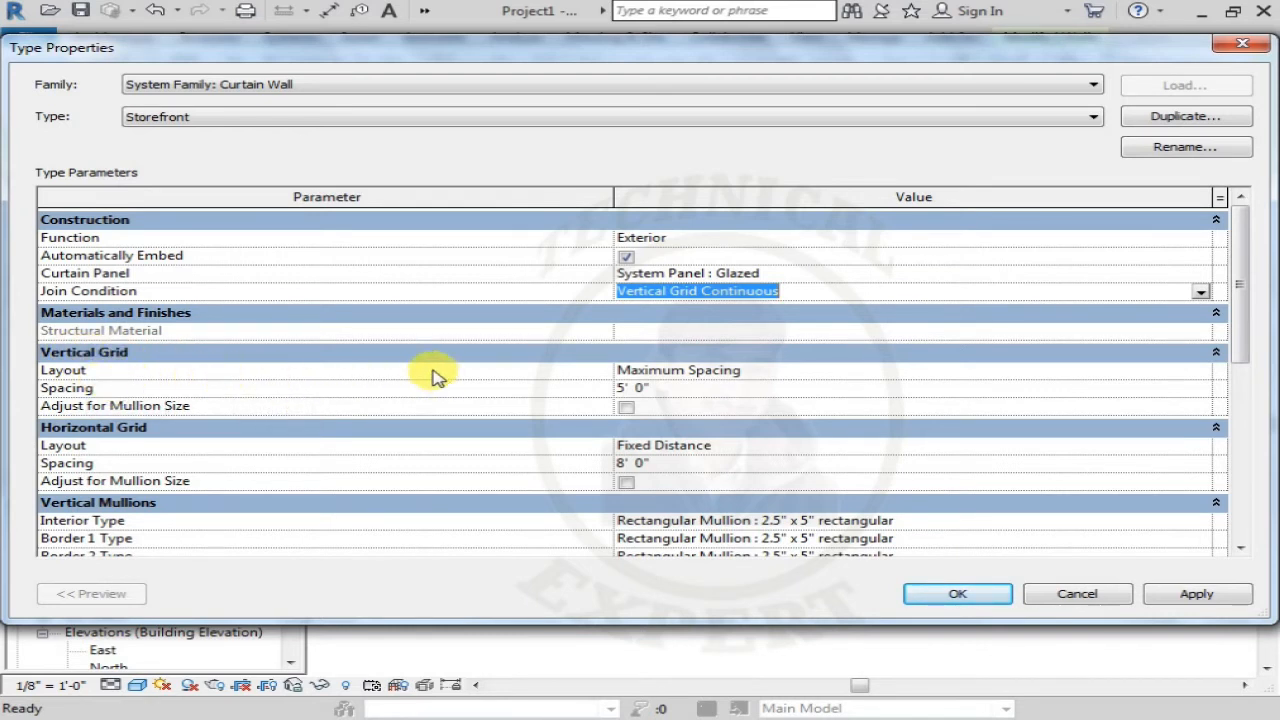
{"action": "left_click", "coordinate": [812, 371]}
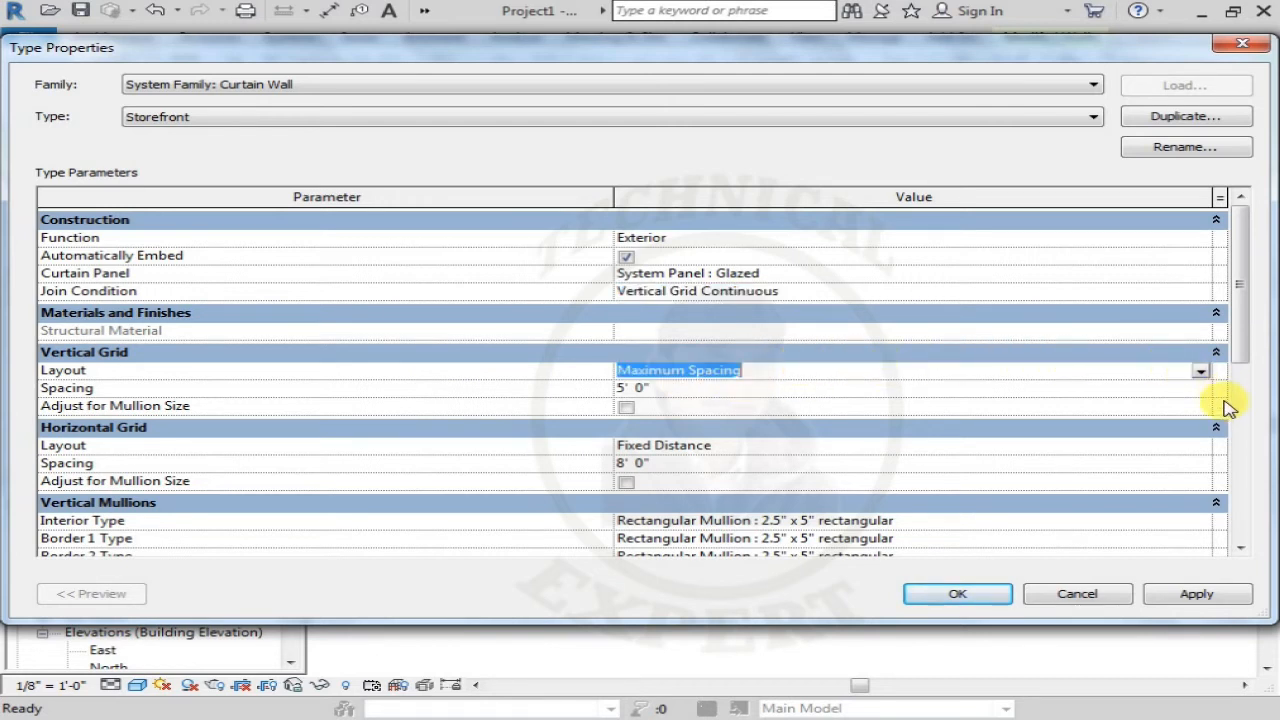
{"action": "left_click", "coordinate": [1203, 372]}
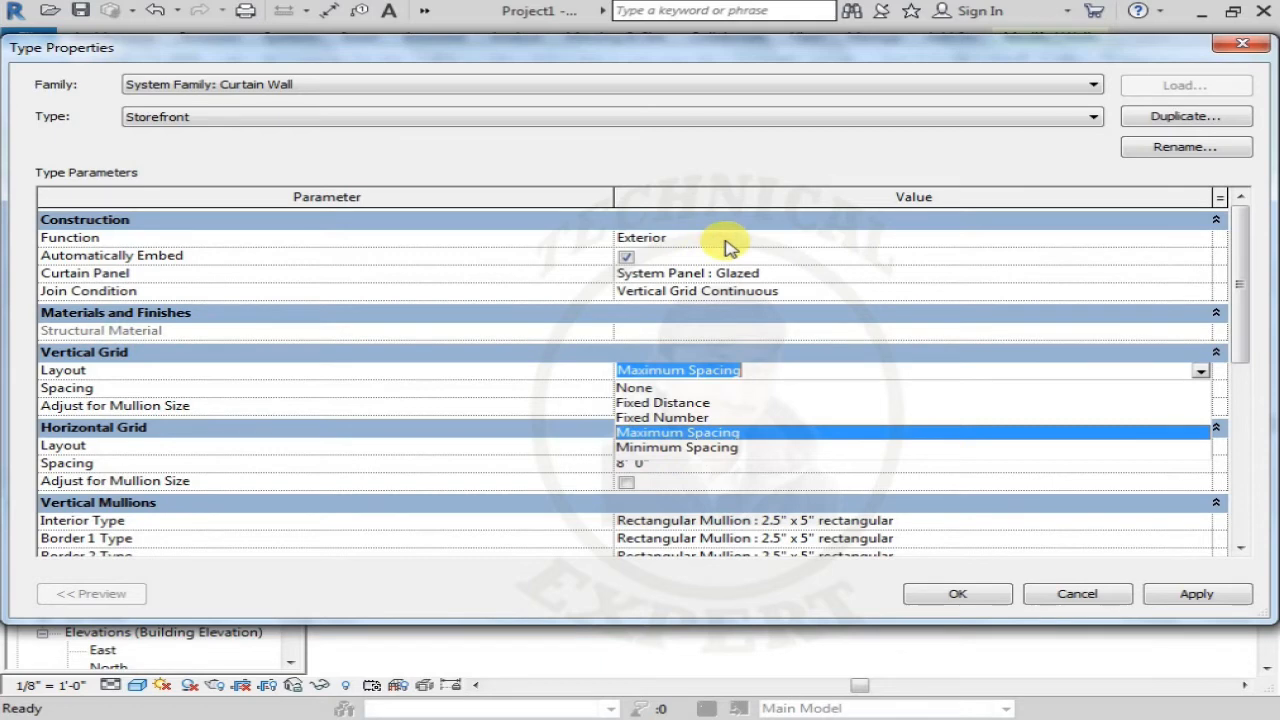
{"action": "left_click", "coordinate": [727, 170]}
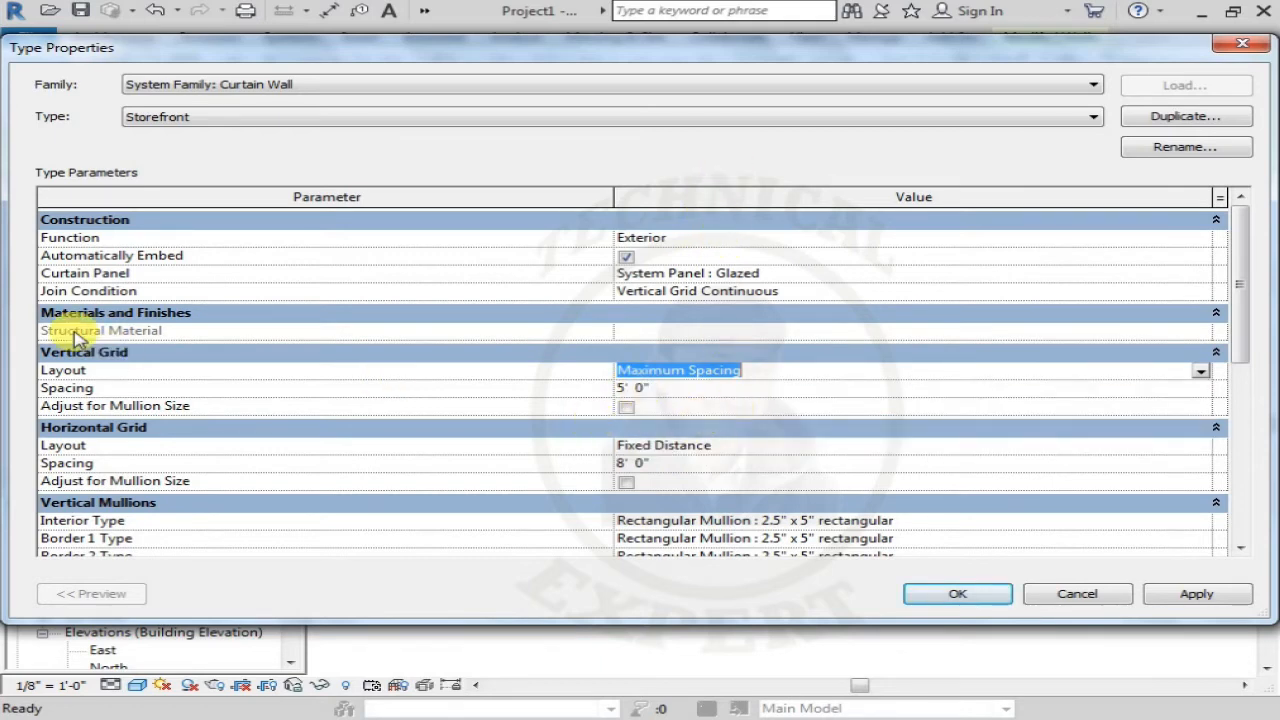
Compare the Storefront type's grid settings with the wall's panels and close the type properties unchanged.
{"action": "left_click_drag", "start_coordinate": [9, 372], "coordinate": [684, 398]}
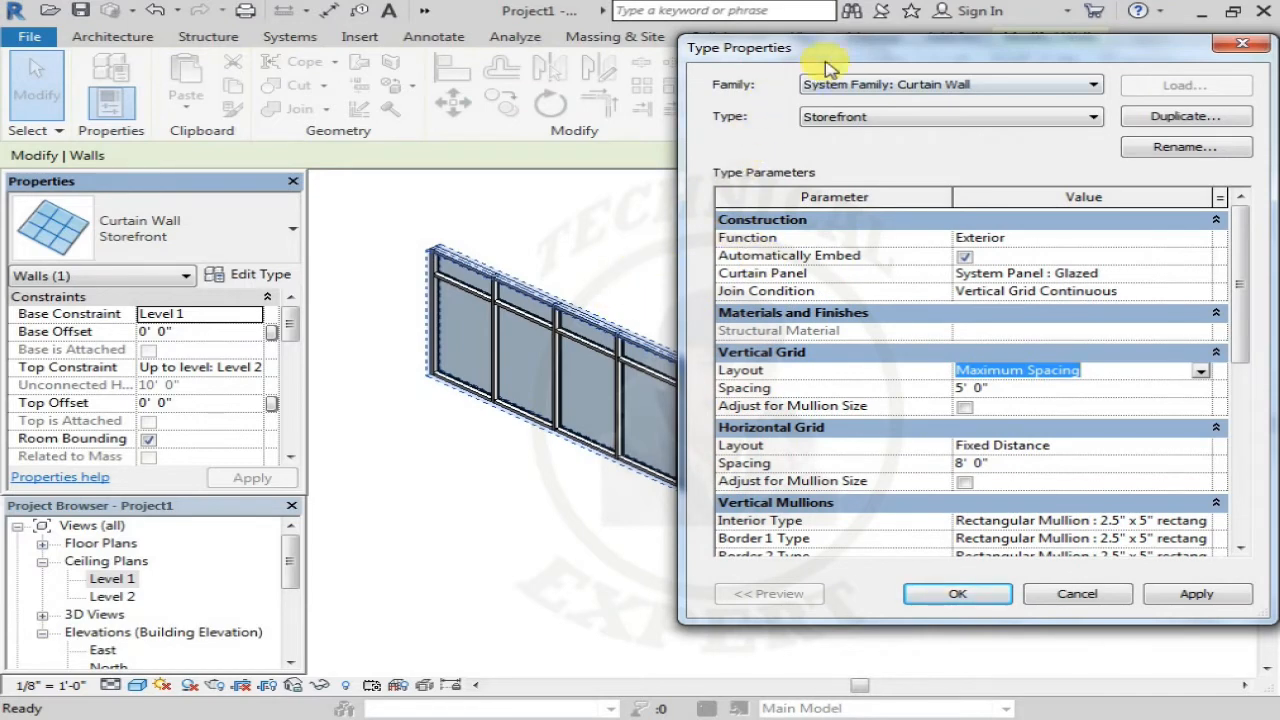
{"action": "left_click_drag", "start_coordinate": [833, 55], "coordinate": [843, 102]}
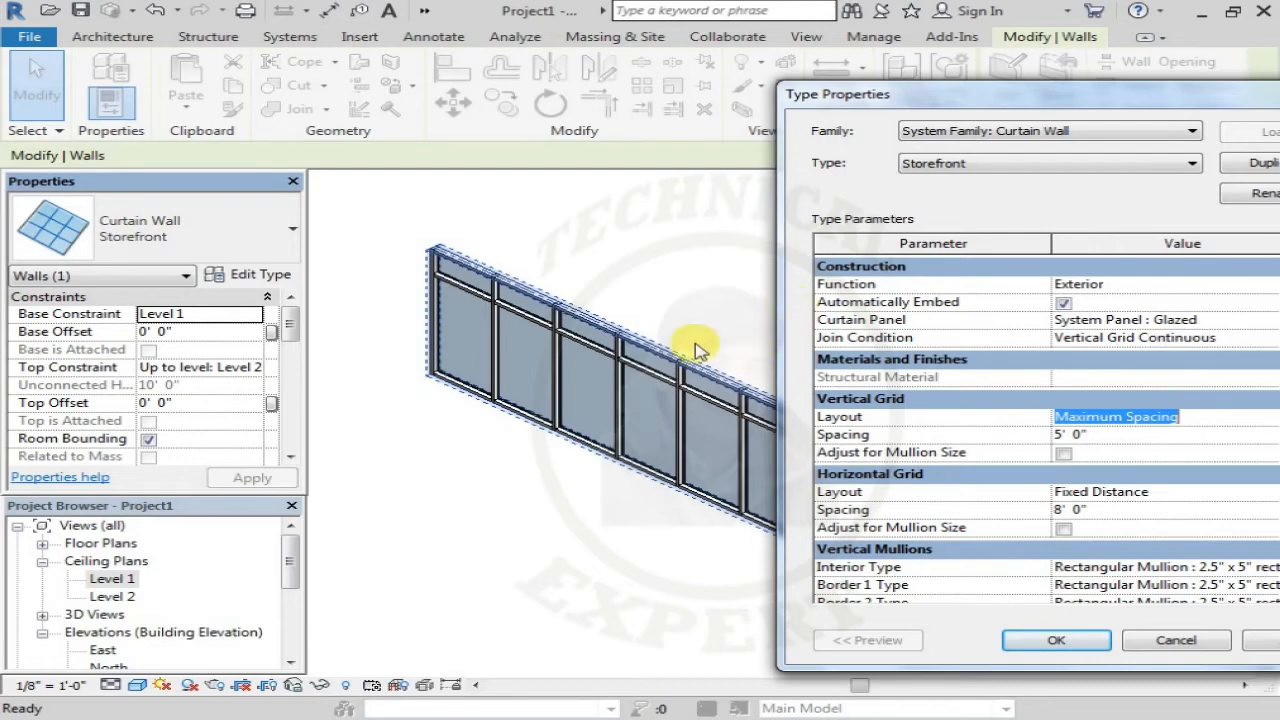
{"action": "left_click_drag", "start_coordinate": [980, 100], "coordinate": [115, 179]}
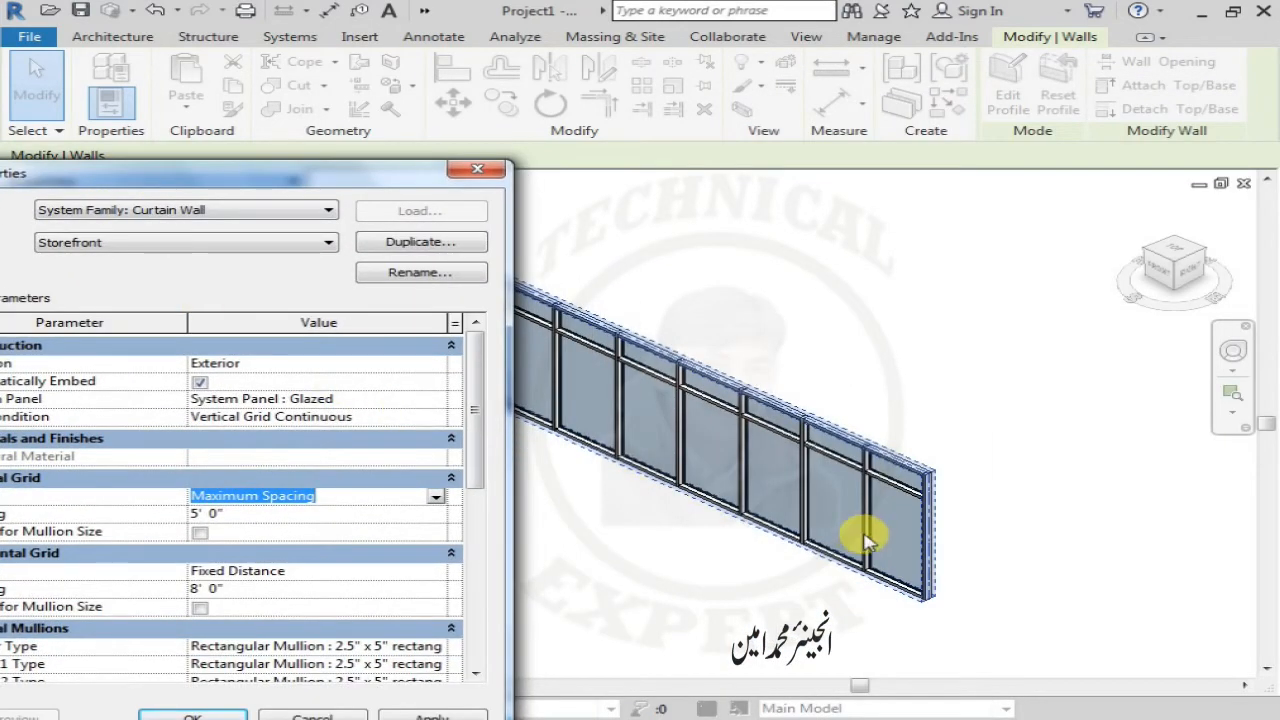
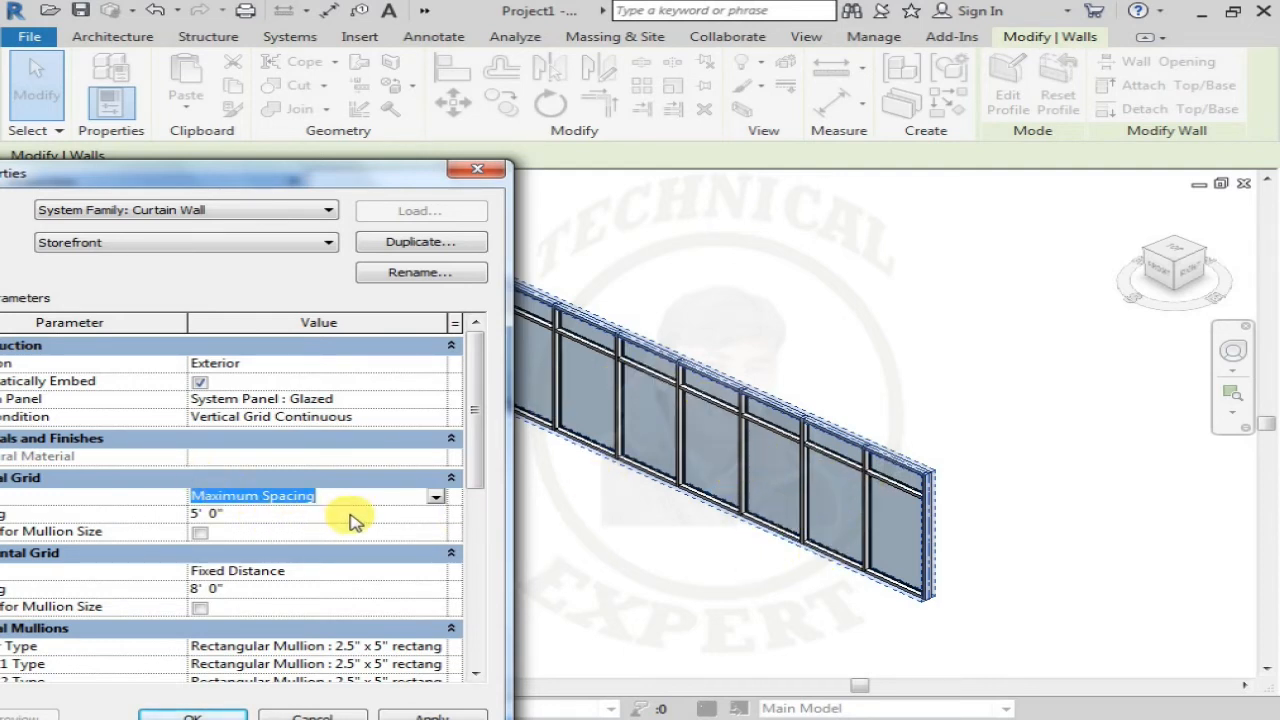
{"action": "left_click", "coordinate": [478, 176]}
Reselect the Storefront curtain wall and examine its panels and mullions.
{"action": "scroll", "coordinate": [600, 372], "scroll_direction": "up", "scroll_amount": 2}
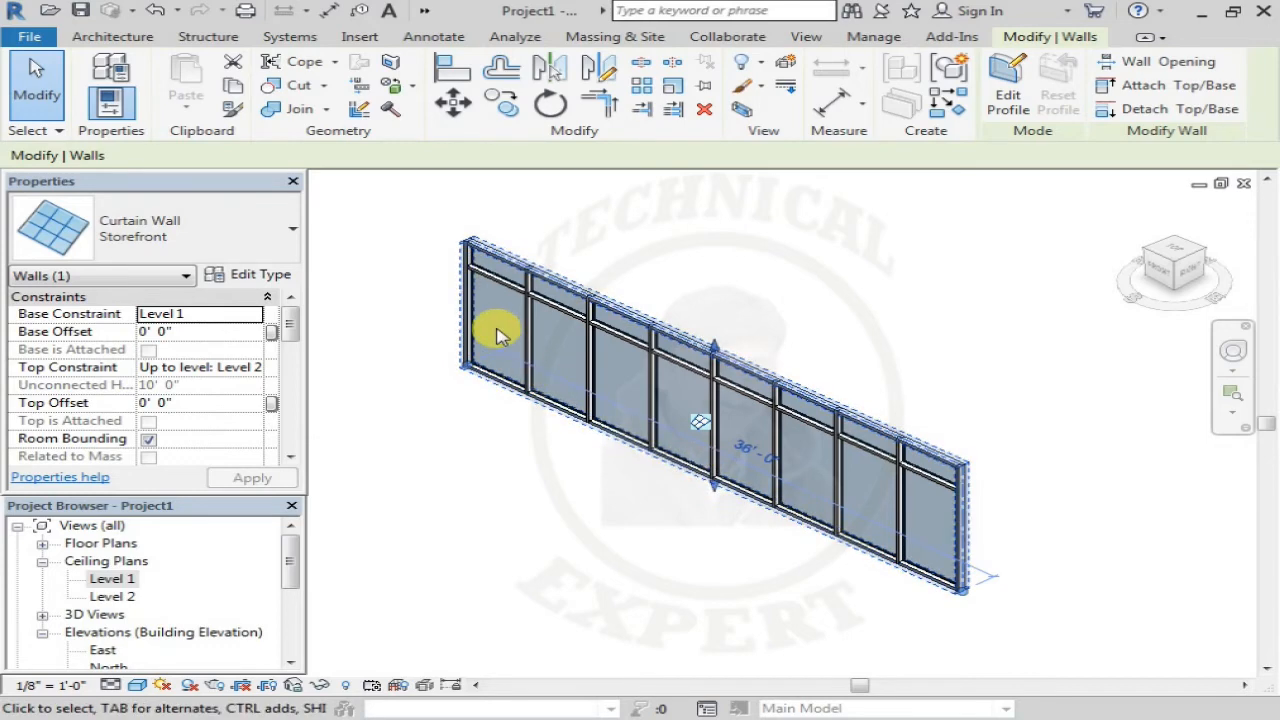
{"action": "key", "text": "Escape"}
{"action": "left_click", "coordinate": [527, 340]}
{"action": "scroll", "coordinate": [520, 335], "scroll_direction": "up", "scroll_amount": 4}
{"action": "scroll", "coordinate": [500, 349], "scroll_direction": "down", "scroll_amount": 3}
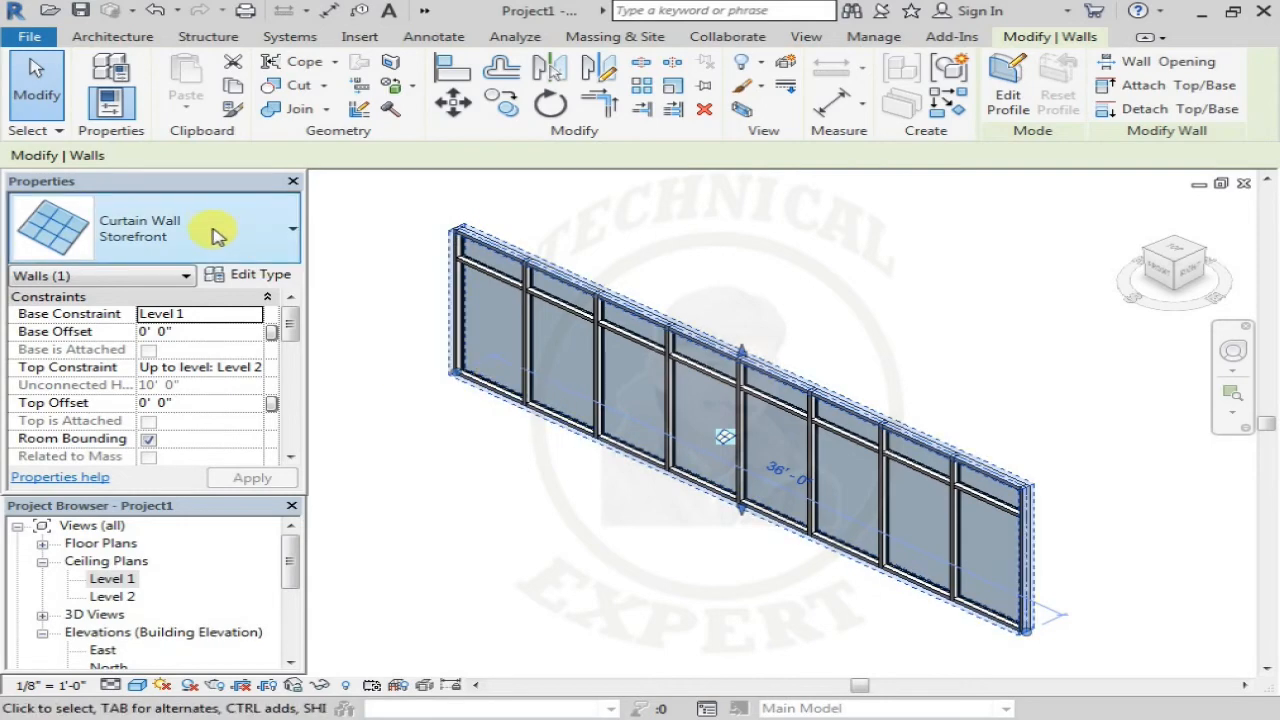
Set the vertical grid Layout of the Storefront curtain wall type to Fixed Distance.
{"action": "left_click", "coordinate": [250, 275]}
{"action": "left_click_drag", "start_coordinate": [370, 150], "coordinate": [408, 122]}
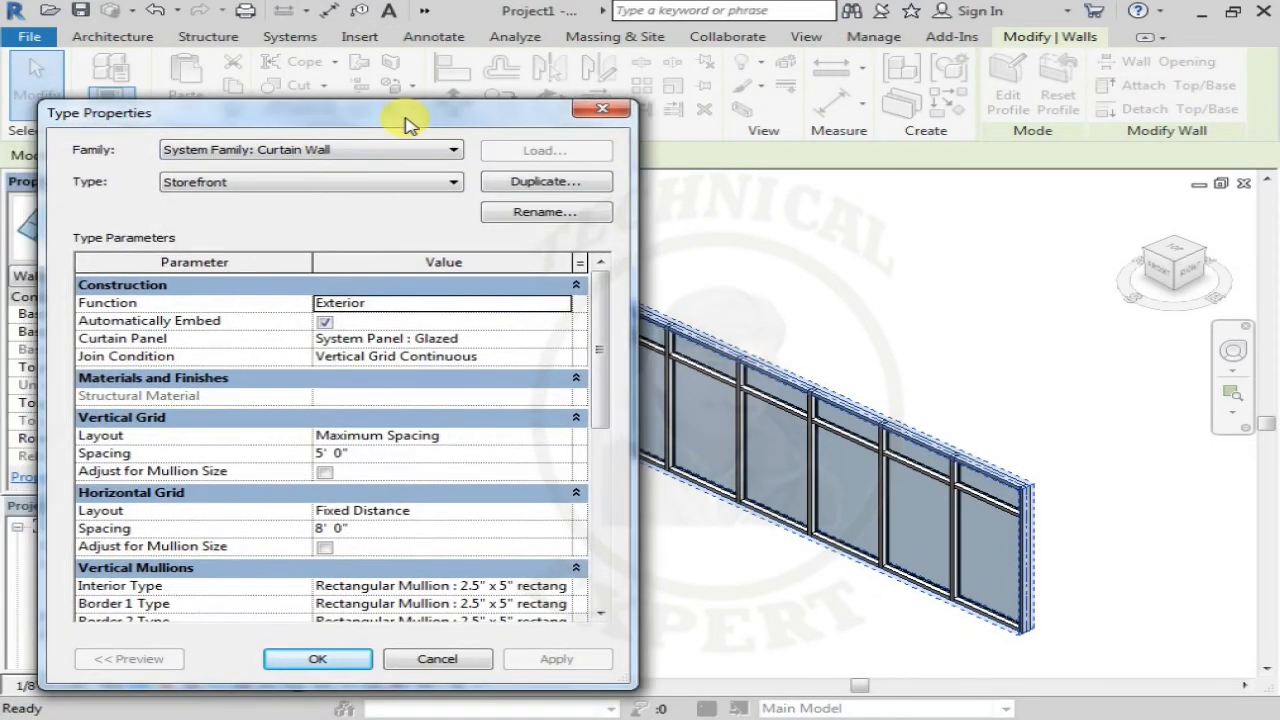
{"action": "left_click", "coordinate": [558, 445]}
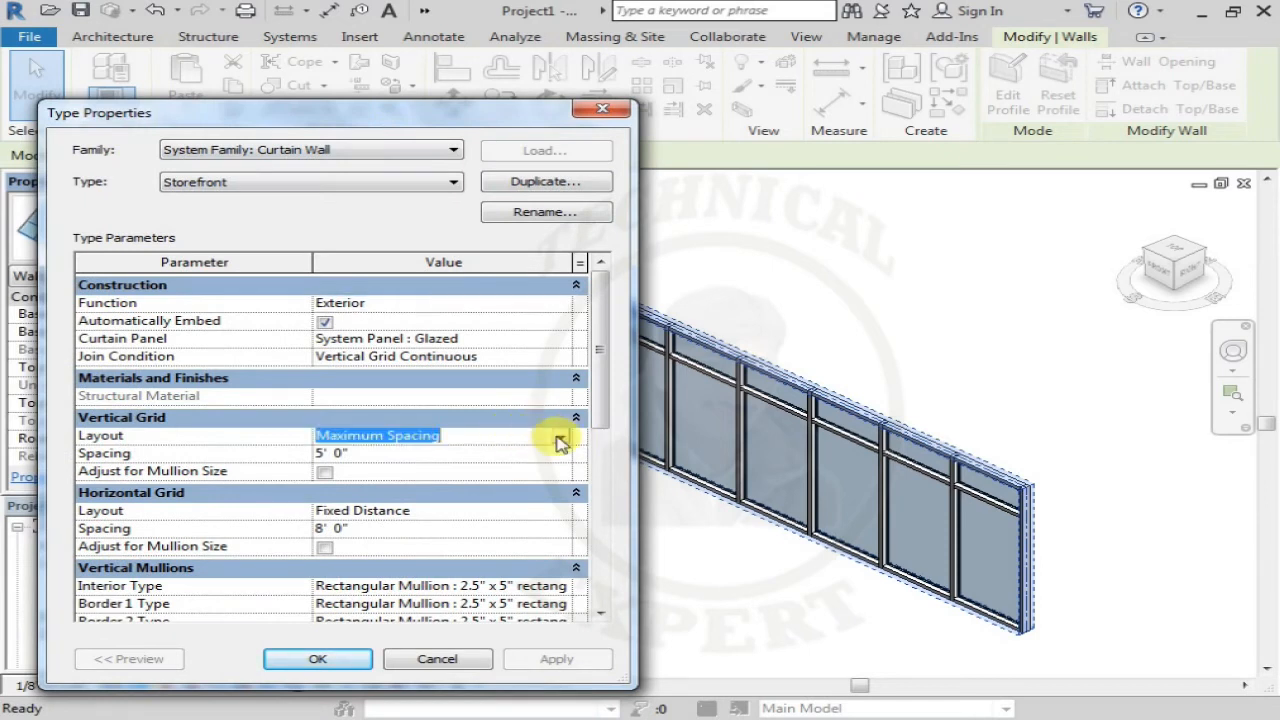
{"action": "left_click", "coordinate": [560, 438]}
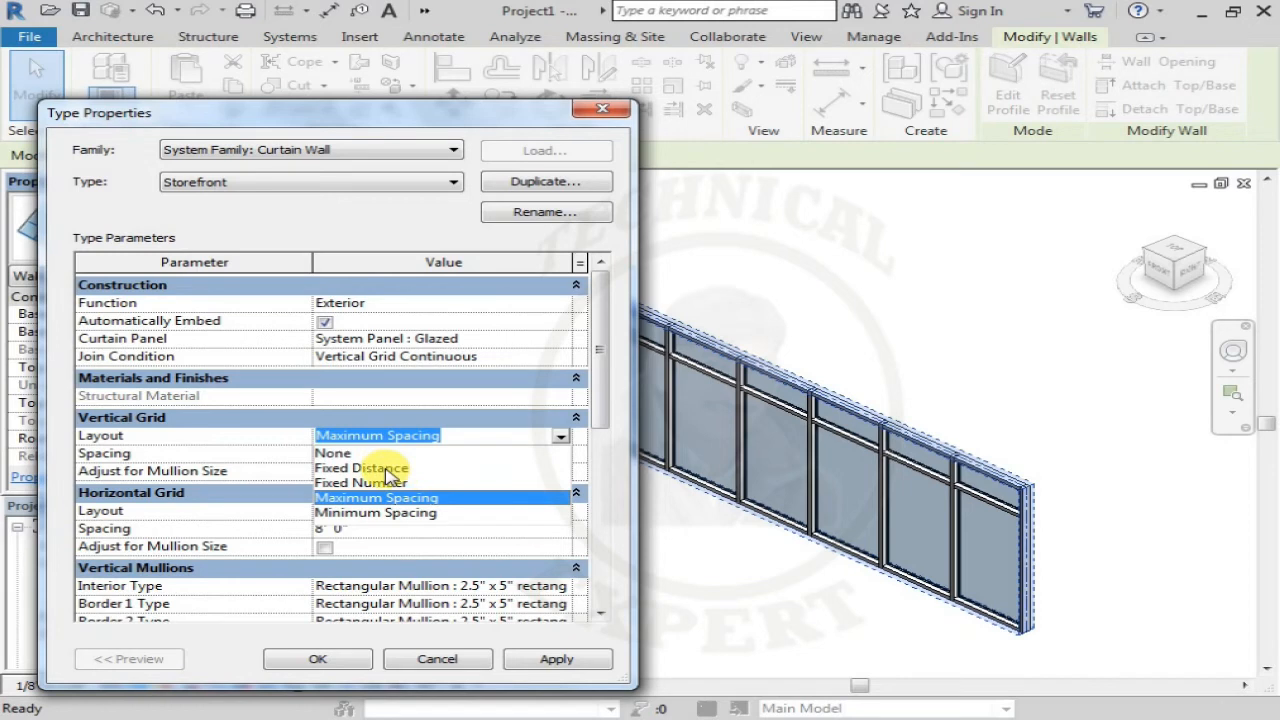
{"action": "left_click", "coordinate": [380, 468]}
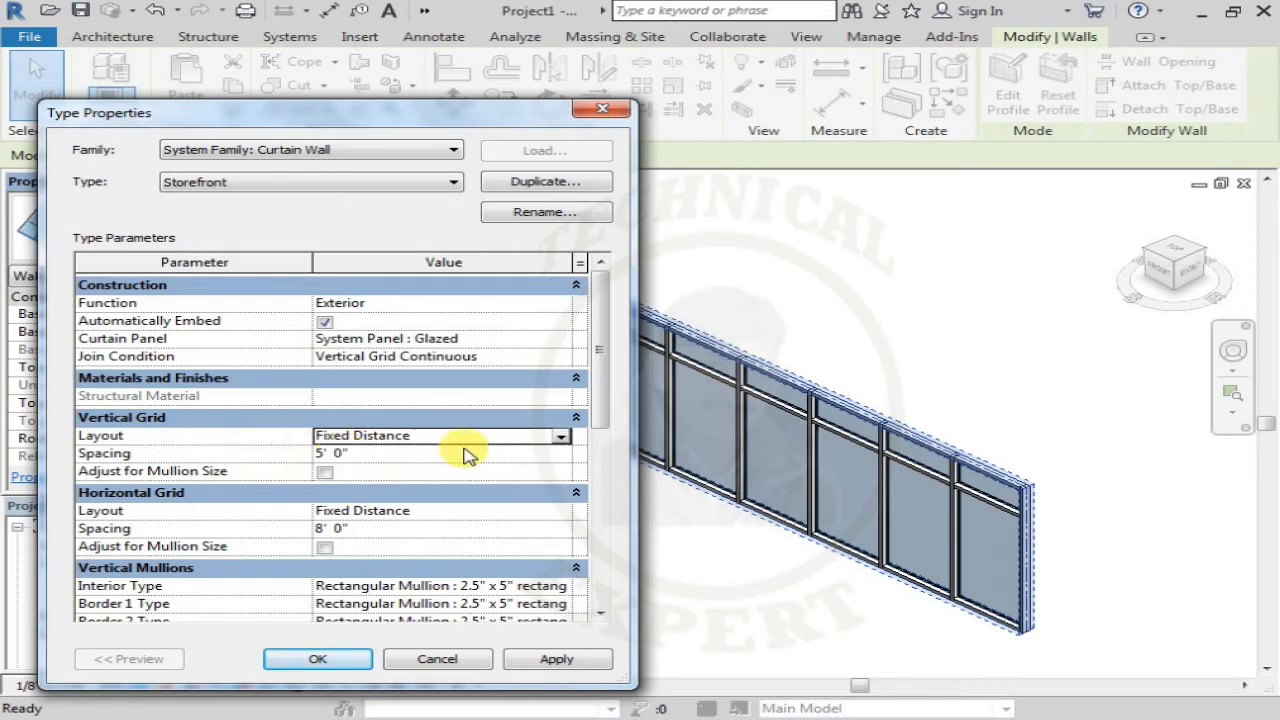
Review the other vertical grid Layout options of the Storefront type and keep Fixed Distance.
{"action": "left_click", "coordinate": [561, 438]}
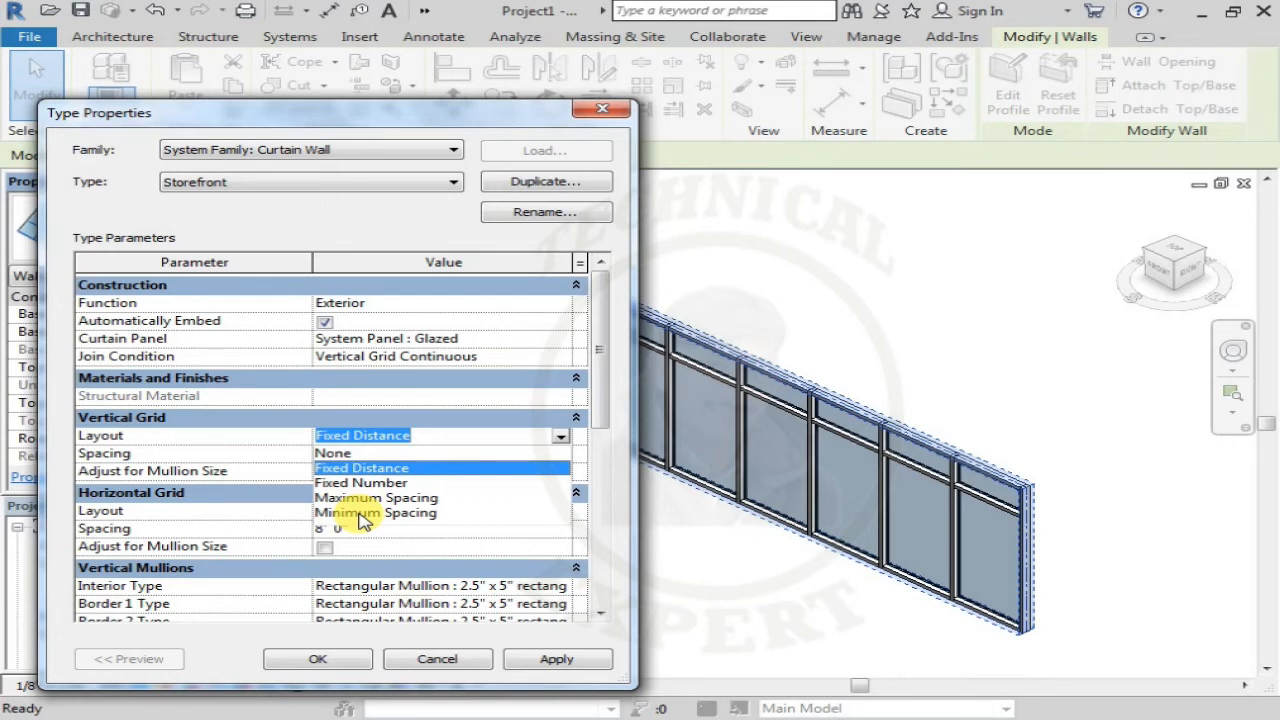
{"action": "left_click", "coordinate": [299, 445]}
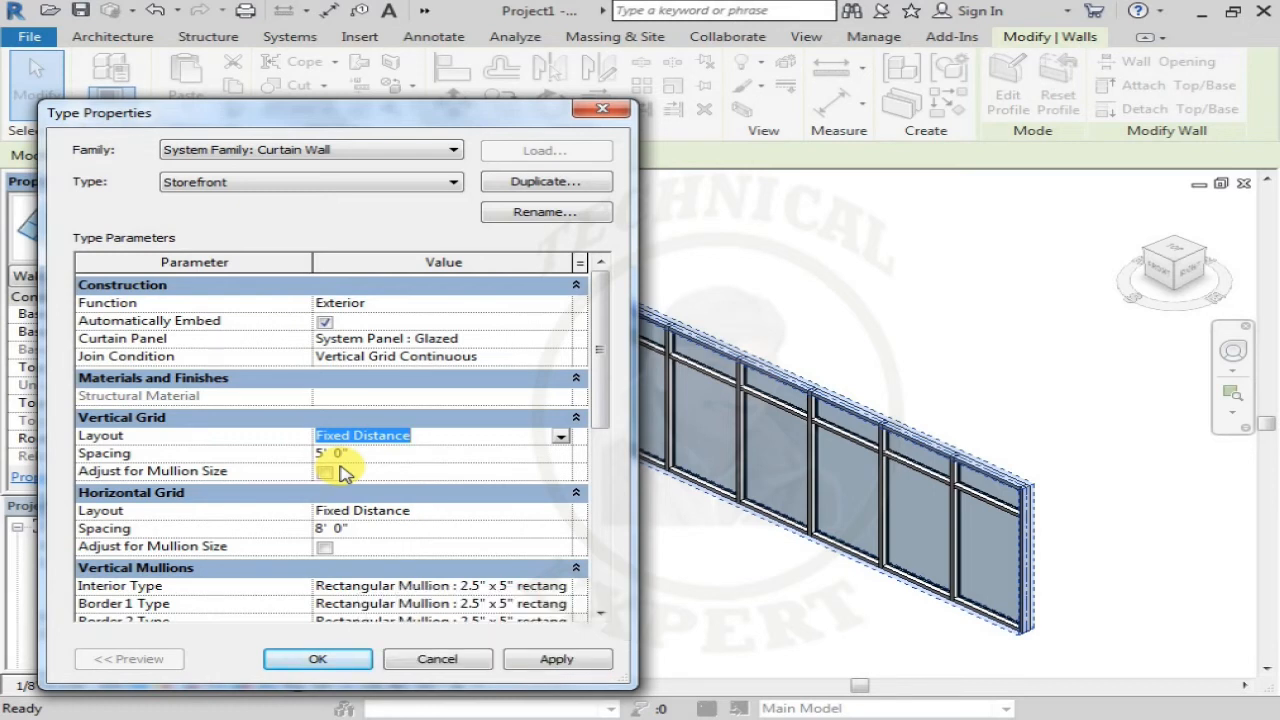
{"action": "left_click", "coordinate": [561, 437]}
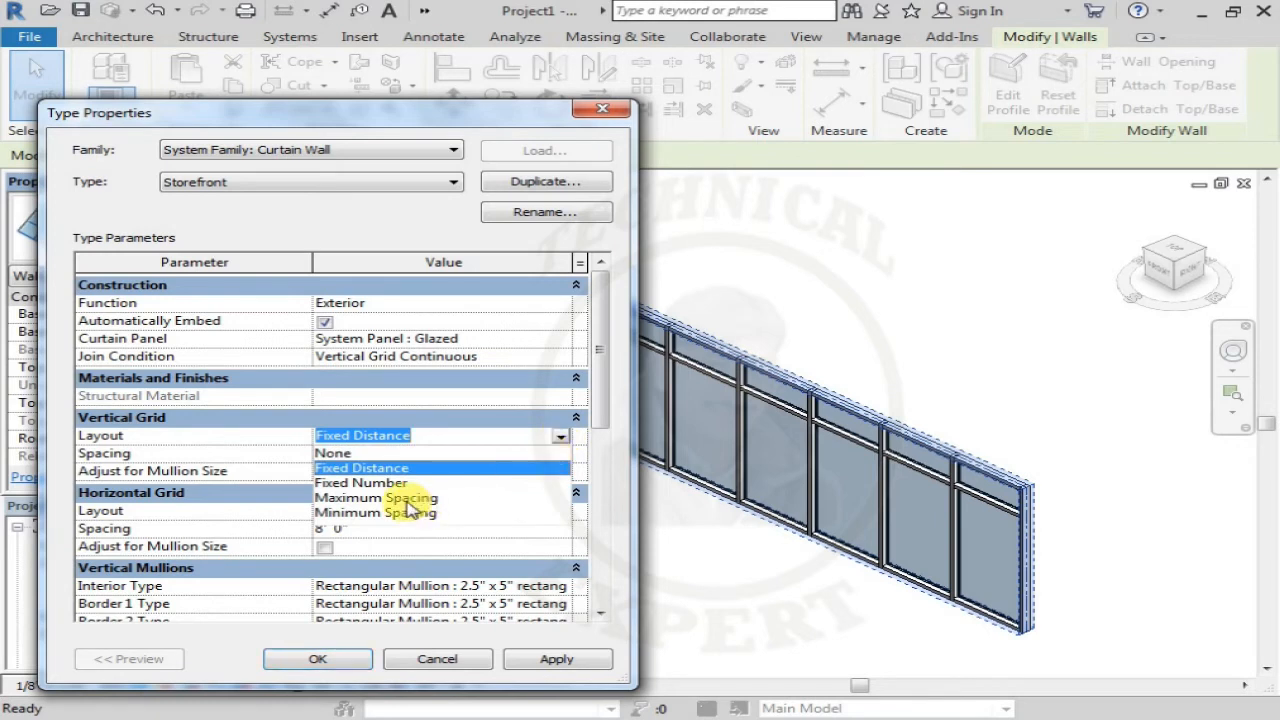
{"action": "left_click", "coordinate": [275, 447]}
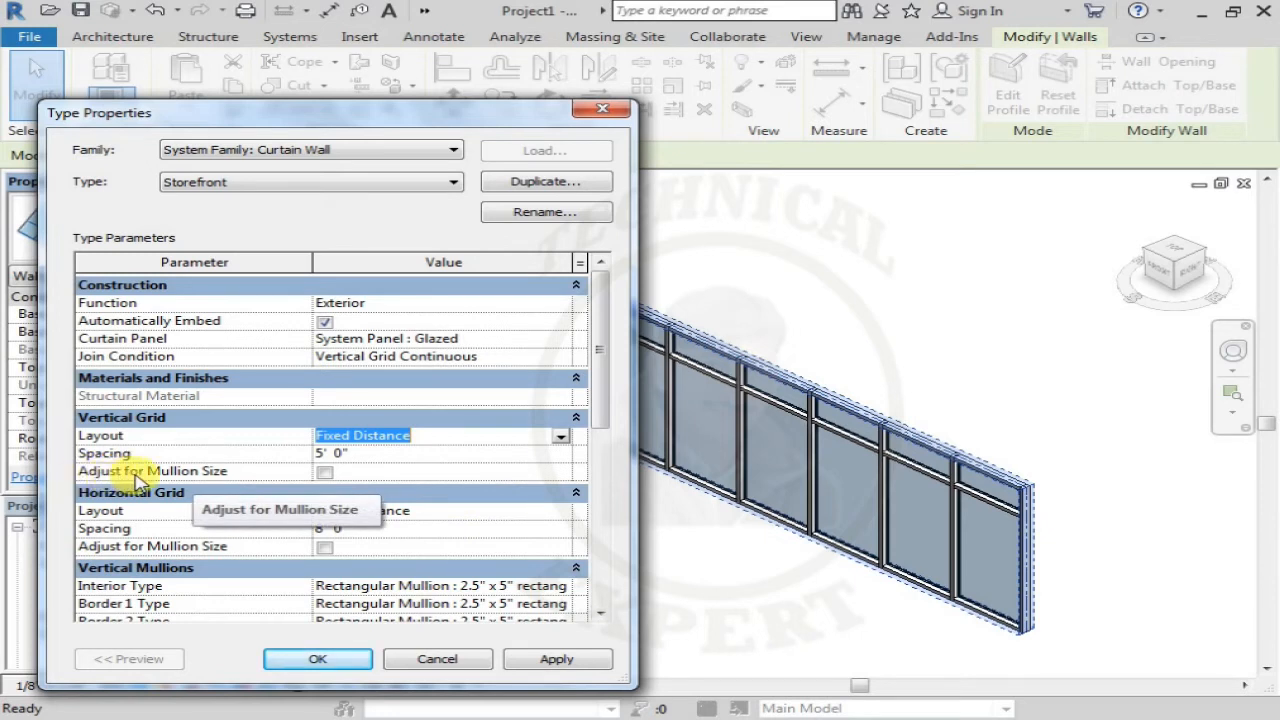
Try Adjust for Mullion Size on the vertical grid and switch it off again.
{"action": "left_click", "coordinate": [325, 472]}
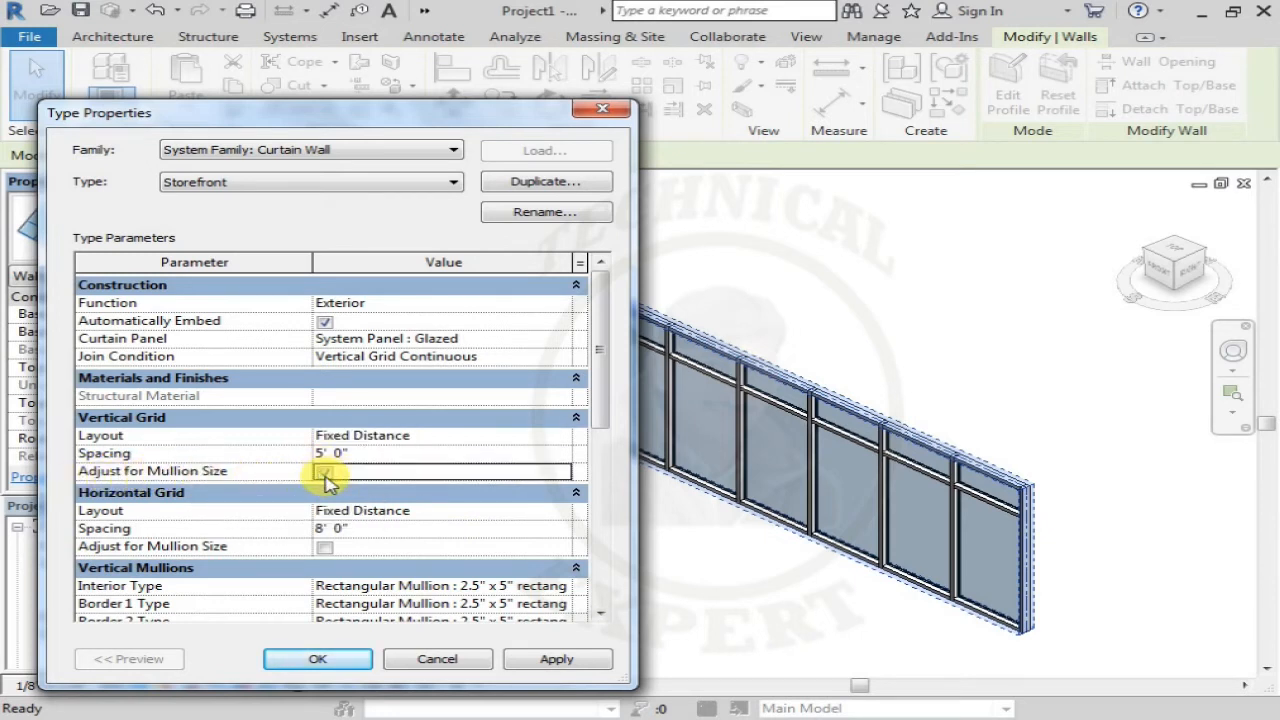
{"action": "left_click", "coordinate": [325, 472]}
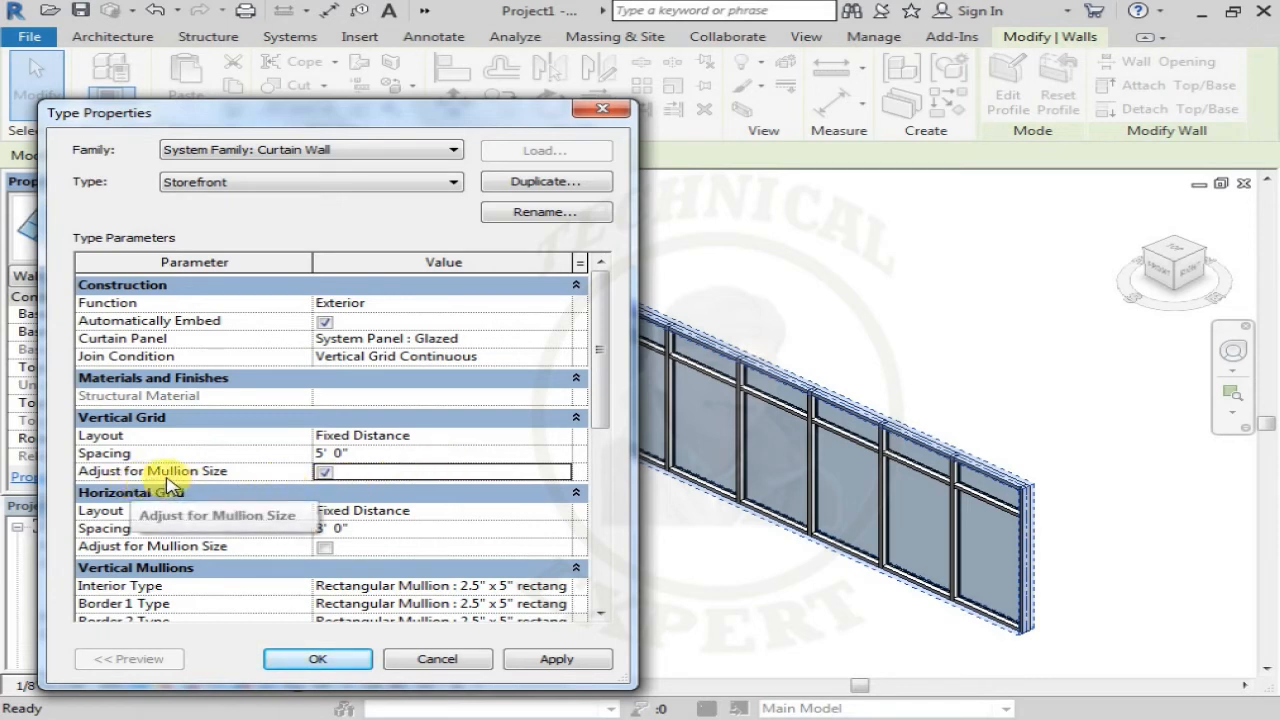
{"action": "left_click", "coordinate": [324, 471]}
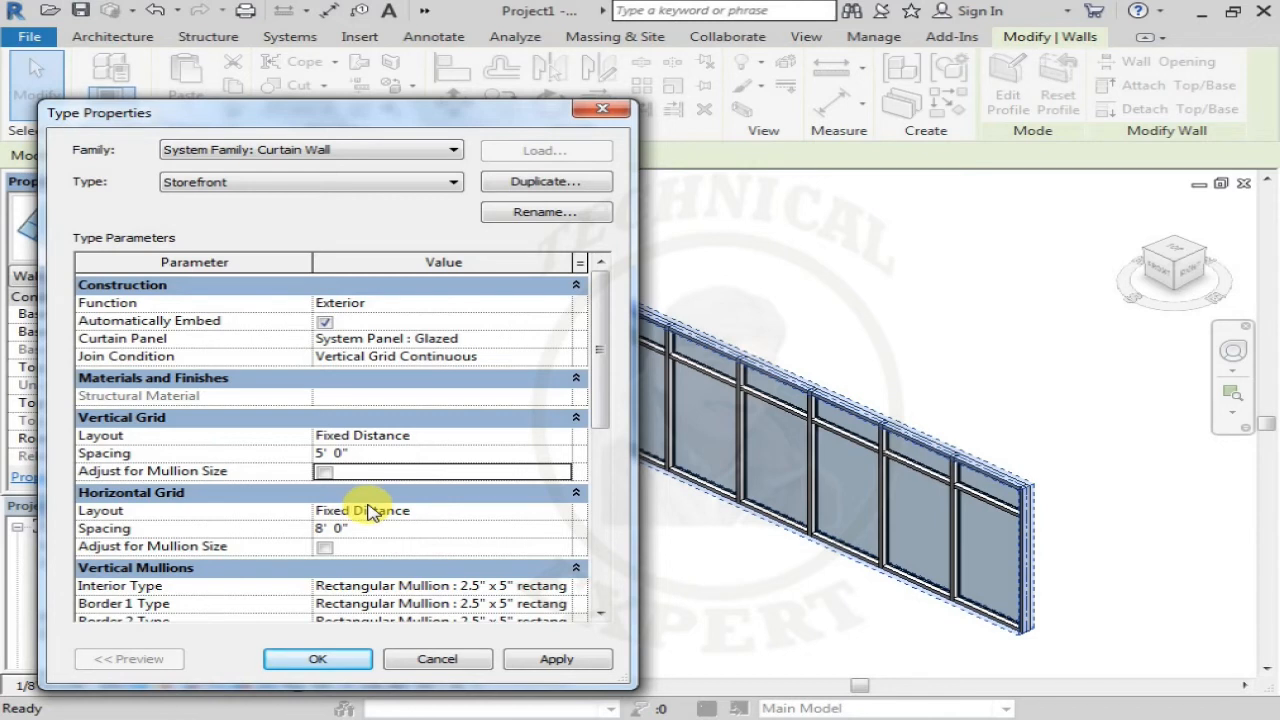
Review the horizontal grid Layout options and compare the Storefront type's mullion settings with the wall in the view.
{"action": "left_click", "coordinate": [424, 511]}
{"action": "left_click", "coordinate": [560, 511]}
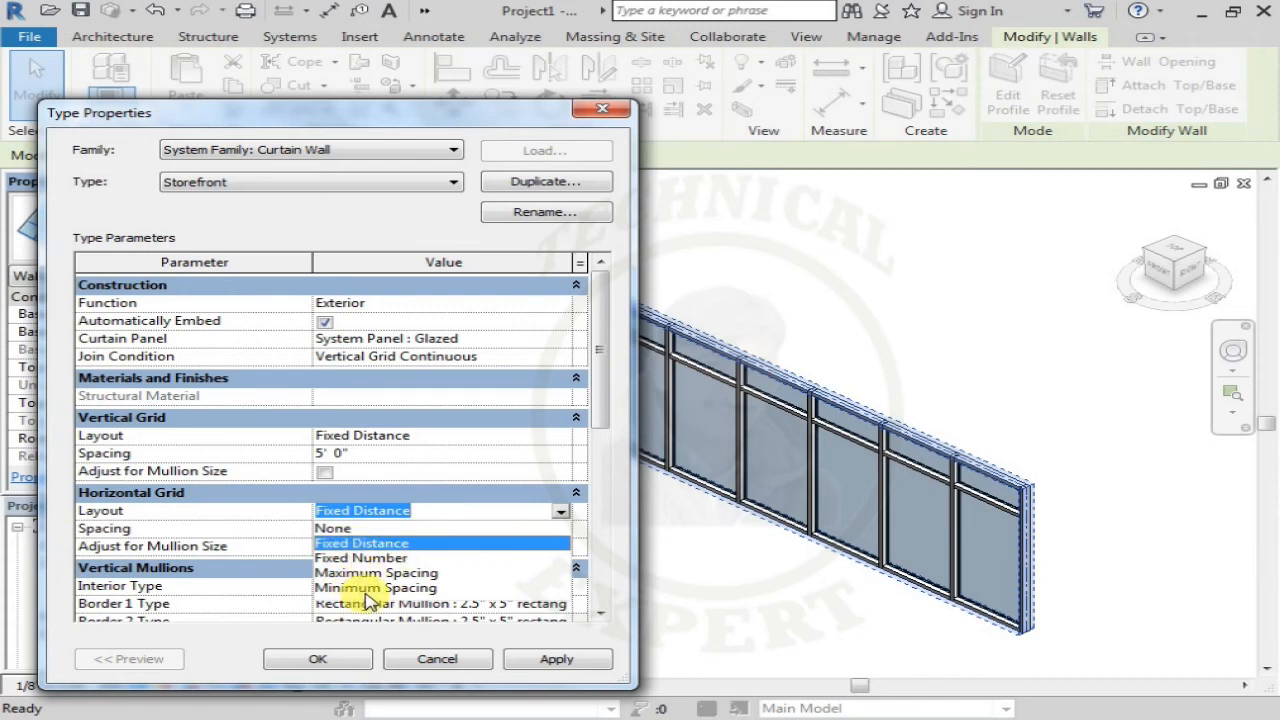
{"action": "left_click", "coordinate": [273, 508]}
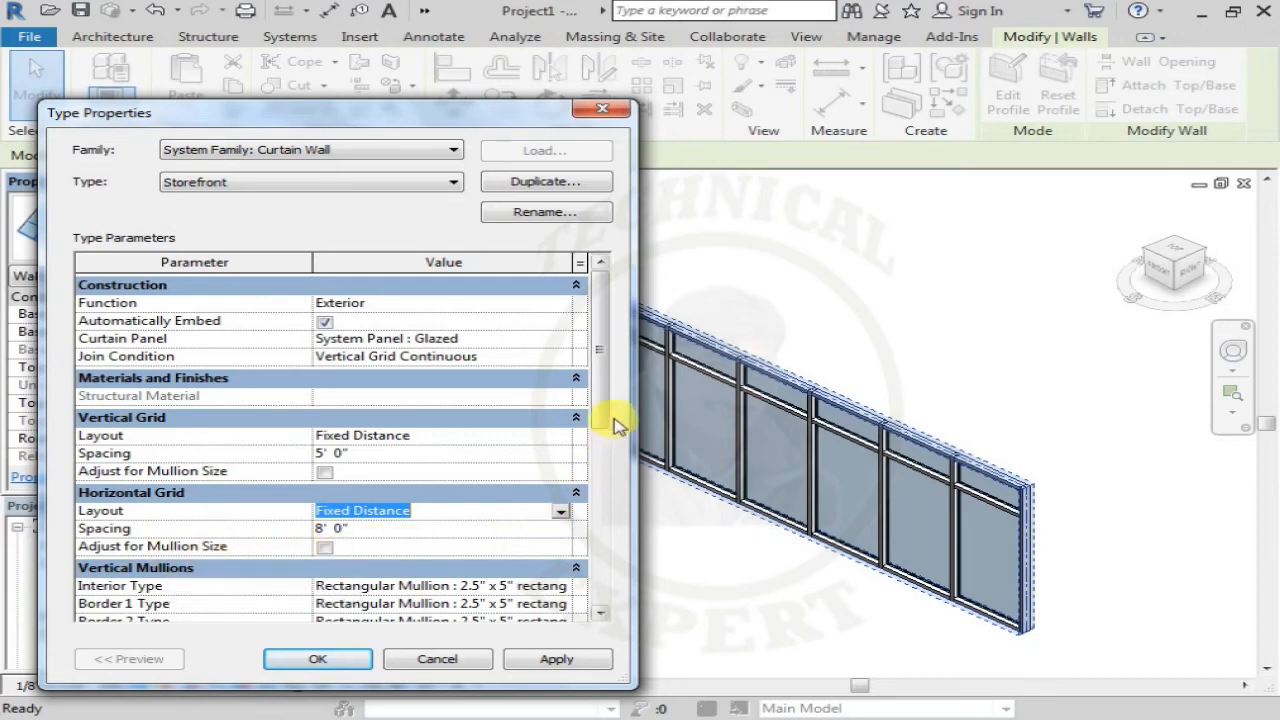
{"action": "scroll", "coordinate": [590, 445], "scroll_direction": "down", "scroll_amount": 1}
{"action": "left_click_drag", "start_coordinate": [590, 445], "coordinate": [591, 509]}
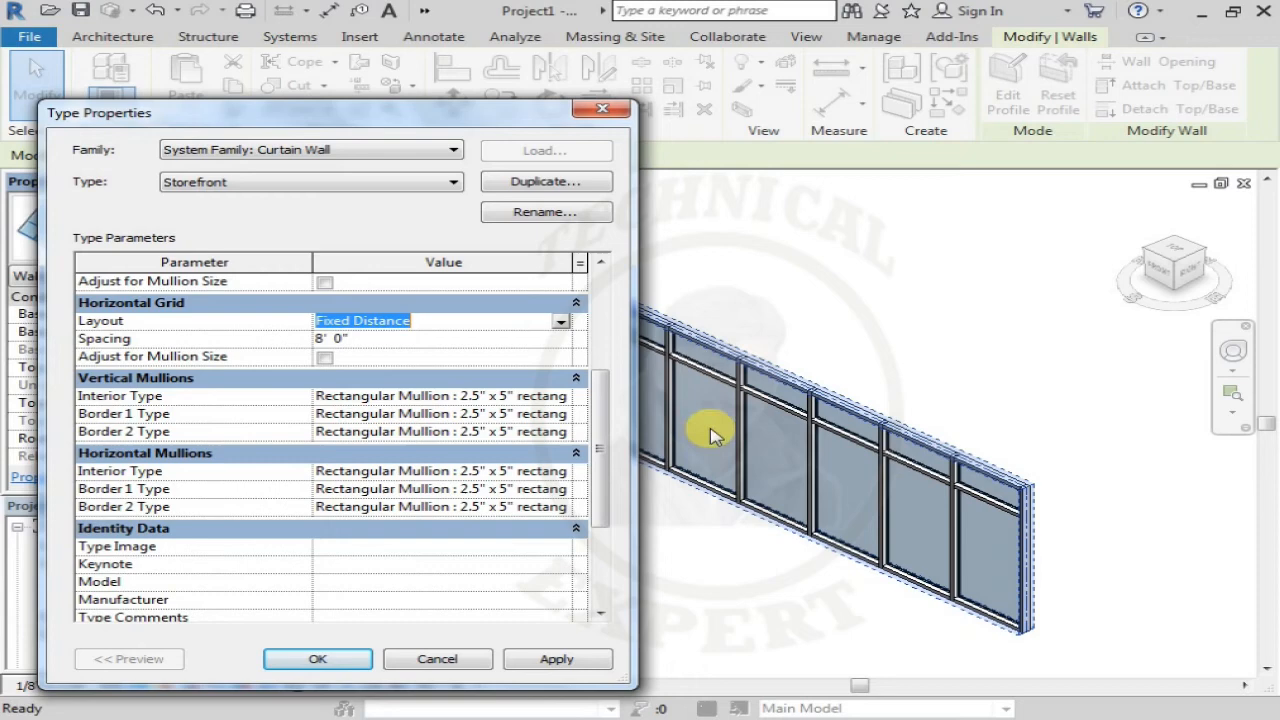
{"action": "left_click_drag", "start_coordinate": [414, 110], "coordinate": [184, 282]}
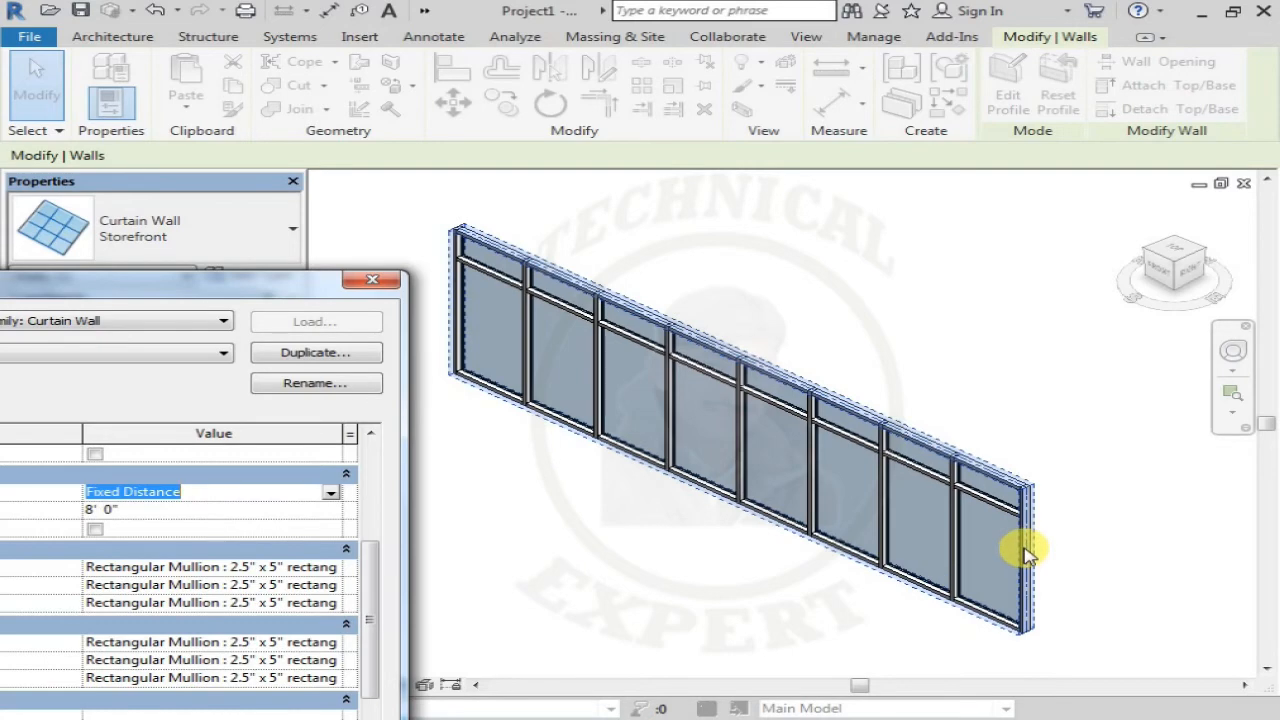
{"action": "left_click_drag", "start_coordinate": [257, 291], "coordinate": [563, 137]}
Apply Circular Mullion : 2.5" Circular as the vertical mullions' Interior Type and inspect the wall.
{"action": "left_click", "coordinate": [697, 404]}
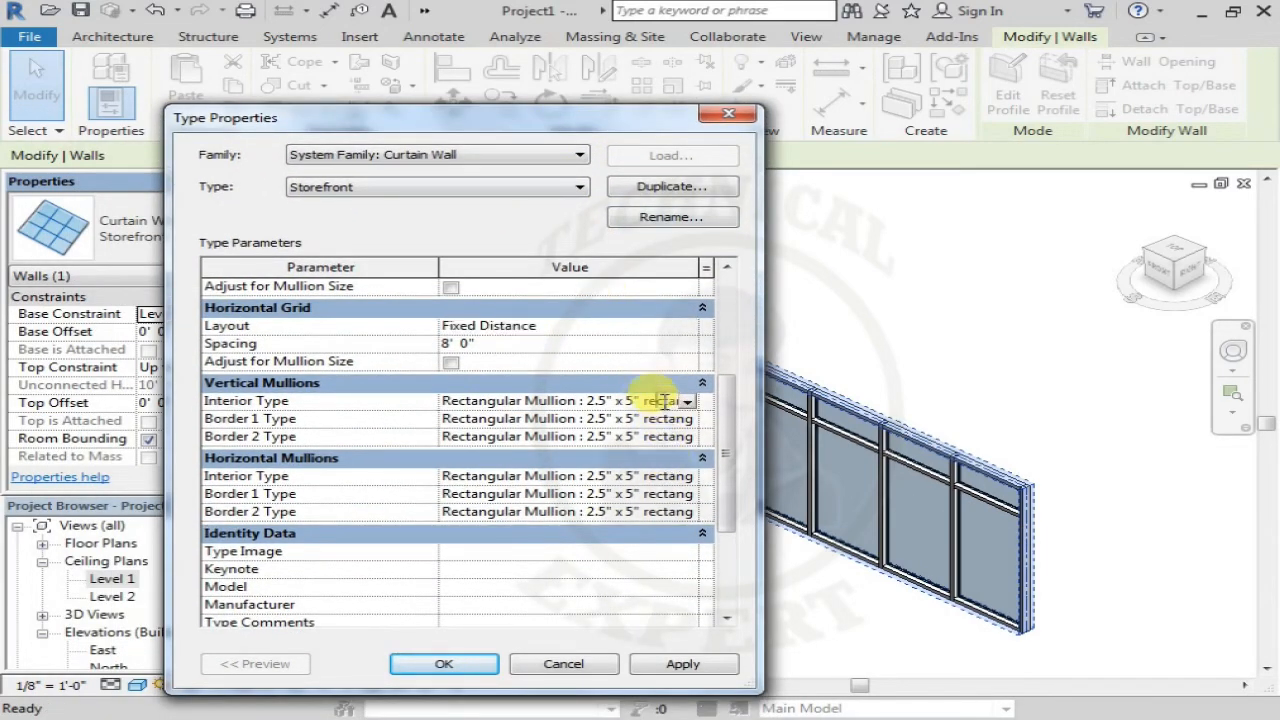
{"action": "left_click", "coordinate": [689, 402]}
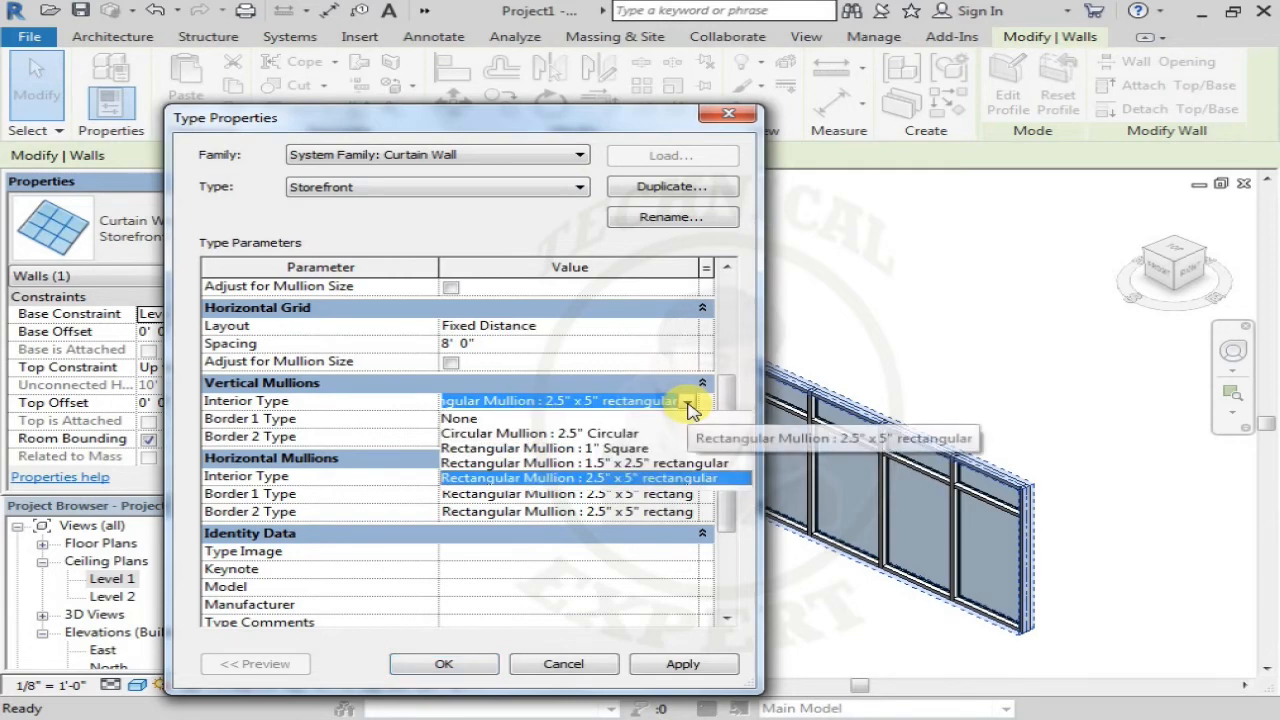
{"action": "left_click", "coordinate": [545, 433]}
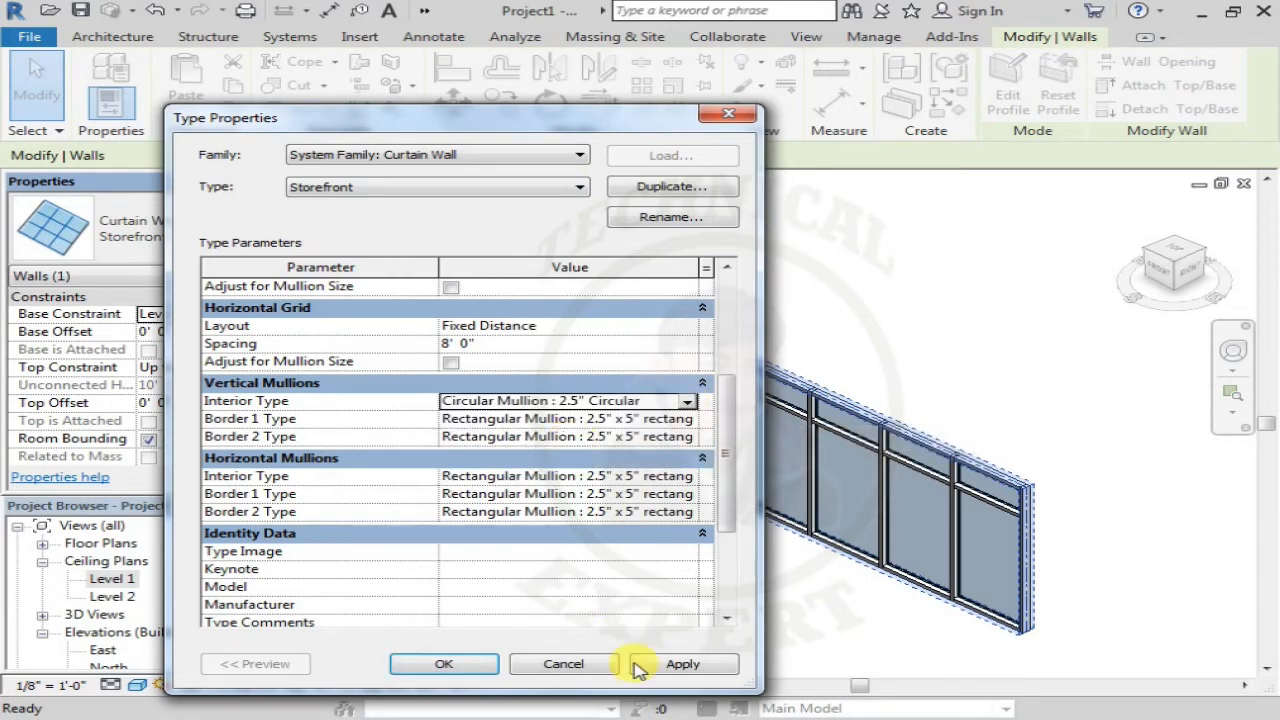
{"action": "left_click", "coordinate": [658, 666]}
{"action": "left_click_drag", "start_coordinate": [514, 130], "coordinate": [213, 243]}
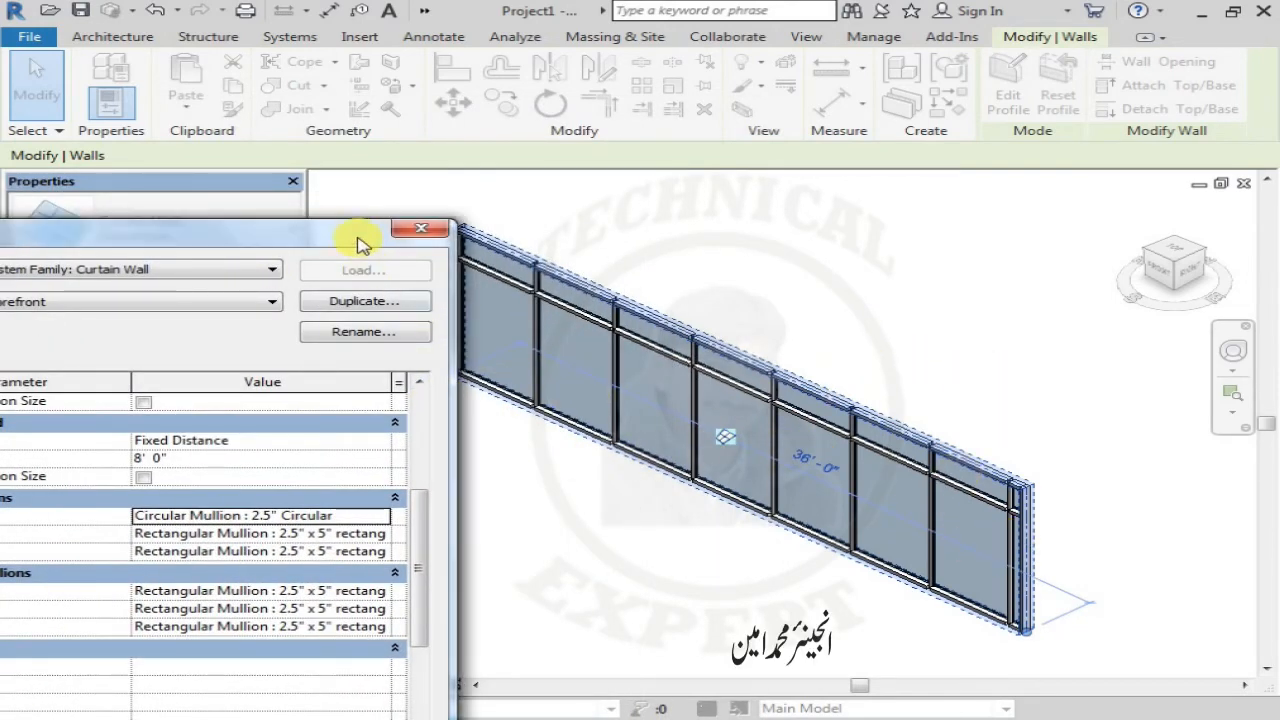
{"action": "left_click_drag", "start_coordinate": [369, 235], "coordinate": [245, 345]}
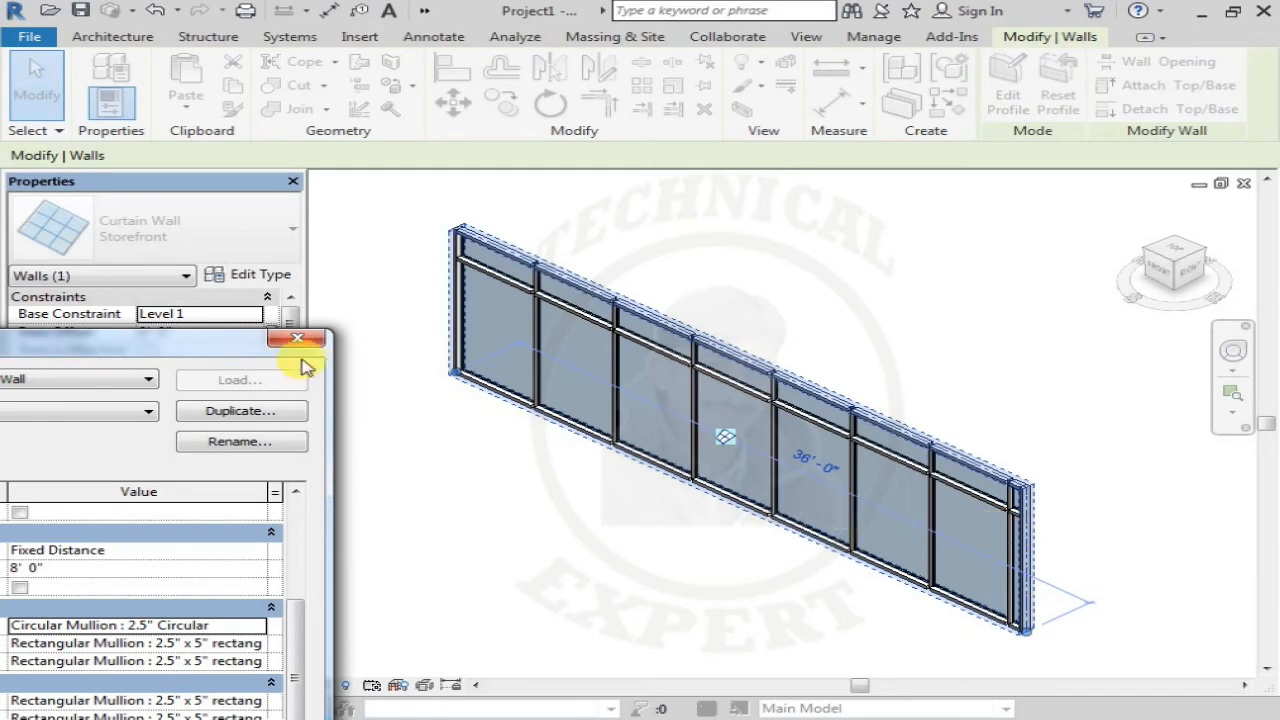
{"action": "left_click_drag", "start_coordinate": [210, 345], "coordinate": [526, 147]}
Try the 1" Square and 1.5" x 2.5" mullions as the vertical Interior Type, finishing with Rectangular Mullion : 2.5" x 5" rectangular.
{"action": "left_click", "coordinate": [603, 418]}
{"action": "left_click", "coordinate": [612, 424]}
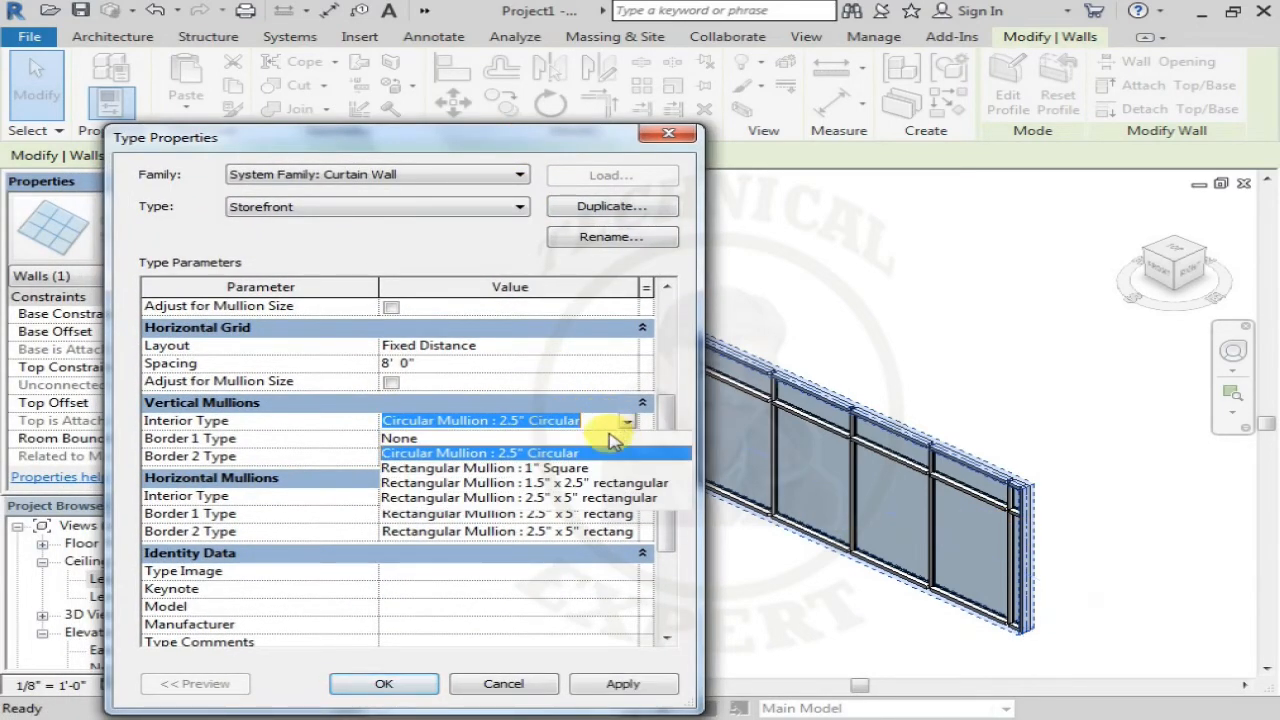
{"action": "left_click", "coordinate": [503, 470]}
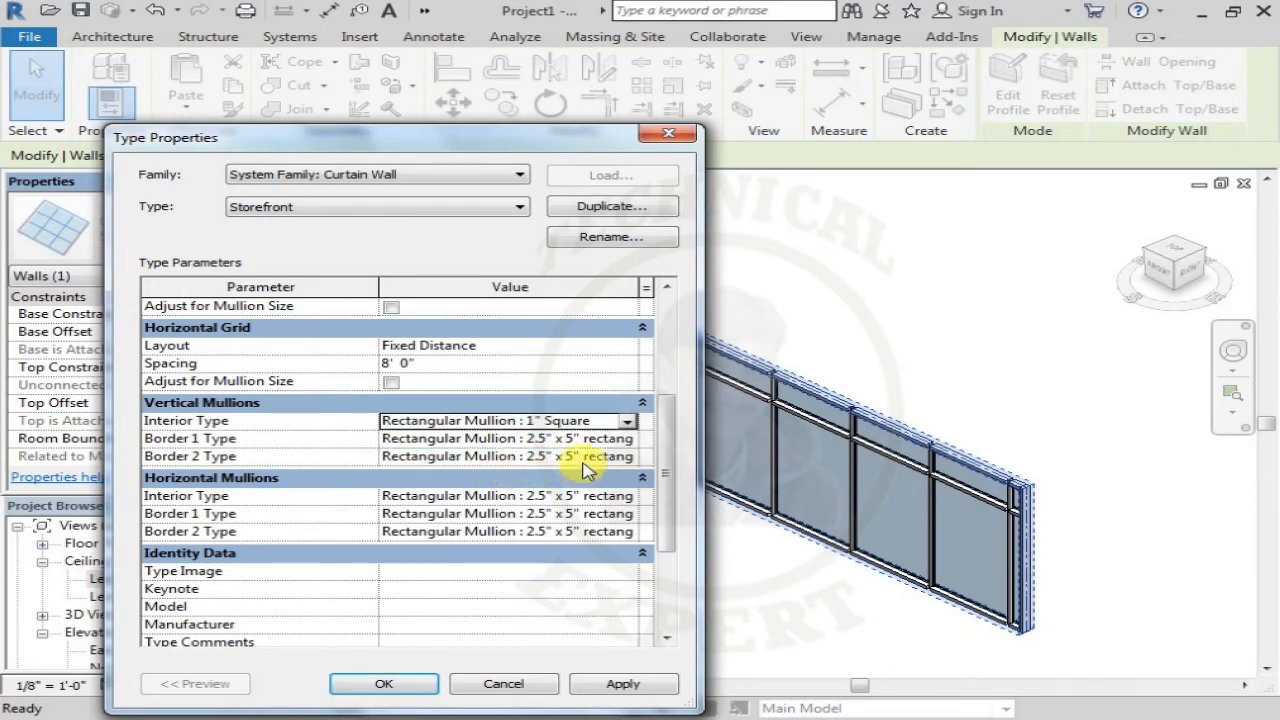
{"action": "left_click", "coordinate": [628, 422]}
{"action": "left_click", "coordinate": [586, 483]}
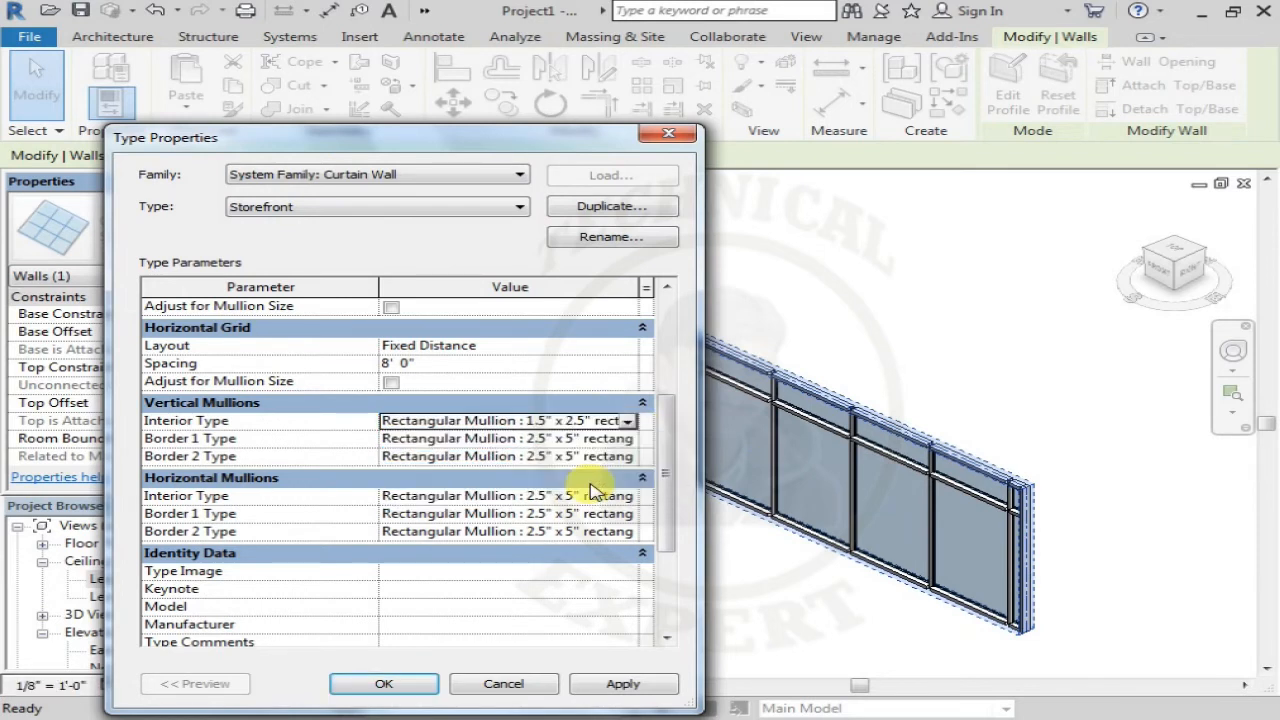
{"action": "left_click", "coordinate": [626, 422]}
{"action": "left_click", "coordinate": [560, 498]}
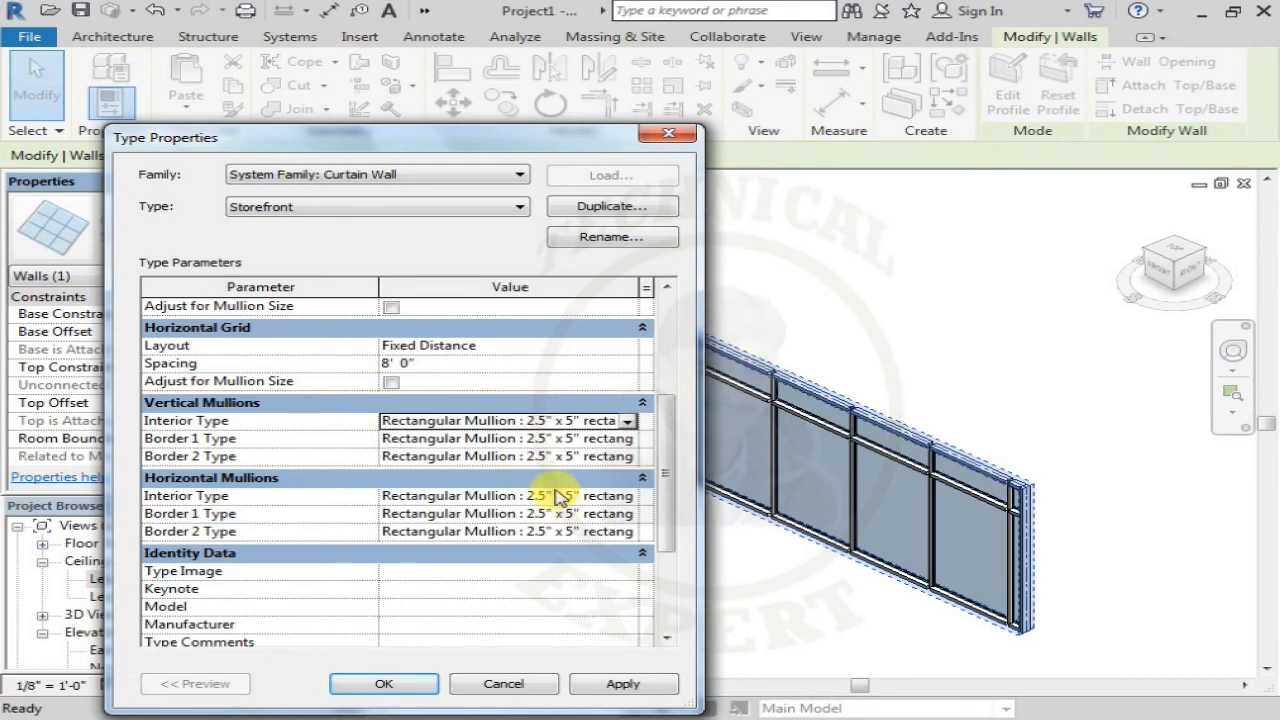
Apply Rectangular Mullion : 1" Square as the vertical mullions' Border 1 Type and inspect the wall.
{"action": "left_click", "coordinate": [630, 441]}
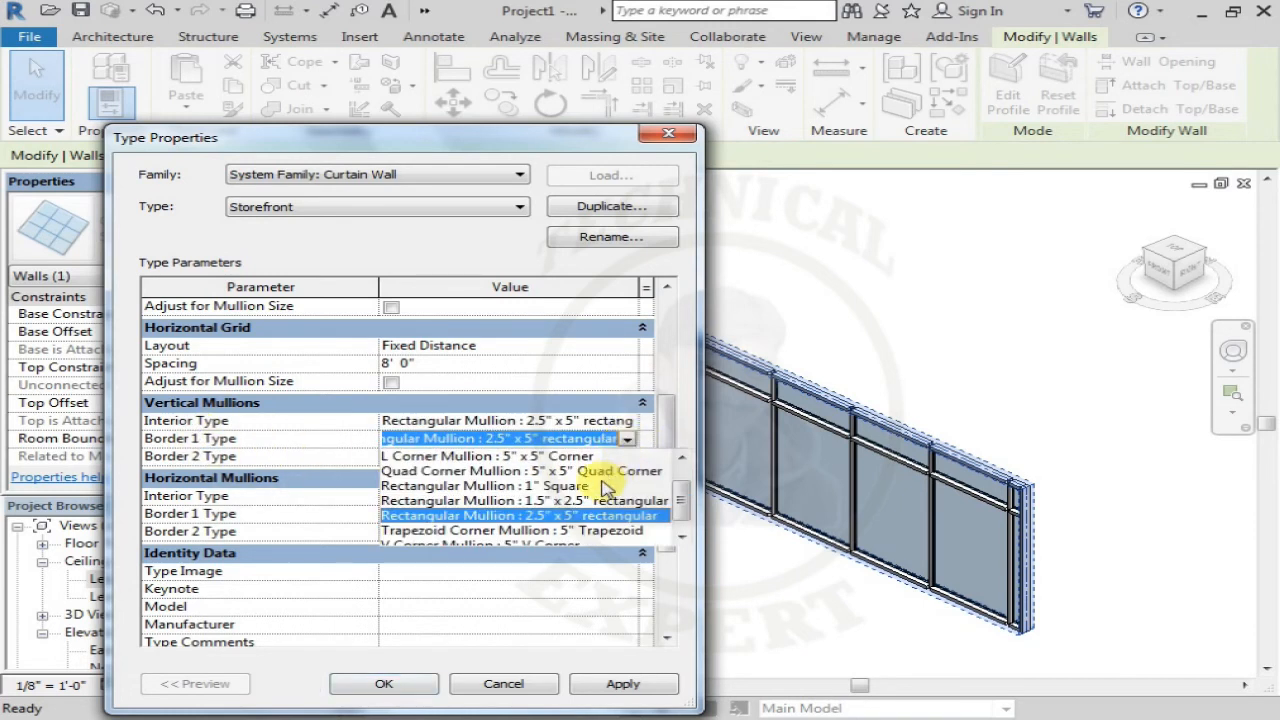
{"action": "left_click", "coordinate": [560, 487]}
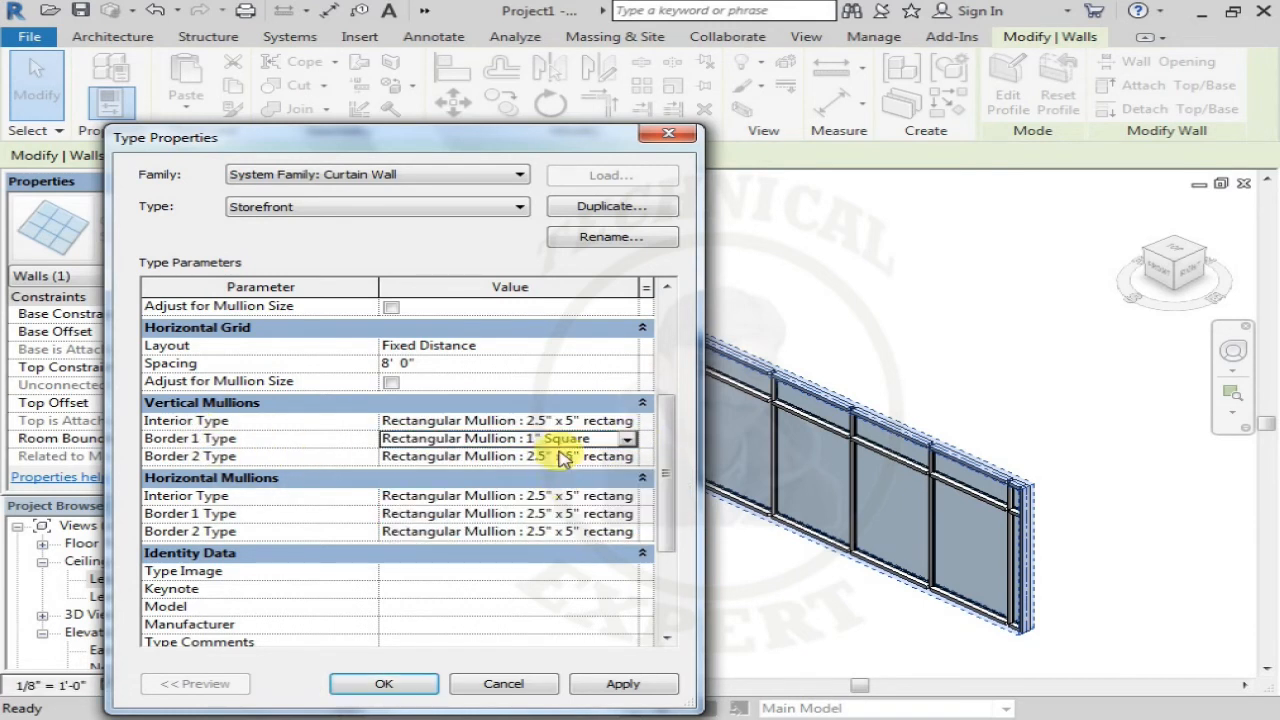
{"action": "left_click", "coordinate": [620, 684]}
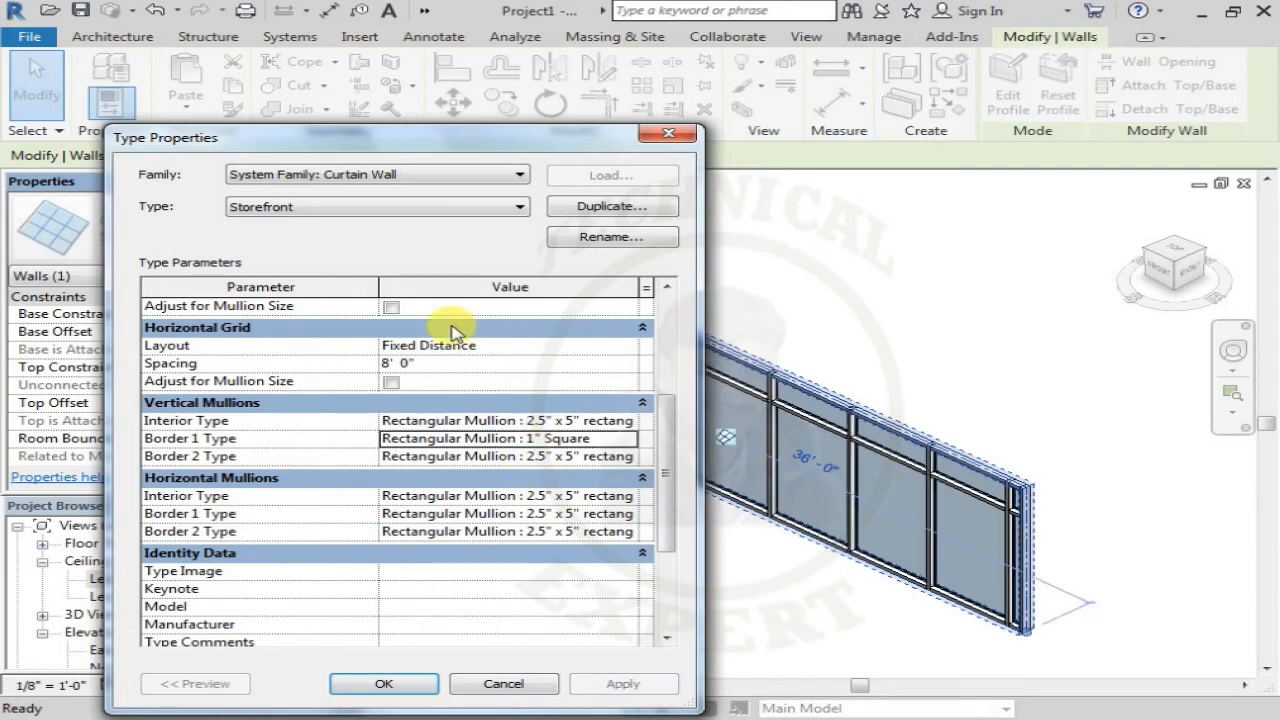
{"action": "left_click_drag", "start_coordinate": [382, 127], "coordinate": [15, 397]}
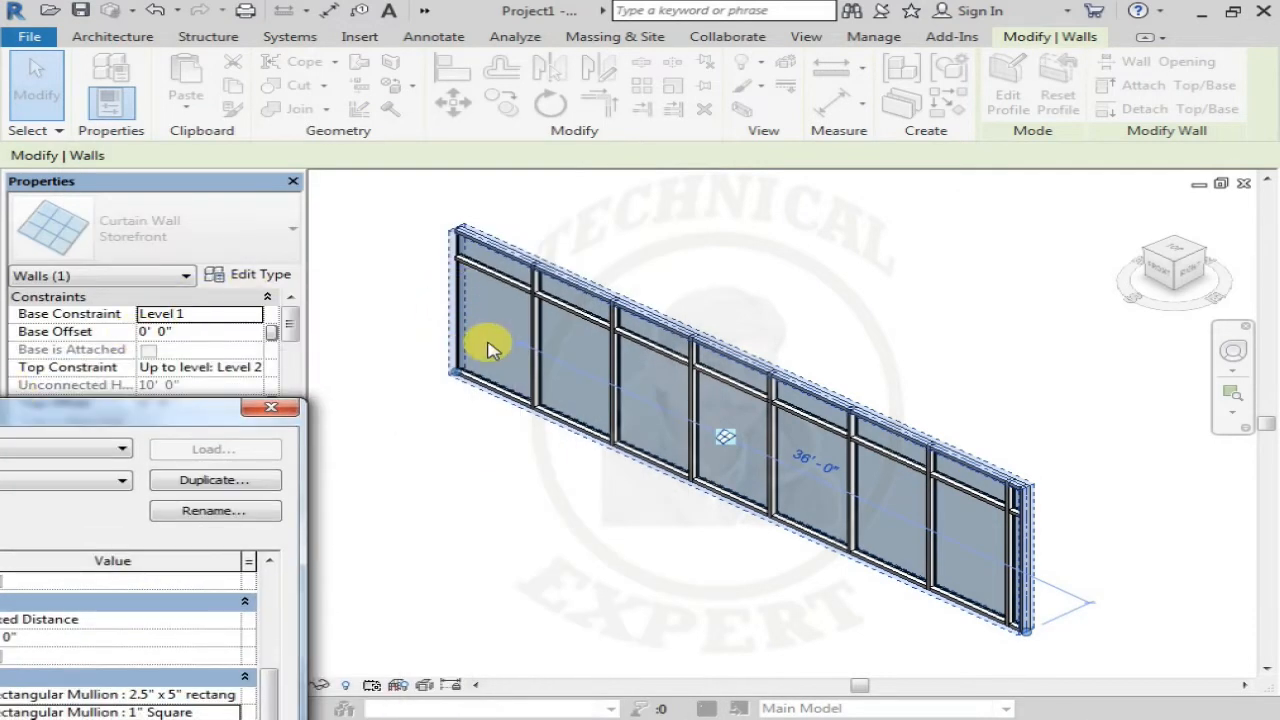
{"action": "left_click_drag", "start_coordinate": [100, 430], "coordinate": [478, 197]}
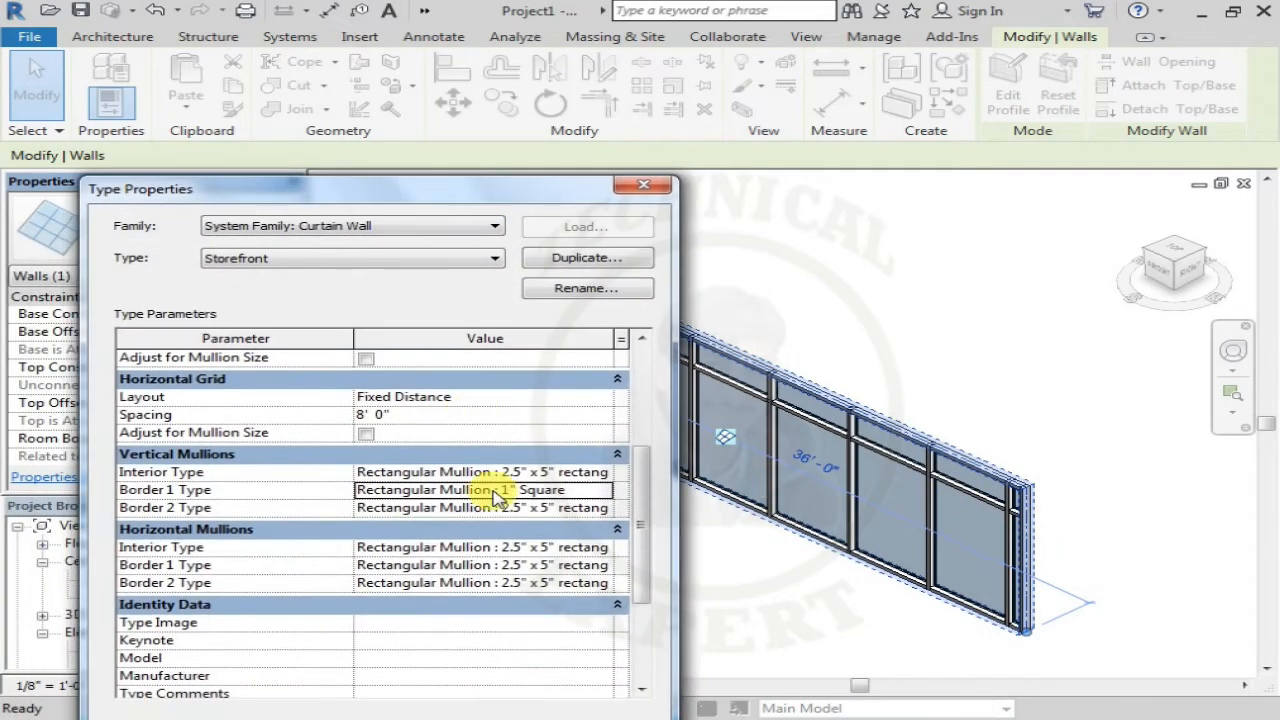
Try Rectangular Mullion : 2.5" x 5" rectangular as the vertical Border 1 Type and close the type properties without applying it.
{"action": "left_click", "coordinate": [602, 492]}
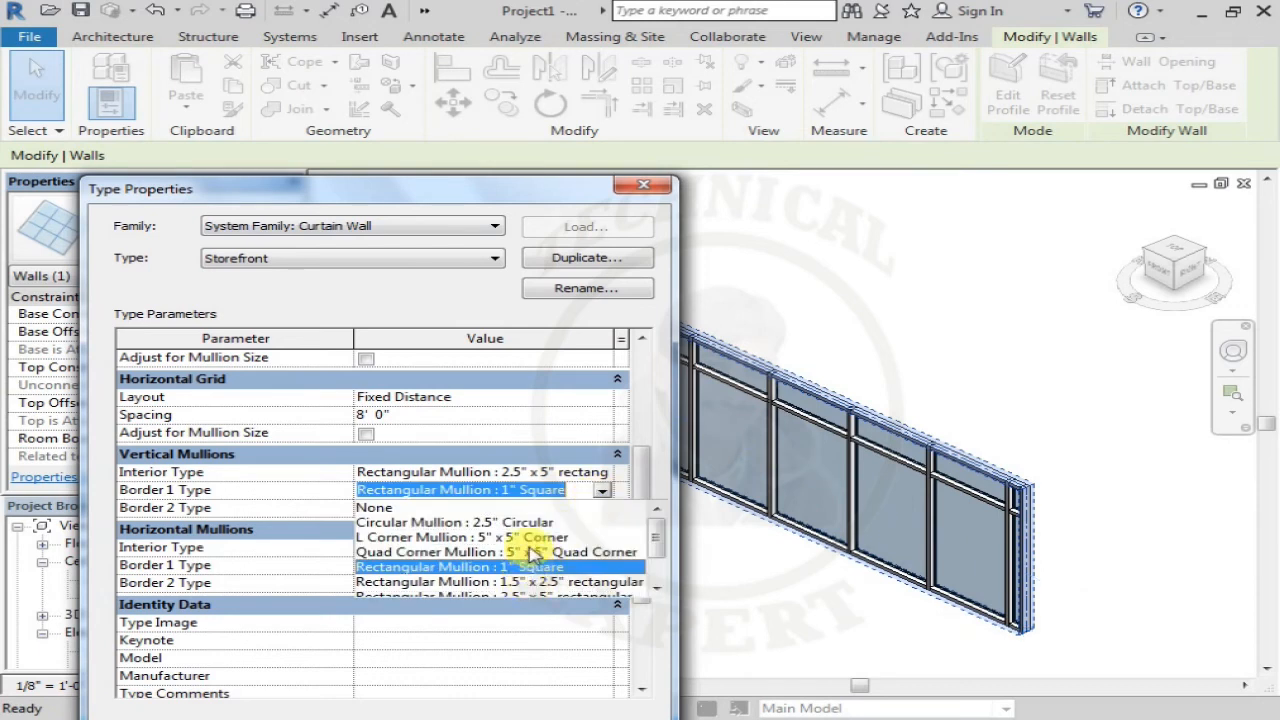
{"action": "left_click", "coordinate": [518, 593]}
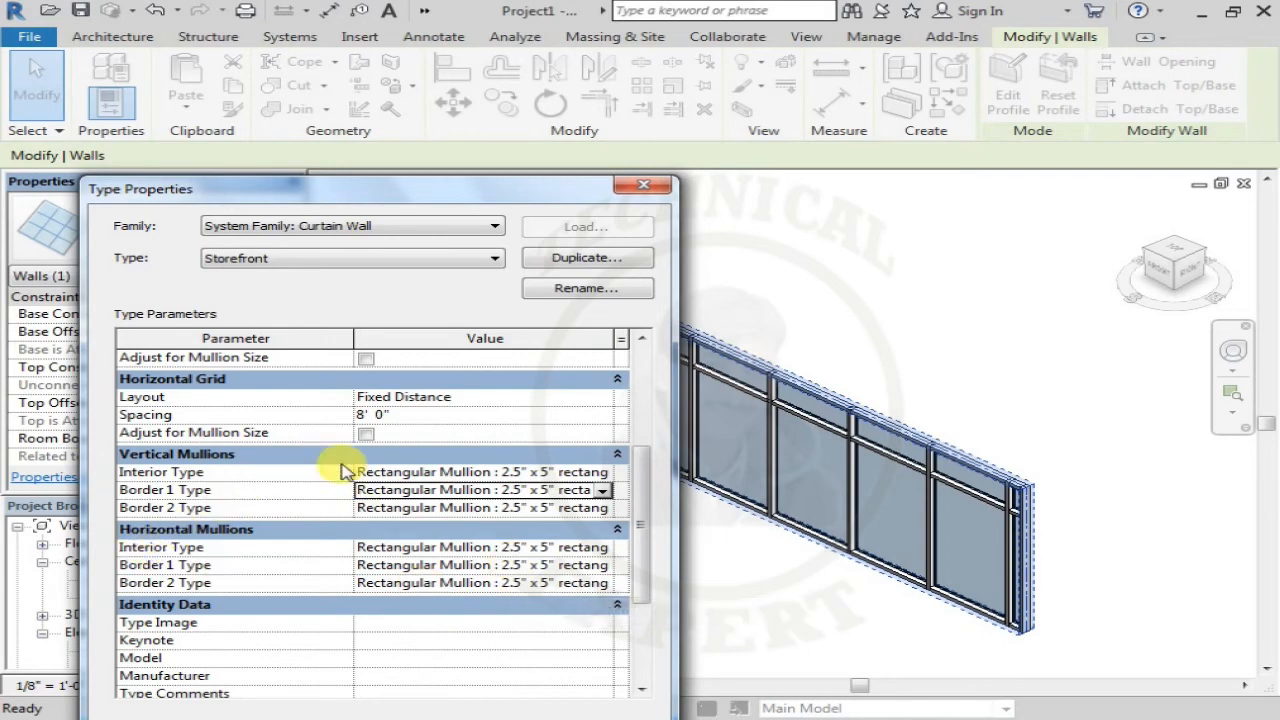
{"action": "left_click_drag", "start_coordinate": [418, 195], "coordinate": [257, 187]}
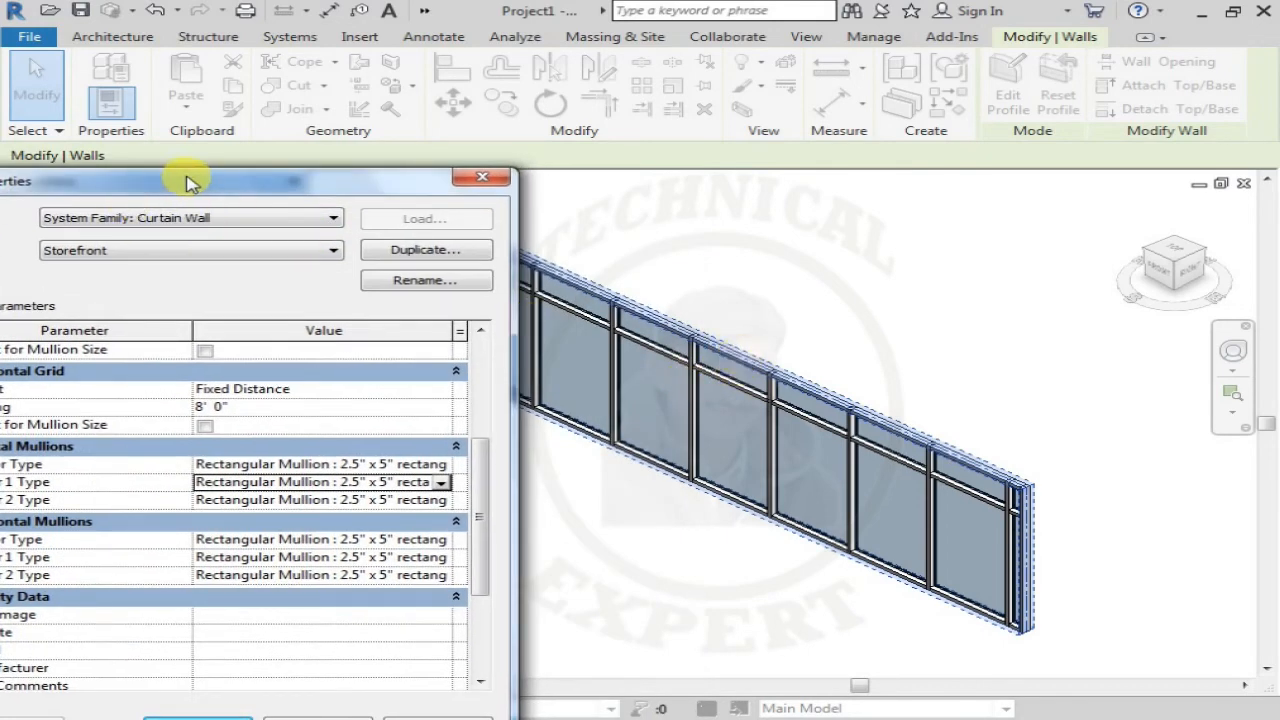
{"action": "left_click_drag", "start_coordinate": [190, 182], "coordinate": [275, 179]}
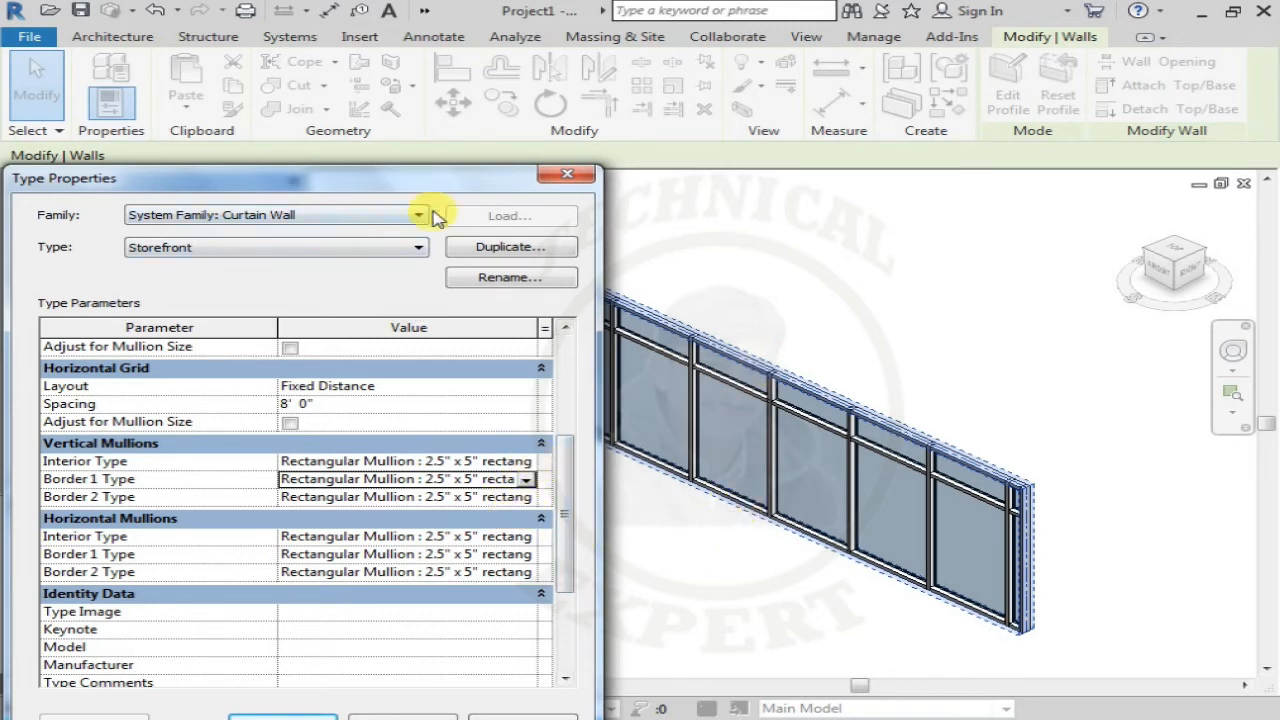
{"action": "left_click_drag", "start_coordinate": [433, 190], "coordinate": [568, 192]}
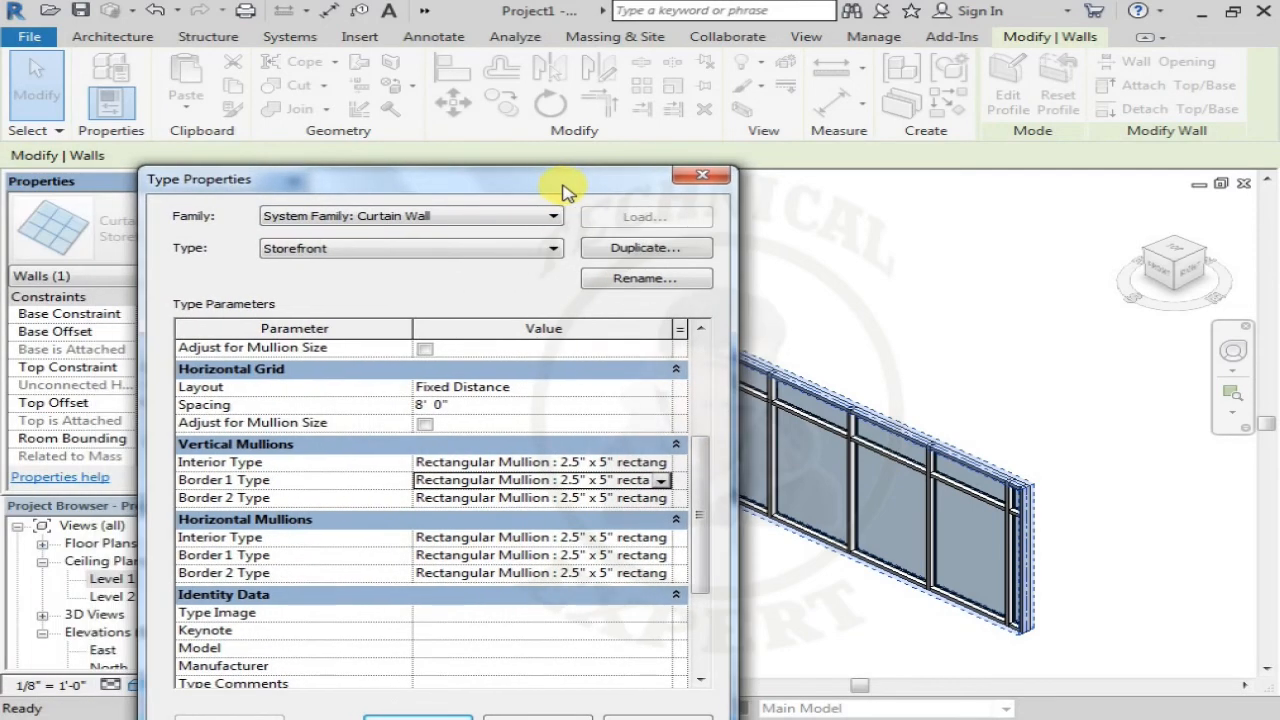
{"action": "left_click", "coordinate": [704, 178]}
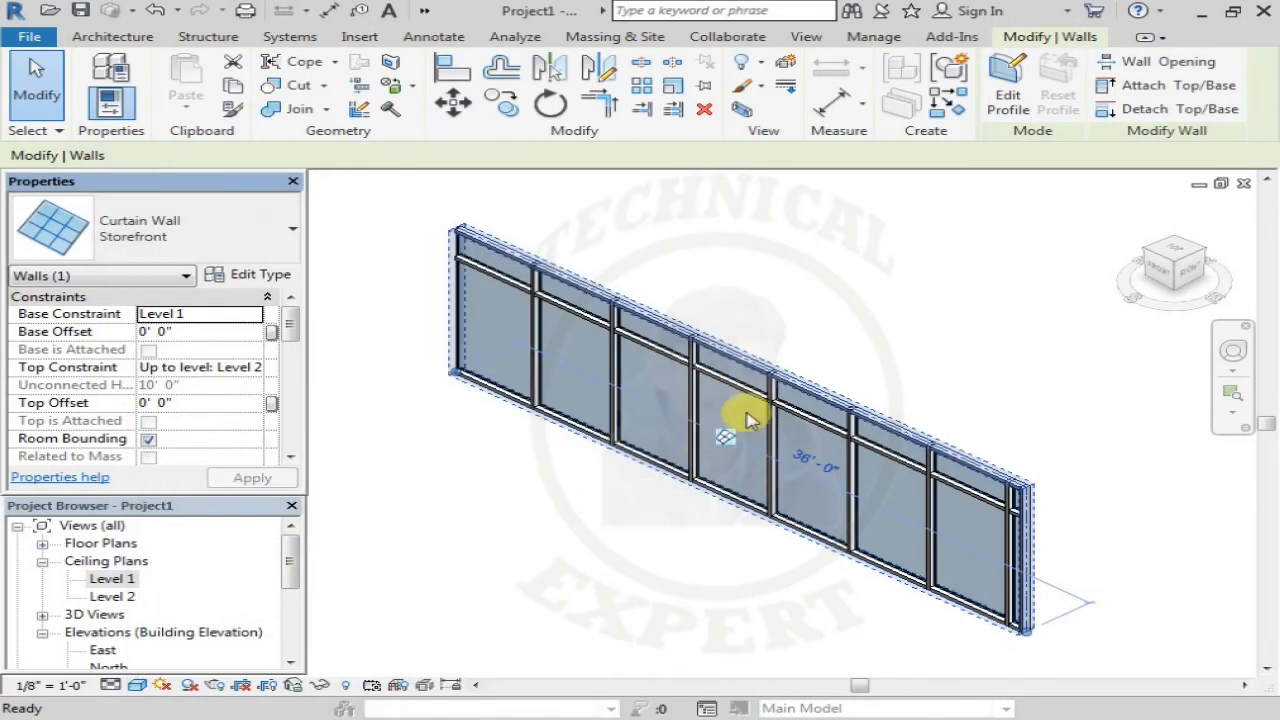
Unpin the intermediate horizontal mullion in the third bay from the left and look through its available types.
{"action": "key", "text": "Escape"}
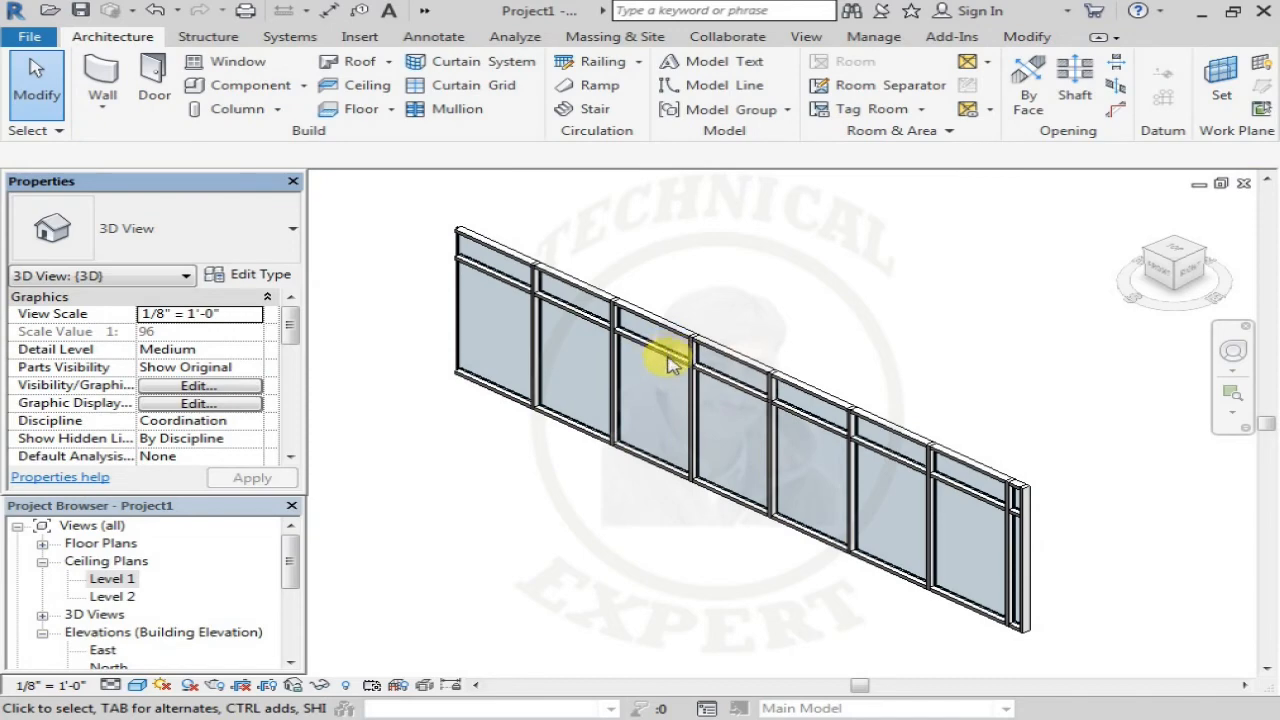
{"action": "left_click", "coordinate": [672, 356]}
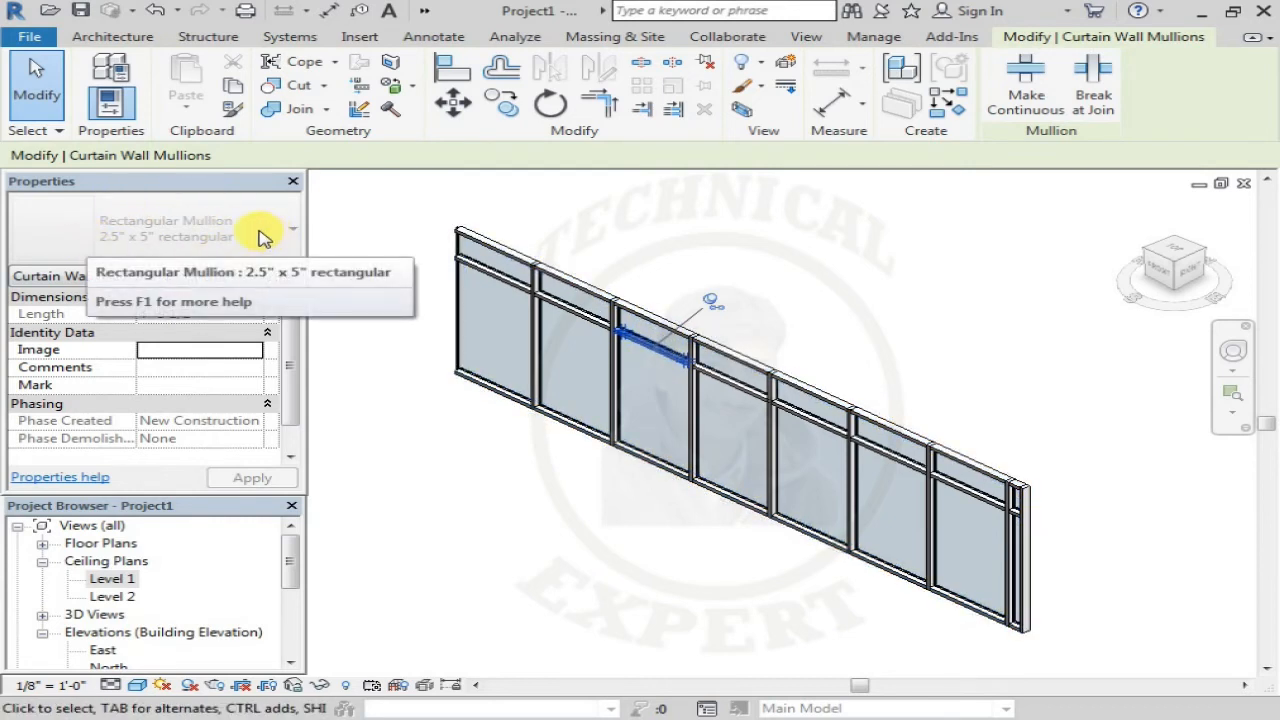
{"action": "left_click", "coordinate": [712, 301]}
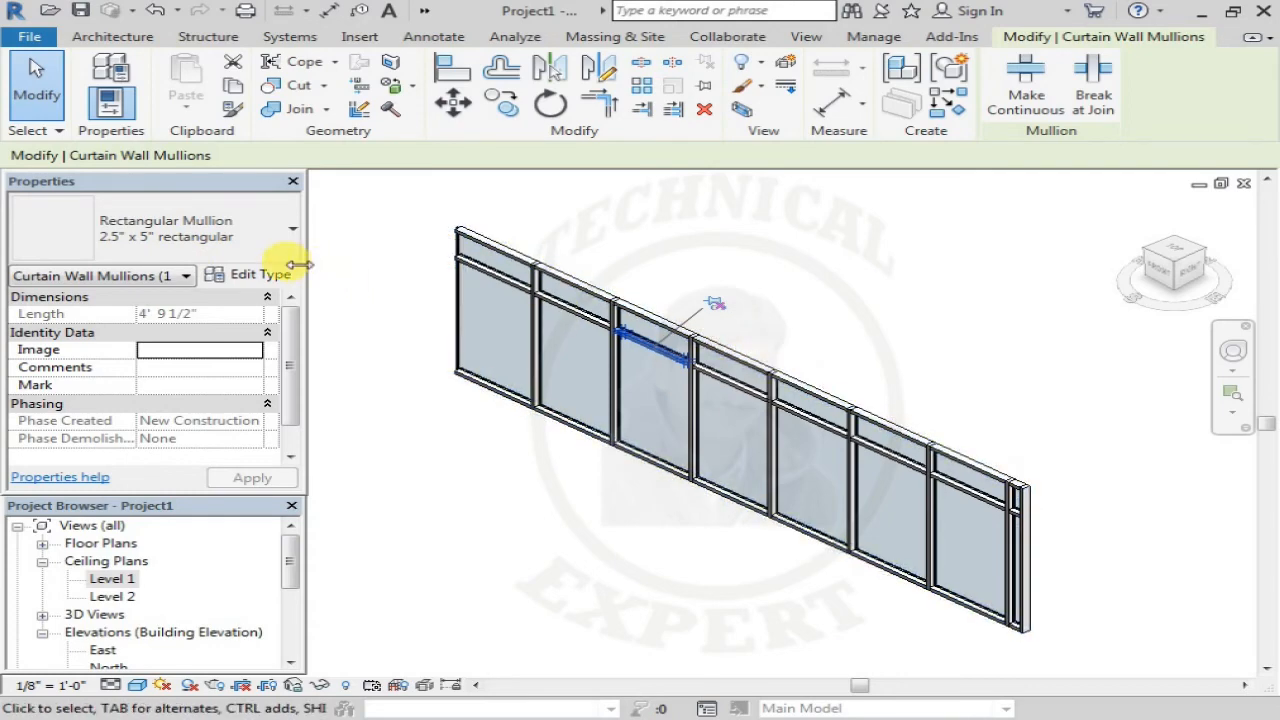
{"action": "left_click", "coordinate": [288, 236]}
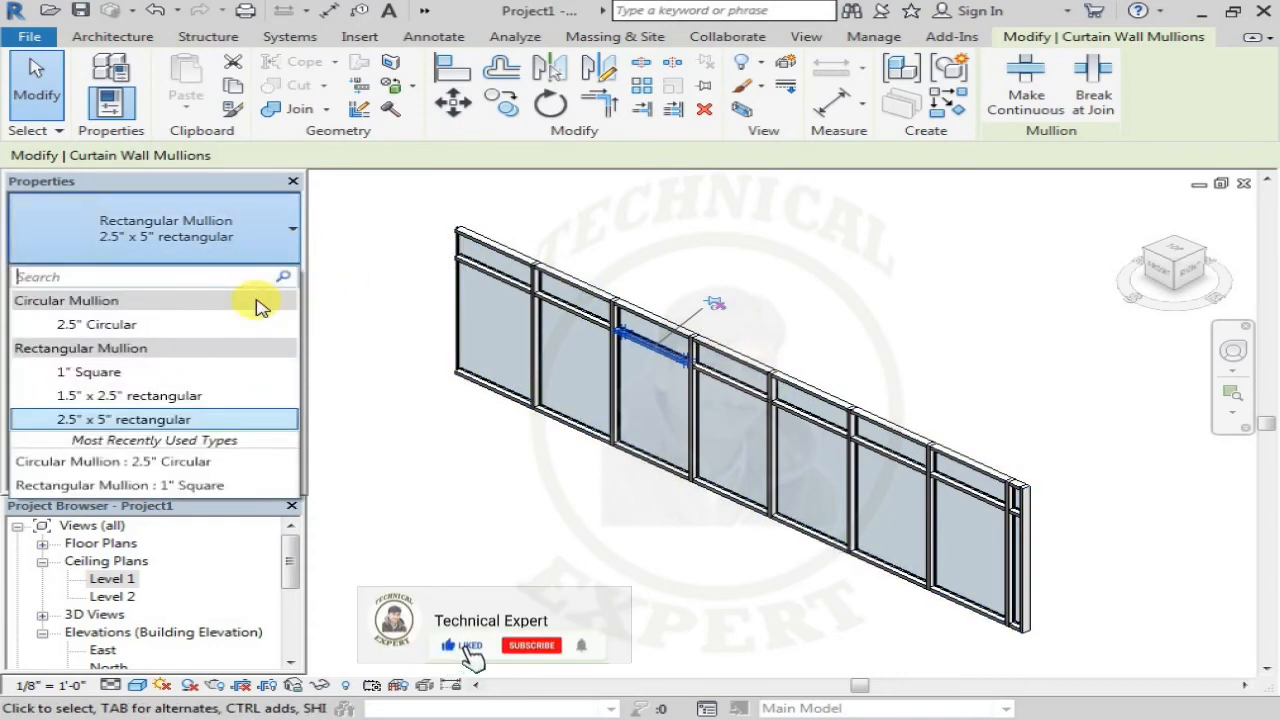
{"action": "left_click", "coordinate": [148, 310]}
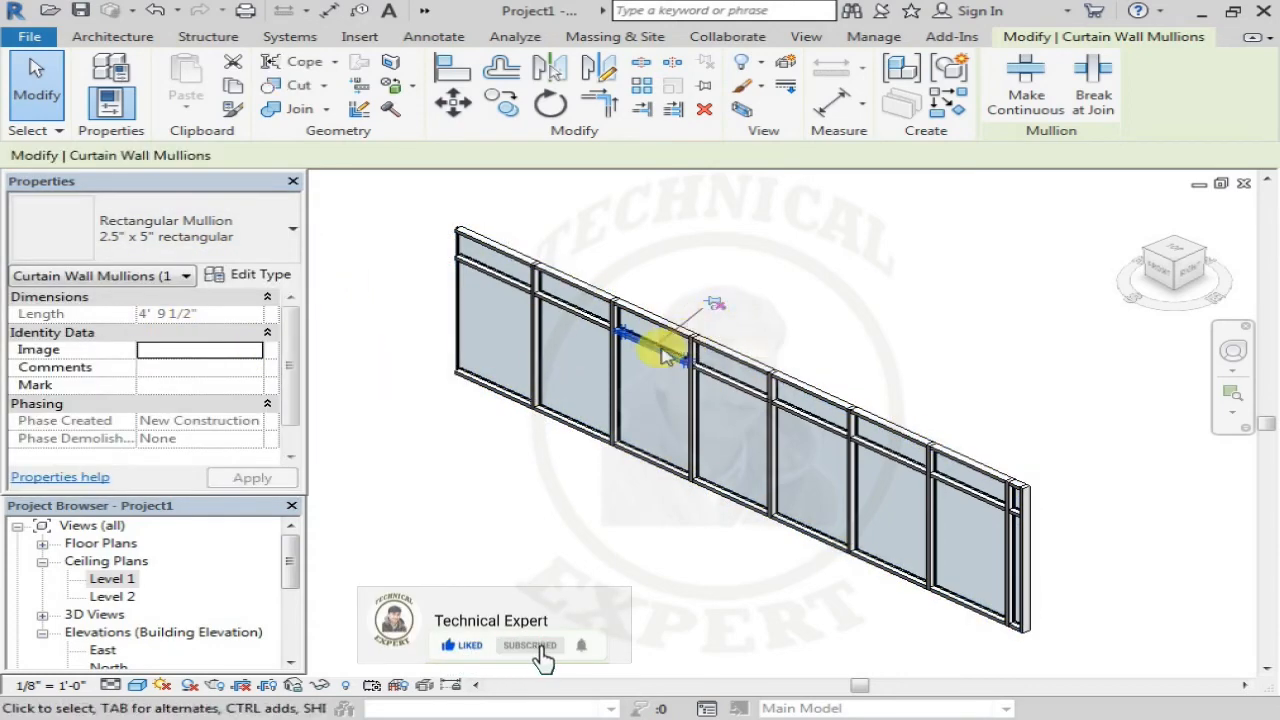
{"action": "key", "text": "Escape"}
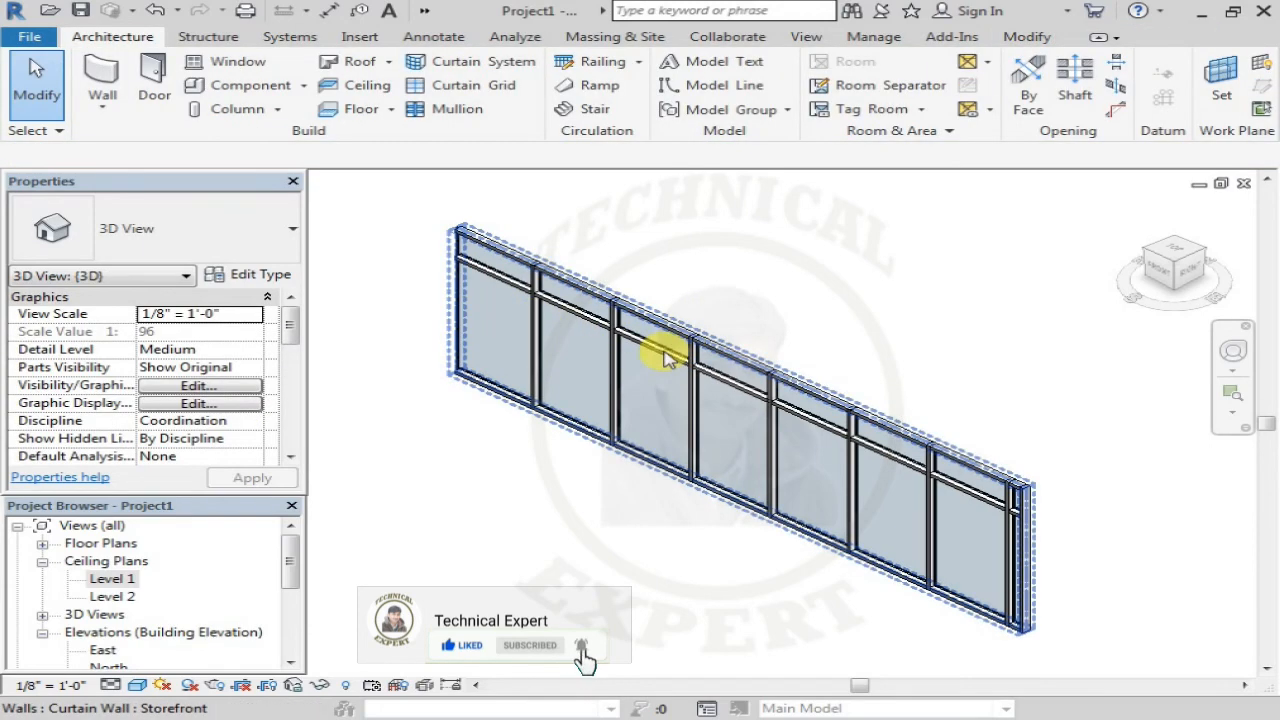
Change the third bay's intermediate horizontal mullion to the Rectangular Mullion 1" Square type.
{"action": "left_click", "coordinate": [668, 360]}
{"action": "key", "text": "Escape"}
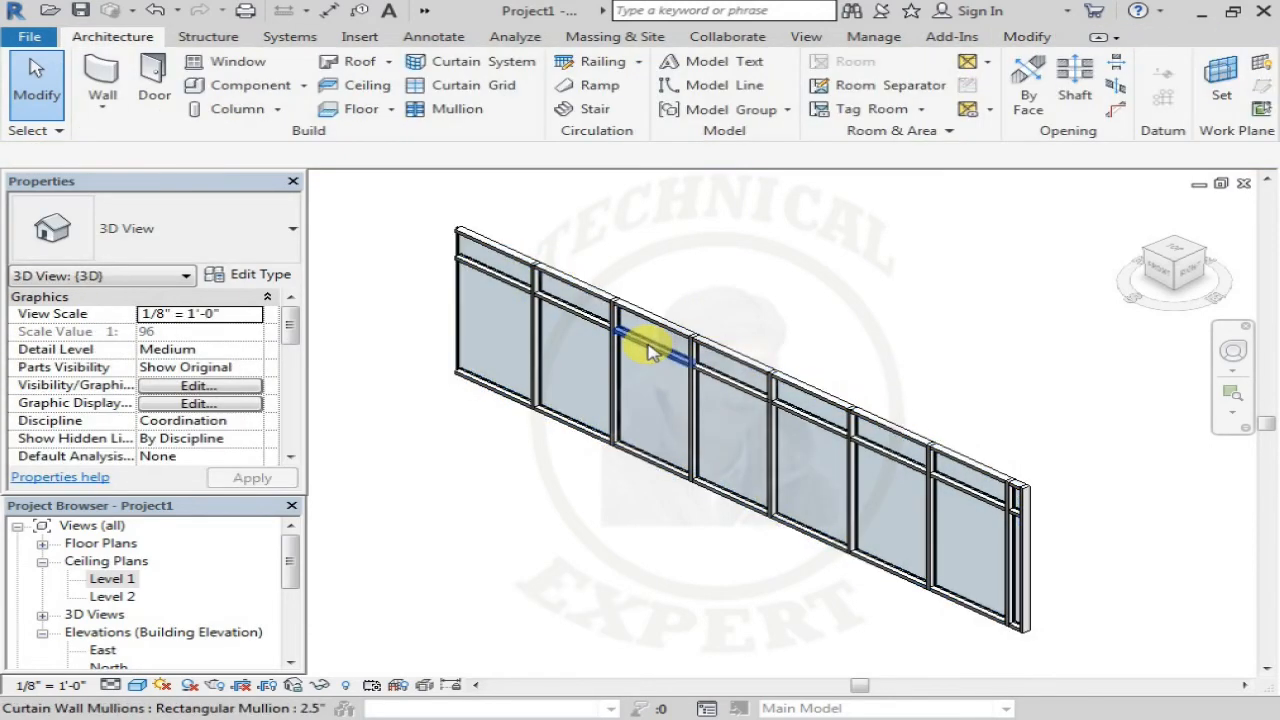
{"action": "left_click", "coordinate": [650, 352]}
{"action": "left_click", "coordinate": [255, 252]}
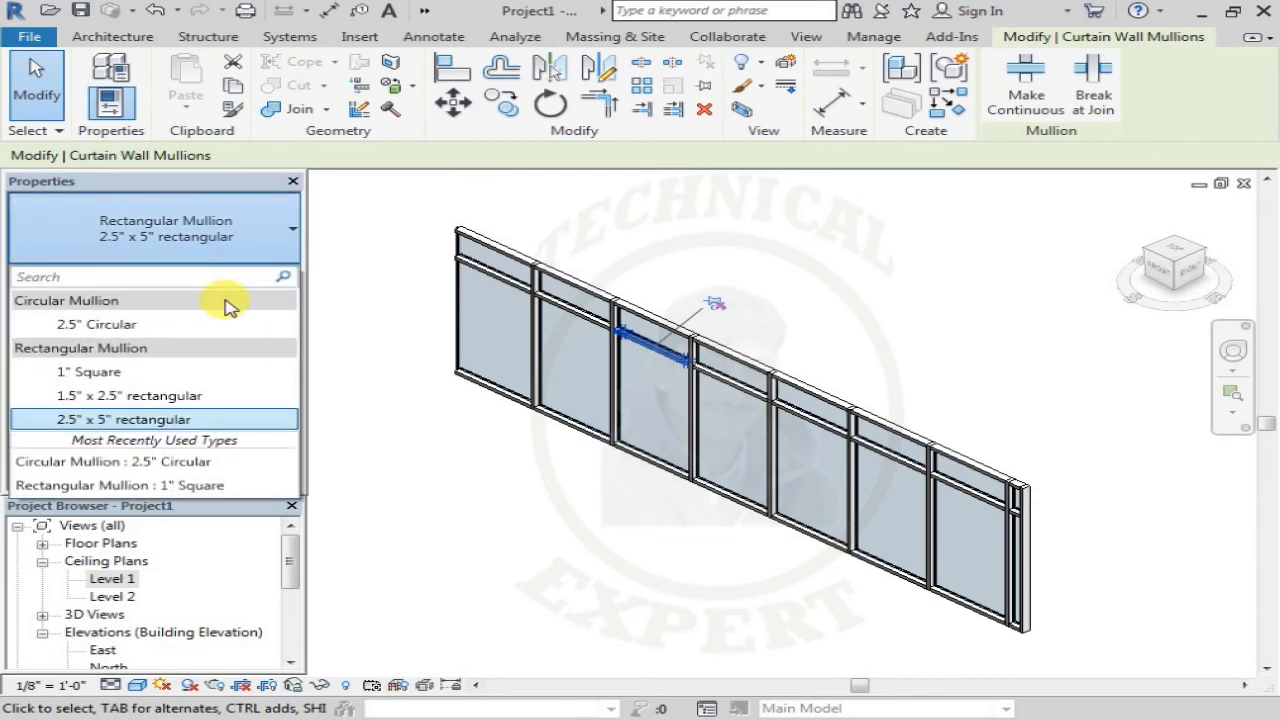
{"action": "left_click", "coordinate": [176, 371]}
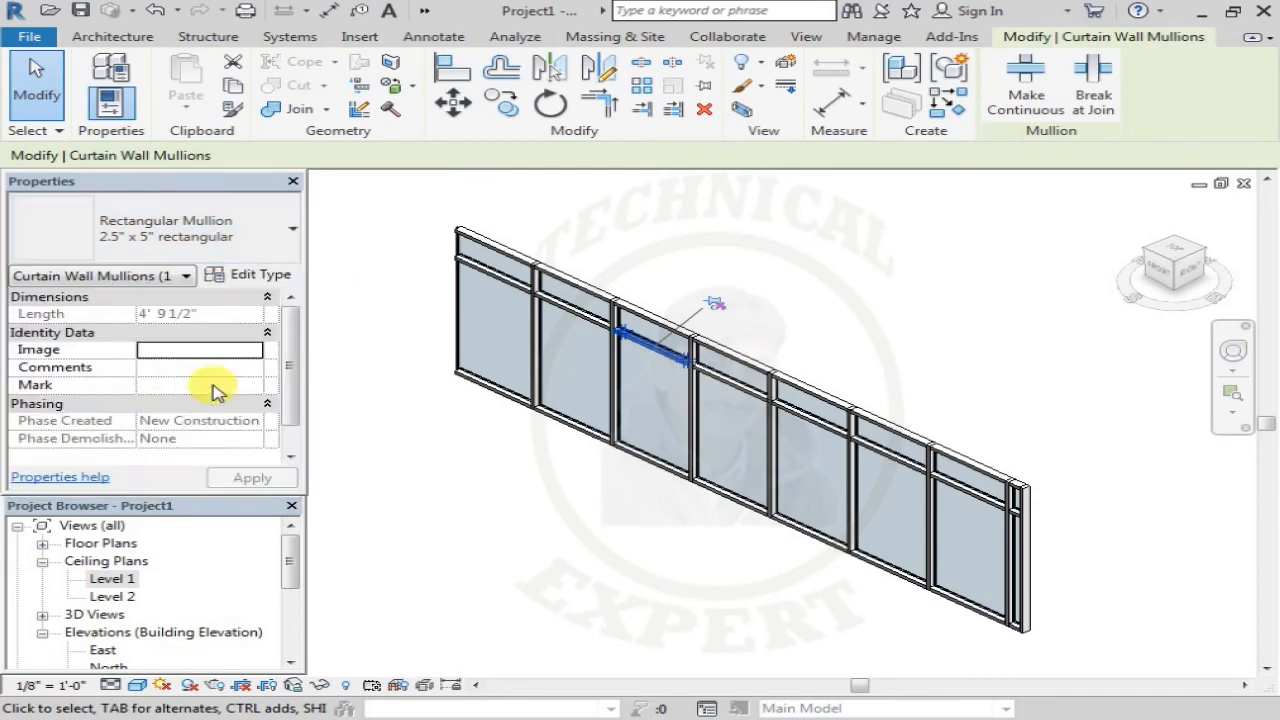
{"action": "key", "text": "Escape"}
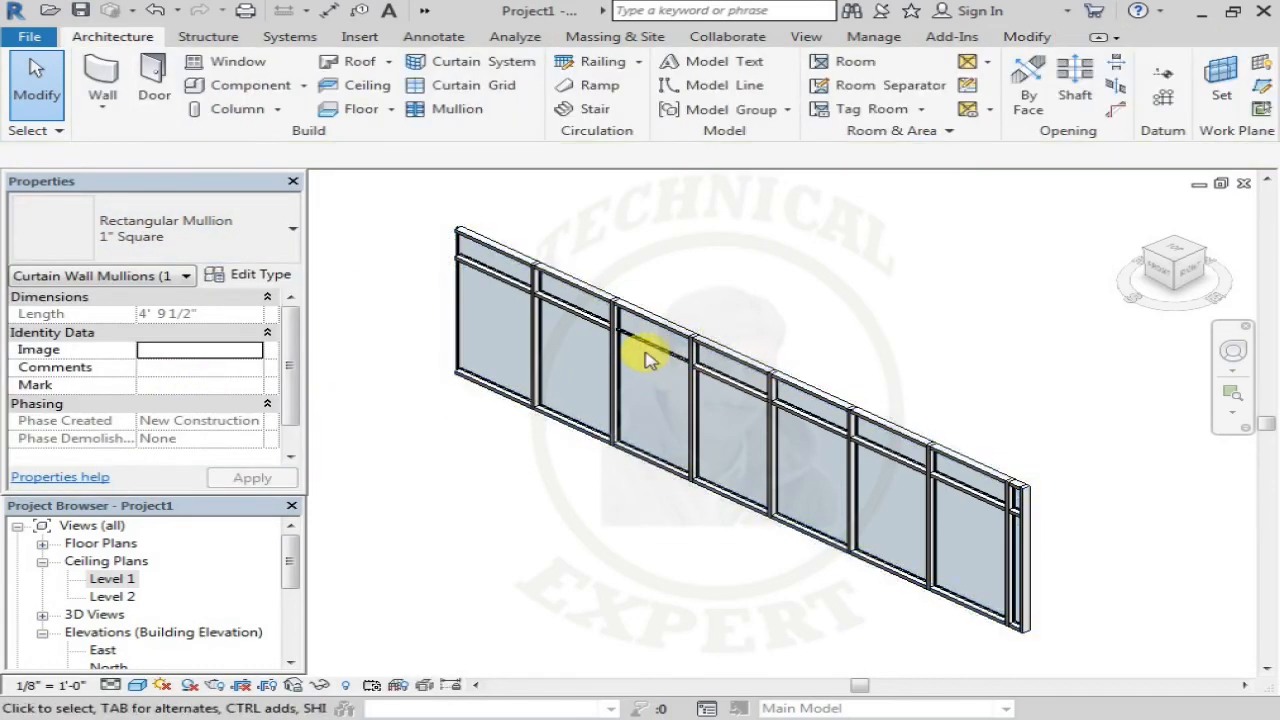
Change the third bay's intermediate horizontal mullion to the Circular Mullion 2.5" Circular type.
{"action": "scroll", "coordinate": [650, 350], "scroll_direction": "up", "scroll_amount": 5}
{"action": "left_click", "coordinate": [642, 337]}
{"action": "key", "text": "Escape"}
{"action": "key", "text": "Tab"}
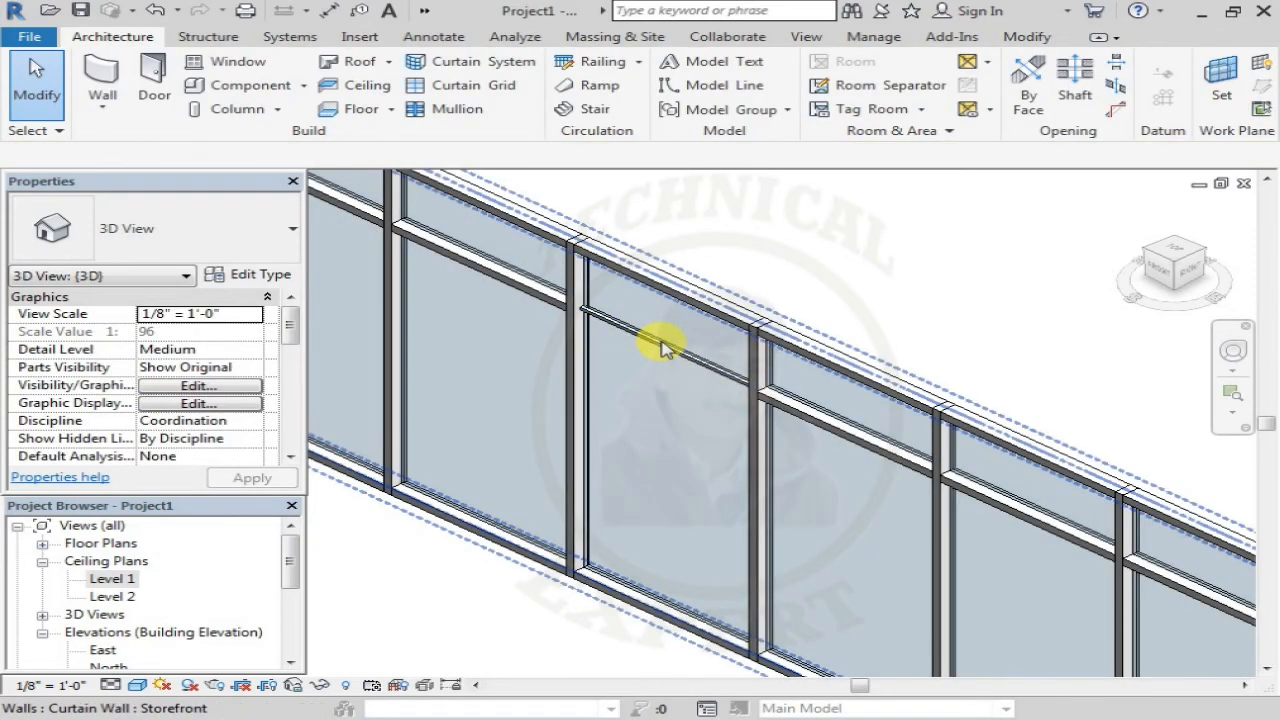
{"action": "key", "text": "Tab"}
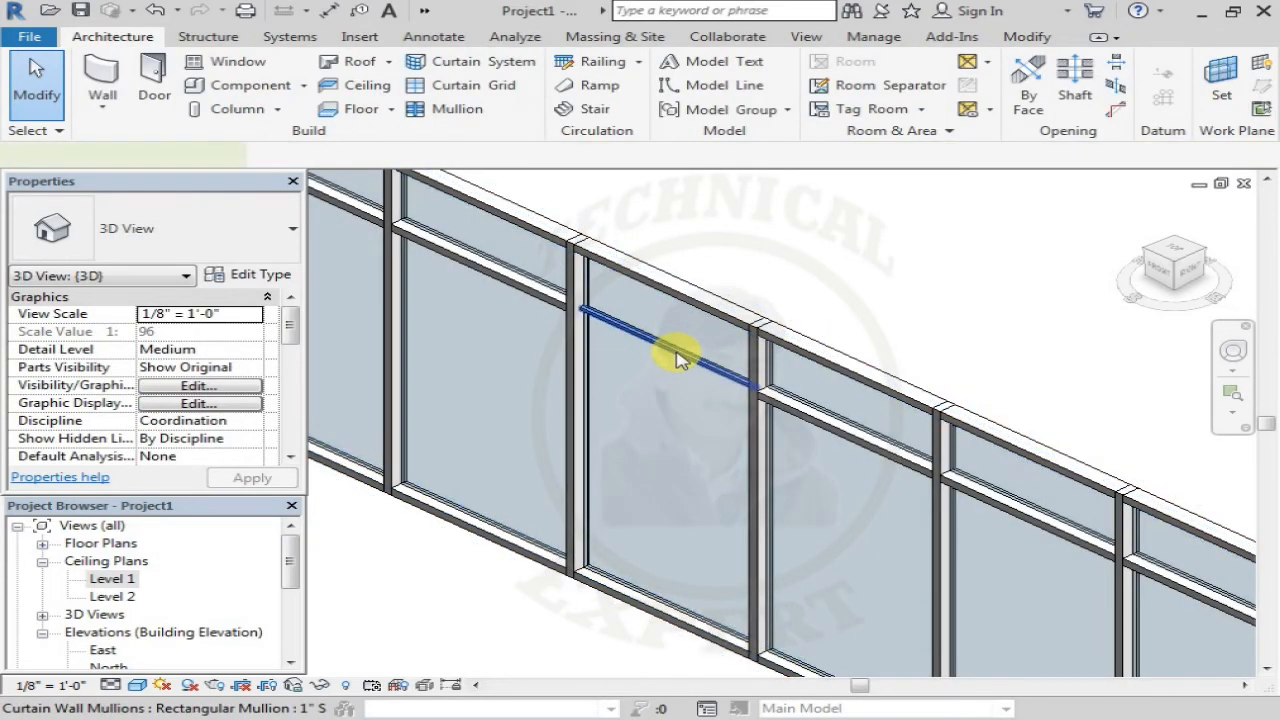
{"action": "left_click", "coordinate": [677, 353]}
{"action": "left_click", "coordinate": [281, 251]}
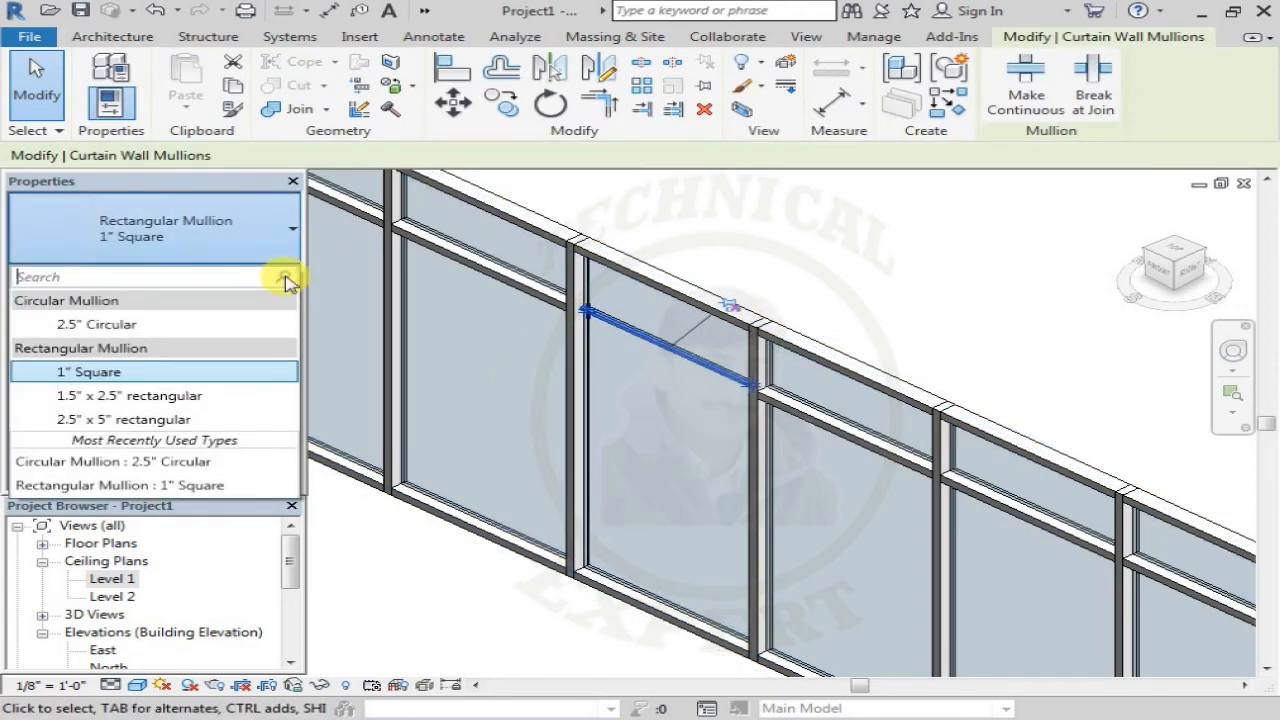
{"action": "left_click", "coordinate": [165, 325]}
{"action": "key", "text": "Escape"}
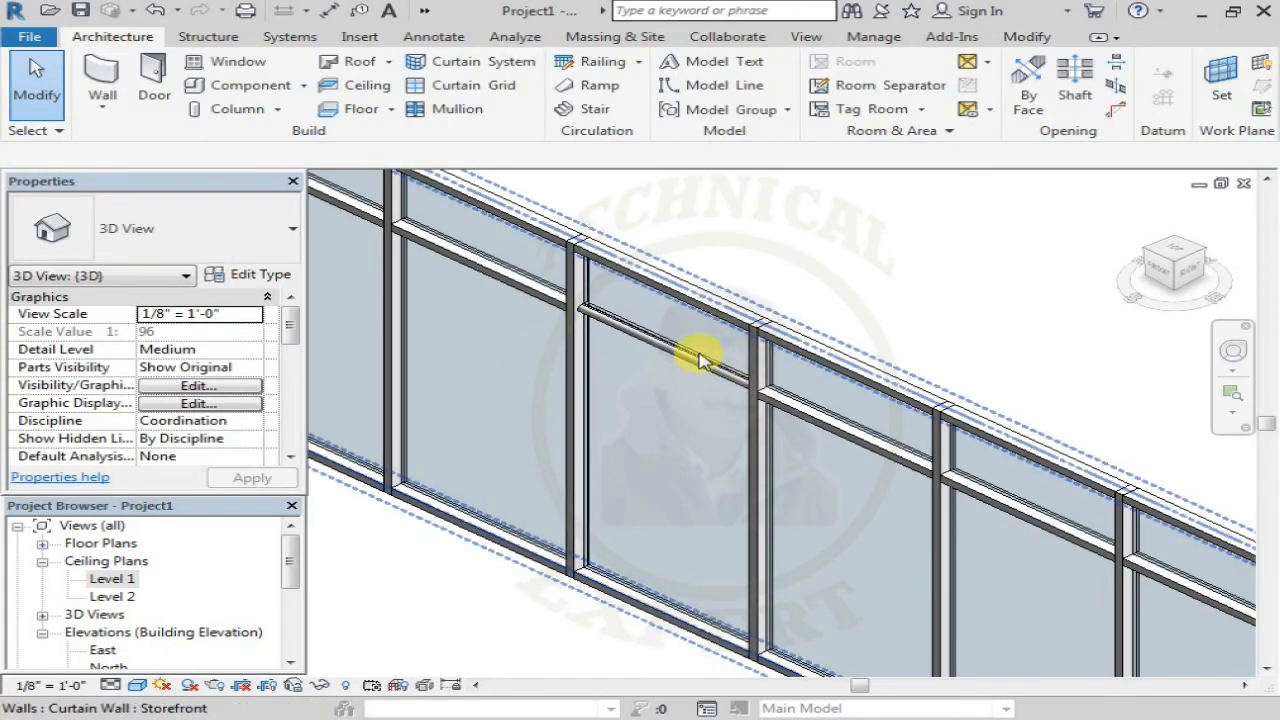
Set the third bay's intermediate horizontal mullion to Rectangular Mullion 2.5" x 5" rectangular and inspect the wall.
{"action": "left_click", "coordinate": [694, 357]}
{"action": "left_click", "coordinate": [279, 248]}
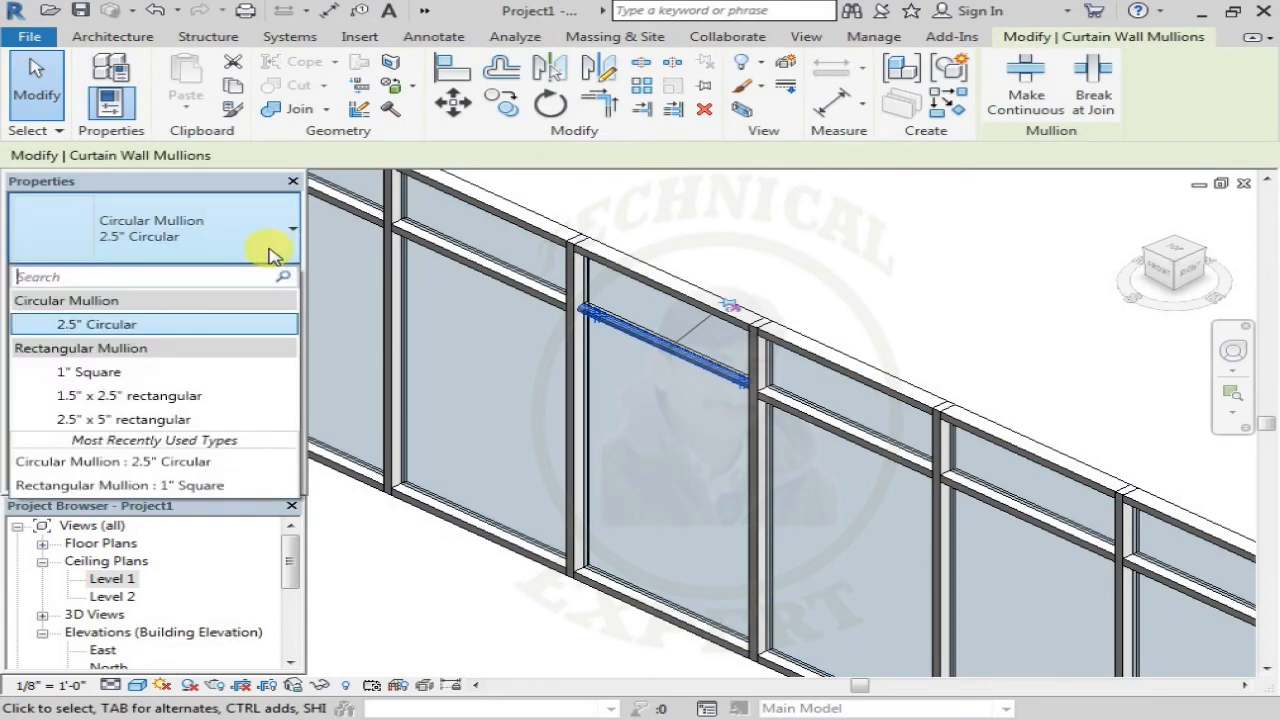
{"action": "left_click", "coordinate": [172, 419]}
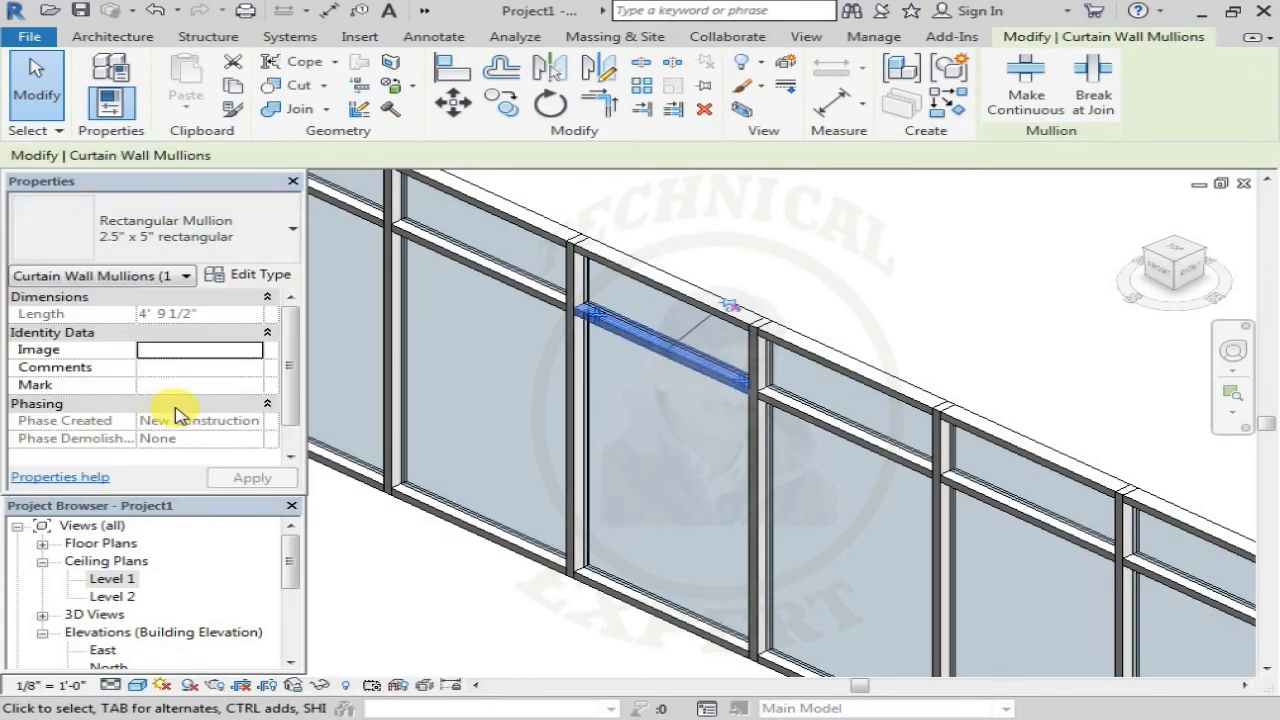
{"action": "key", "text": "Escape"}
{"action": "scroll", "coordinate": [535, 403], "scroll_direction": "up", "scroll_amount": 2}
{"action": "scroll", "coordinate": [535, 403], "scroll_direction": "down", "scroll_amount": 3}
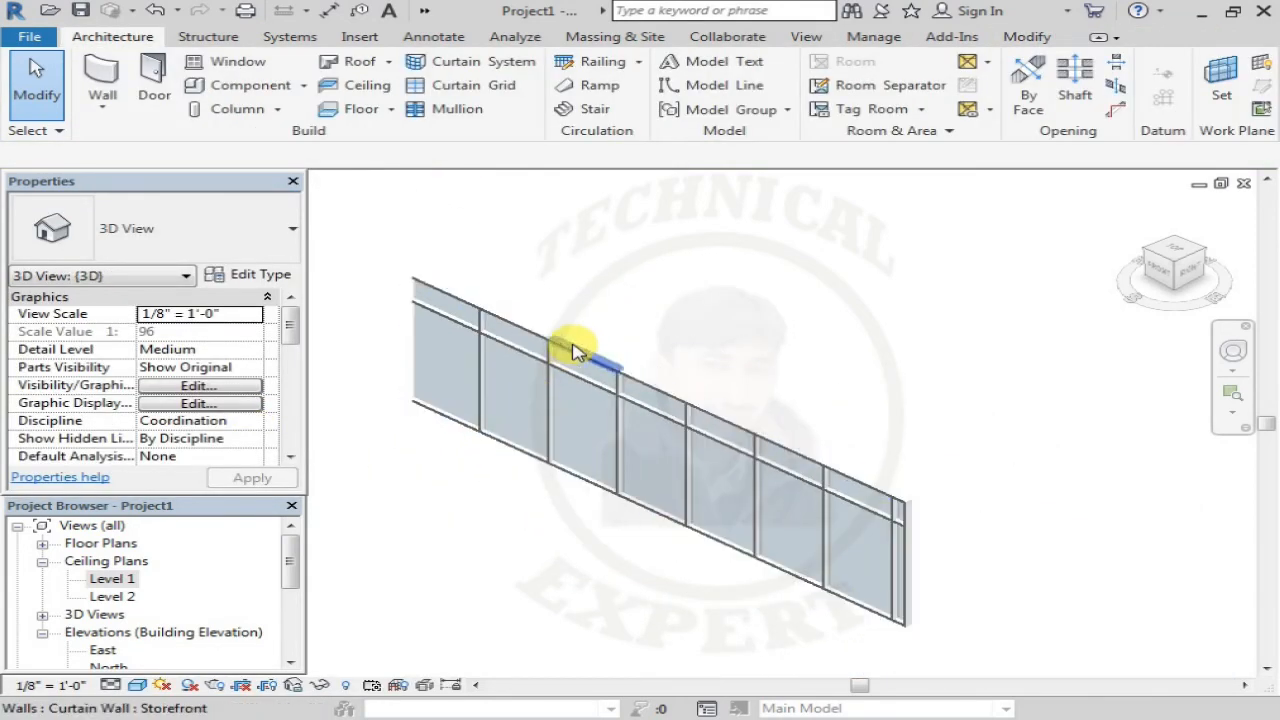
Select the second bay's intermediate horizontal mullion, unpin it and pin it again.
{"action": "left_click", "coordinate": [530, 333]}
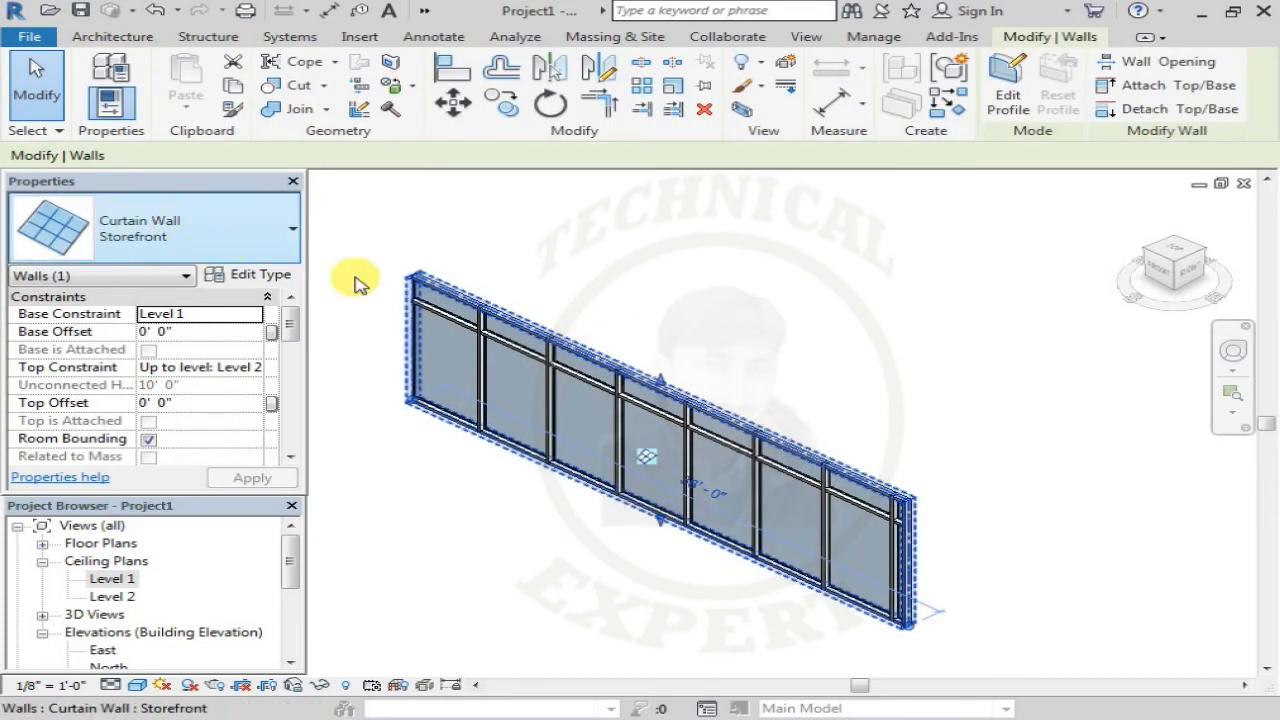
{"action": "key", "text": "Escape"}
{"action": "left_click", "coordinate": [487, 340]}
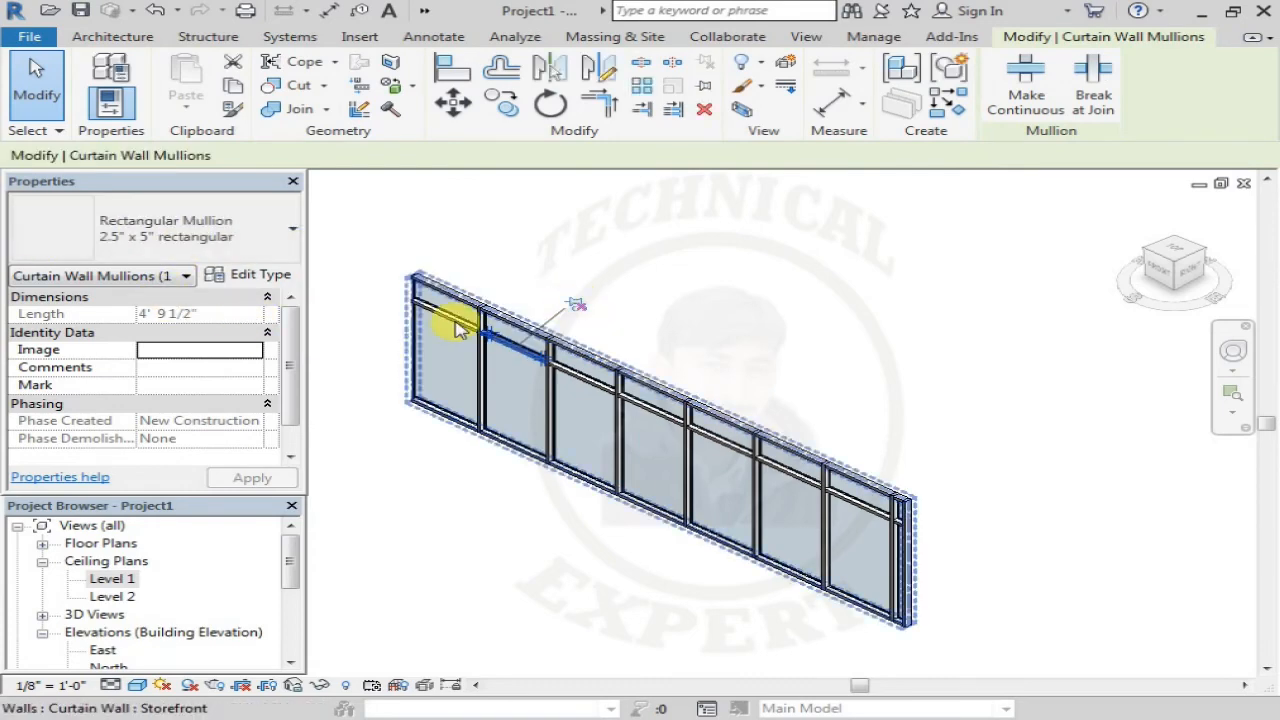
{"action": "left_click", "coordinate": [577, 303]}
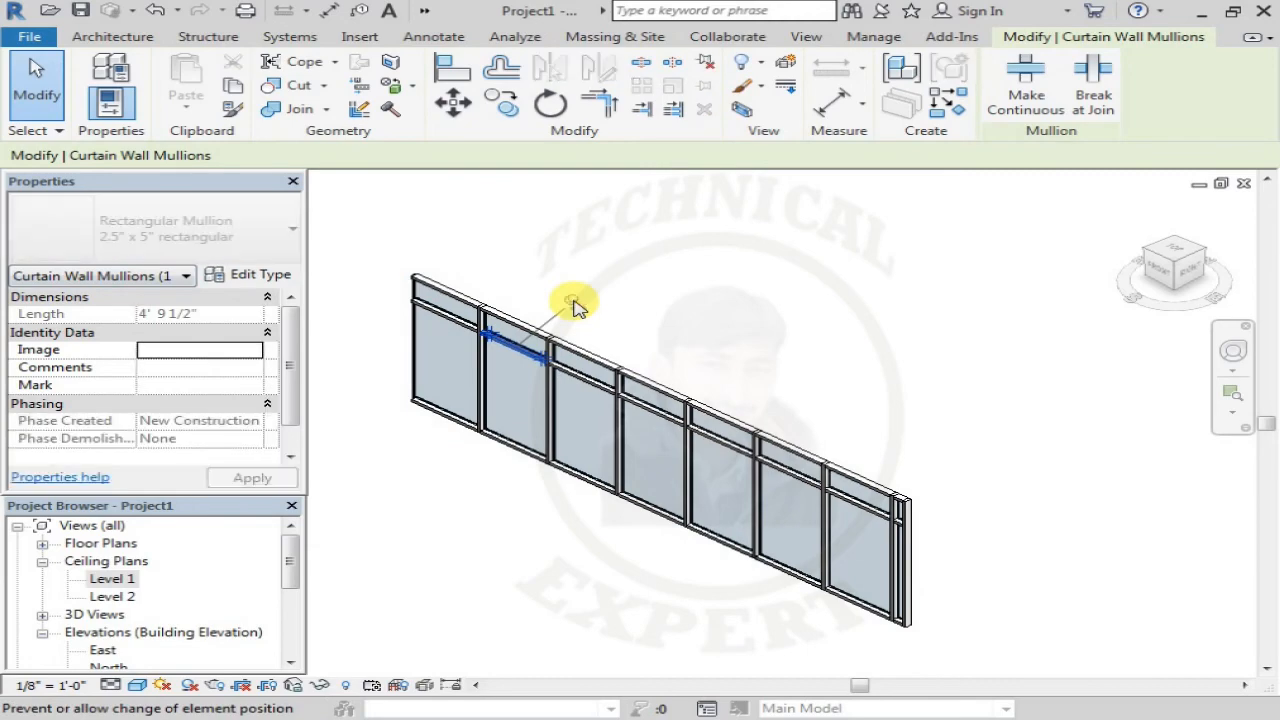
Delete the whole Storefront curtain wall with all its elements and dismiss the pinned-objects warning.
{"action": "scroll", "coordinate": [575, 305], "scroll_direction": "down", "scroll_amount": 3}
{"action": "scroll", "coordinate": [574, 301], "scroll_direction": "down", "scroll_amount": 1}
{"action": "left_click_drag", "start_coordinate": [631, 304], "coordinate": [523, 364]}
{"action": "key", "text": "Delete"}
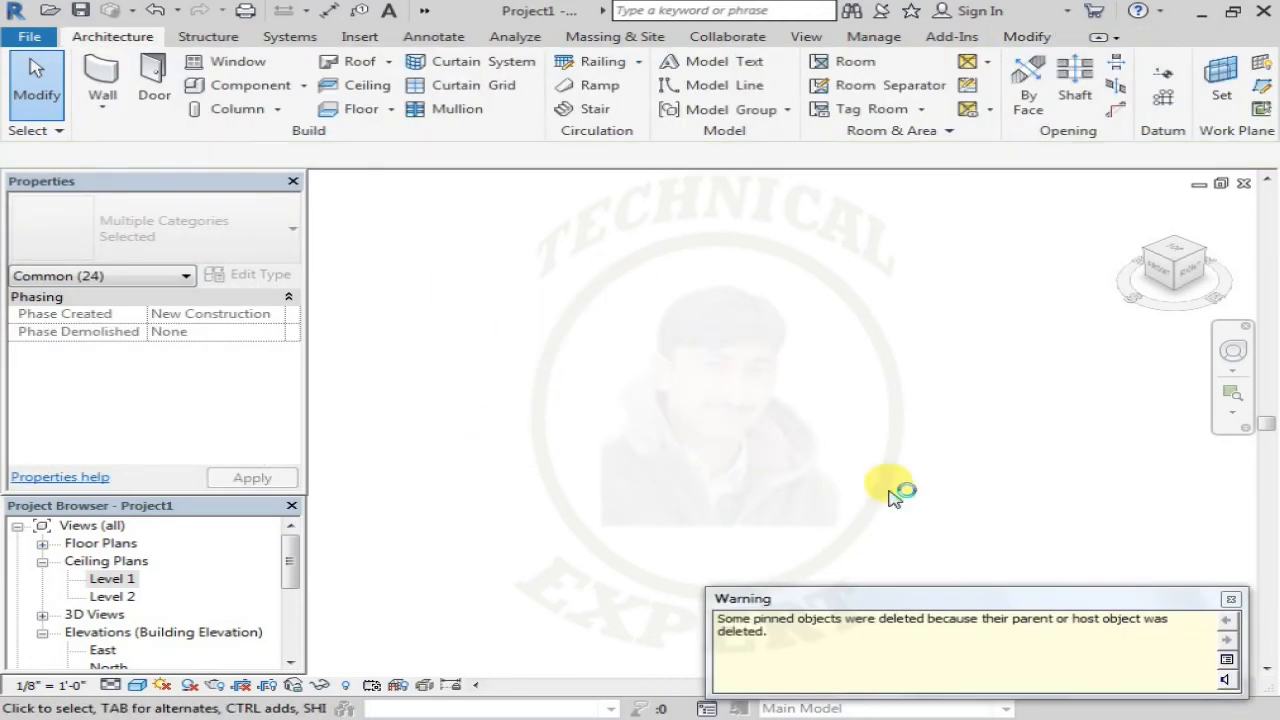
{"action": "left_click", "coordinate": [1232, 600]}
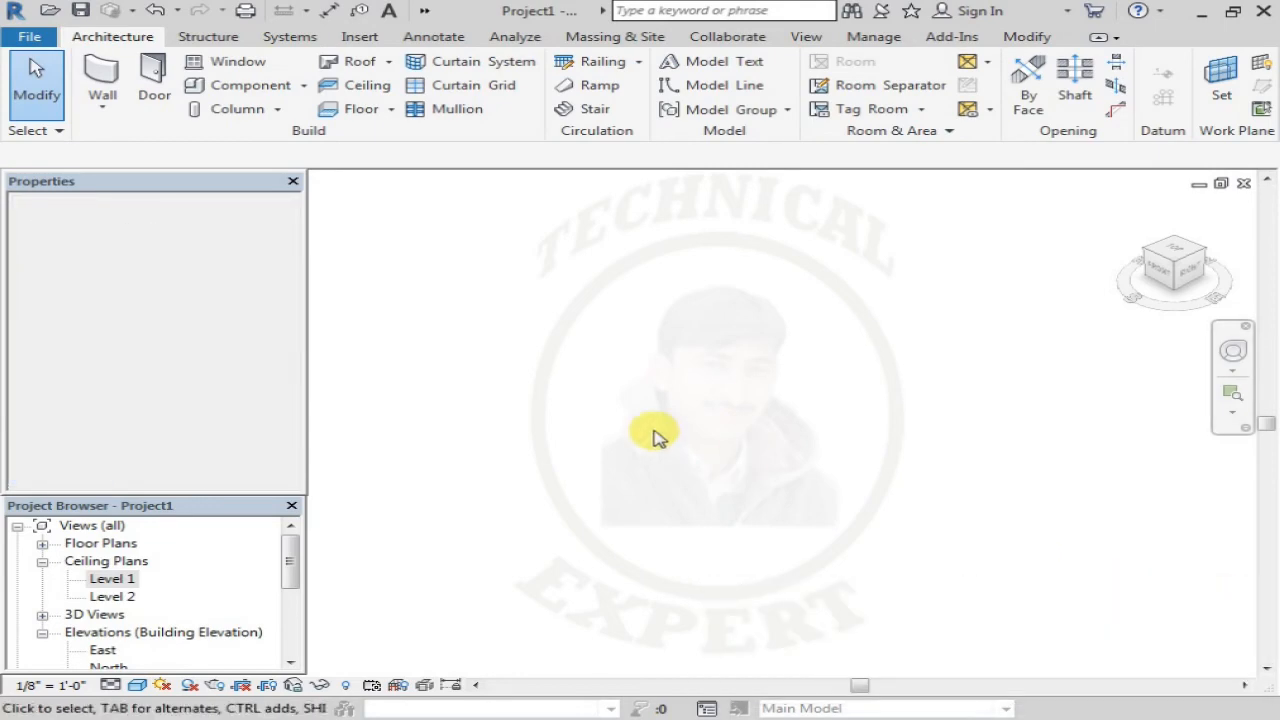
Draw a rectangle of Generic - 8" basic walls about 44'-6" by 20'-0" from Level 1 up to Level 2.
{"action": "left_click", "coordinate": [110, 92]}
{"action": "left_click", "coordinate": [206, 225]}
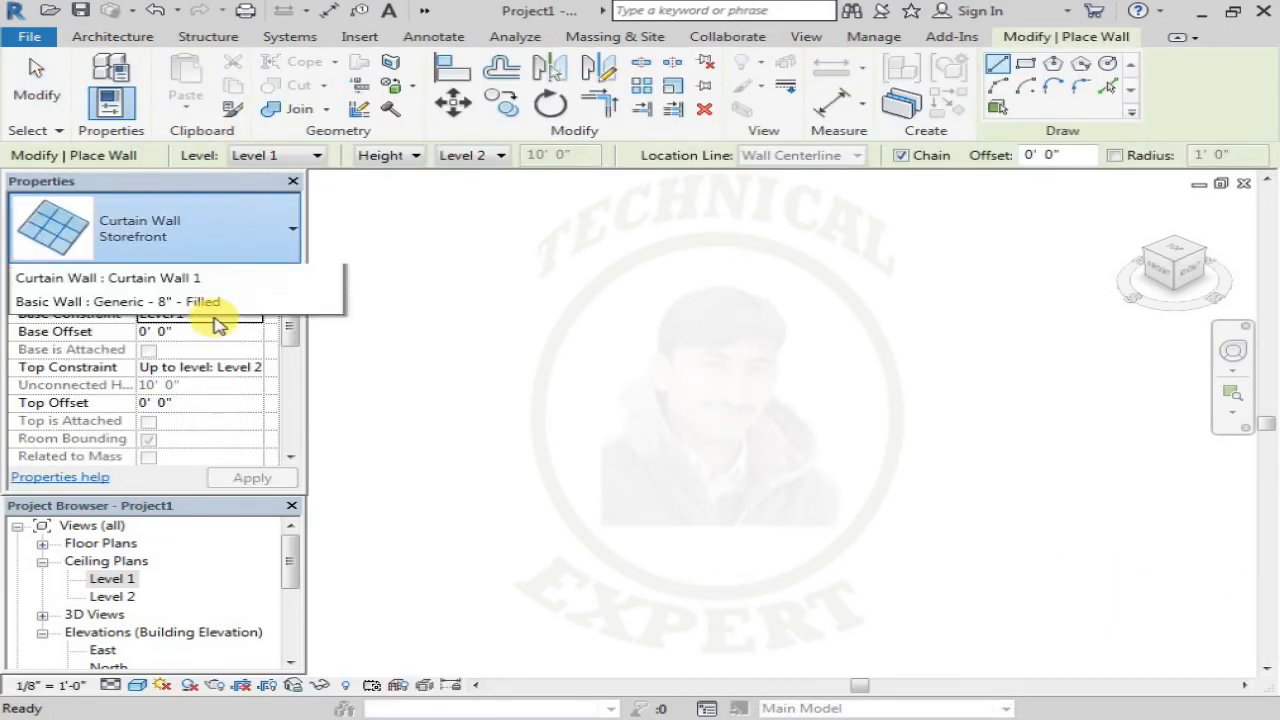
{"action": "scroll", "coordinate": [170, 340], "scroll_direction": "up", "scroll_amount": 5}
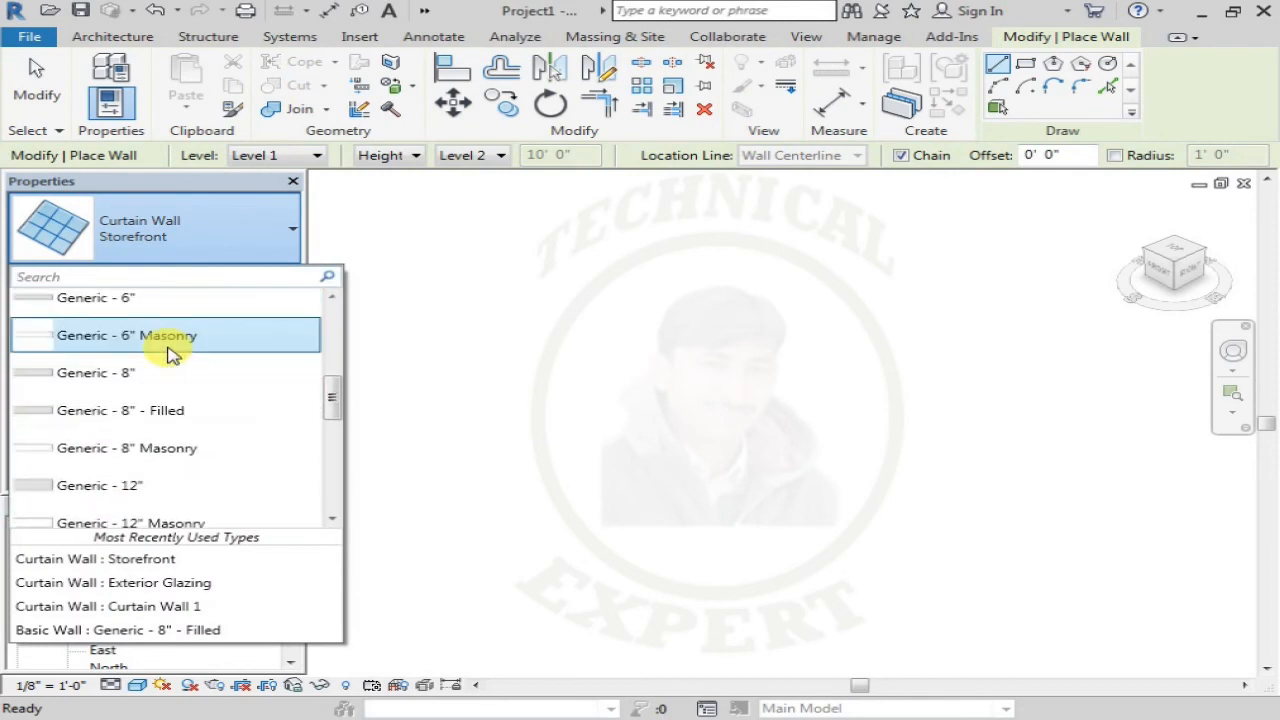
{"action": "left_click", "coordinate": [160, 373]}
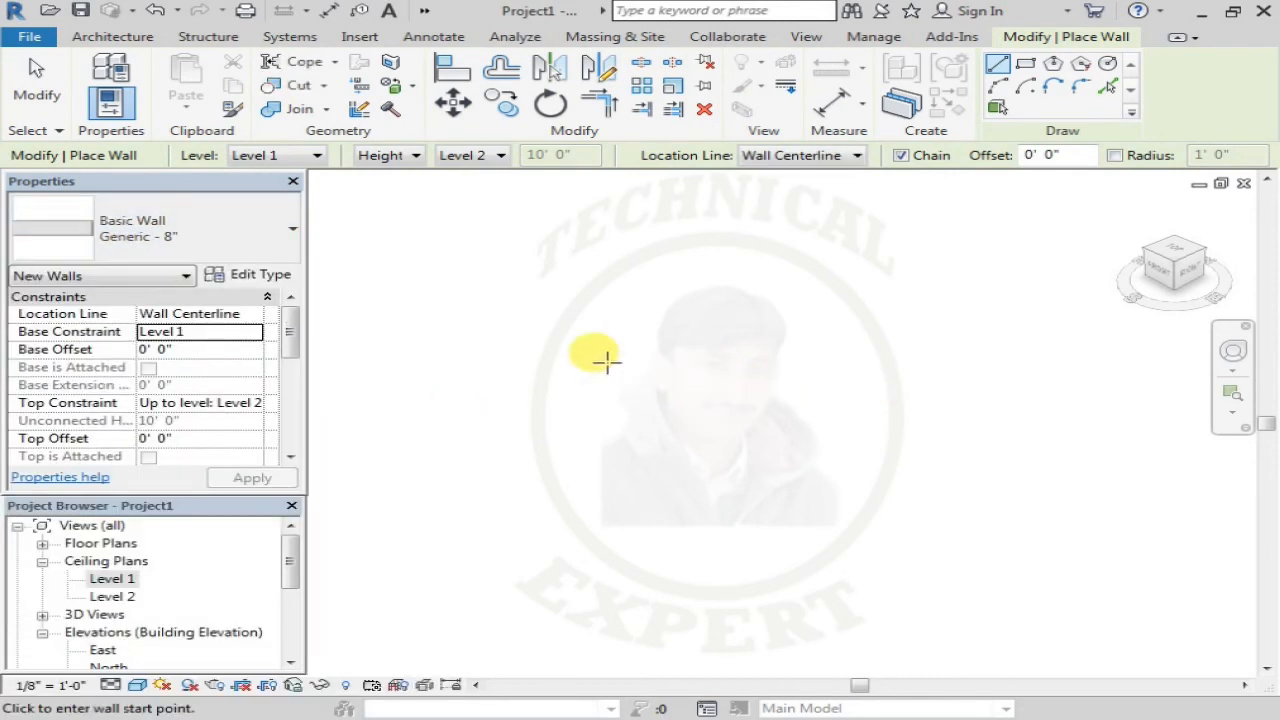
{"action": "left_click", "coordinate": [1025, 66]}
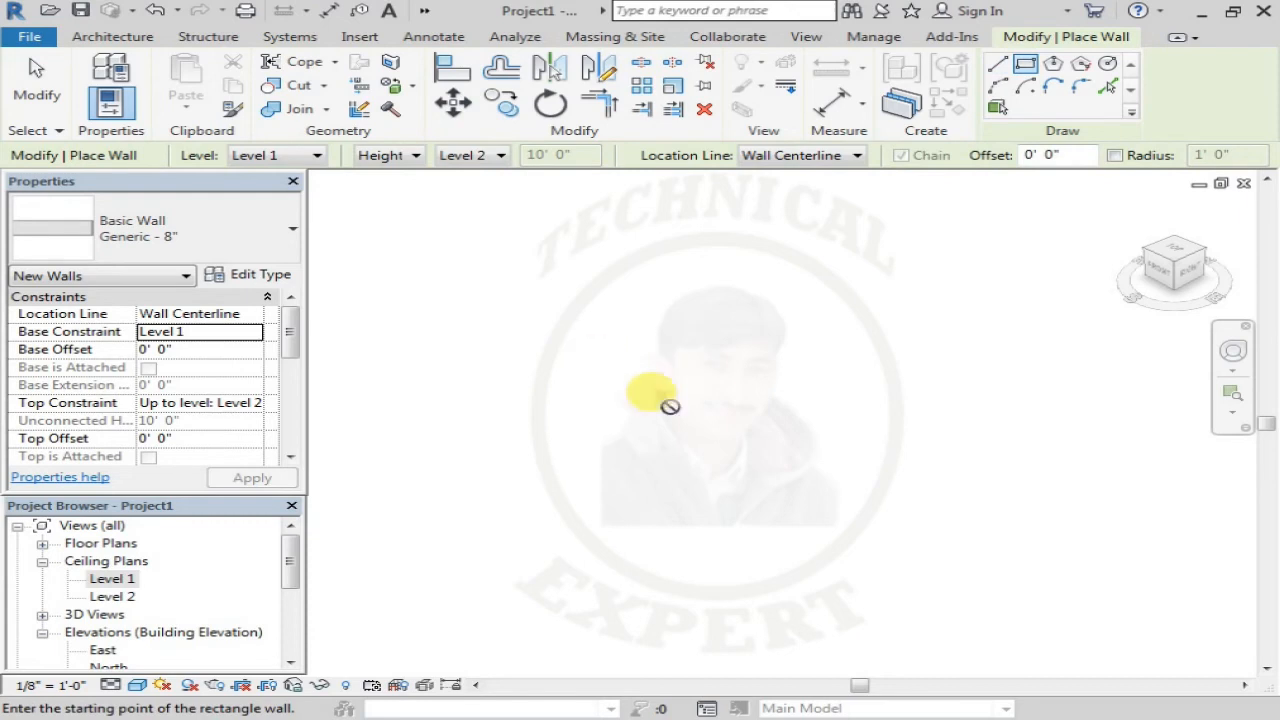
{"action": "left_click", "coordinate": [630, 356]}
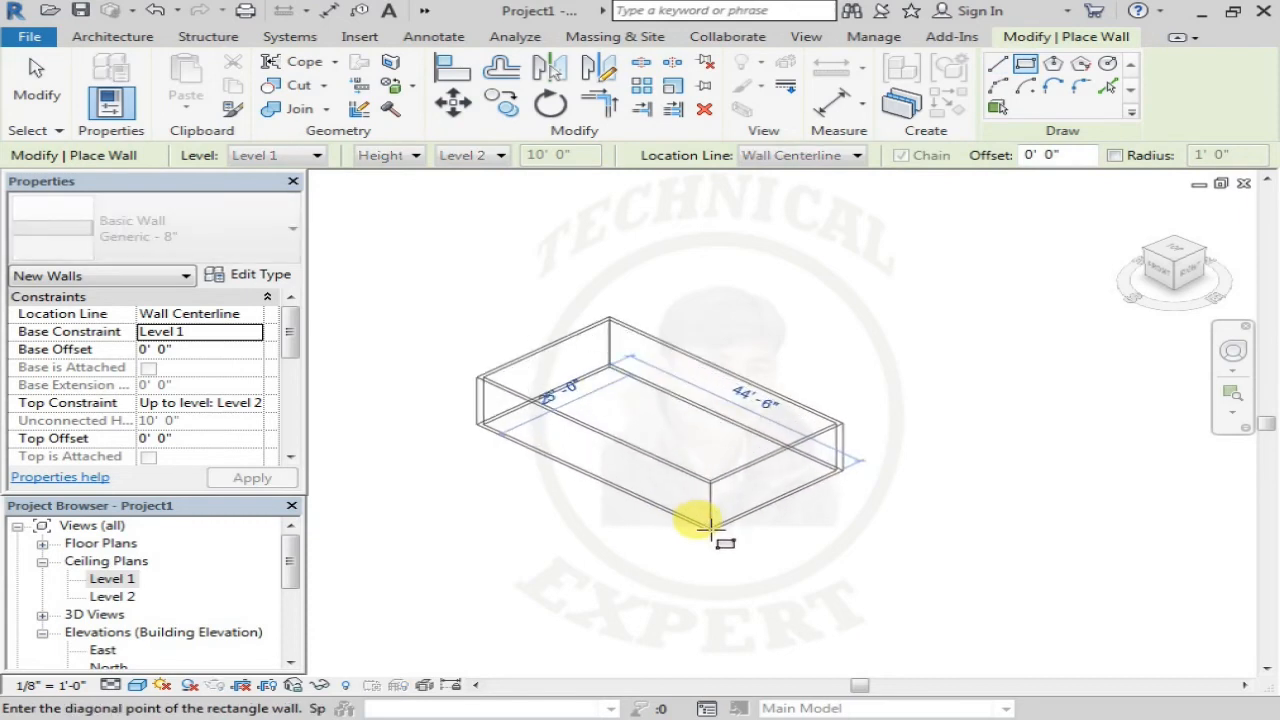
{"action": "left_click", "coordinate": [715, 515]}
{"action": "middle_click_drag", "start_coordinate": [845, 380], "coordinate": [767, 331]}
{"action": "key", "text": "Escape"}
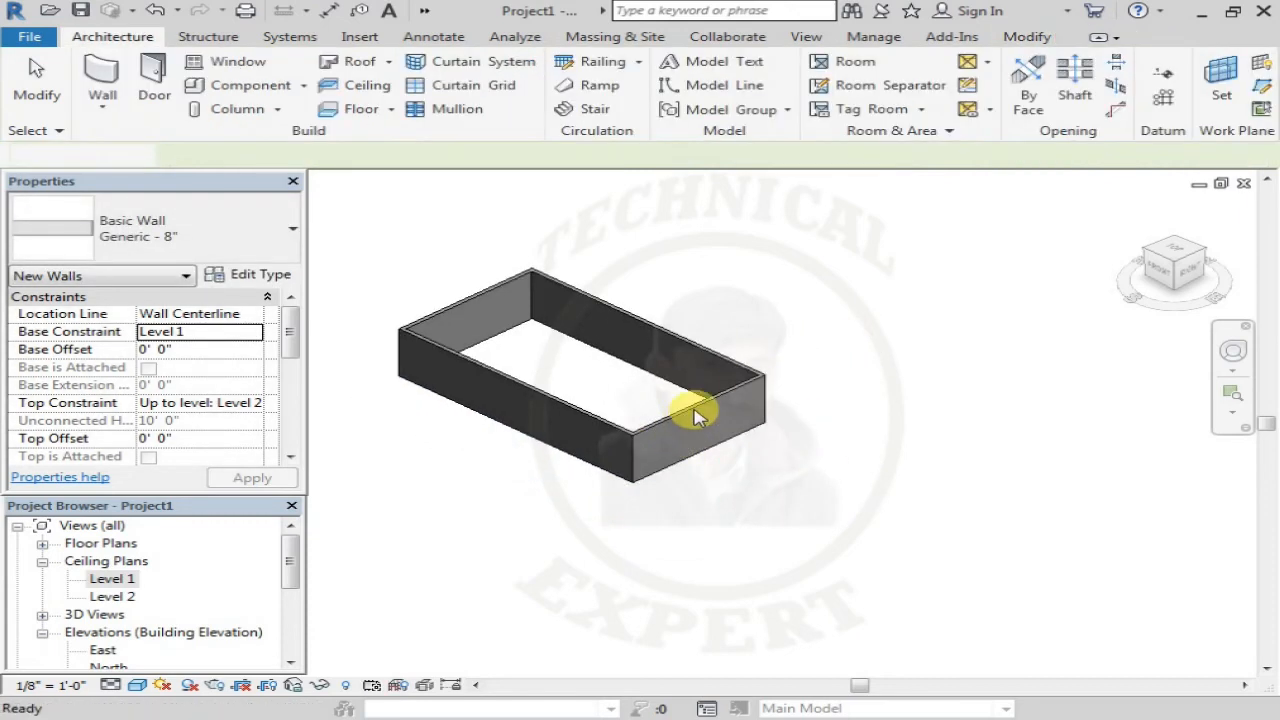
In the Level 1 ceiling plan, draw a Storefront curtain wall about 25'-0" long inside the lower long wall, about 9'-0" from its left corner.
{"action": "double_click", "coordinate": [114, 580]}
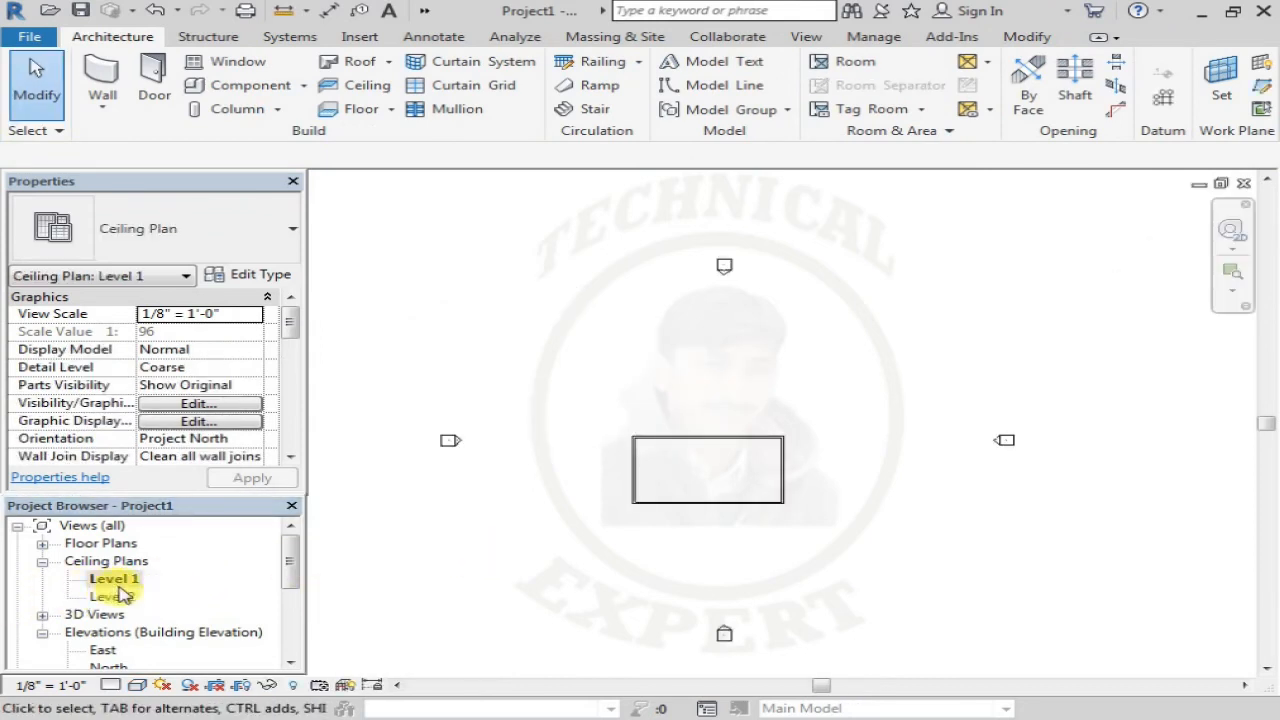
{"action": "scroll", "coordinate": [680, 488], "scroll_direction": "up", "scroll_amount": 3}
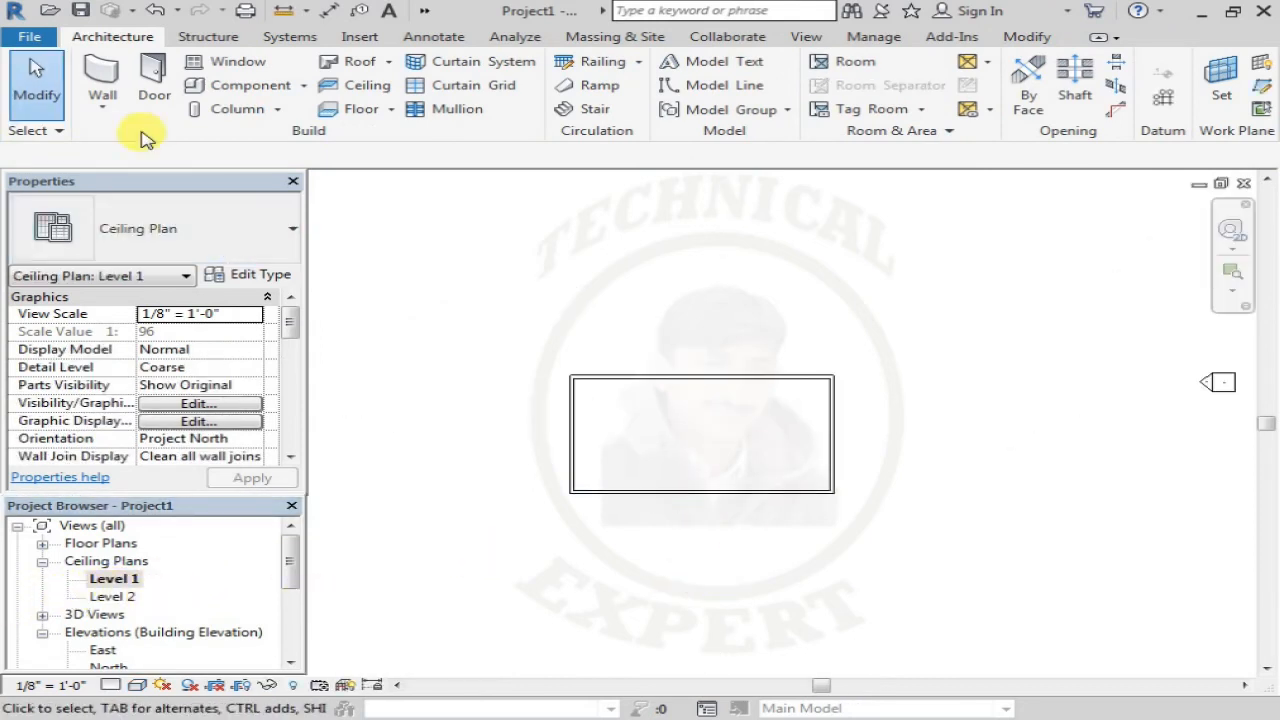
{"action": "left_click", "coordinate": [101, 84]}
{"action": "left_click", "coordinate": [165, 240]}
{"action": "scroll", "coordinate": [140, 415], "scroll_direction": "down", "scroll_amount": 3}
{"action": "scroll", "coordinate": [143, 415], "scroll_direction": "down", "scroll_amount": 3}
{"action": "scroll", "coordinate": [92, 486], "scroll_direction": "down", "scroll_amount": 2}
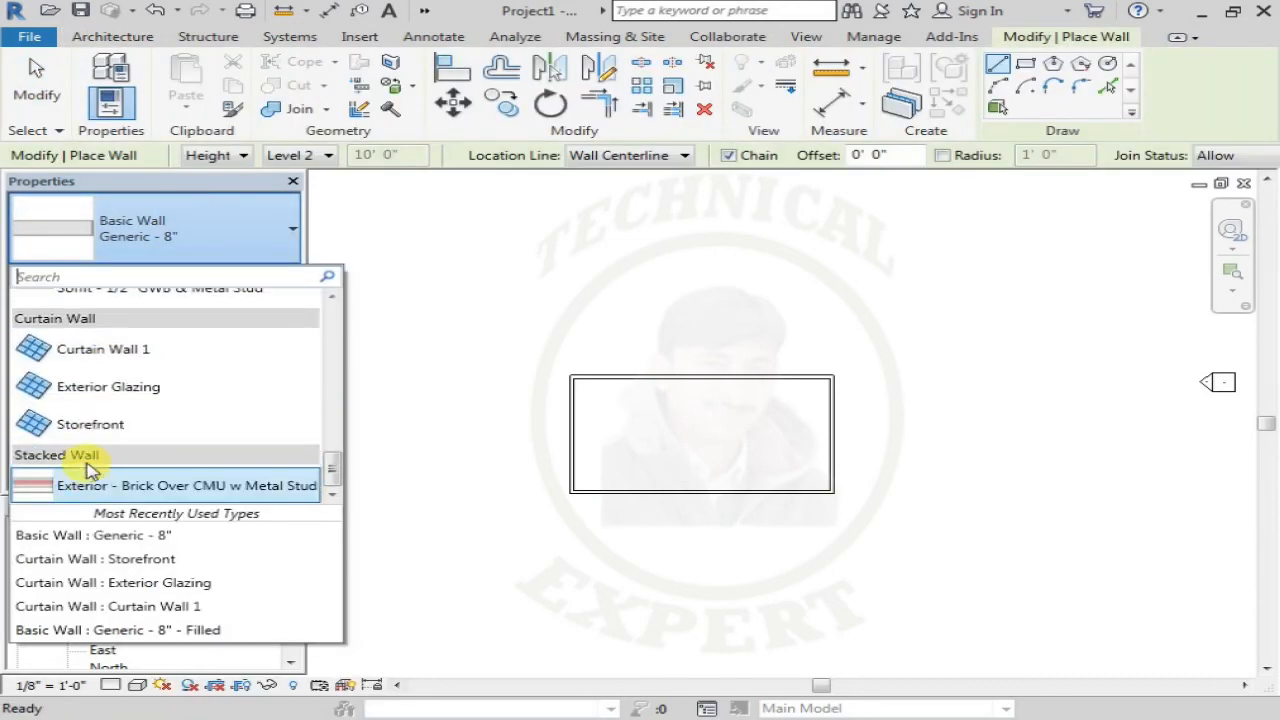
{"action": "left_click", "coordinate": [97, 428]}
{"action": "left_click", "coordinate": [623, 490]}
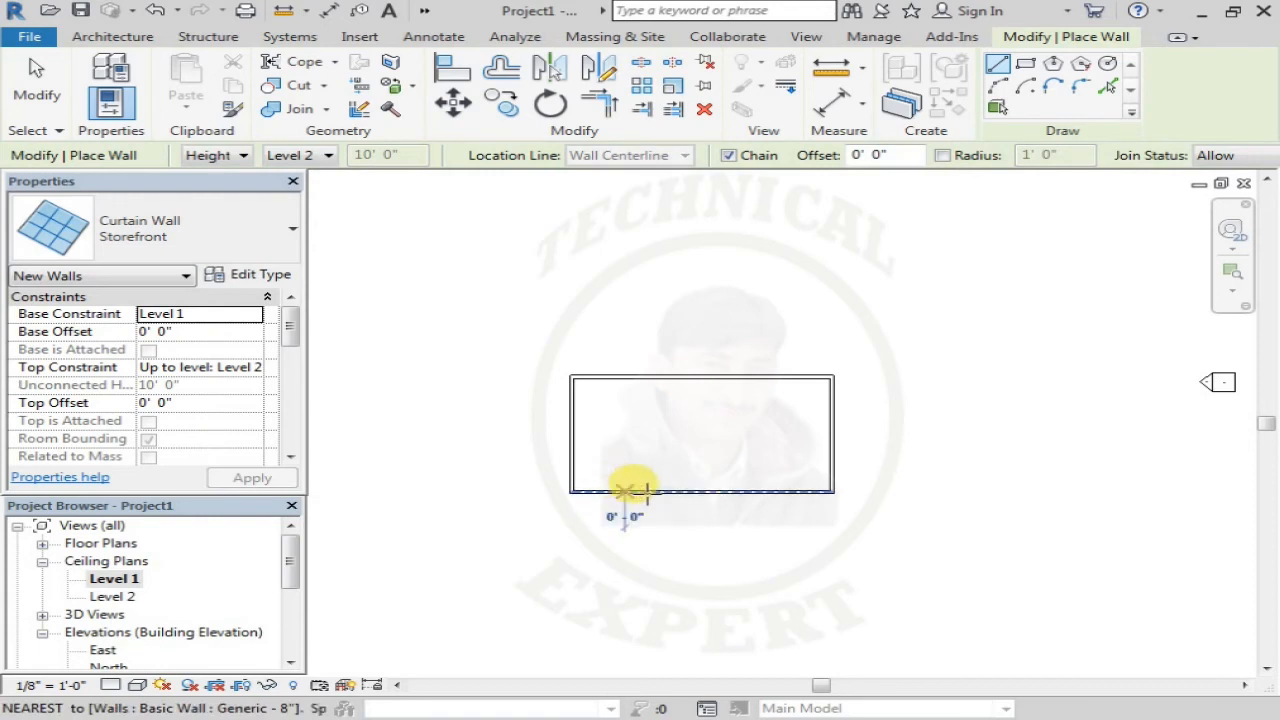
{"action": "left_click", "coordinate": [770, 489]}
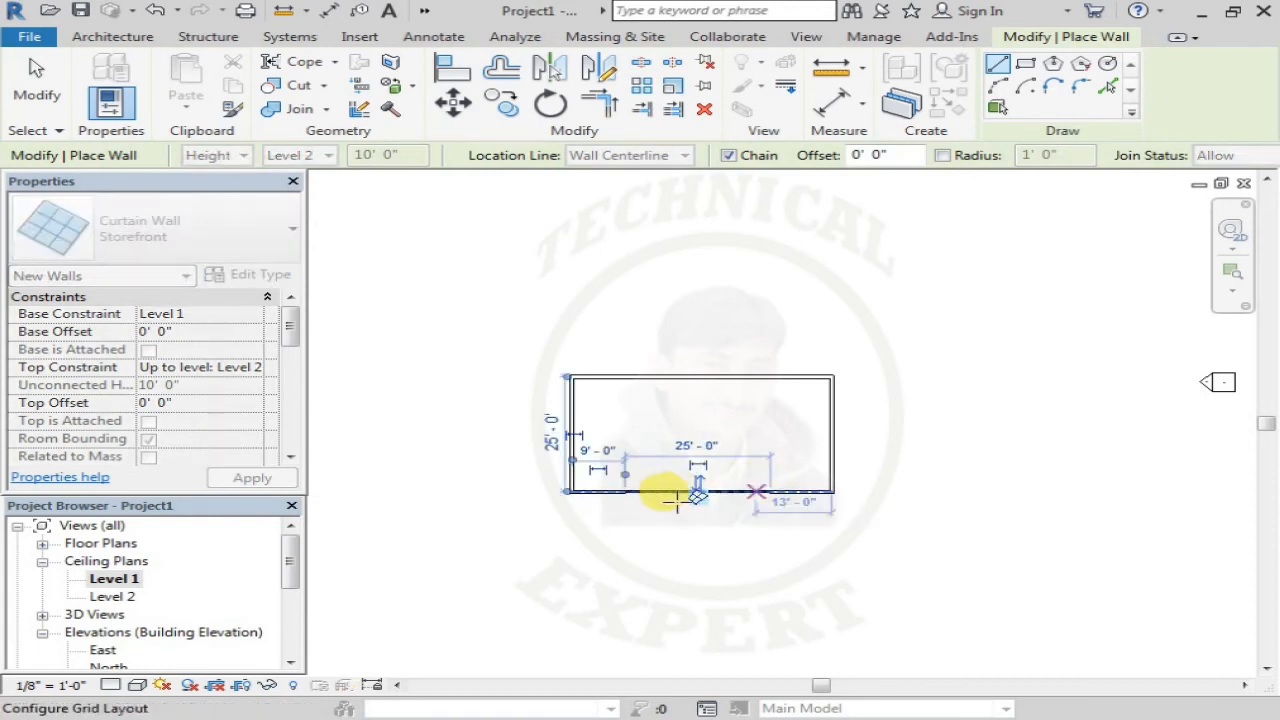
{"action": "key", "text": "Escape"}
{"action": "scroll", "coordinate": [710, 480], "scroll_direction": "up", "scroll_amount": 3}
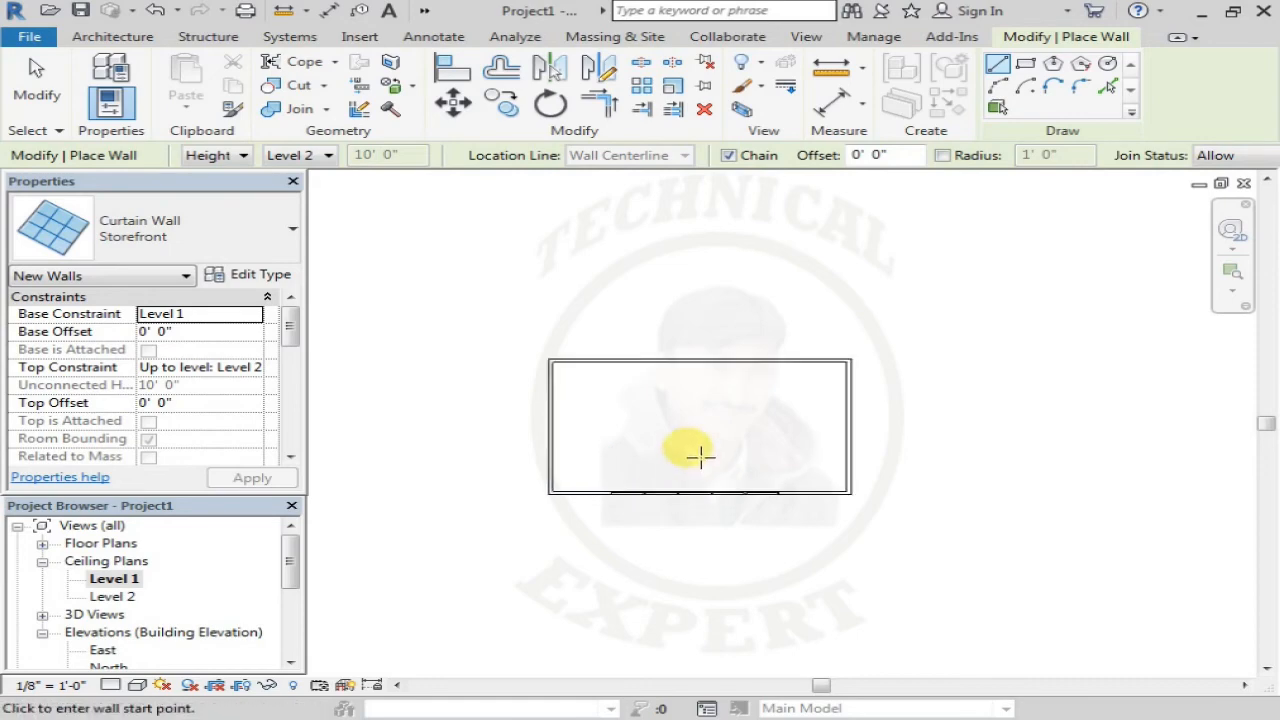
{"action": "key", "text": "Escape"}
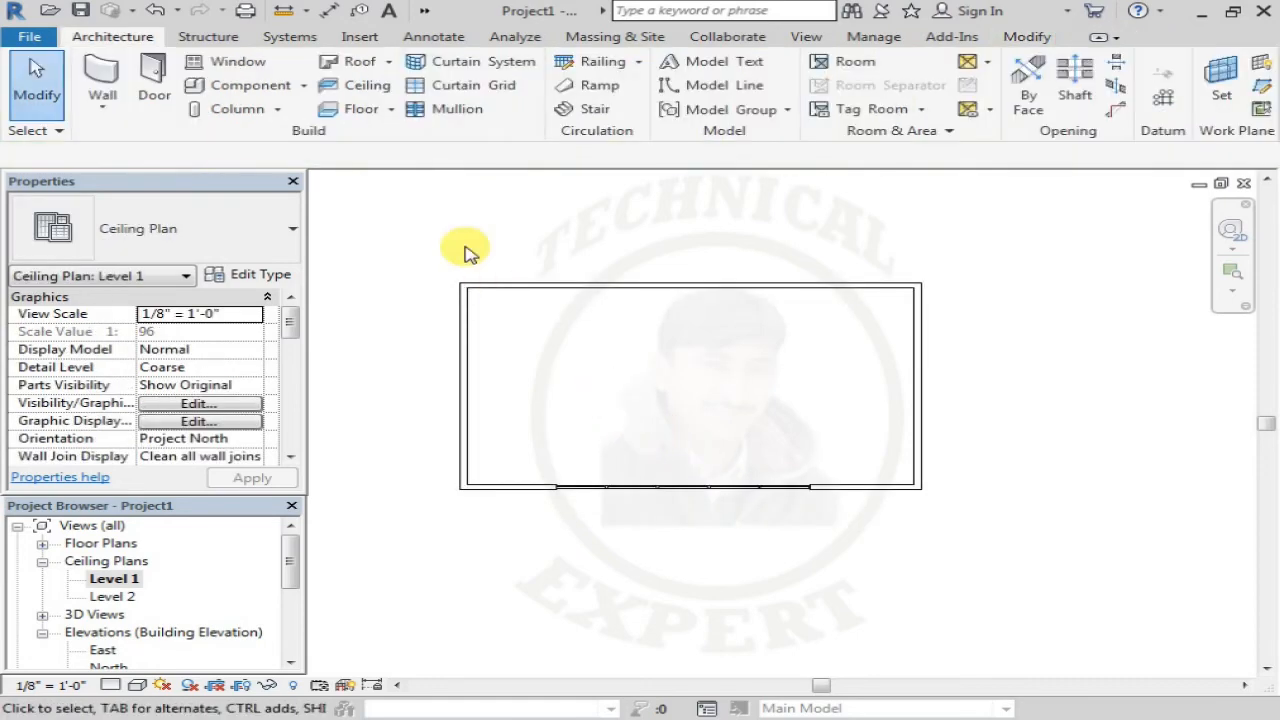
In the 3D view, lower the top of the embedded Storefront curtain wall by about 1'-4" and raise its base by about 1'-1".
{"action": "left_click", "coordinate": [424, 12]}
{"action": "left_click", "coordinate": [440, 38]}
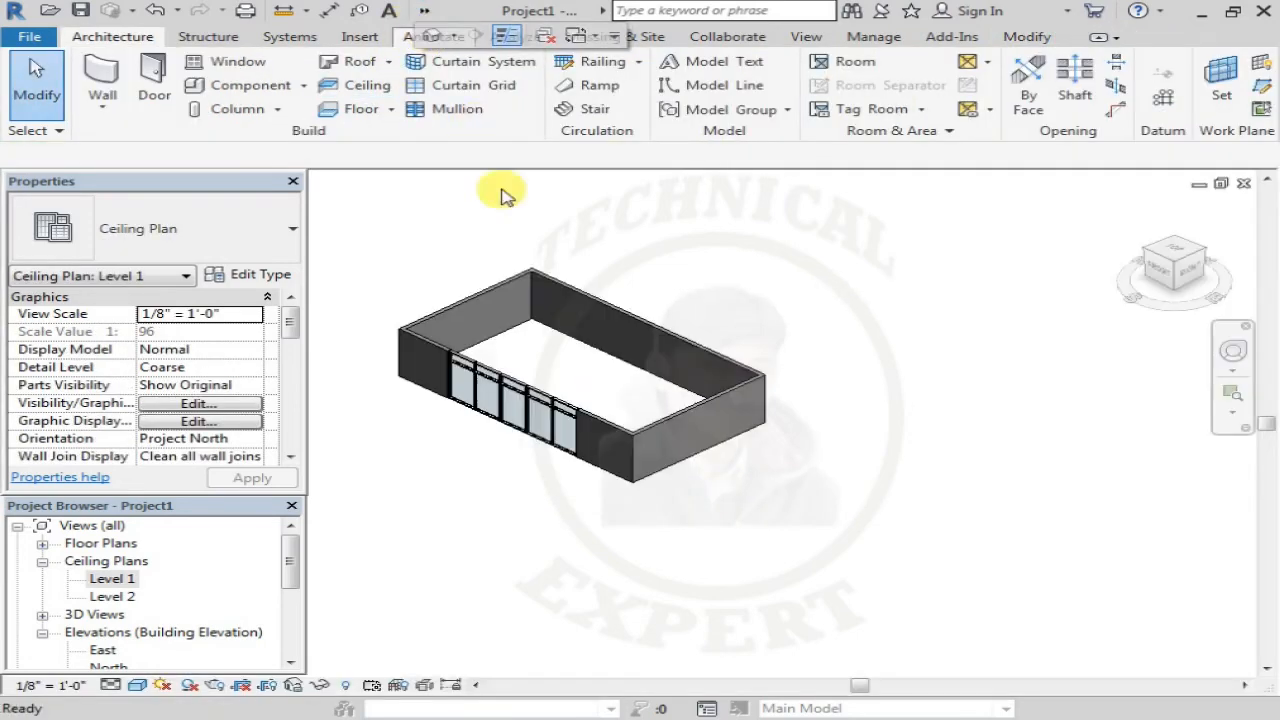
{"action": "scroll", "coordinate": [510, 385], "scroll_direction": "up", "scroll_amount": 2}
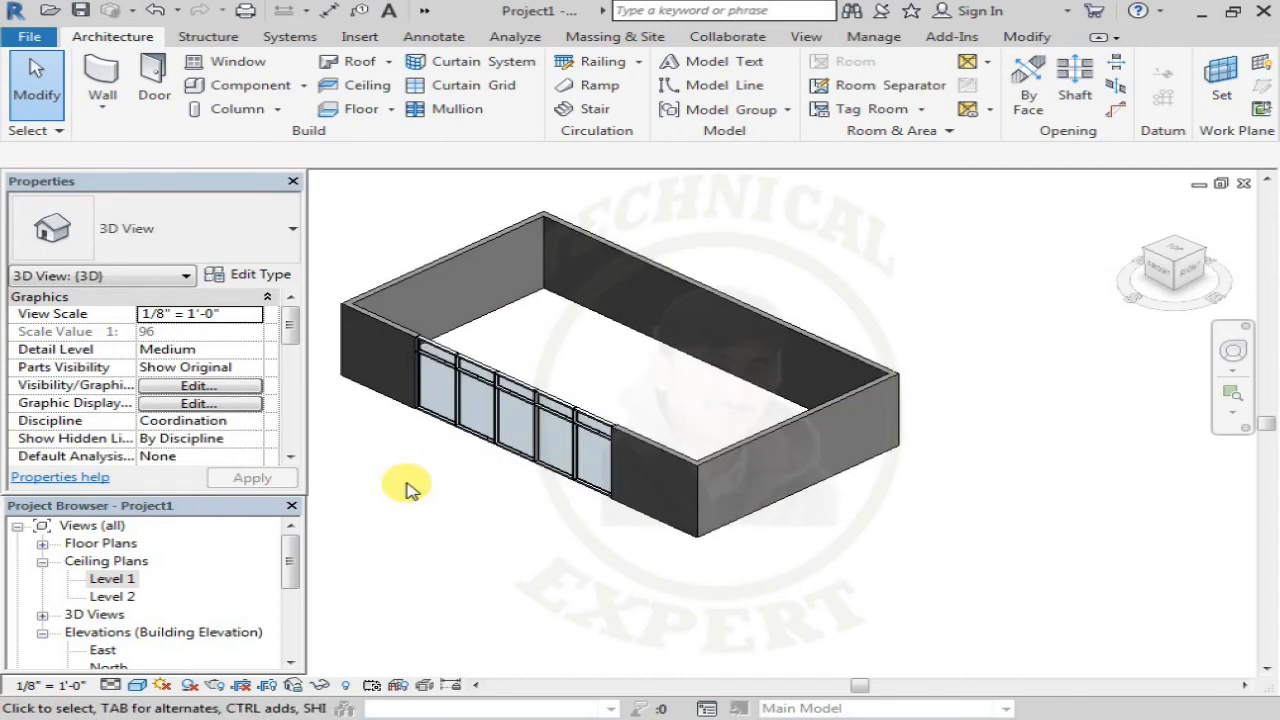
{"action": "scroll", "coordinate": [488, 366], "scroll_direction": "up", "scroll_amount": 1}
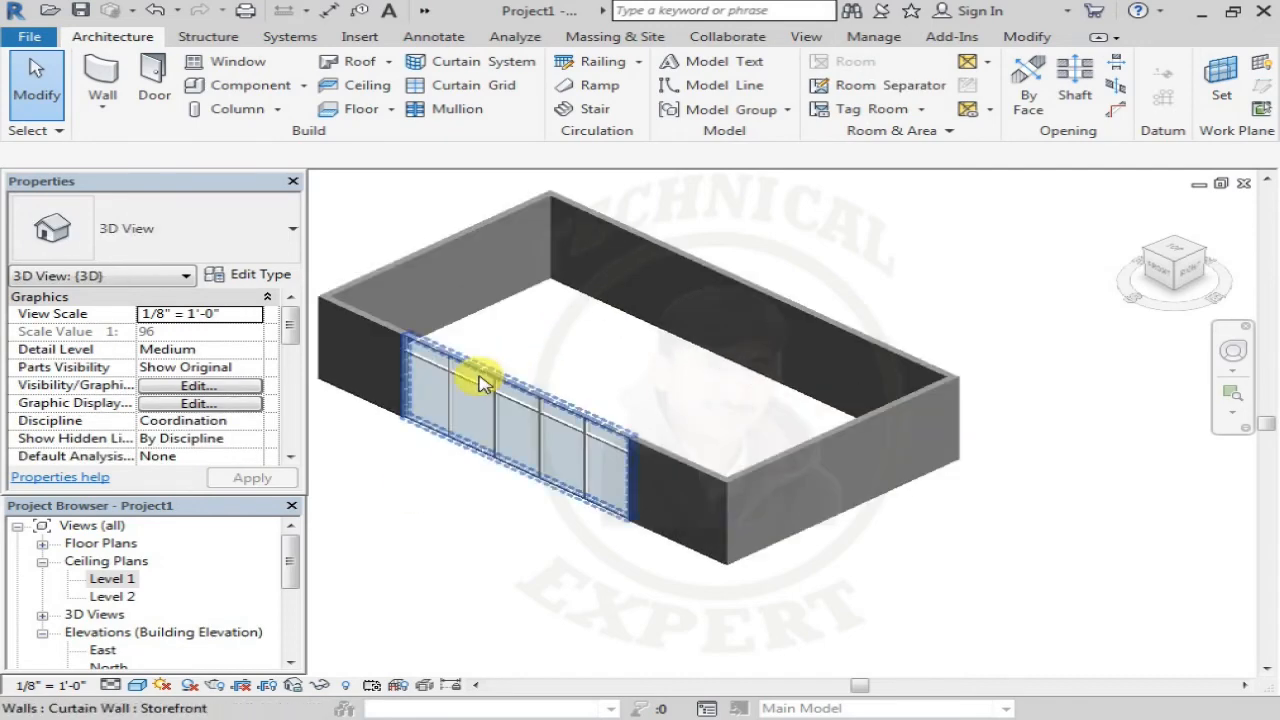
{"action": "scroll", "coordinate": [540, 368], "scroll_direction": "up", "scroll_amount": 1}
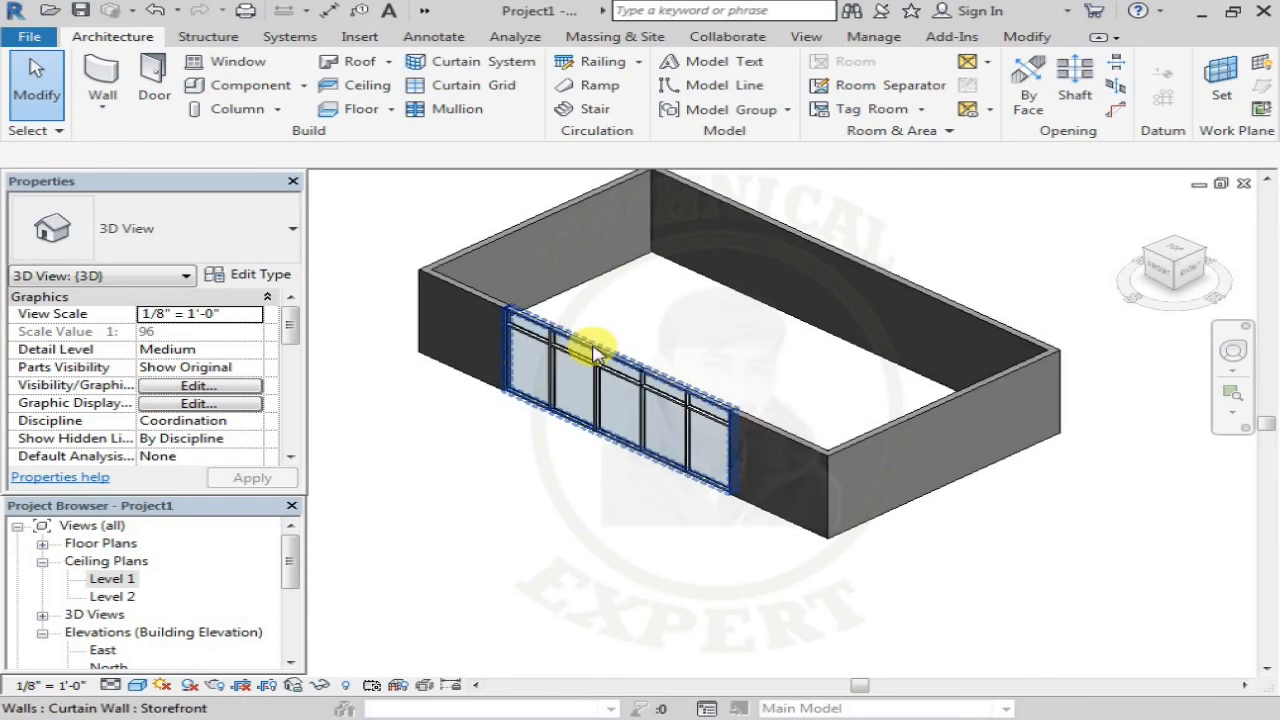
{"action": "left_click", "coordinate": [610, 340]}
{"action": "scroll", "coordinate": [620, 355], "scroll_direction": "up", "scroll_amount": 1}
{"action": "left_click_drag", "start_coordinate": [610, 350], "coordinate": [596, 372]}
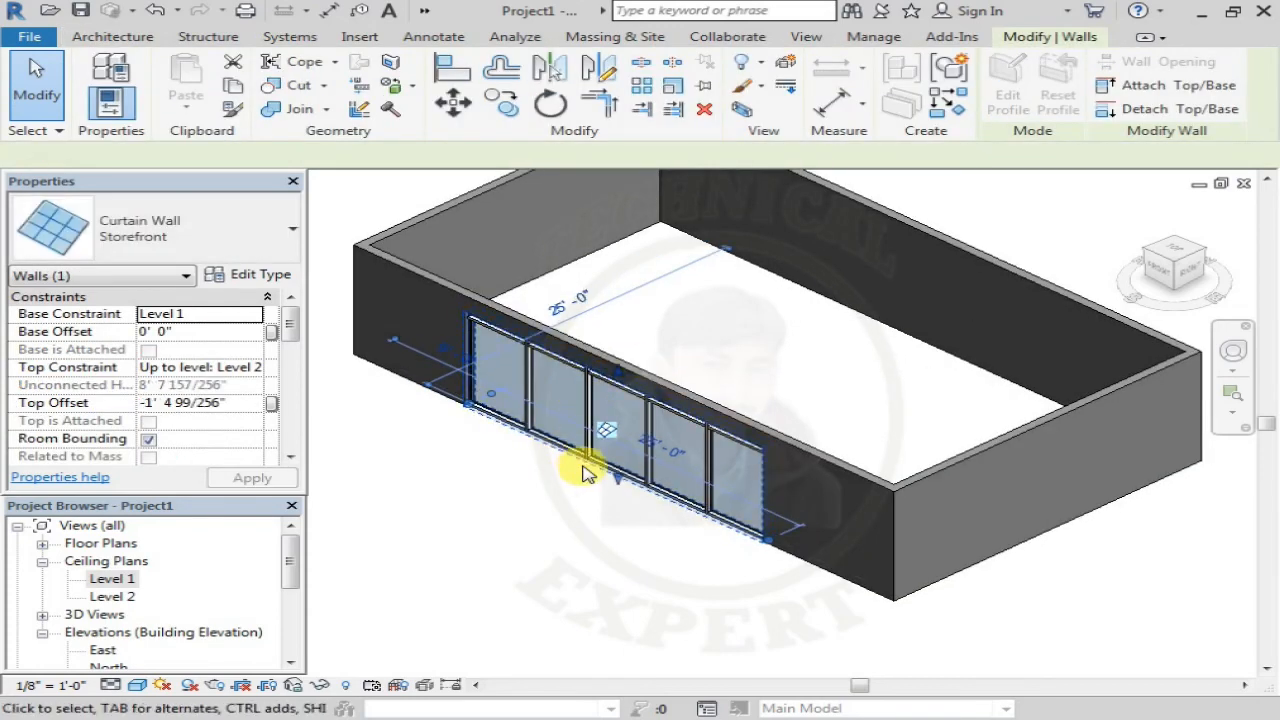
{"action": "left_click_drag", "start_coordinate": [617, 482], "coordinate": [608, 434]}
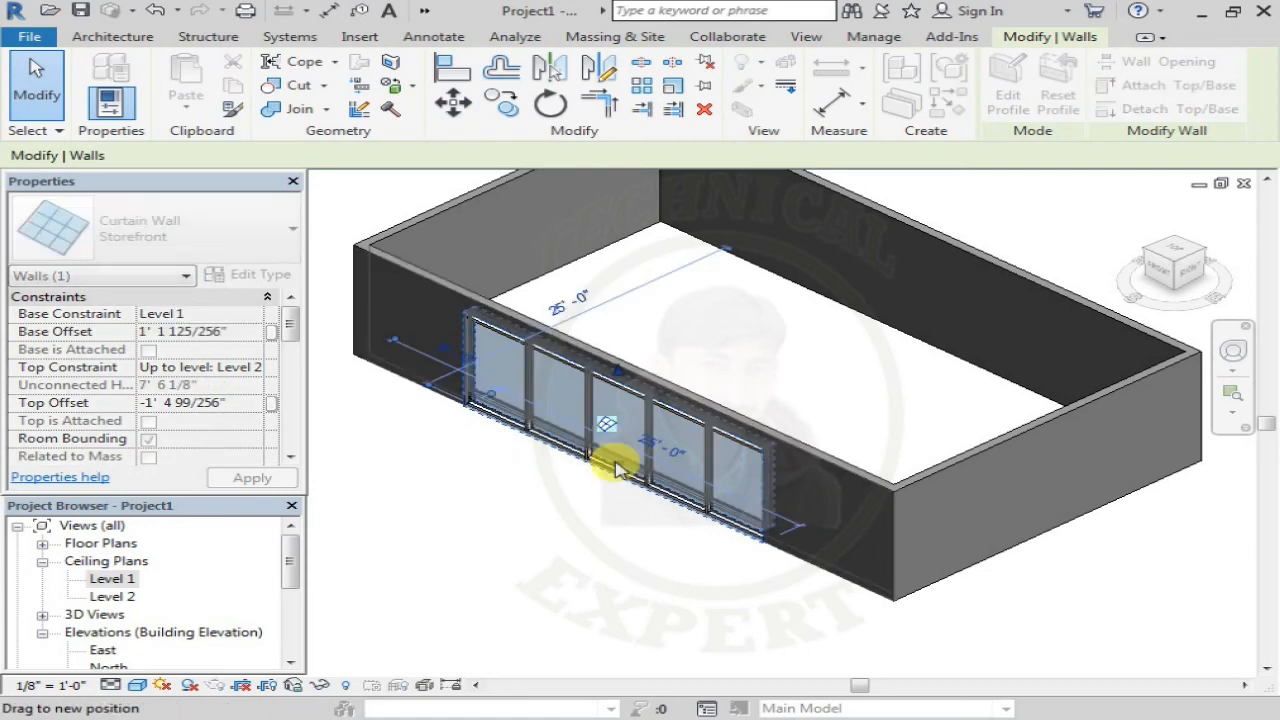
{"action": "left_click", "coordinate": [531, 500]}
{"action": "scroll", "coordinate": [600, 410], "scroll_direction": "up", "scroll_amount": 2}
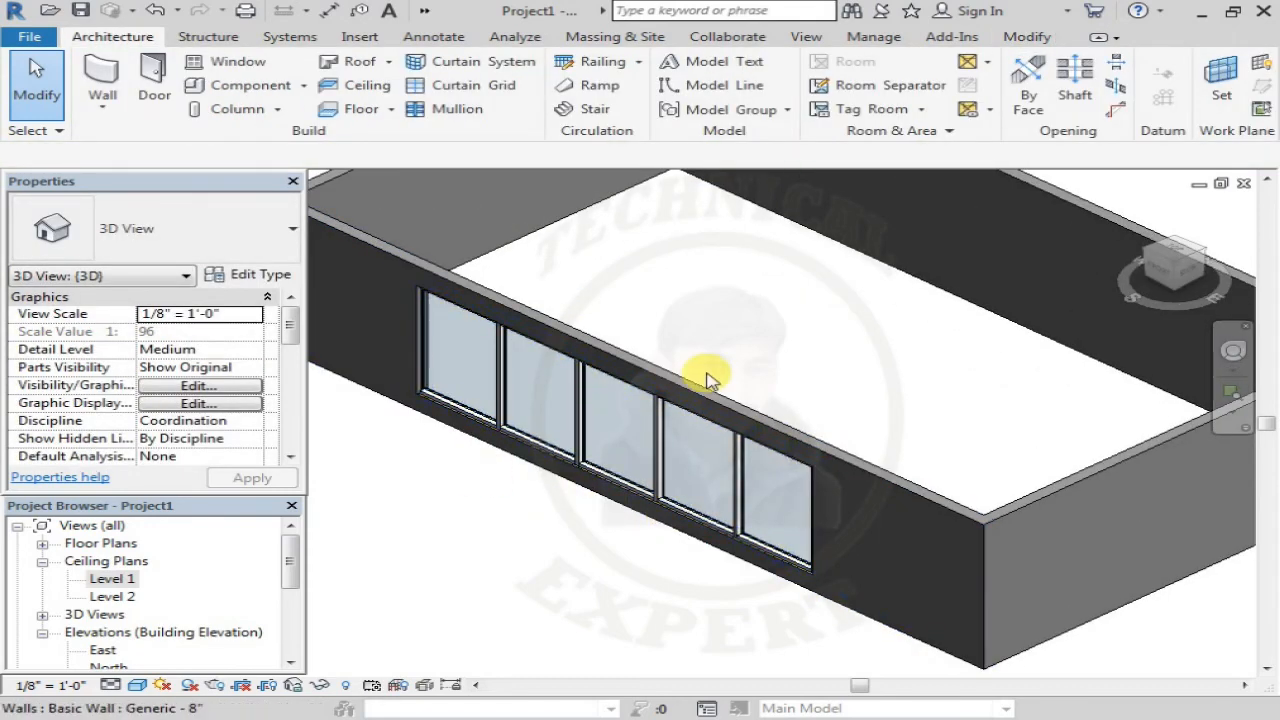
Draw a second rectangle of Generic - 8" basic walls about 35'-0" by 24'-6" beside the first, from Level 1 up to Level 2.
{"action": "scroll", "coordinate": [760, 368], "scroll_direction": "down", "scroll_amount": 3}
{"action": "scroll", "coordinate": [708, 372], "scroll_direction": "down", "scroll_amount": 2}
{"action": "middle_click_drag", "start_coordinate": [706, 363], "coordinate": [607, 349]}
{"action": "scroll", "coordinate": [608, 337], "scroll_direction": "down", "scroll_amount": 2}
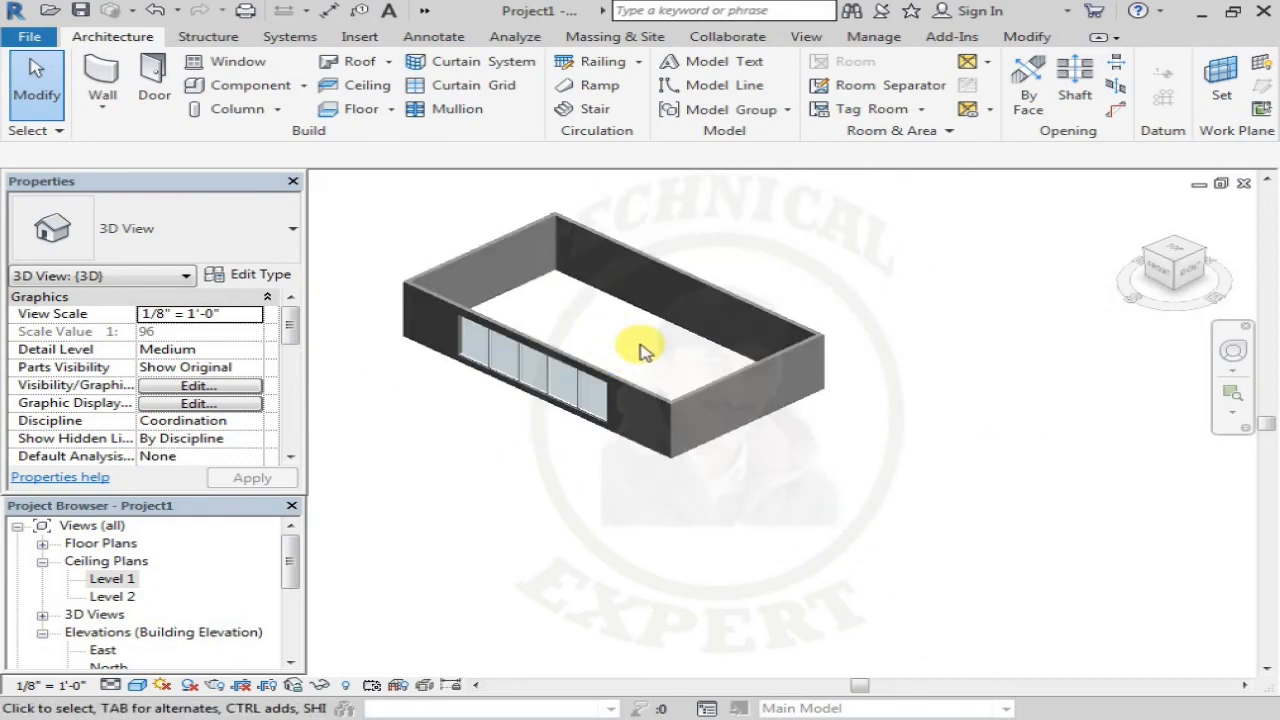
{"action": "scroll", "coordinate": [586, 357], "scroll_direction": "down", "scroll_amount": 1}
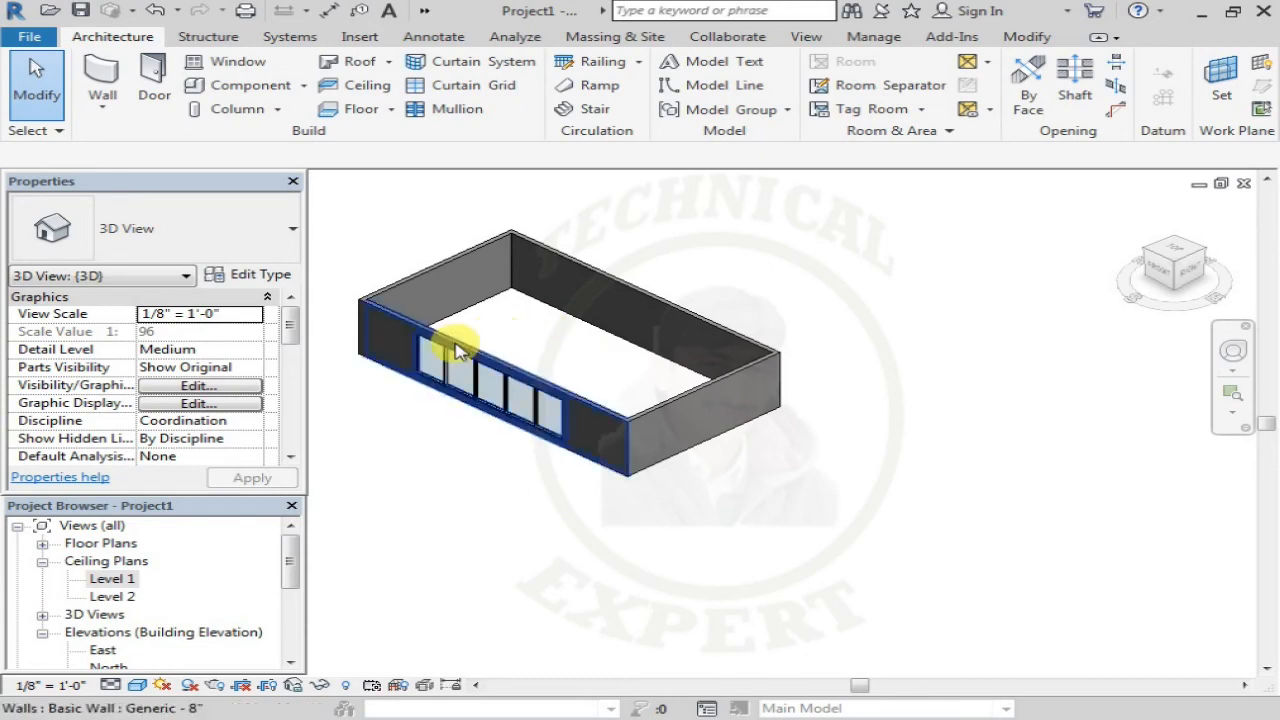
{"action": "left_click", "coordinate": [100, 72]}
{"action": "left_click", "coordinate": [200, 245]}
{"action": "scroll", "coordinate": [150, 330], "scroll_direction": "up", "scroll_amount": 3}
{"action": "scroll", "coordinate": [130, 340], "scroll_direction": "up", "scroll_amount": 5}
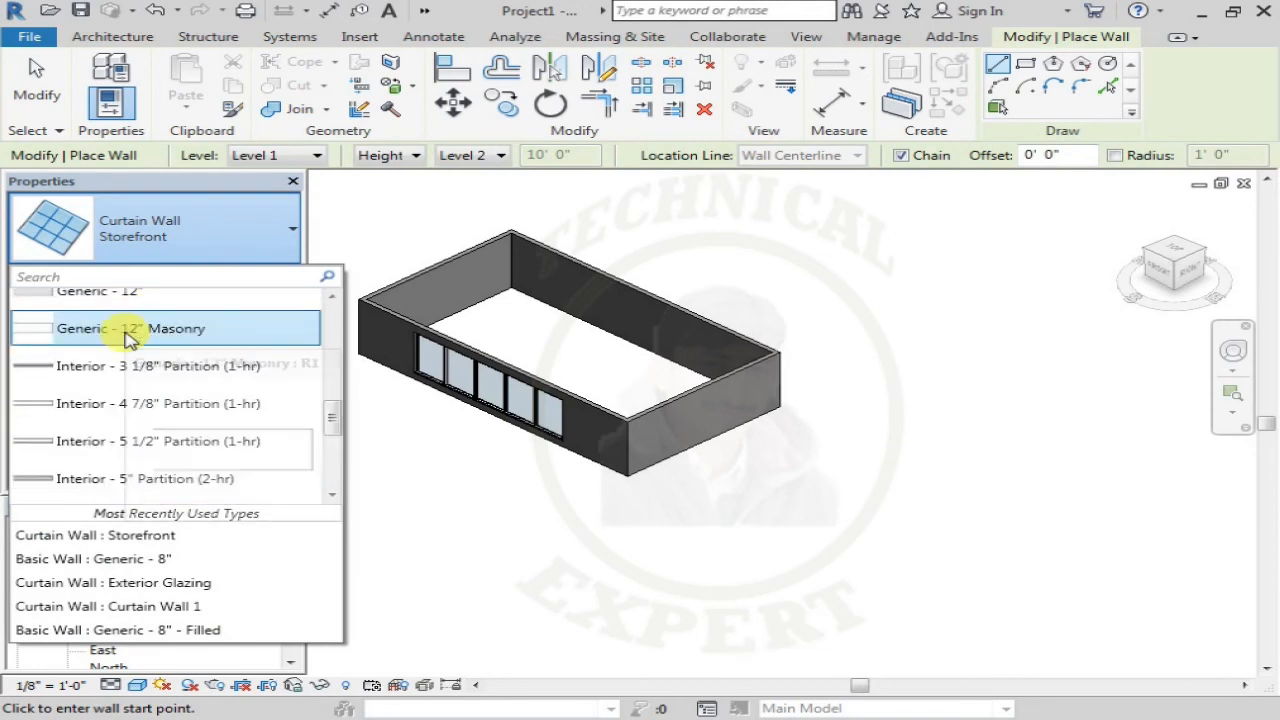
{"action": "left_click", "coordinate": [140, 452]}
{"action": "middle_click_drag", "start_coordinate": [380, 463], "coordinate": [598, 395]}
{"action": "left_click", "coordinate": [568, 380]}
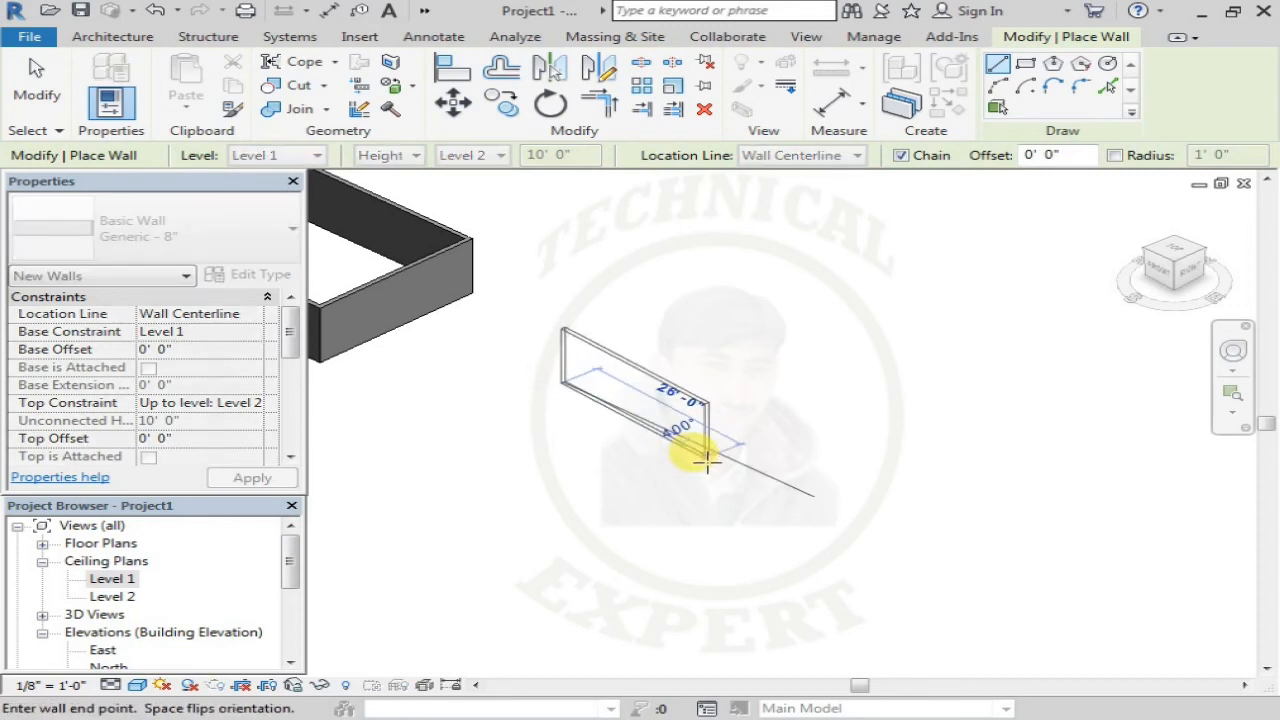
{"action": "key", "text": "Escape"}
{"action": "left_click", "coordinate": [1027, 66]}
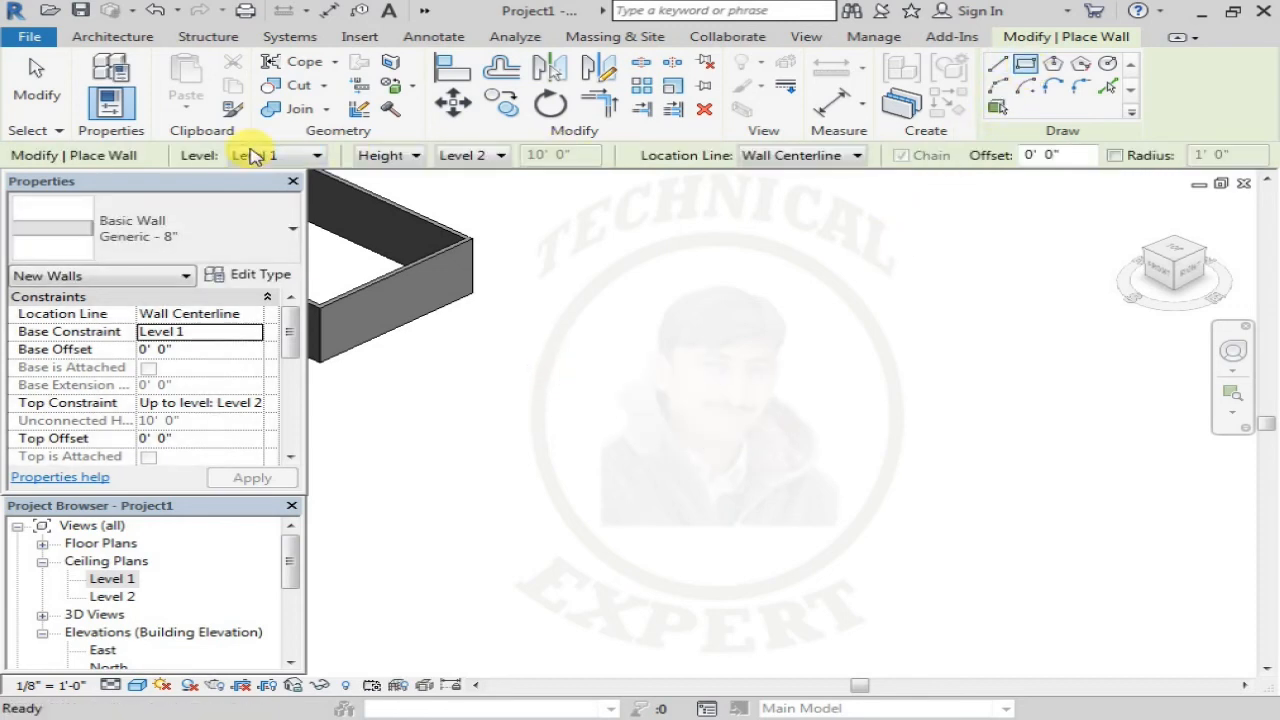
{"action": "left_click", "coordinate": [505, 389]}
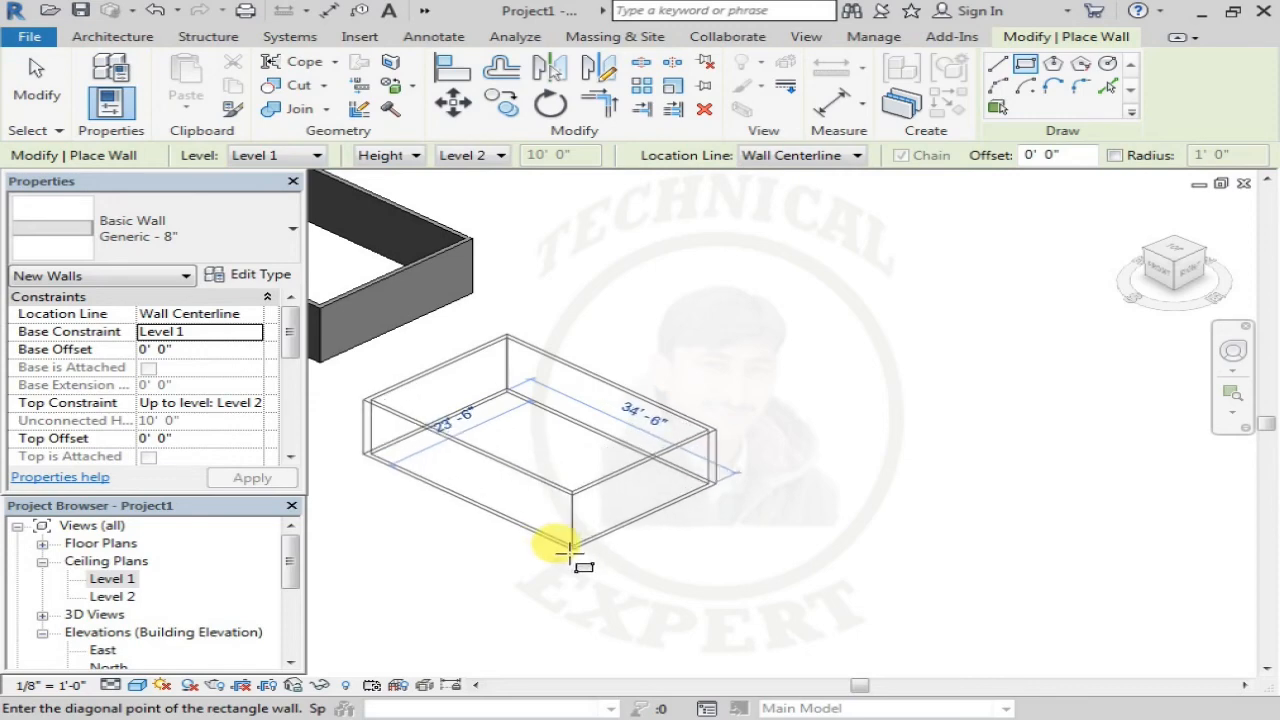
{"action": "left_click", "coordinate": [568, 549]}
{"action": "middle_click_drag", "start_coordinate": [543, 491], "coordinate": [694, 434]}
{"action": "key", "text": "Escape"}
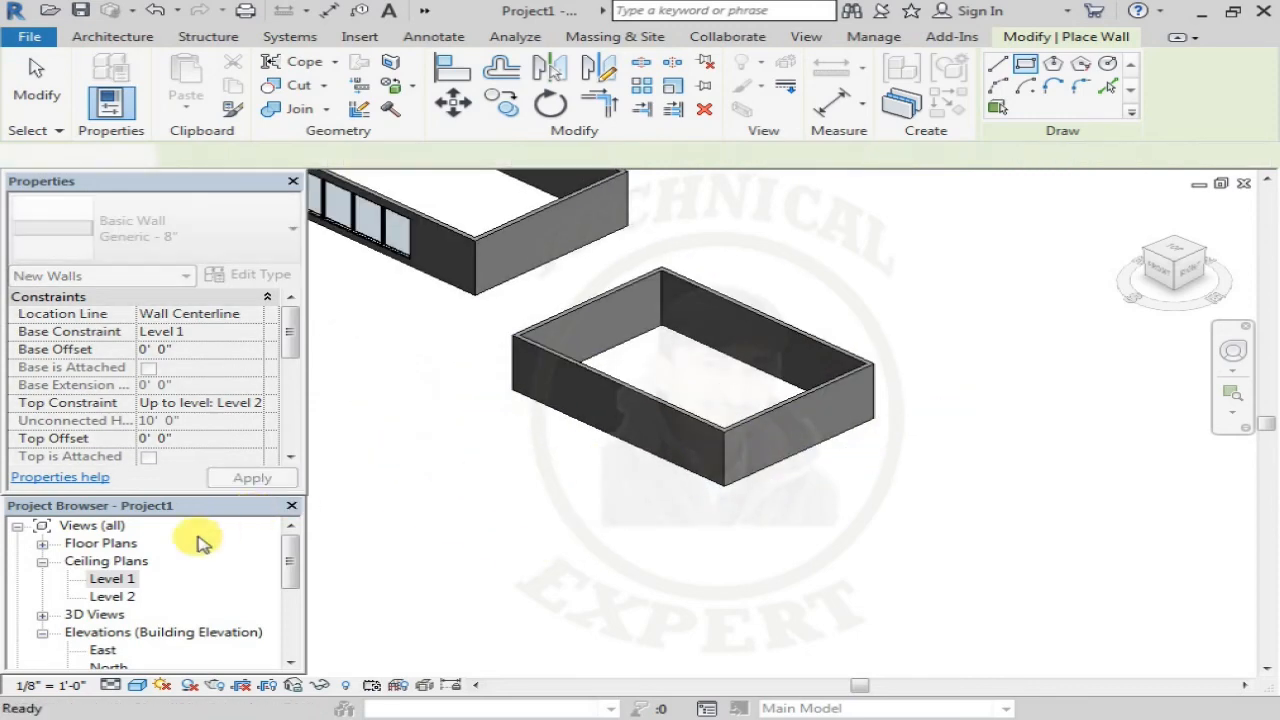
In the Level 1 ceiling plan, delete the lower long wall of the new rectangle.
{"action": "left_click", "coordinate": [110, 579]}
{"action": "middle_click_drag", "start_coordinate": [915, 475], "coordinate": [300, 329]}
{"action": "middle_click_drag", "start_coordinate": [607, 393], "coordinate": [529, 342]}
{"action": "scroll", "coordinate": [510, 330], "scroll_direction": "down", "scroll_amount": 1}
{"action": "left_click", "coordinate": [565, 379]}
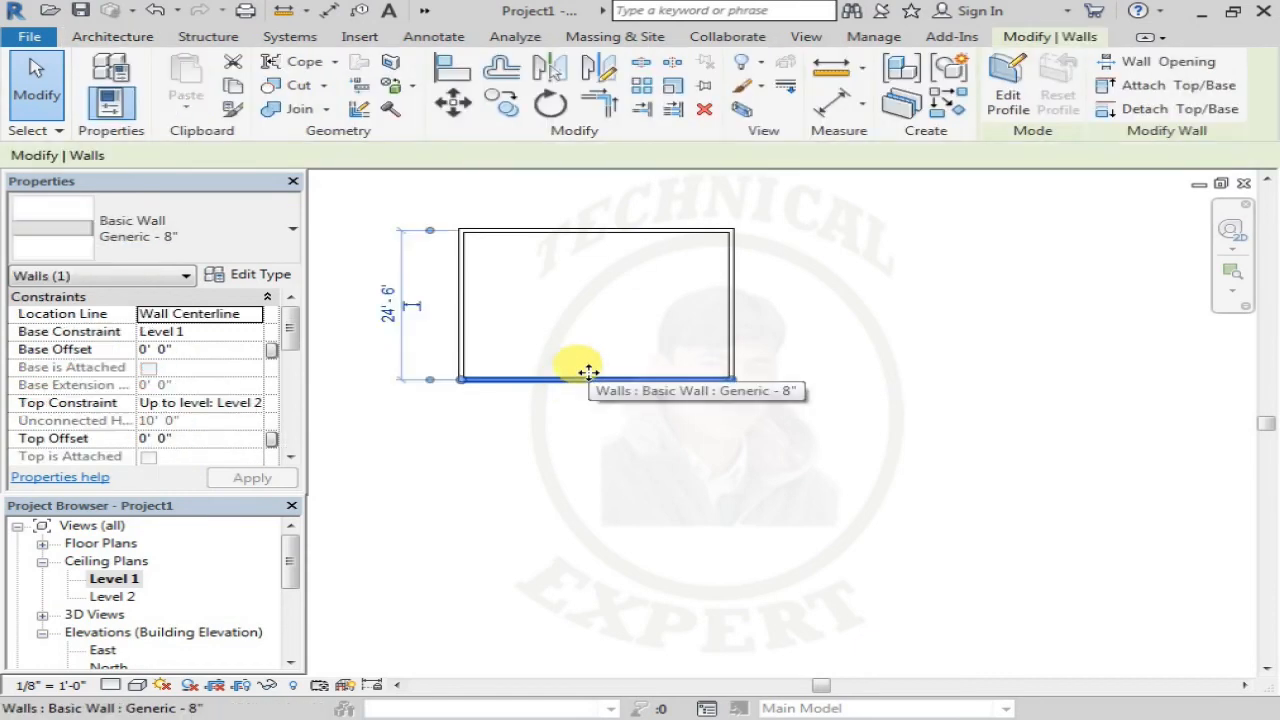
{"action": "key", "text": "Delete"}
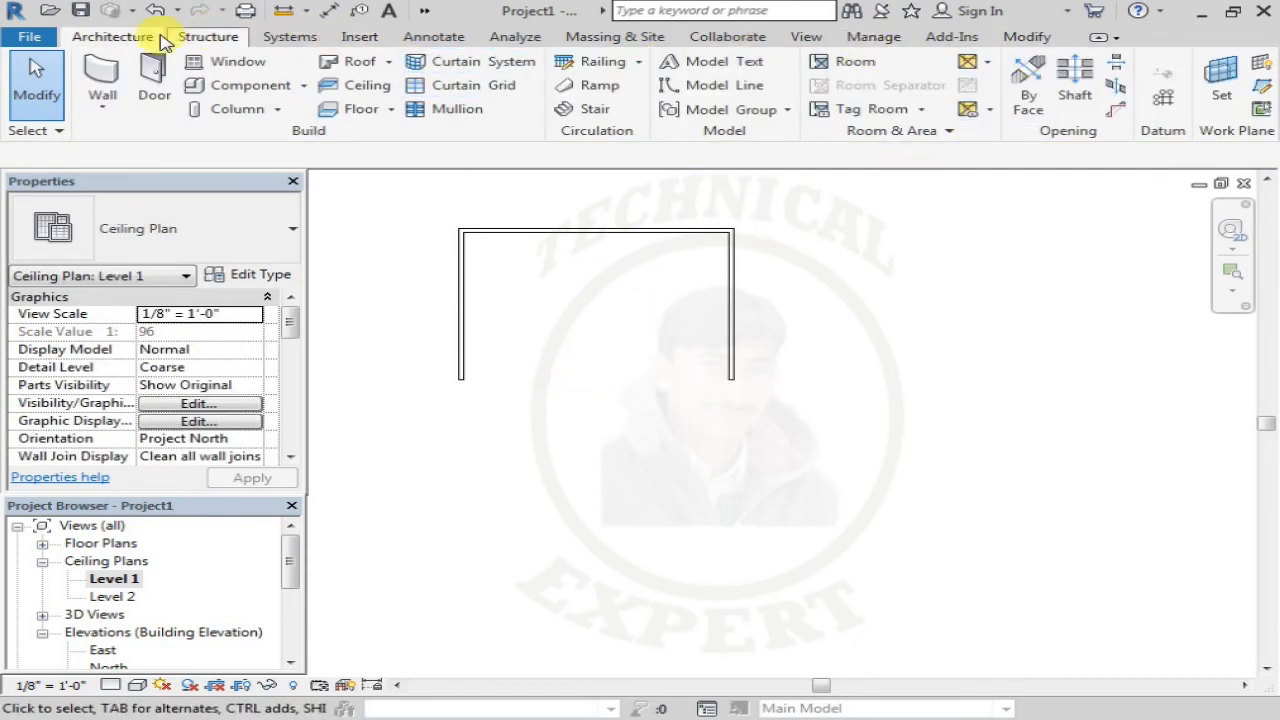
Close the open side with a semicircular Generic - 8" wall of 17'-6" radius bulging outward, using a start-end-radius arc between the two side walls' ends.
{"action": "left_click", "coordinate": [110, 70]}
{"action": "left_click", "coordinate": [998, 88]}
{"action": "left_click", "coordinate": [461, 380]}
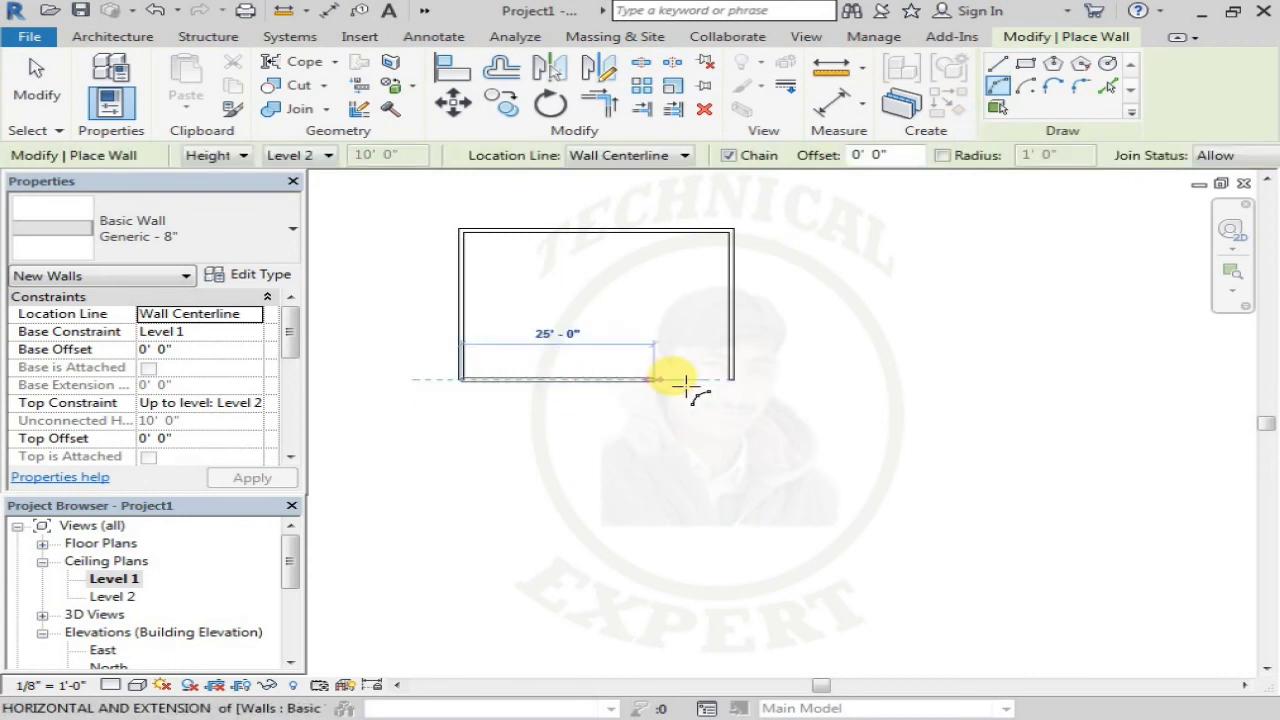
{"action": "left_click", "coordinate": [737, 374]}
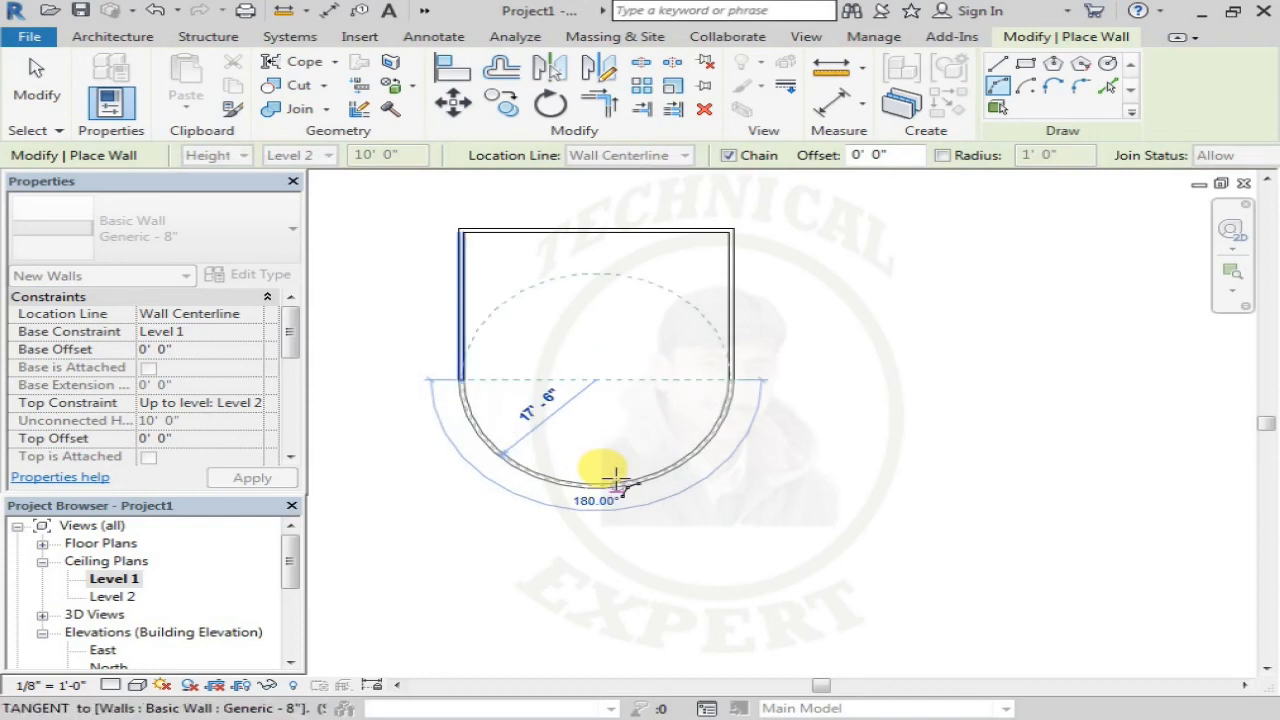
{"action": "left_click", "coordinate": [606, 476]}
{"action": "scroll", "coordinate": [790, 408], "scroll_direction": "up", "scroll_amount": 1}
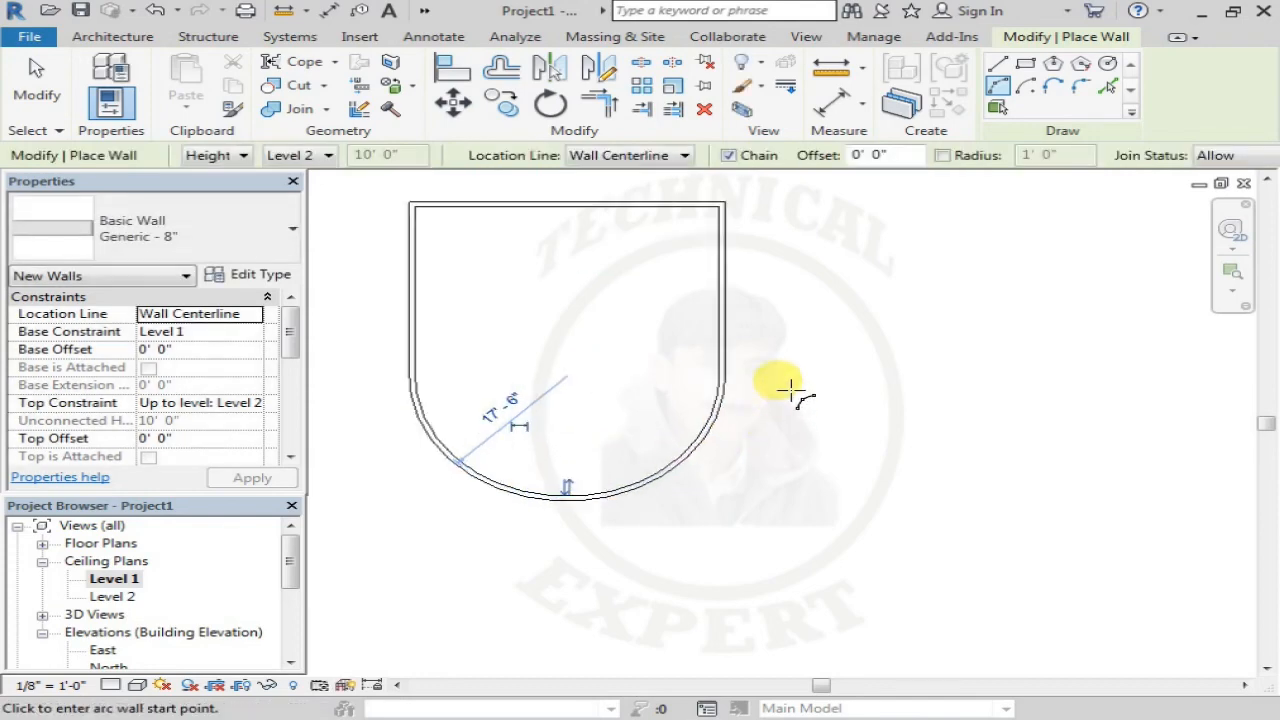
{"action": "middle_click_drag", "start_coordinate": [786, 385], "coordinate": [845, 378]}
{"action": "key", "text": "Escape"}
{"action": "key", "text": "Escape"}
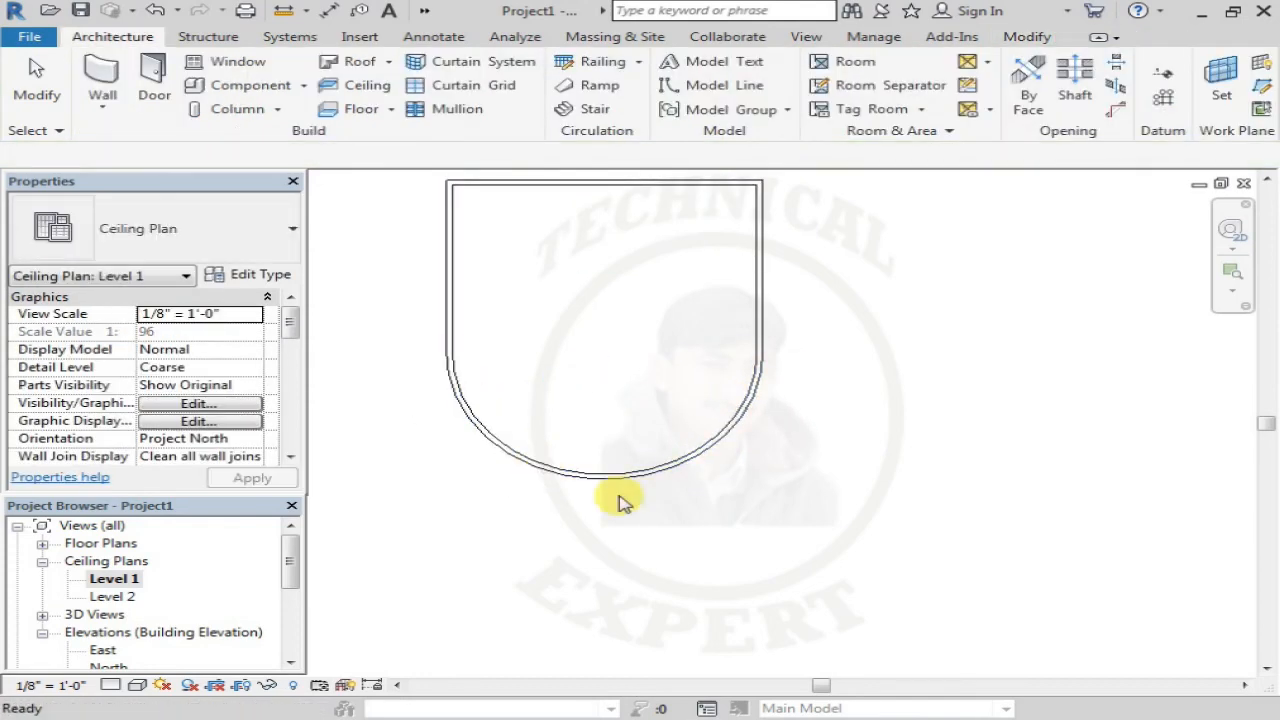
{"action": "left_click", "coordinate": [556, 474]}
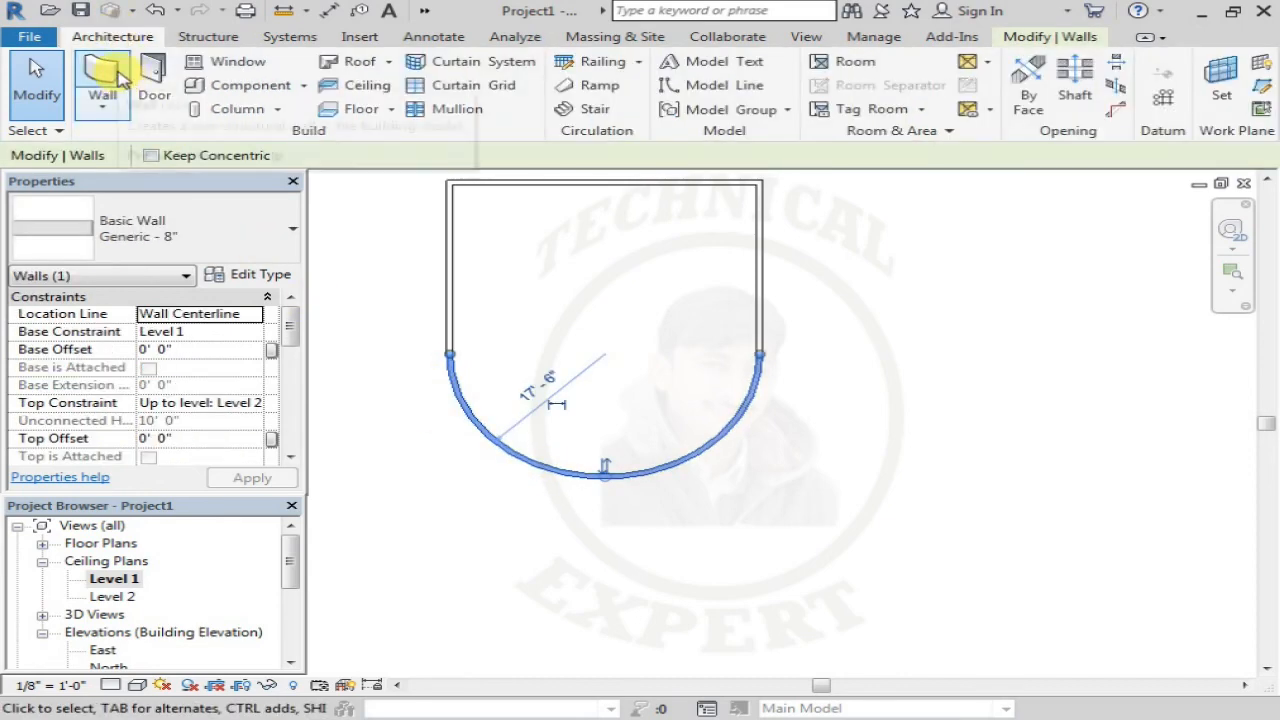
{"action": "left_click", "coordinate": [110, 80]}
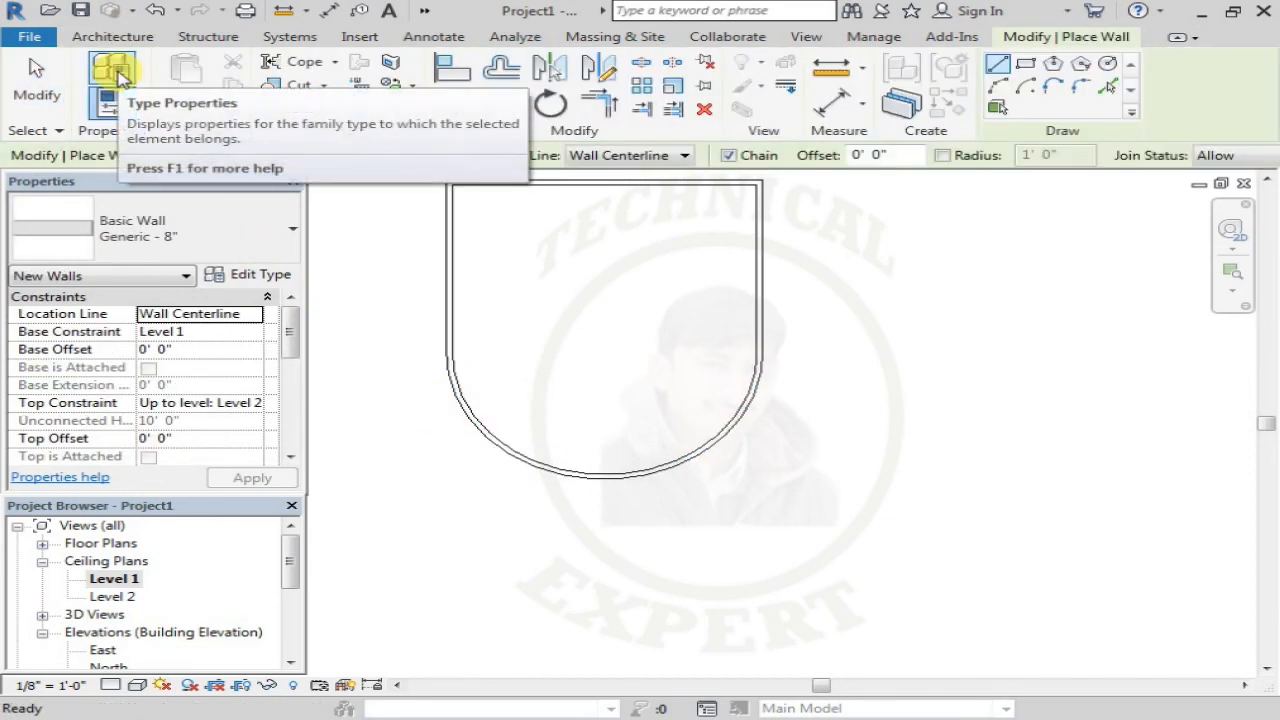
{"action": "key", "text": "Escape"}
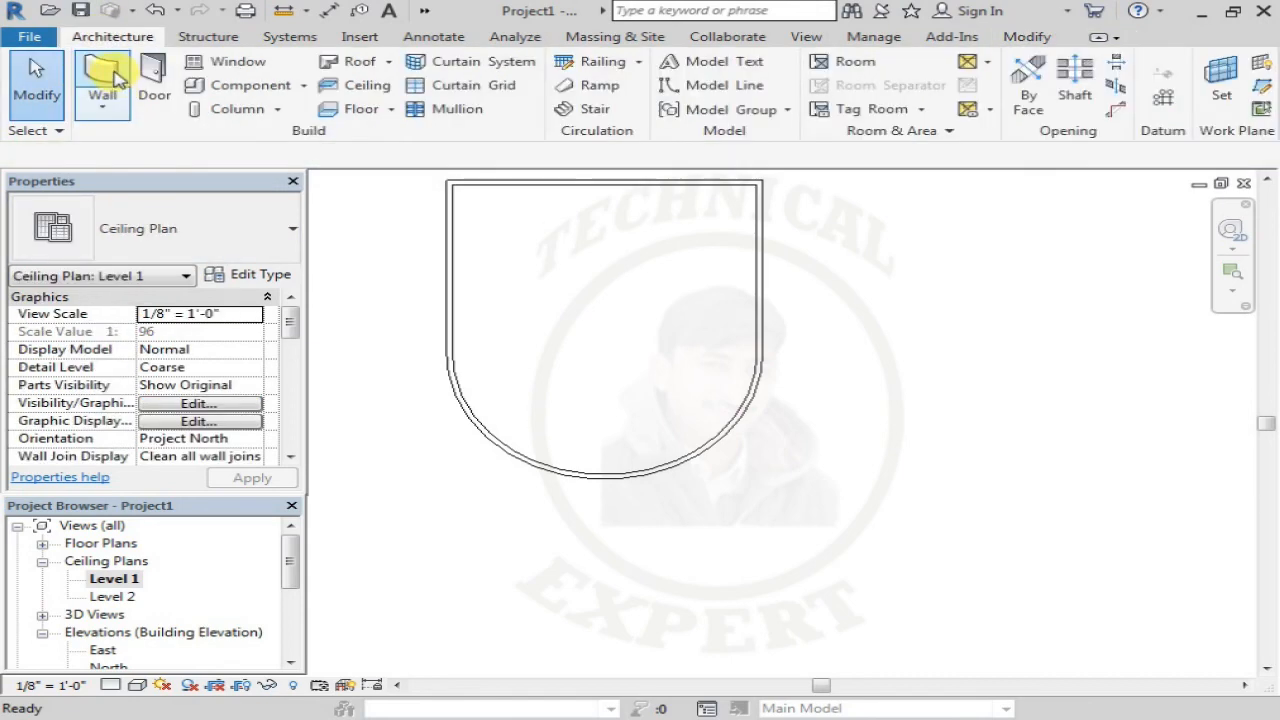
Embed a Storefront curtain wall along the full semicircular wall, tracing it with a start-end-radius arc from end to end.
{"action": "left_click", "coordinate": [110, 80]}
{"action": "left_click", "coordinate": [229, 251]}
{"action": "scroll", "coordinate": [225, 440], "scroll_direction": "down", "scroll_amount": 3}
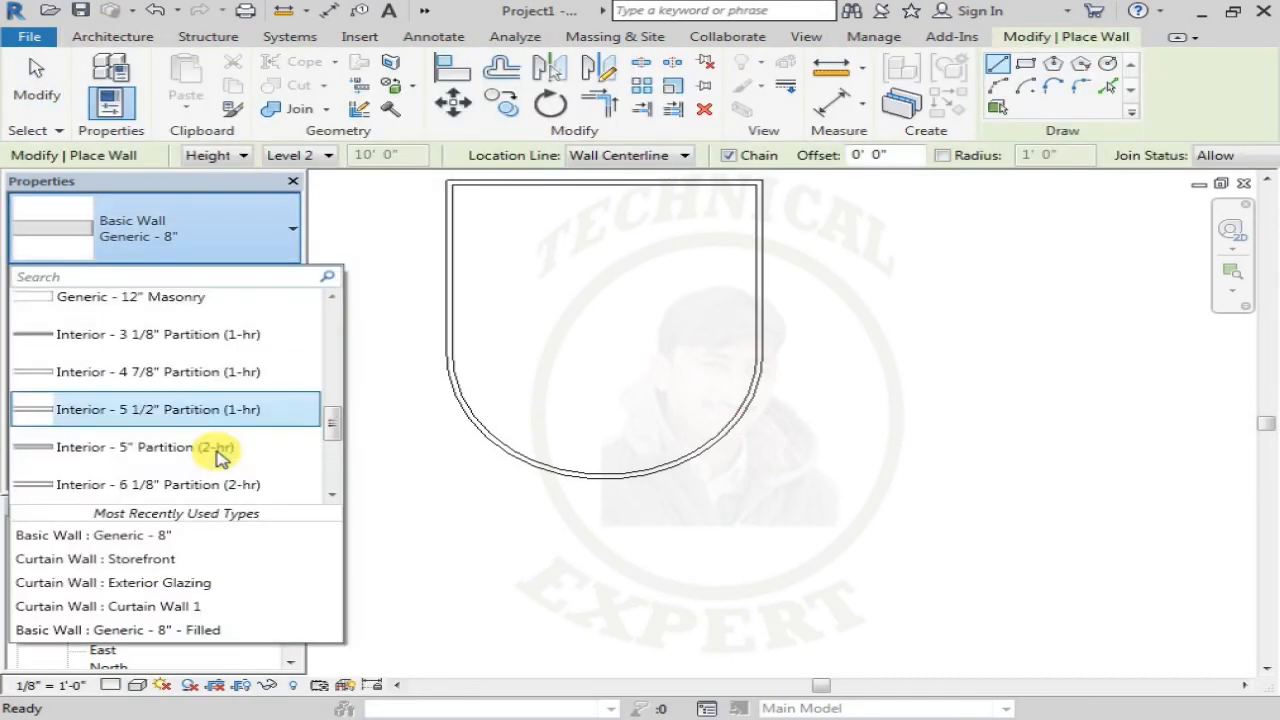
{"action": "scroll", "coordinate": [215, 452], "scroll_direction": "down", "scroll_amount": 5}
{"action": "left_click", "coordinate": [137, 440]}
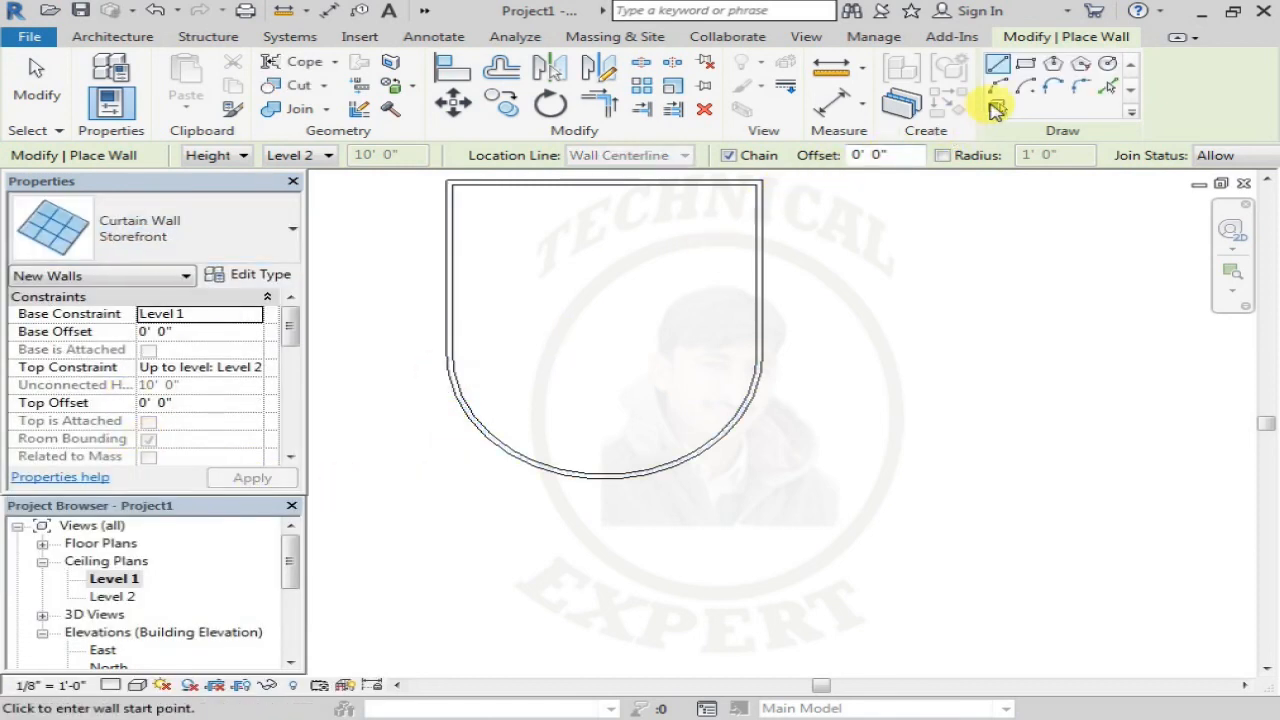
{"action": "left_click", "coordinate": [997, 86]}
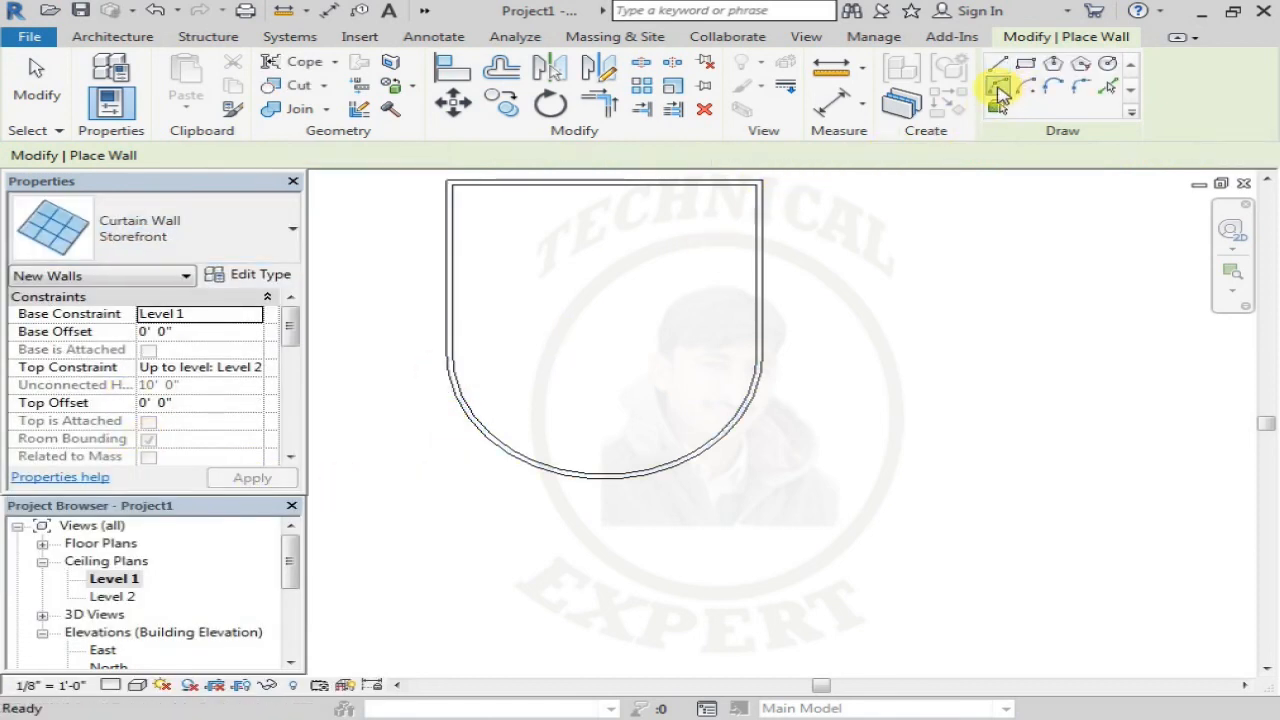
{"action": "left_click", "coordinate": [446, 355]}
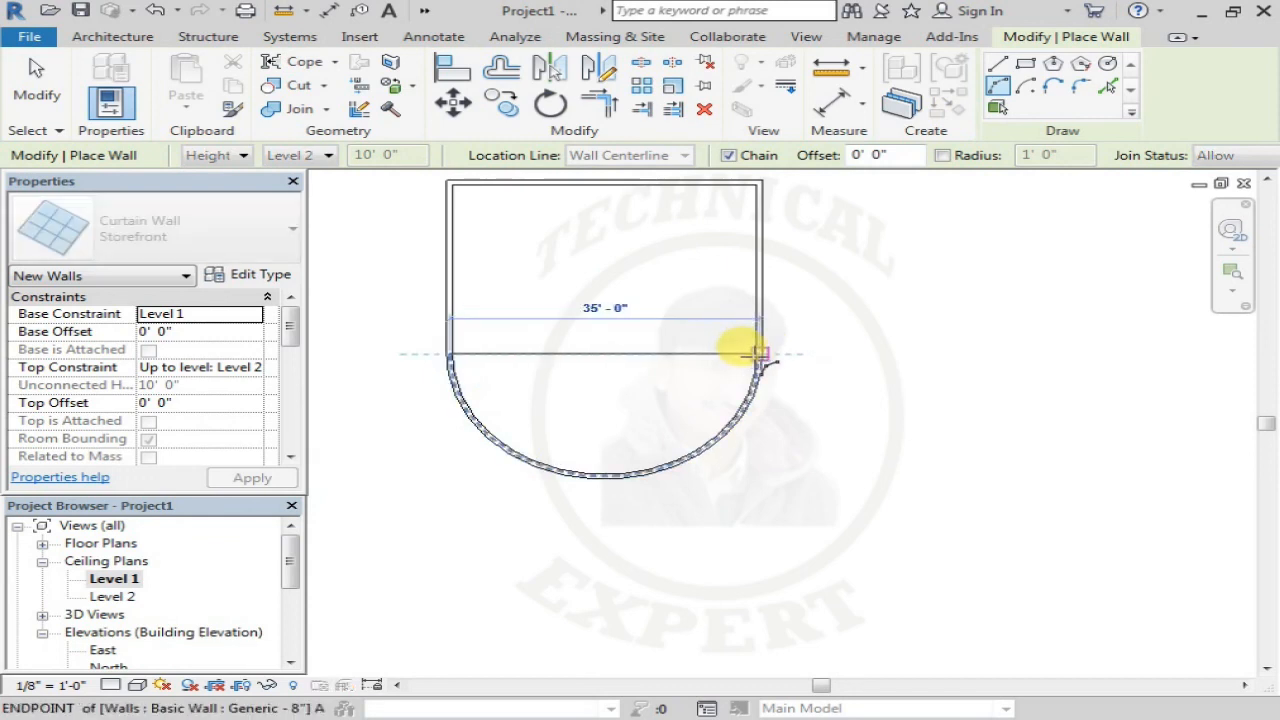
{"action": "left_click", "coordinate": [760, 353]}
{"action": "left_click", "coordinate": [595, 466]}
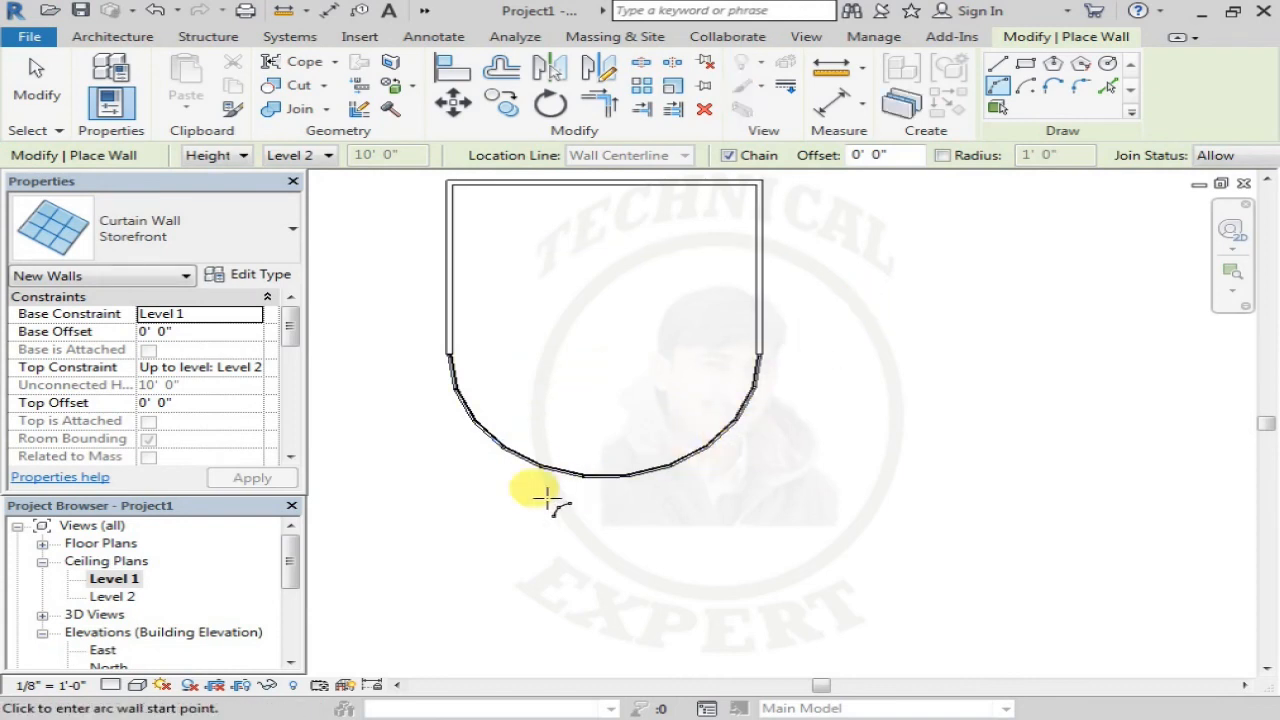
{"action": "scroll", "coordinate": [569, 452], "scroll_direction": "up", "scroll_amount": 1}
{"action": "middle_click_drag", "start_coordinate": [598, 385], "coordinate": [606, 498]}
{"action": "key", "text": "Escape"}
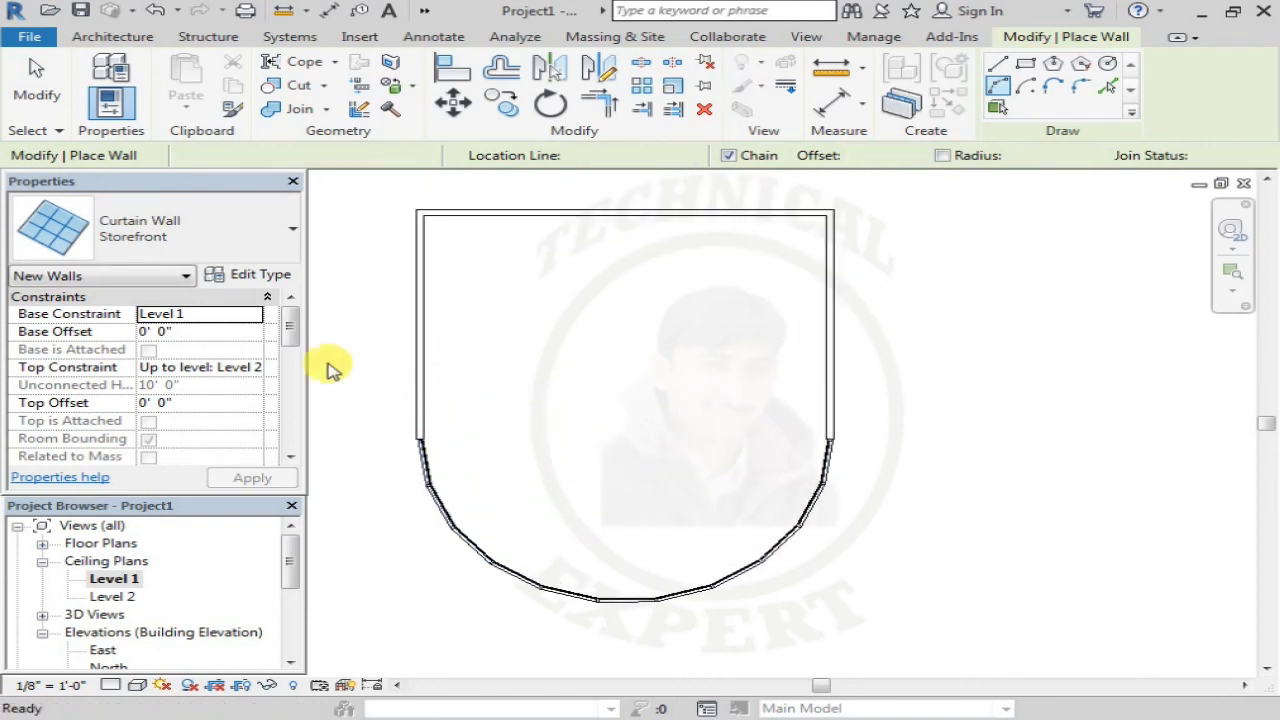
In the 3D view, set the curved Storefront curtain wall's base offset to 2' 0".
{"action": "left_click", "coordinate": [424, 12]}
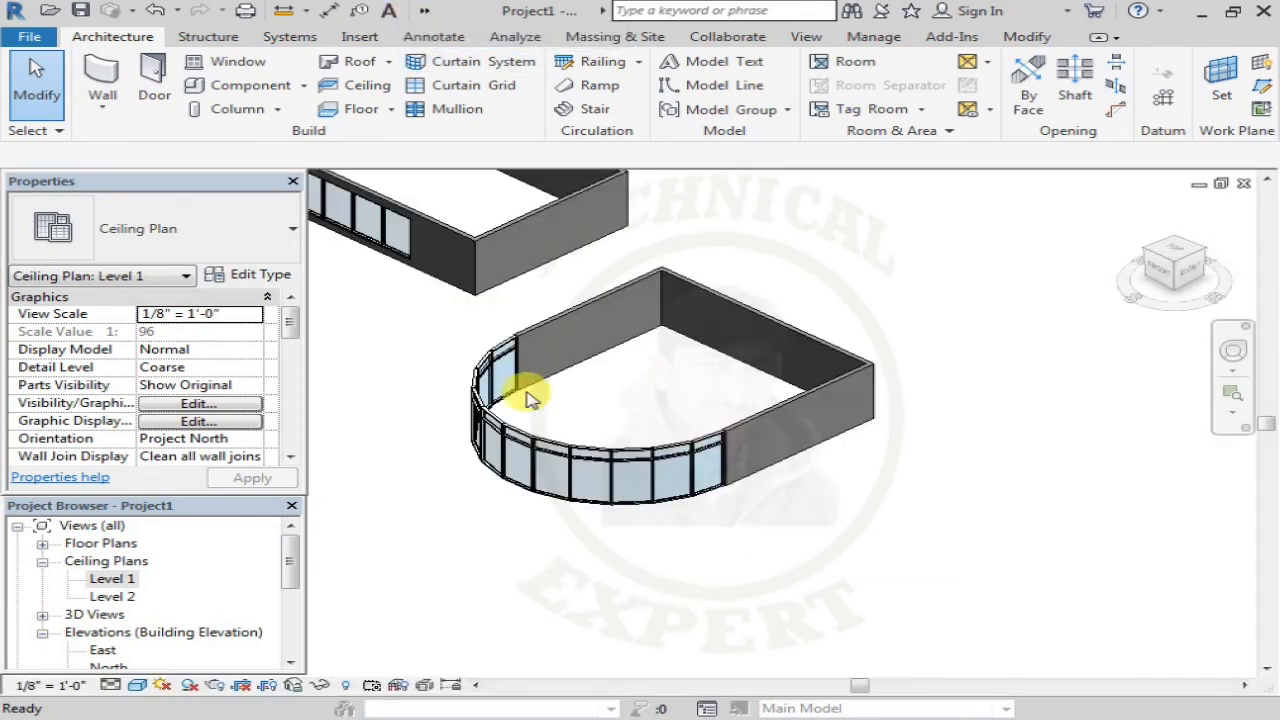
{"action": "scroll", "coordinate": [592, 458], "scroll_direction": "up", "scroll_amount": 2}
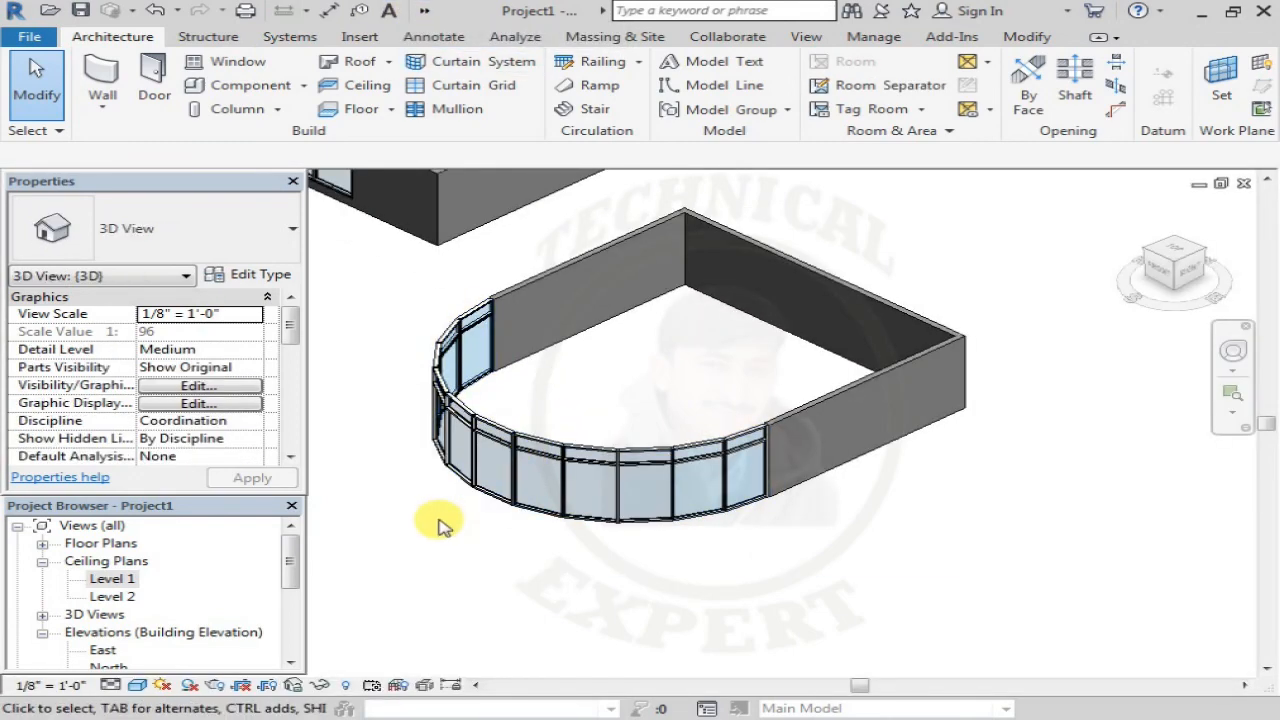
{"action": "middle_click_drag", "start_coordinate": [529, 523], "coordinate": [600, 417]}
{"action": "scroll", "coordinate": [614, 429], "scroll_direction": "up", "scroll_amount": 2}
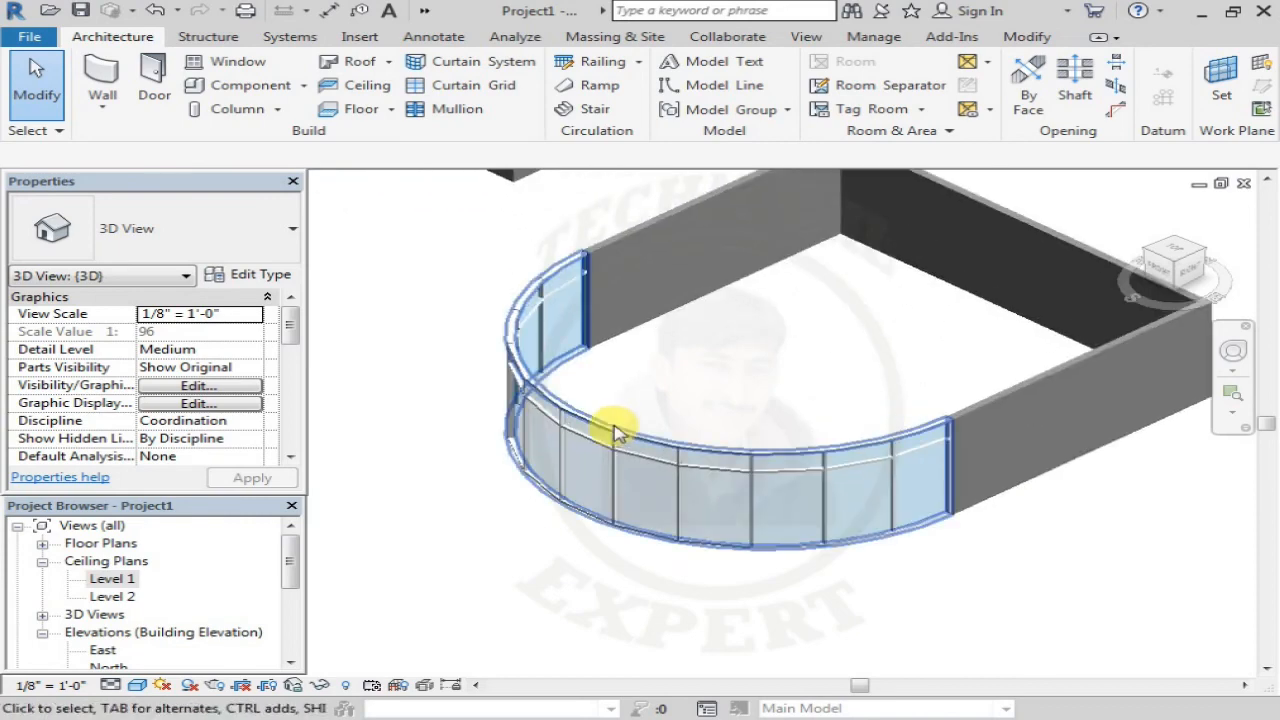
{"action": "left_click", "coordinate": [614, 435]}
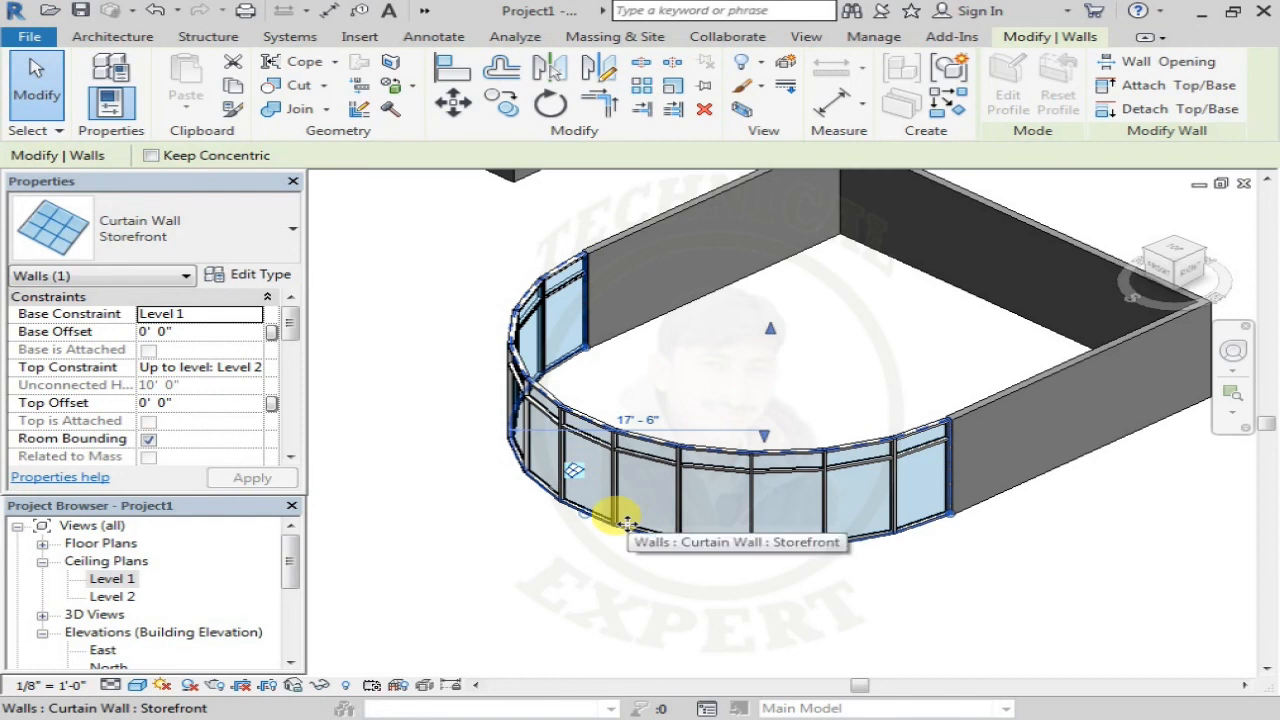
{"action": "left_click", "coordinate": [147, 334]}
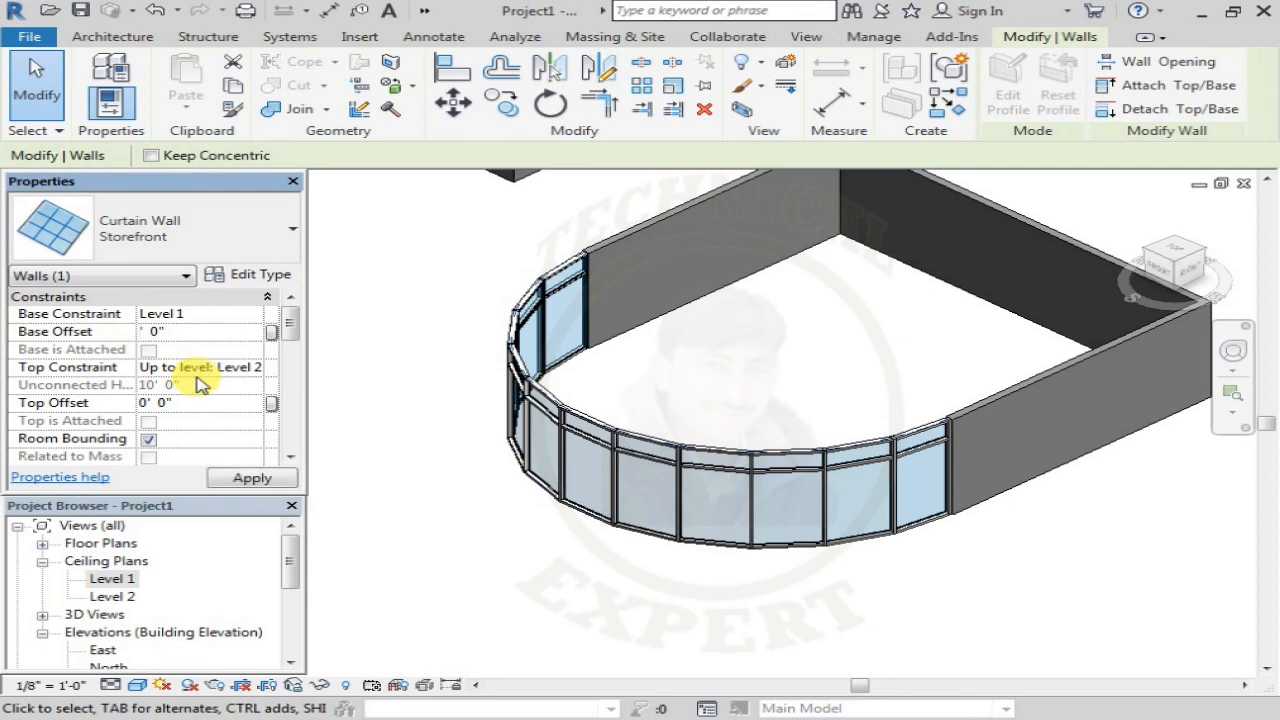
{"action": "type", "text": "2"}
{"action": "left_click", "coordinate": [454, 566]}
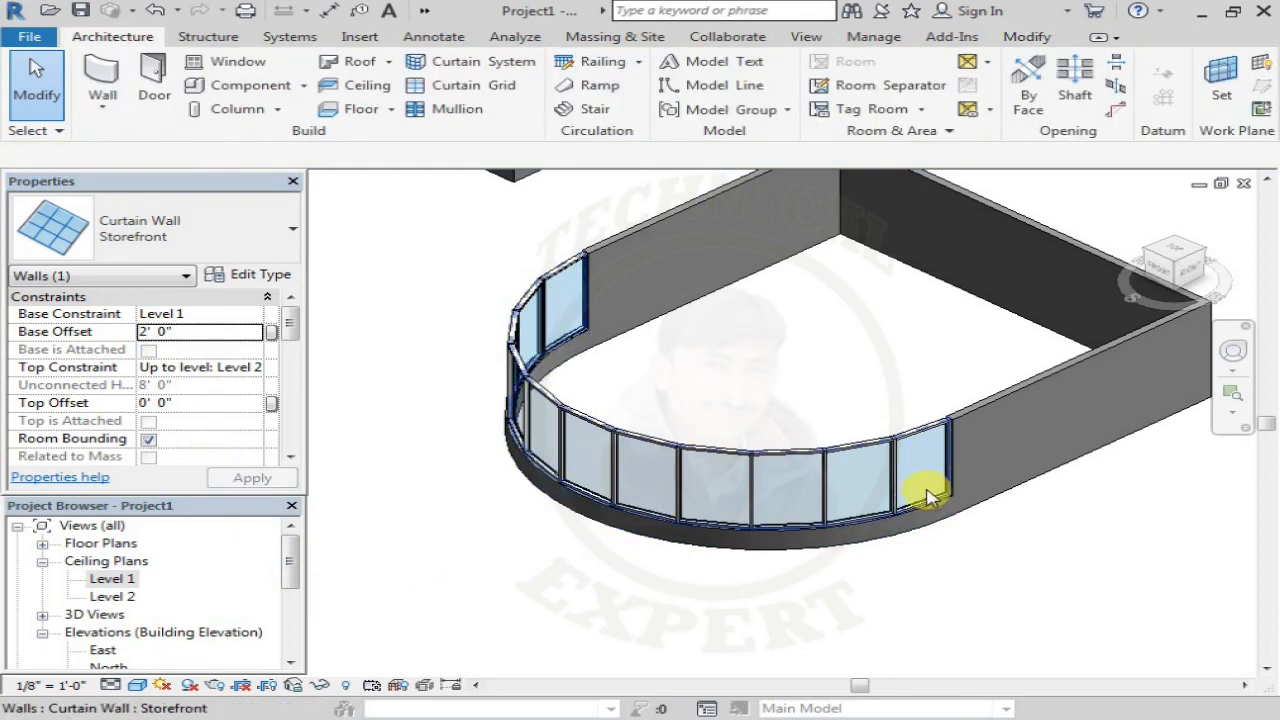
Set the curved Storefront curtain wall's top offset to 2' 0".
{"action": "left_click", "coordinate": [497, 410]}
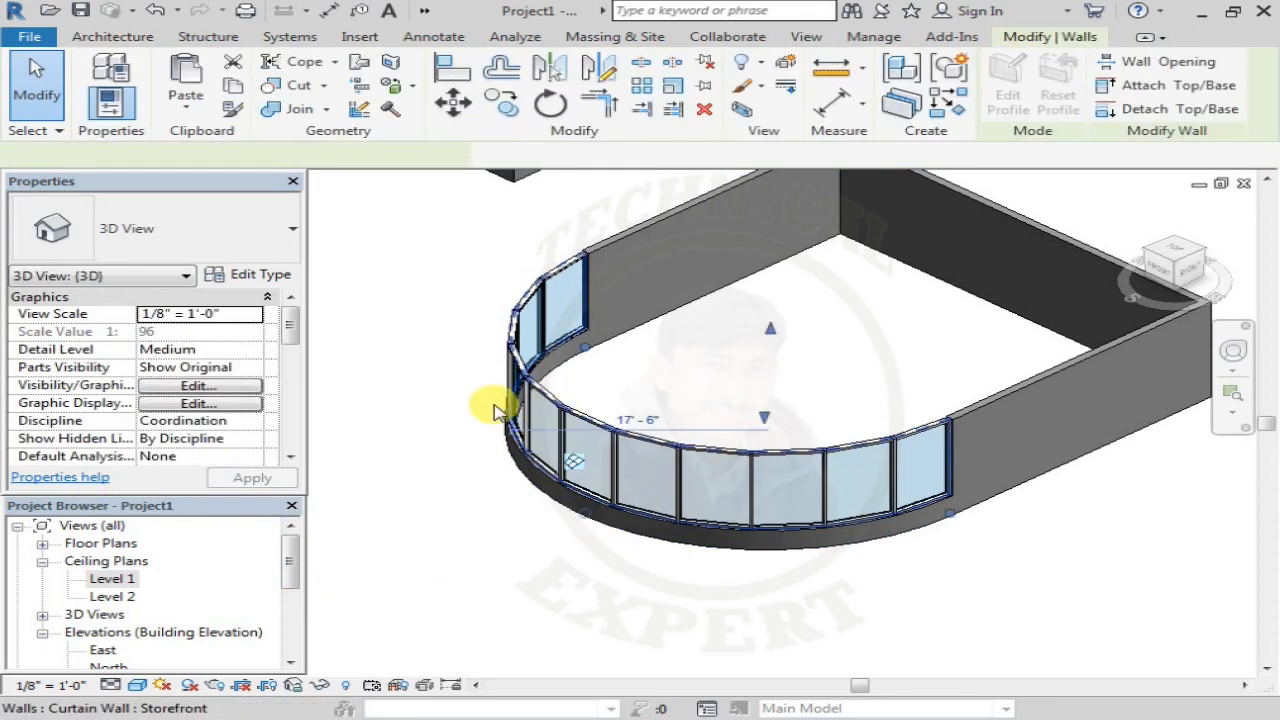
{"action": "left_click", "coordinate": [148, 402]}
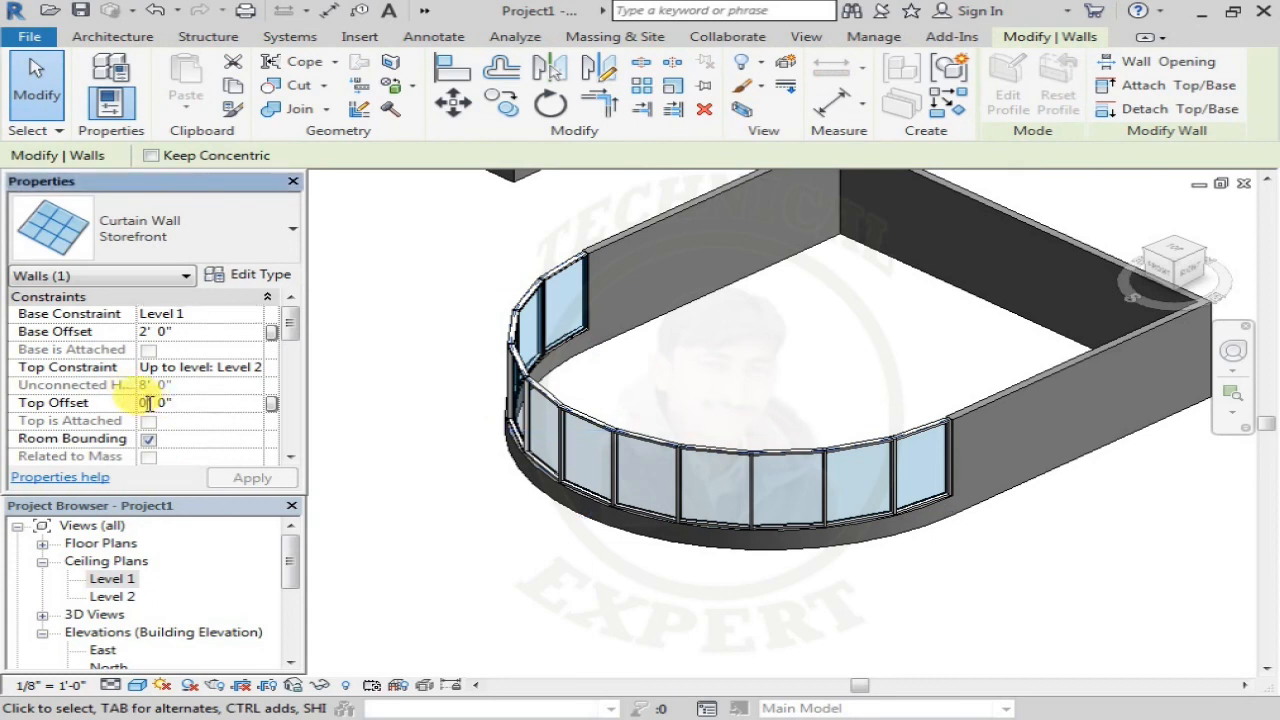
{"action": "key", "text": "BackSpace"}
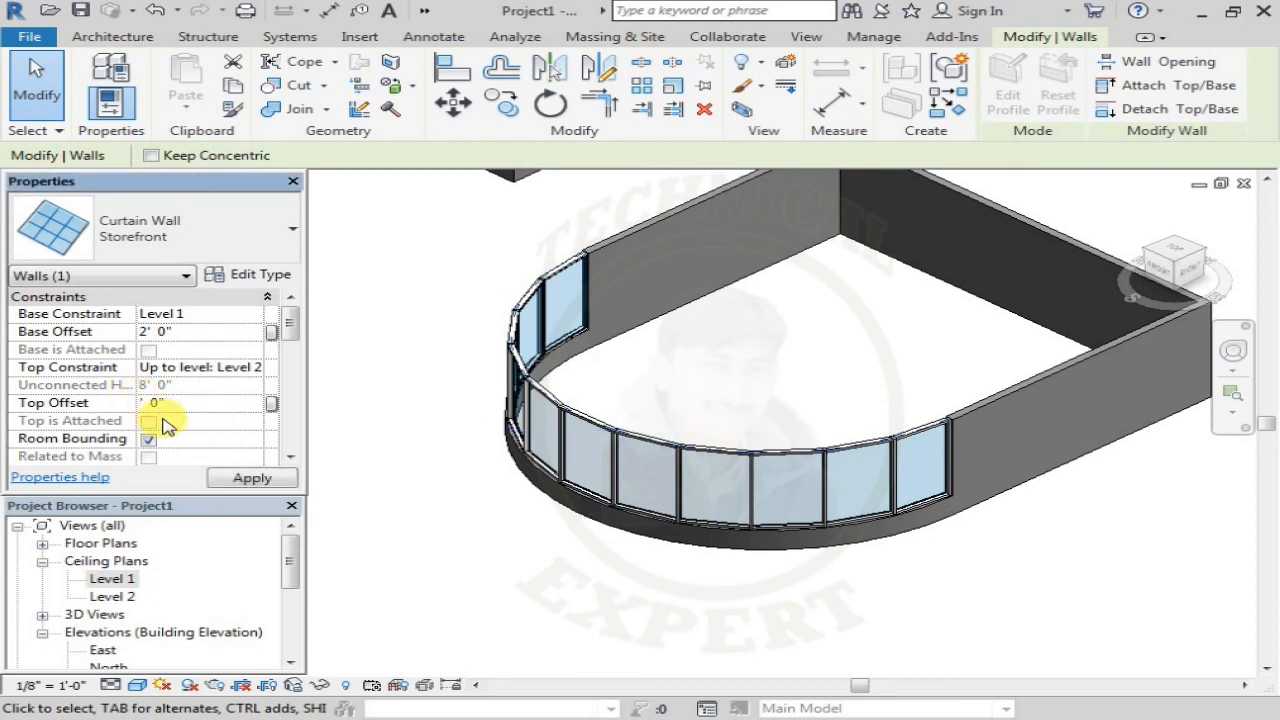
{"action": "type", "text": "2"}
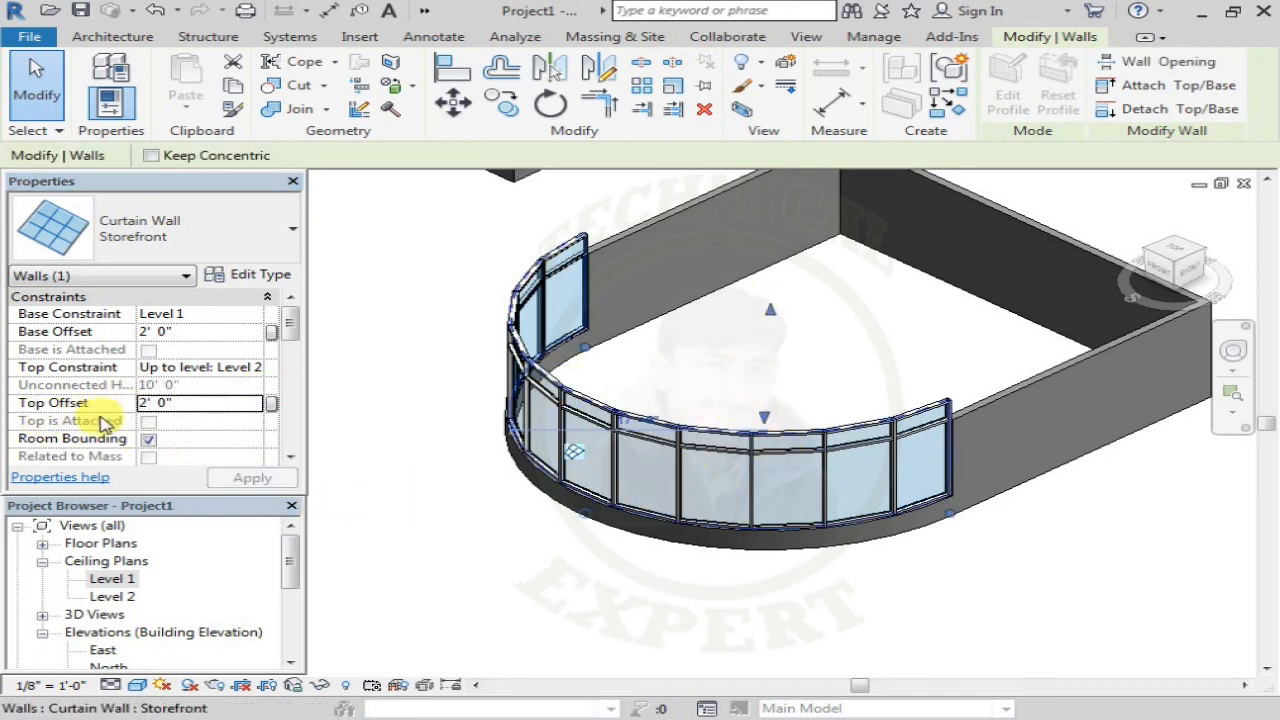
Set the curved Storefront curtain wall's top offset to -2' 0" and deselect it.
{"action": "left_click", "coordinate": [146, 410]}
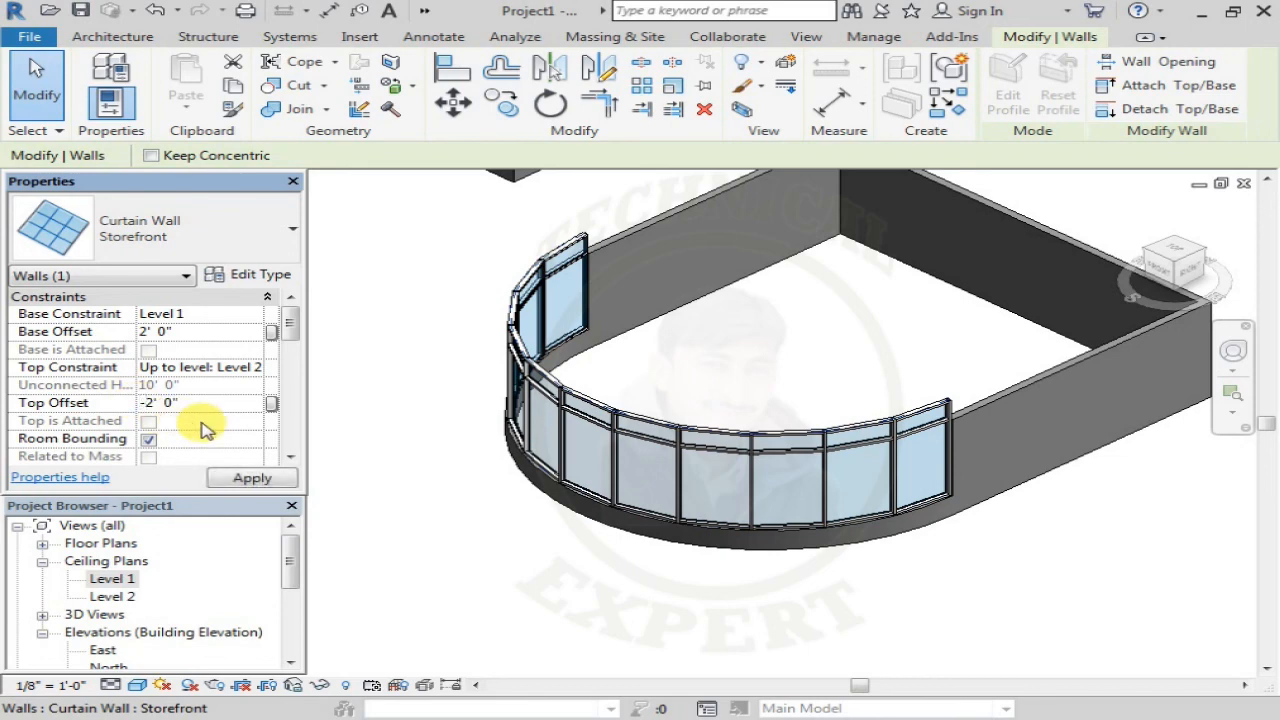
{"action": "left_click", "coordinate": [414, 518]}
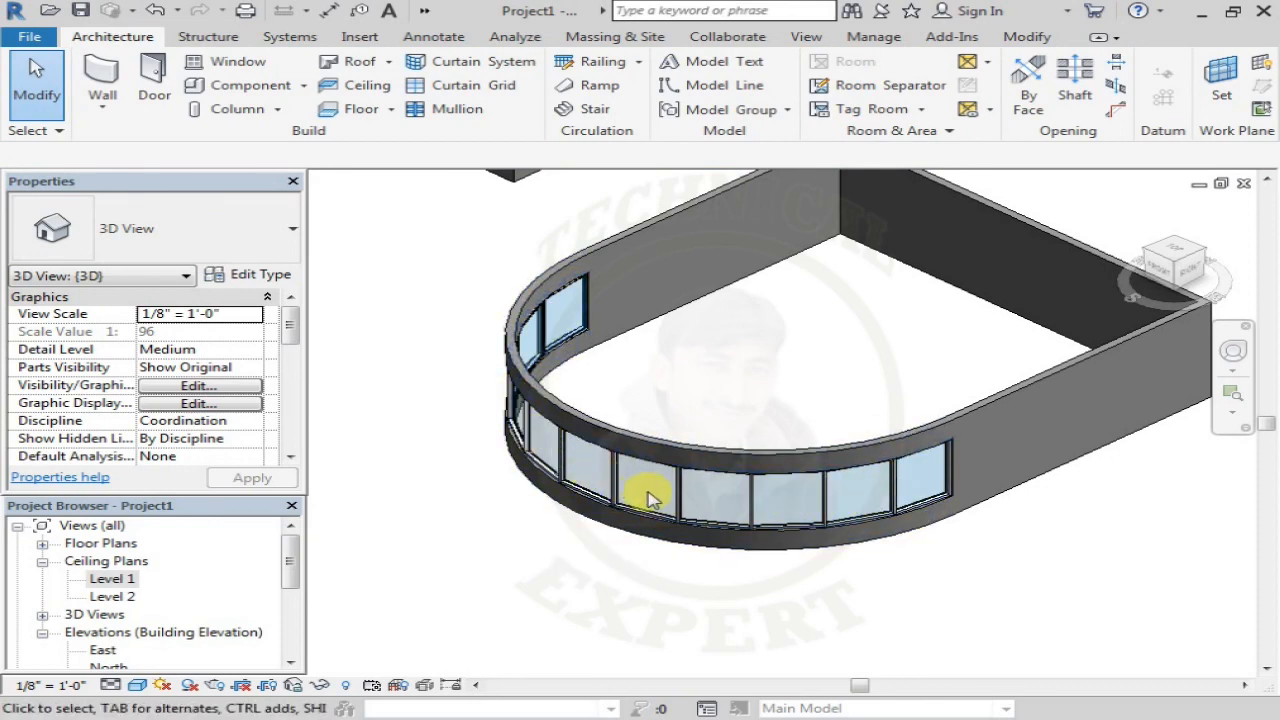
{"action": "scroll", "coordinate": [648, 498], "scroll_direction": "down", "scroll_amount": 4}
{"action": "middle_click_drag", "start_coordinate": [562, 380], "coordinate": [616, 435]}
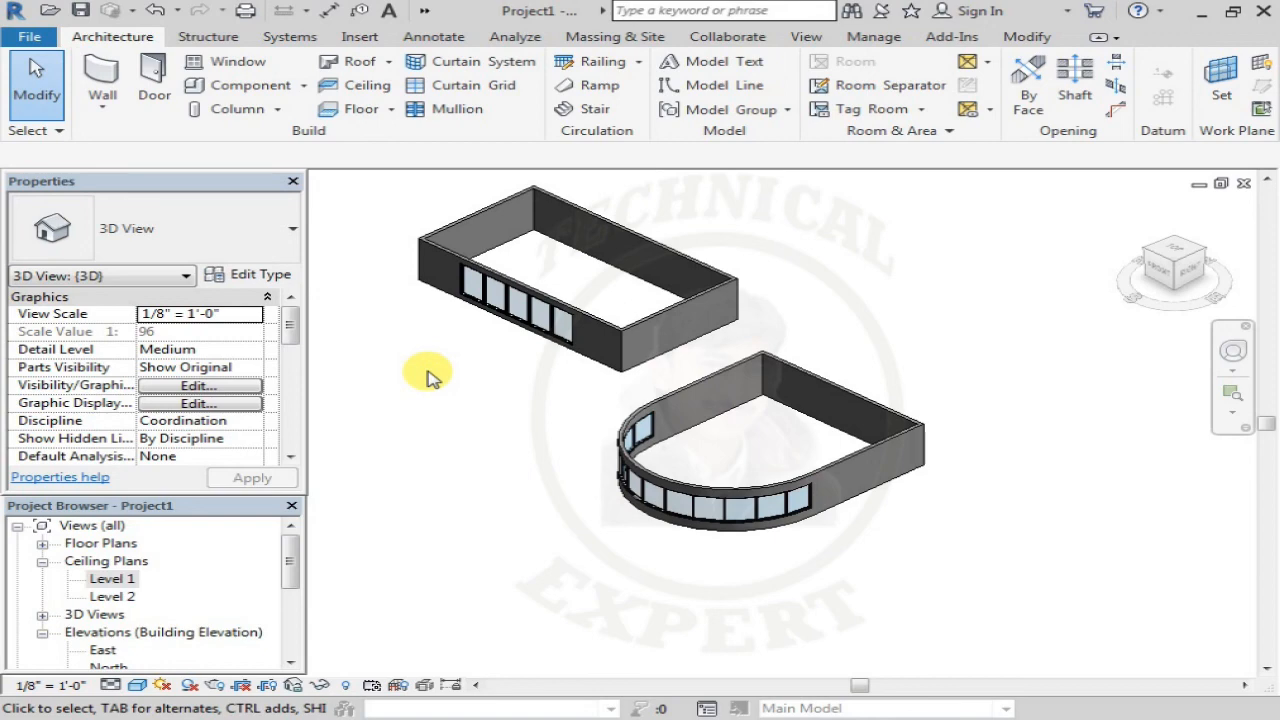
Start the Wall command with the Storefront curtain wall type in the 3D view.
{"action": "left_click", "coordinate": [101, 88]}
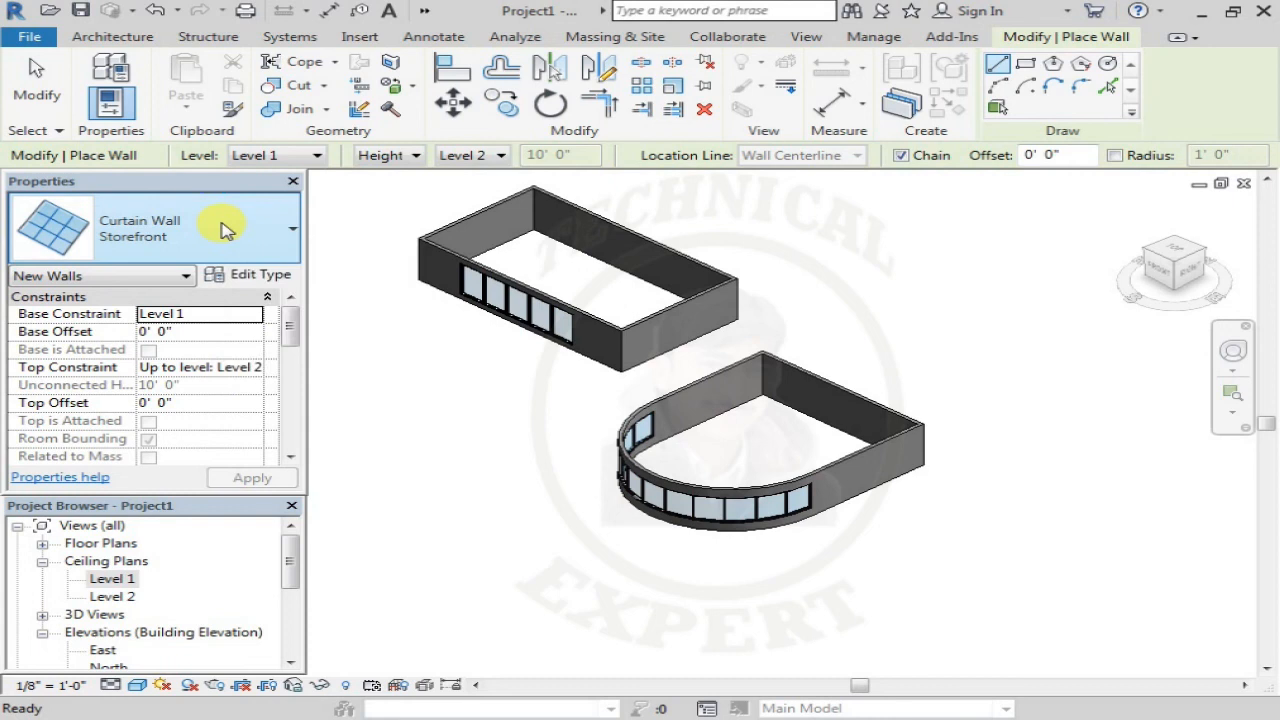
{"action": "middle_click_drag", "start_coordinate": [448, 314], "coordinate": [473, 353]}
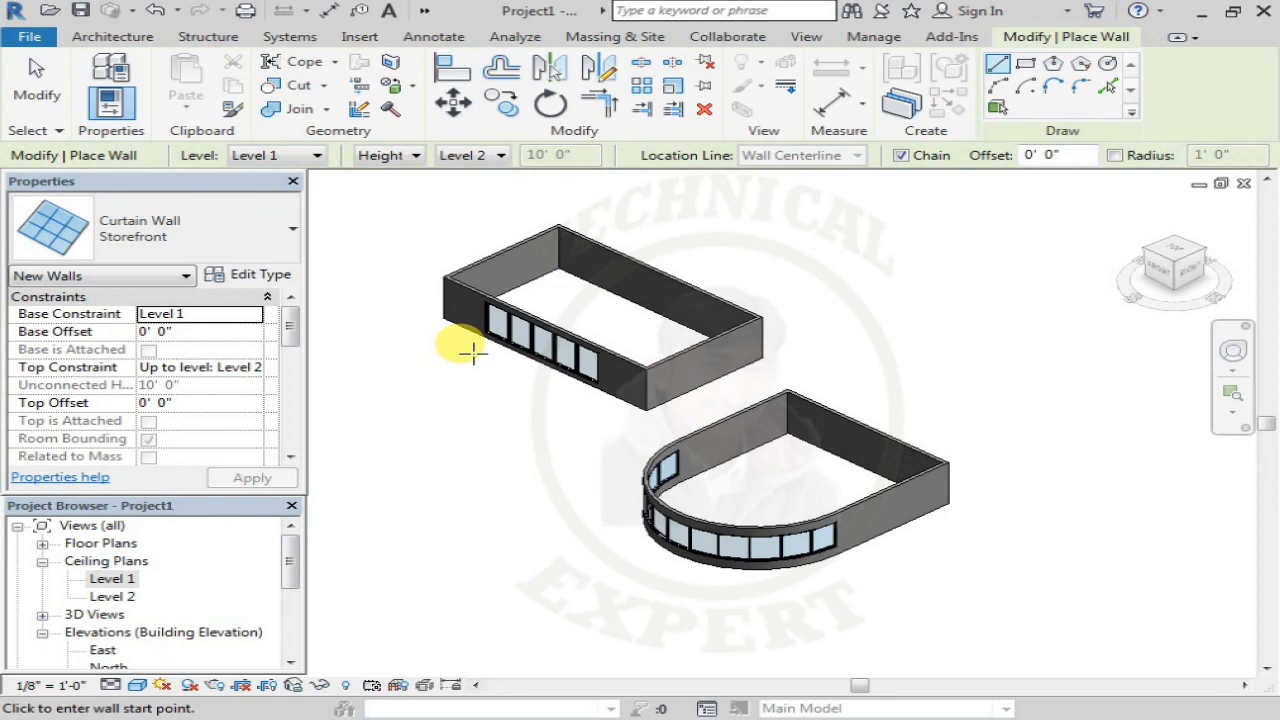